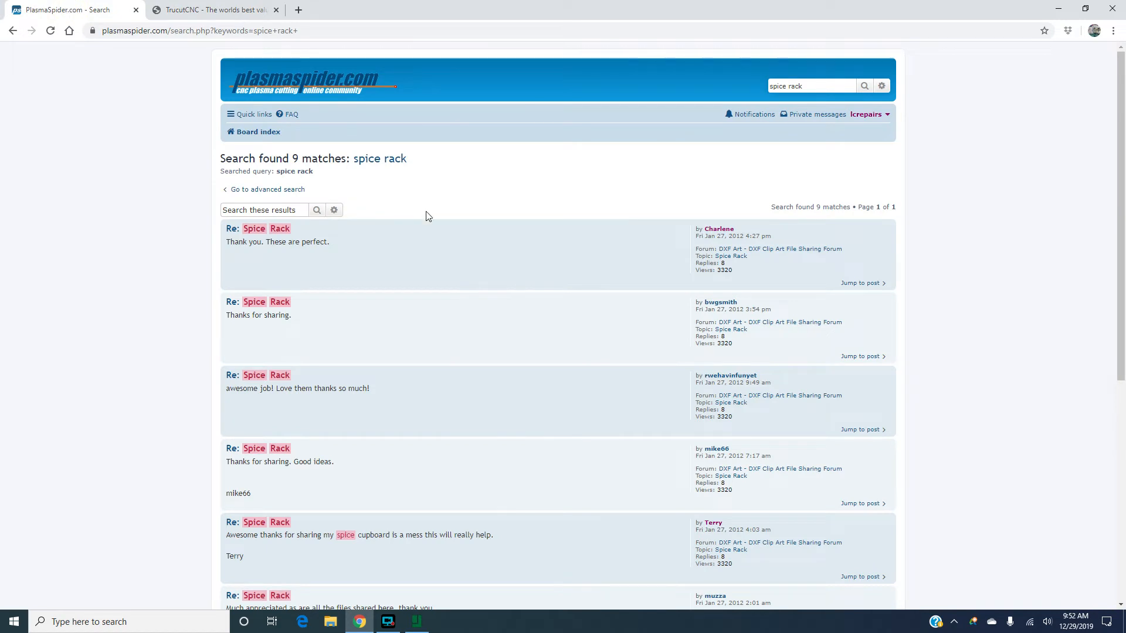
Open the first Spice Rack search result and go to the topic's original post with the design drawings
click(270, 233)
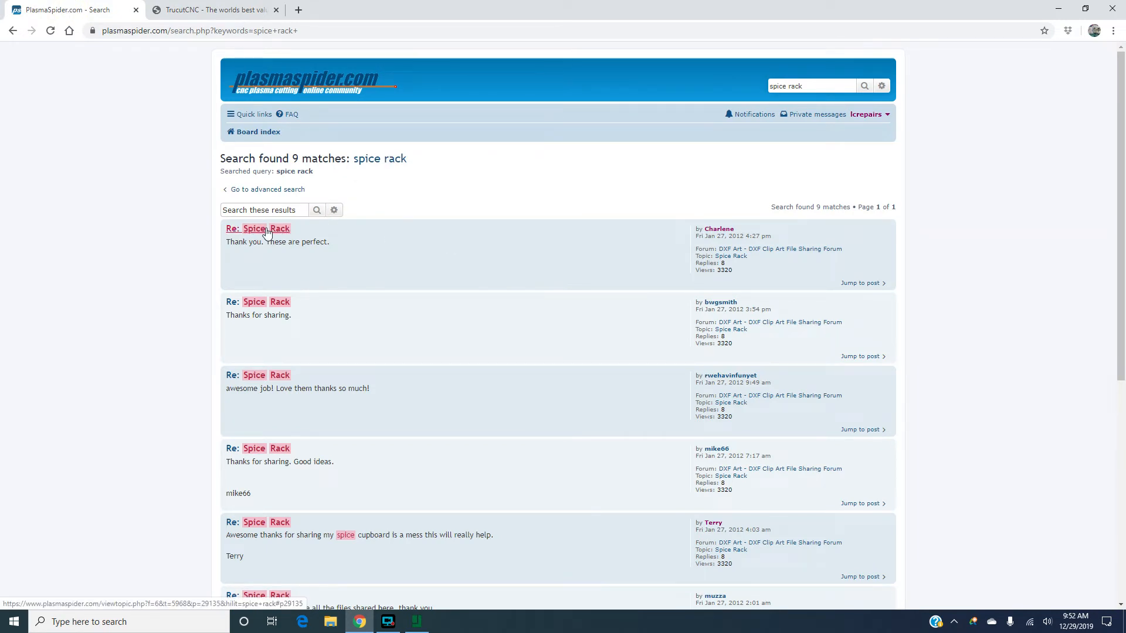
scroll(571, 277, up, 20)
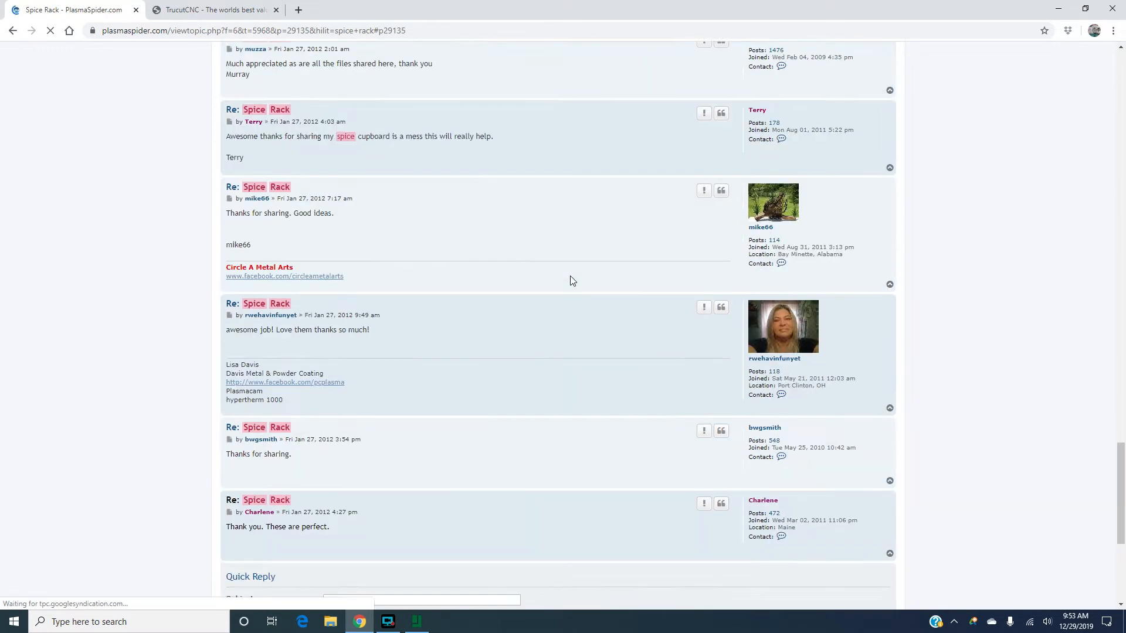
scroll(564, 282, up, 4)
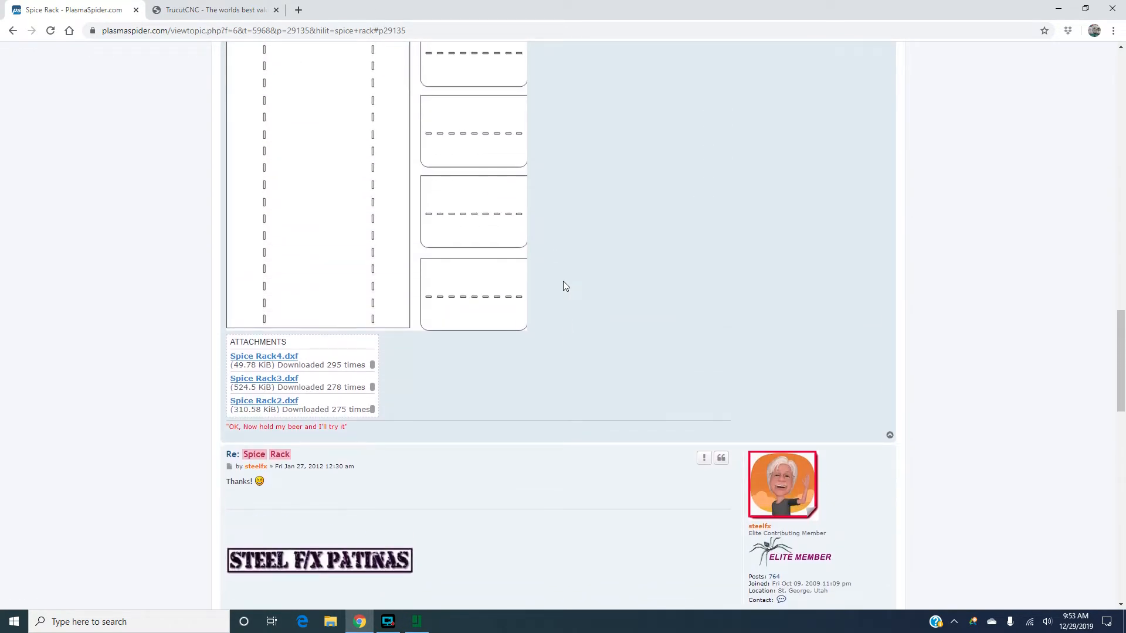
scroll(566, 280, up, 6)
scroll(593, 272, up, 3)
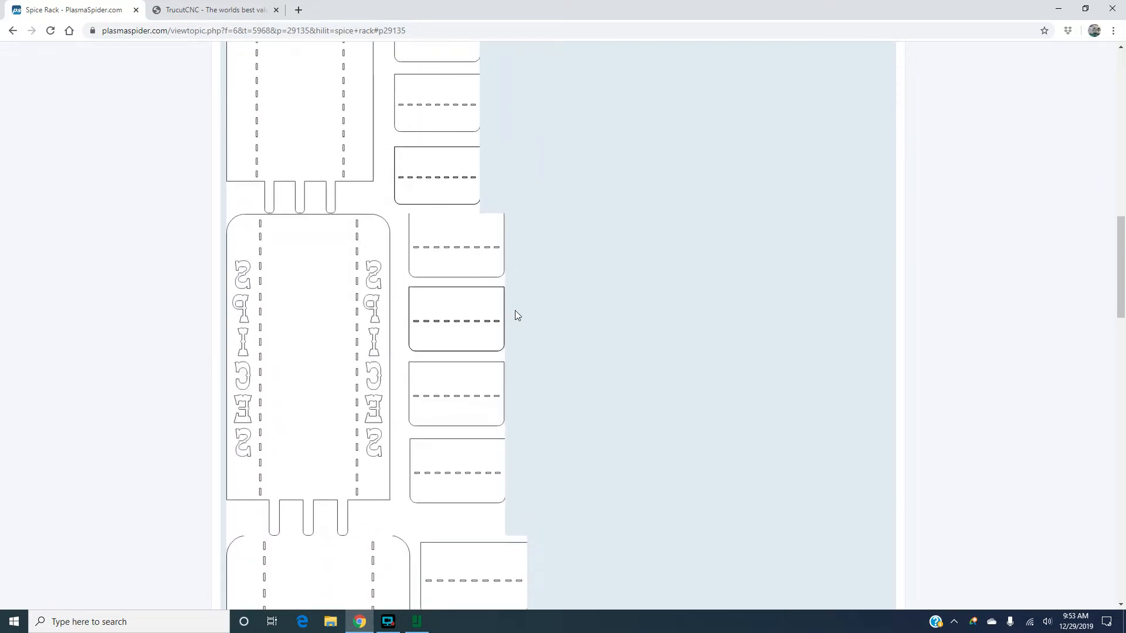
scroll(554, 311, up, 4)
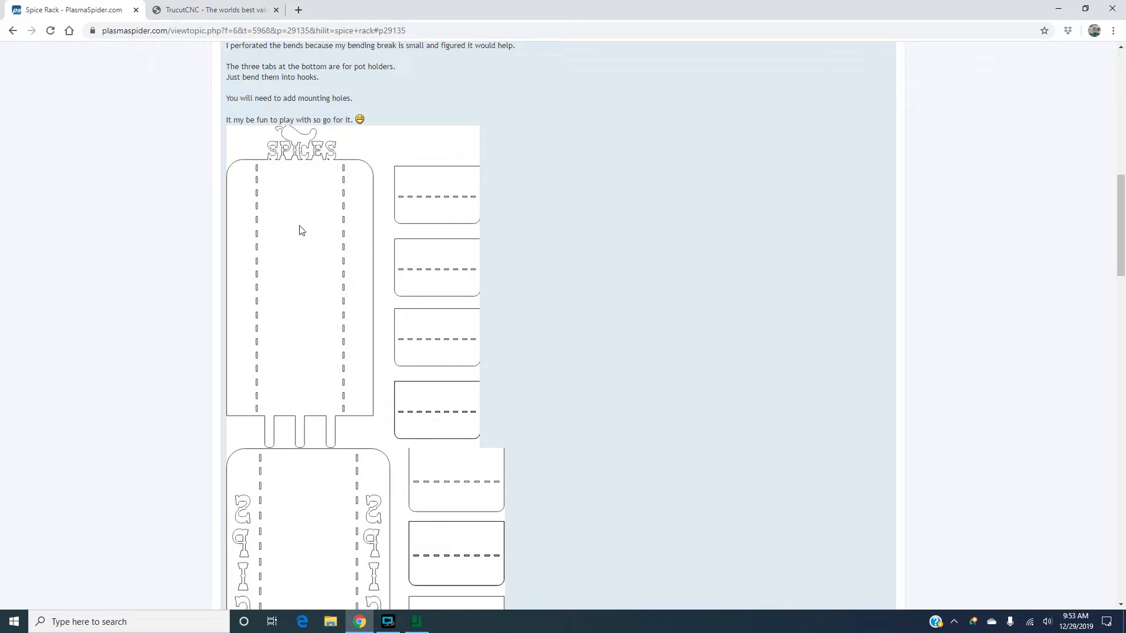
scroll(313, 258, up, 2)
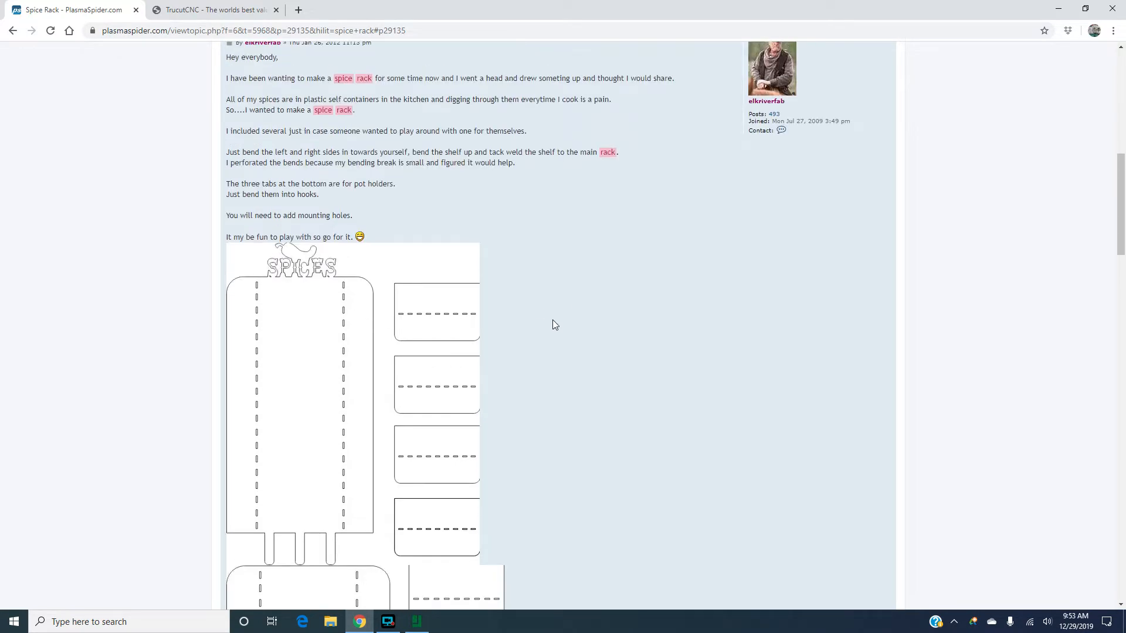
scroll(527, 326, up, 4)
Examine the three spice rack drawings in the original post, down to the DXF attachments listed beneath them
scroll(382, 332, down, 2)
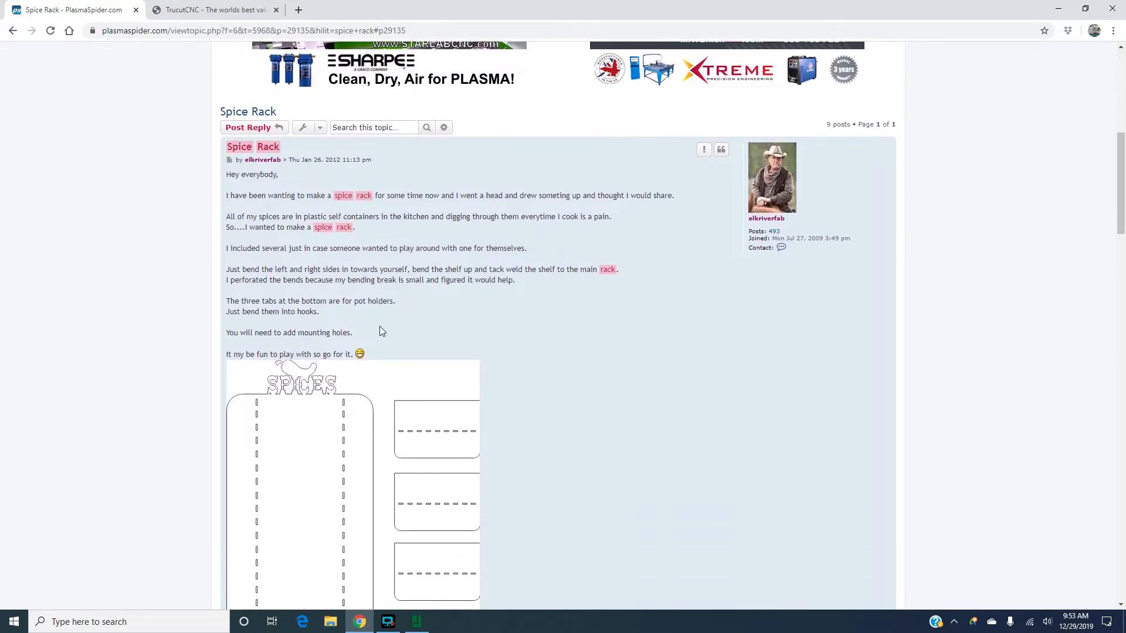
scroll(380, 332, down, 3)
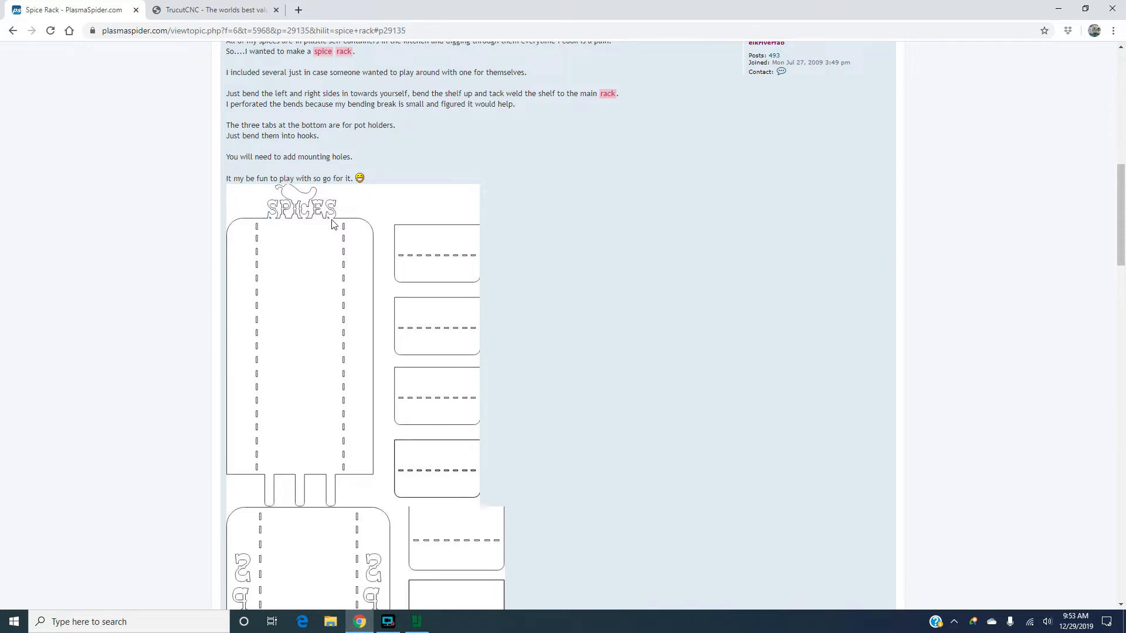
scroll(406, 320, down, 1)
scroll(390, 360, down, 4)
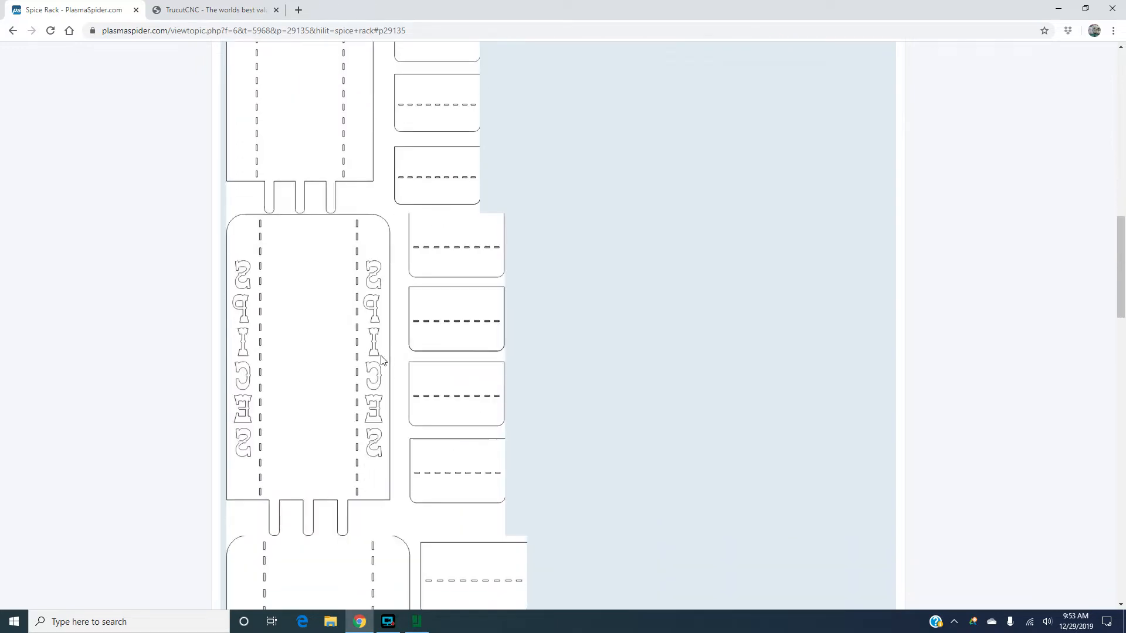
scroll(311, 268, up, 9)
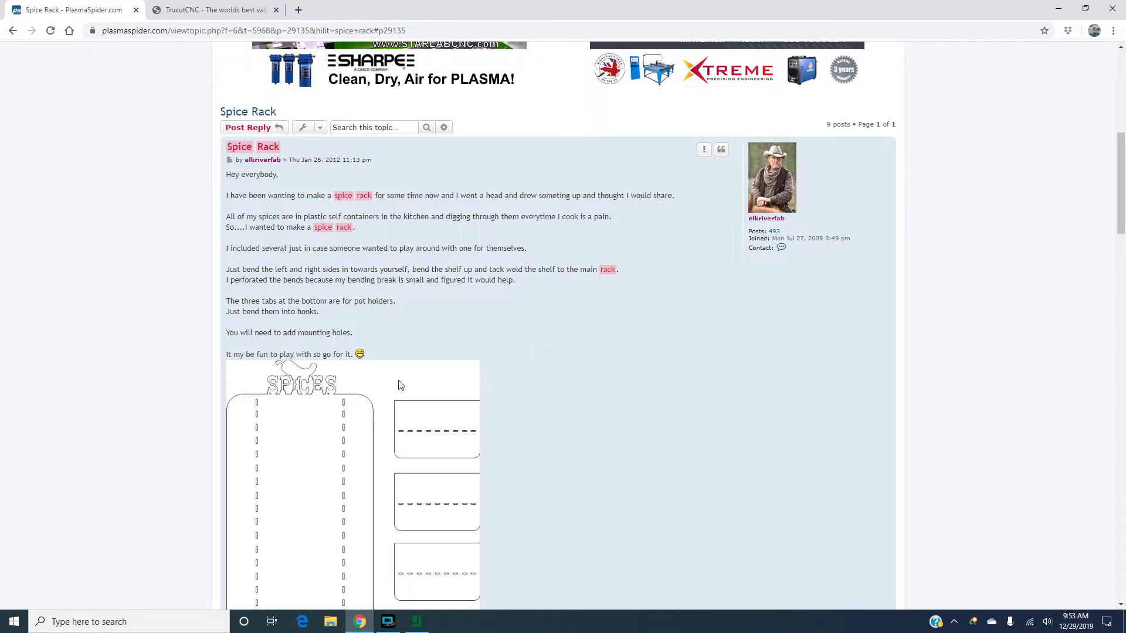
scroll(400, 385, down, 1)
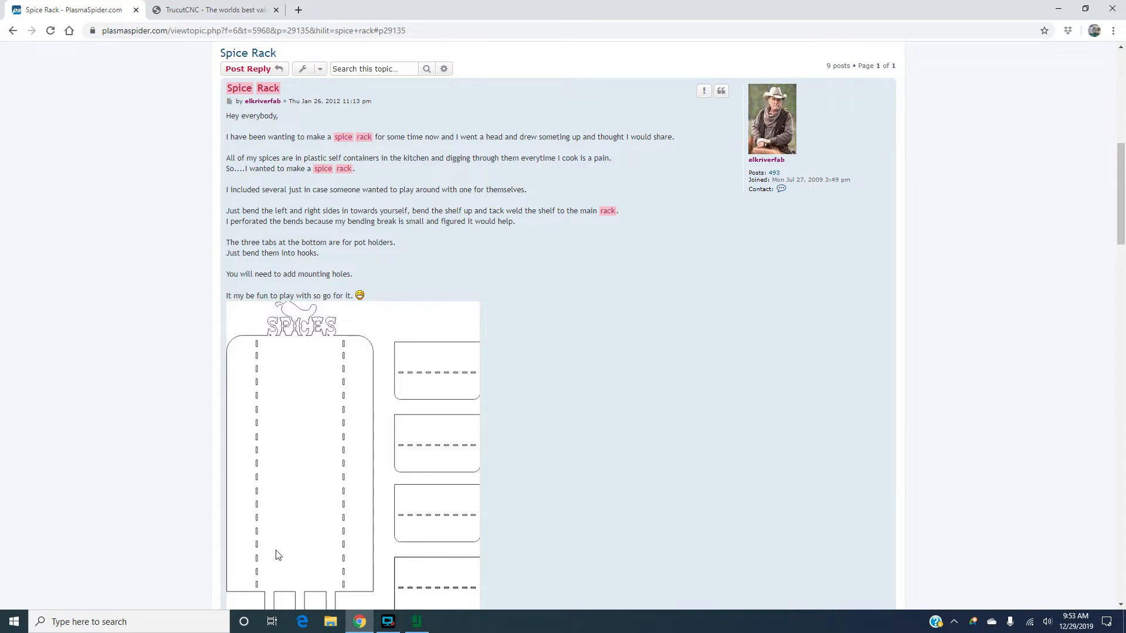
scroll(290, 530, down, 2)
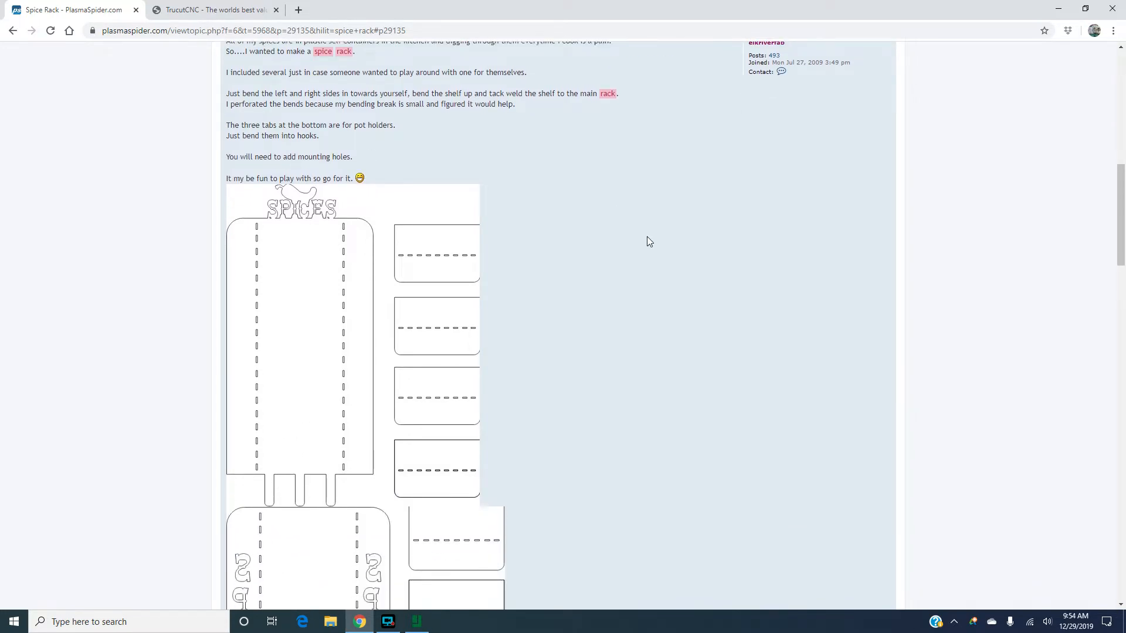
scroll(649, 242, down, 2)
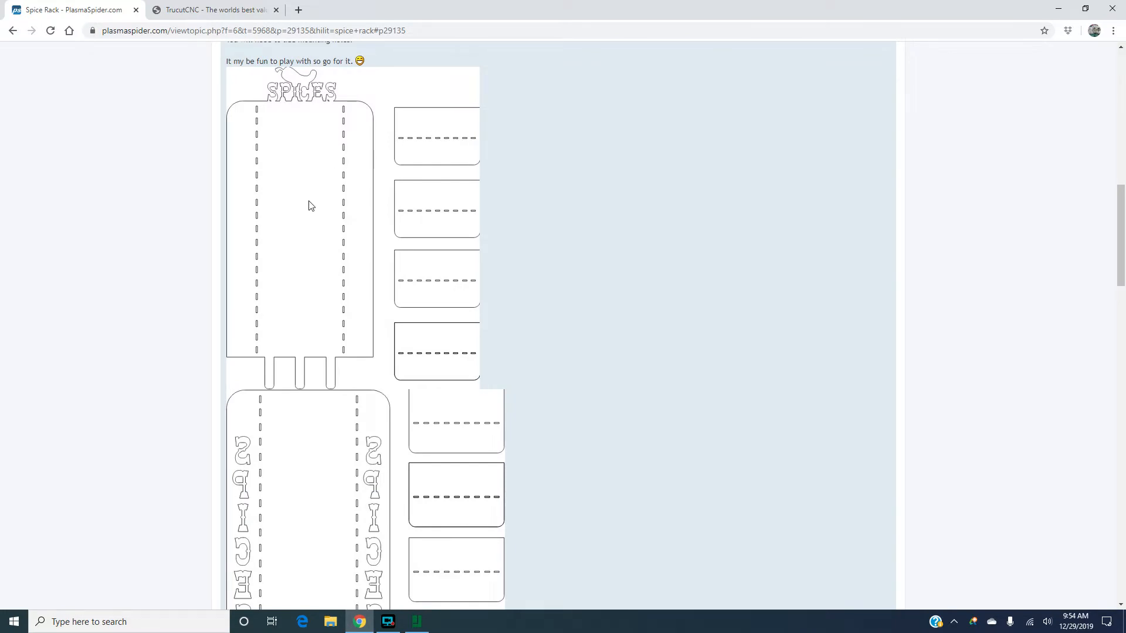
scroll(431, 489, down, 3)
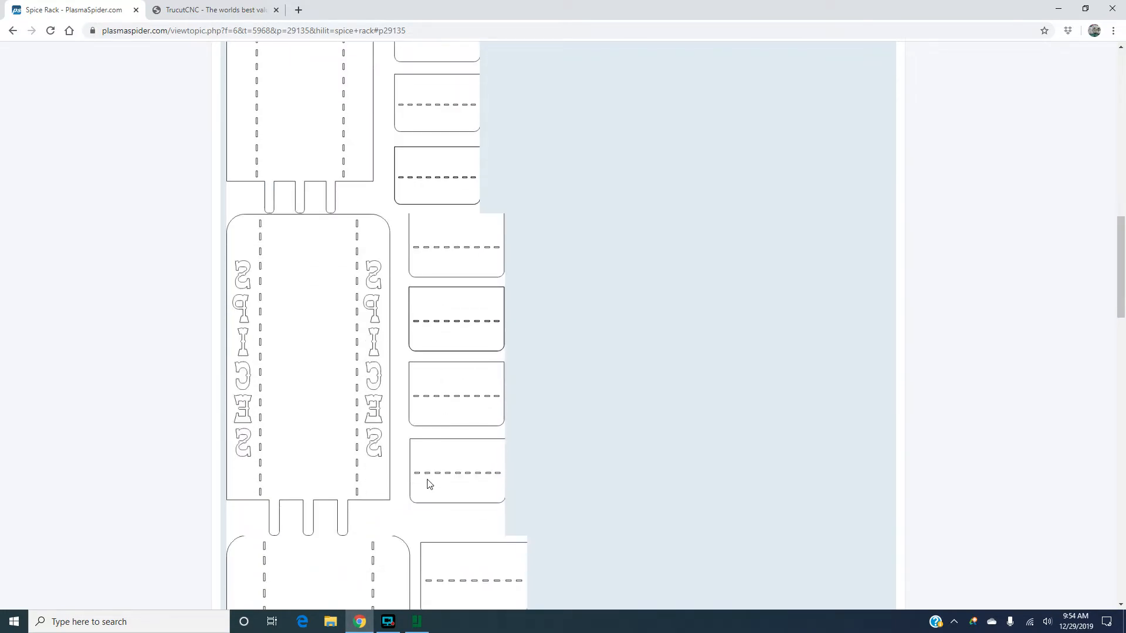
scroll(428, 484, down, 1)
scroll(329, 276, down, 3)
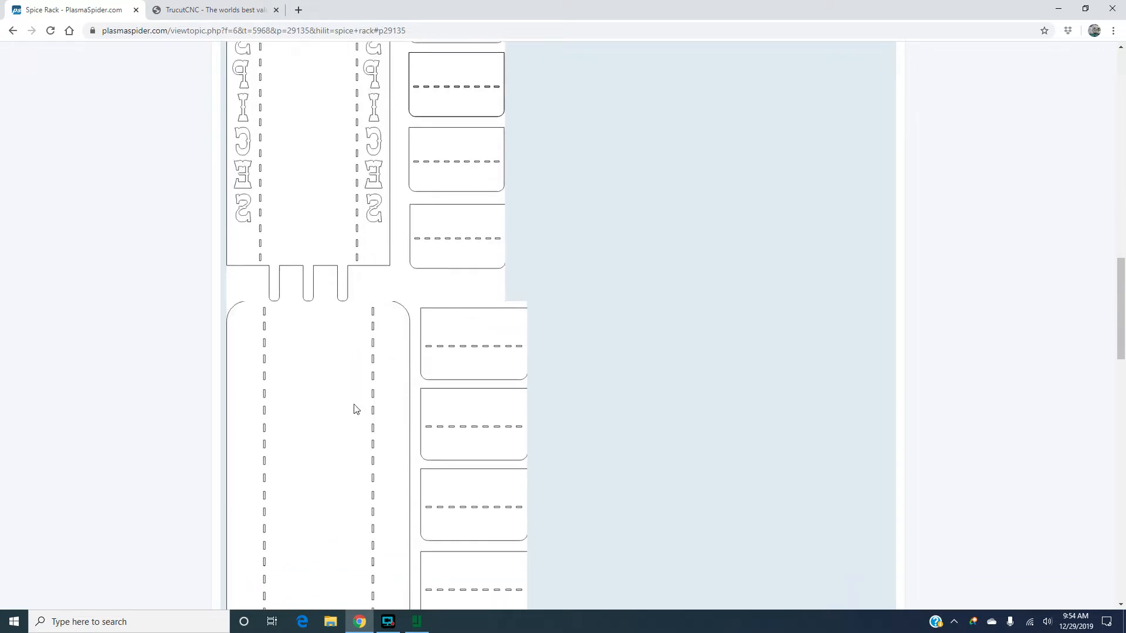
scroll(446, 230, up, 4)
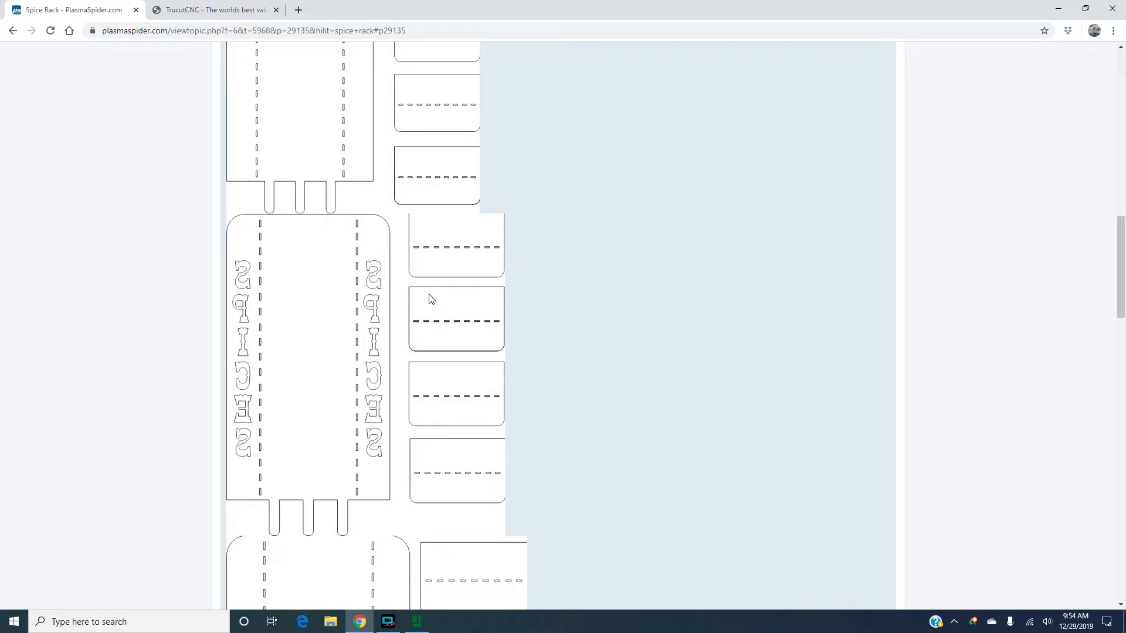
scroll(420, 379, down, 2)
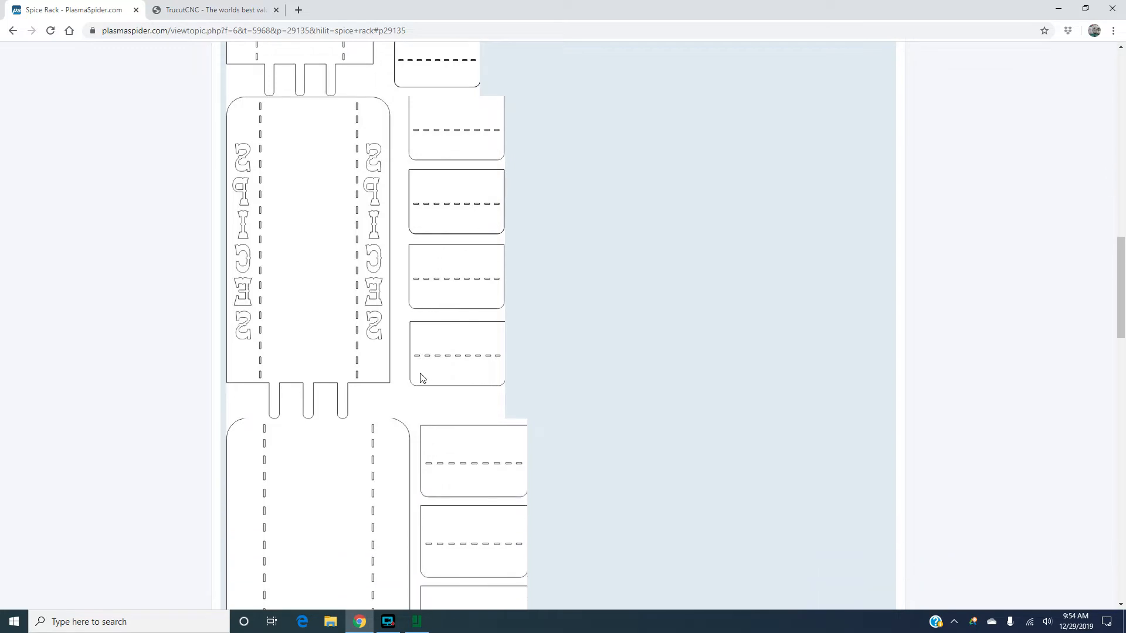
scroll(375, 502, down, 5)
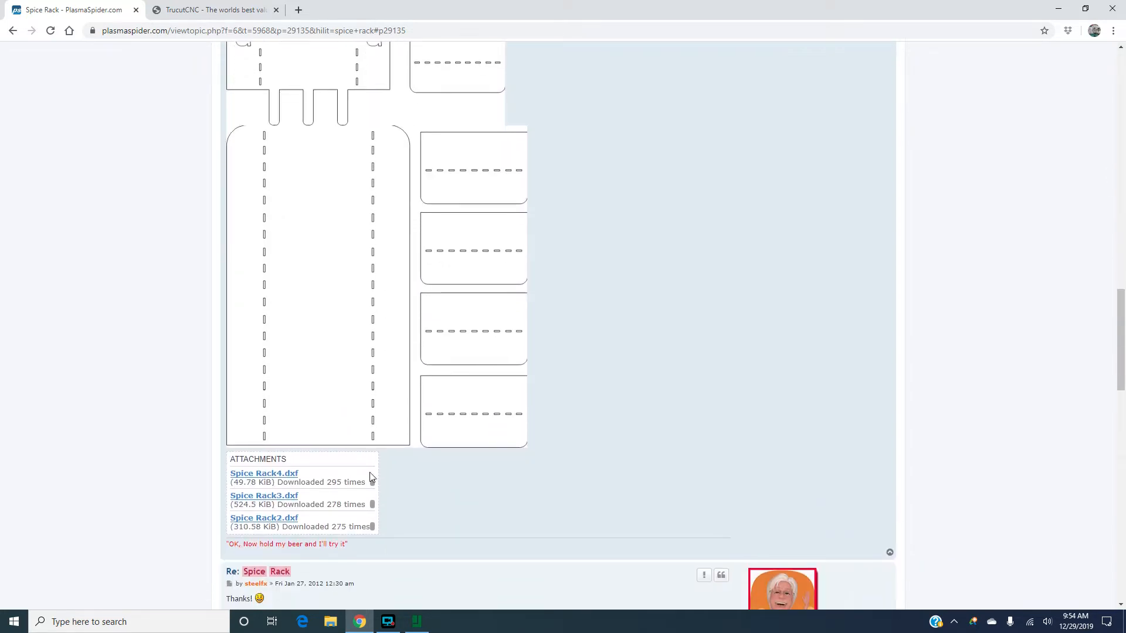
scroll(370, 417, down, 2)
Review the post's bending and mounting notes alongside the first two spice rack drawings and their shelf pieces
scroll(374, 418, up, 10)
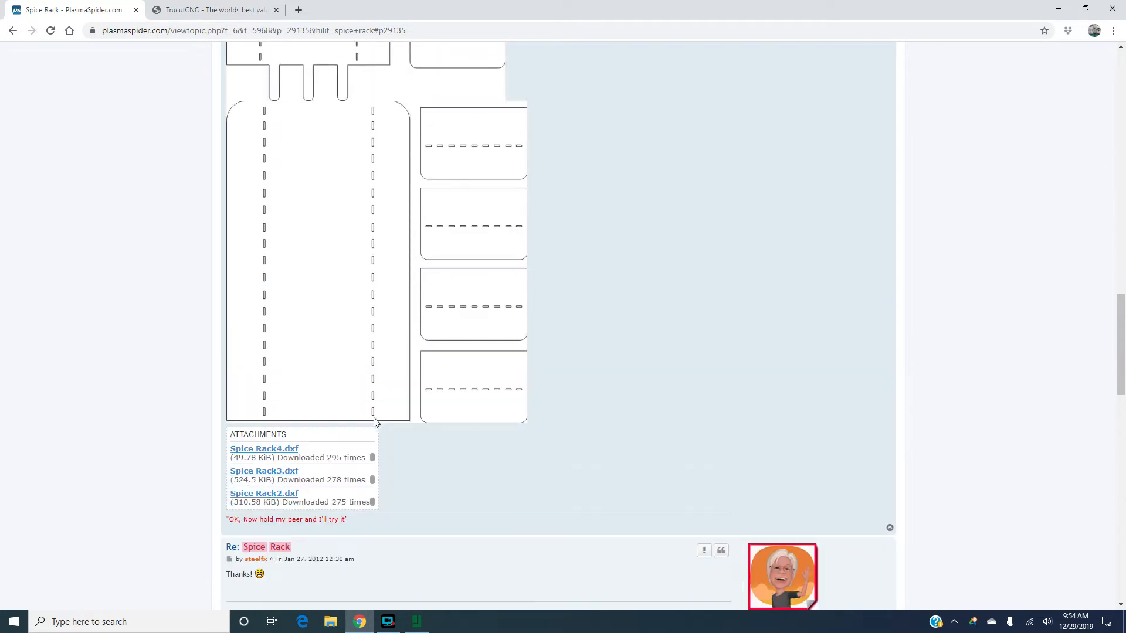
scroll(326, 253, up, 1)
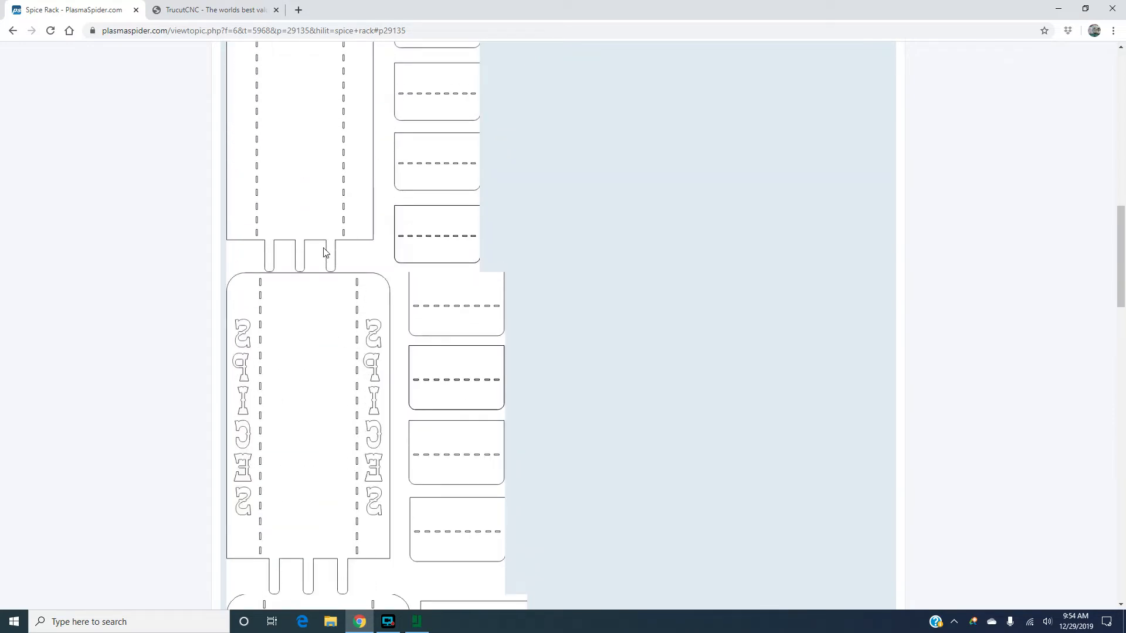
scroll(326, 252, up, 4)
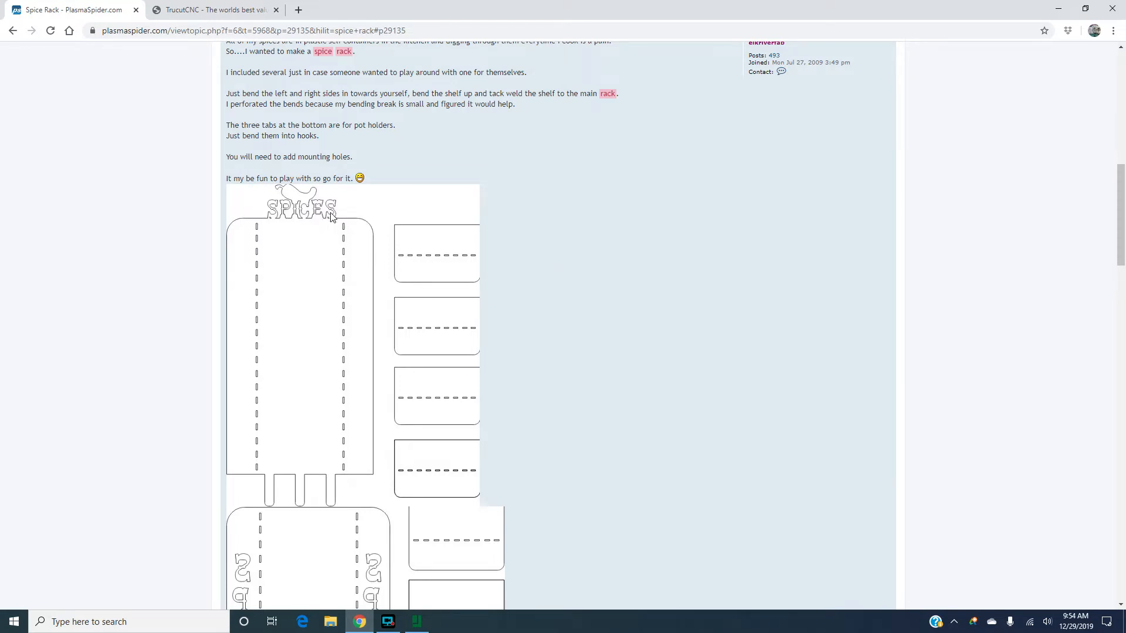
scroll(331, 217, up, 3)
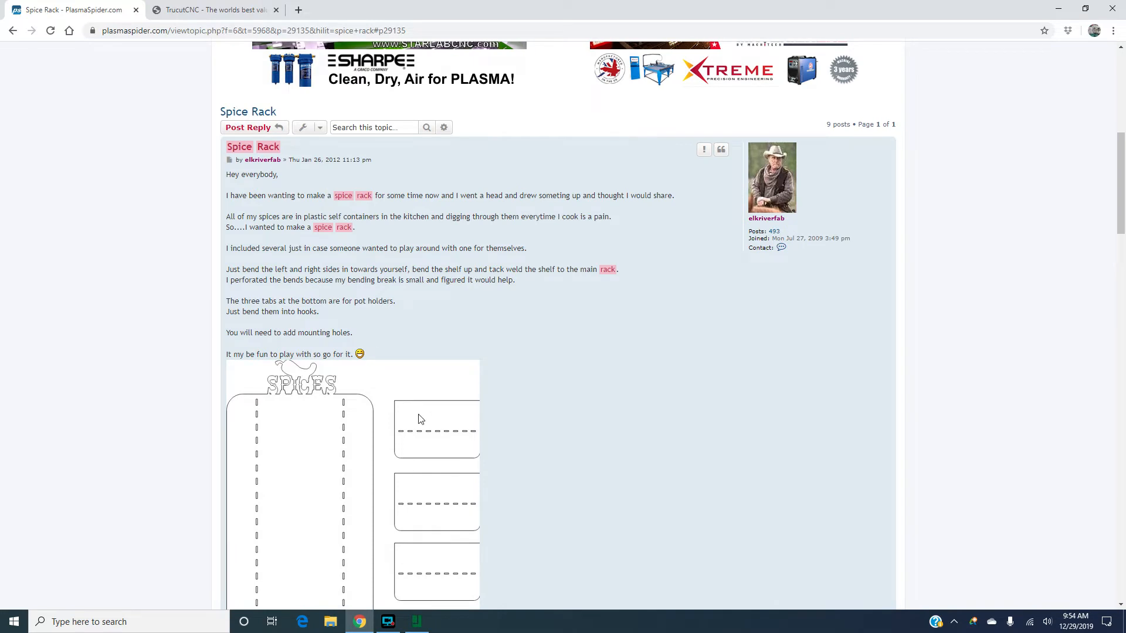
scroll(420, 420, down, 2)
scroll(271, 285, down, 1)
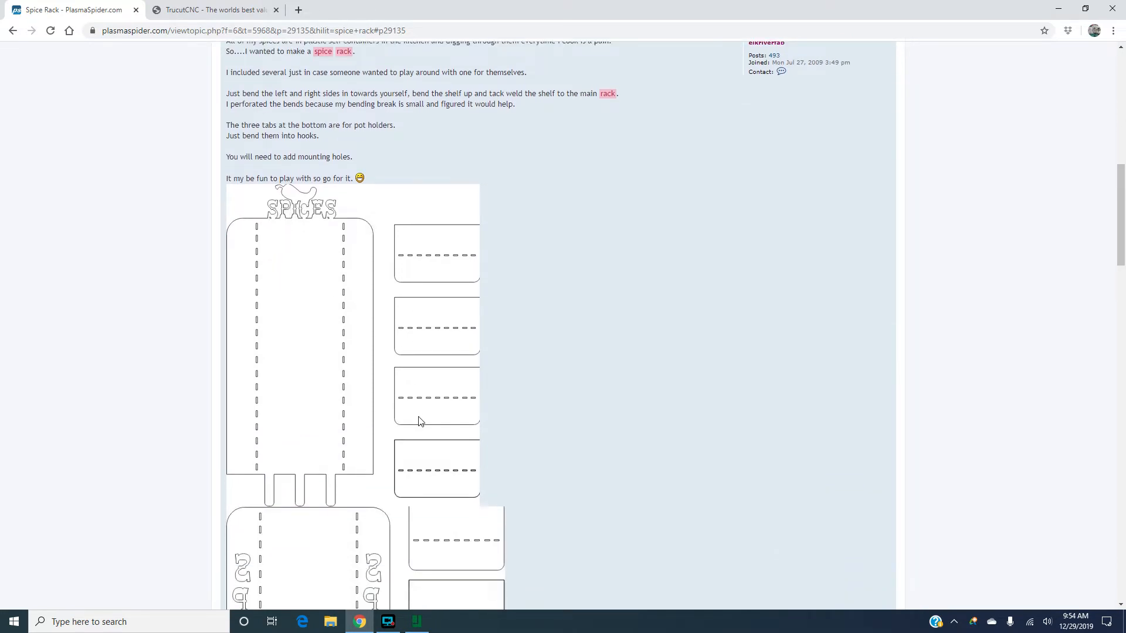
scroll(417, 418, down, 2)
scroll(296, 90, up, 1)
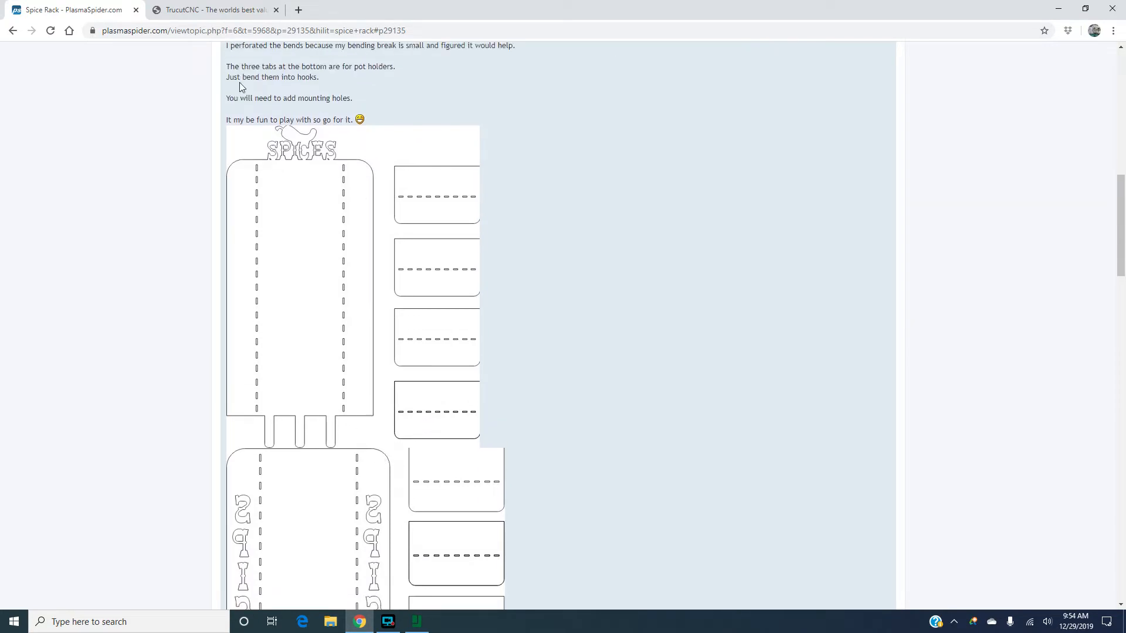
scroll(248, 150, up, 3)
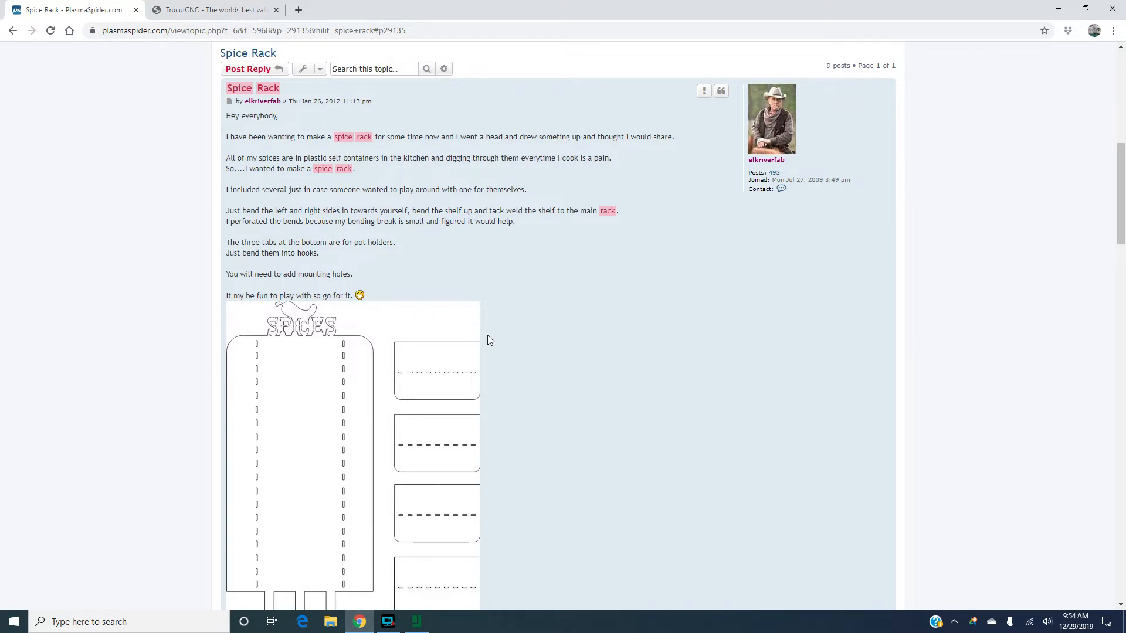
scroll(487, 322, up, 1)
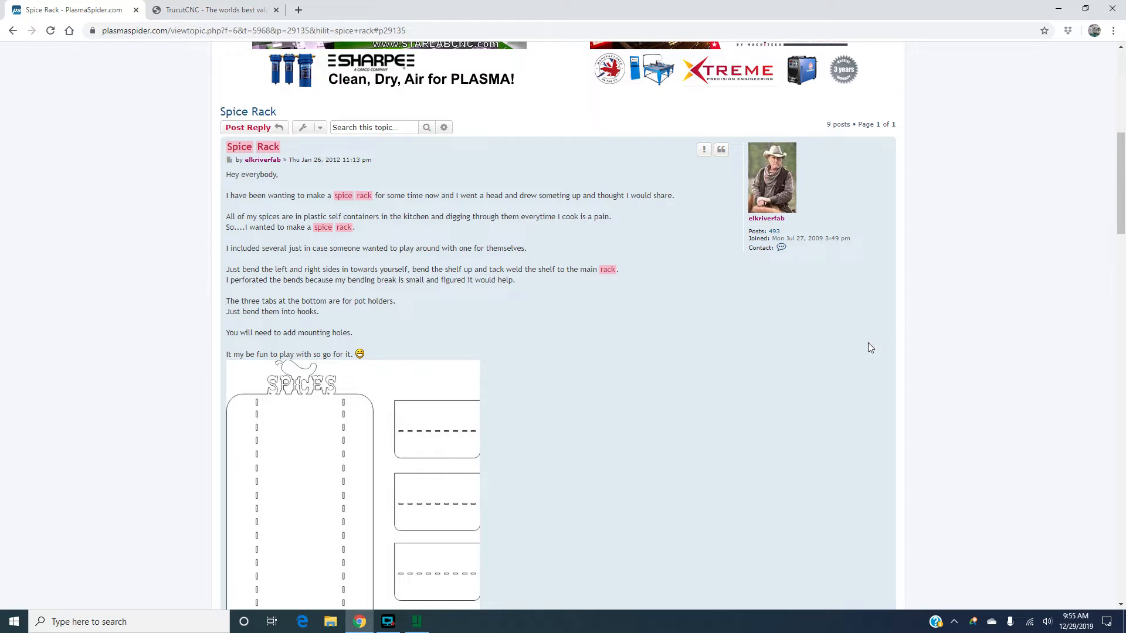
scroll(604, 432, down, 2)
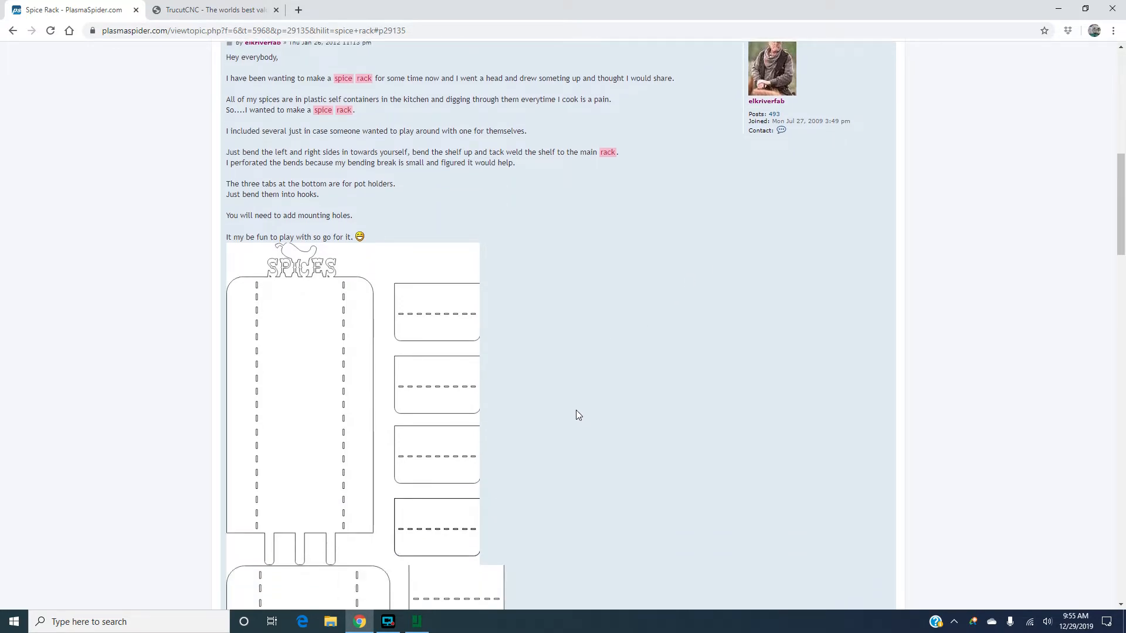
scroll(345, 283, down, 1)
scroll(345, 283, down, 1)
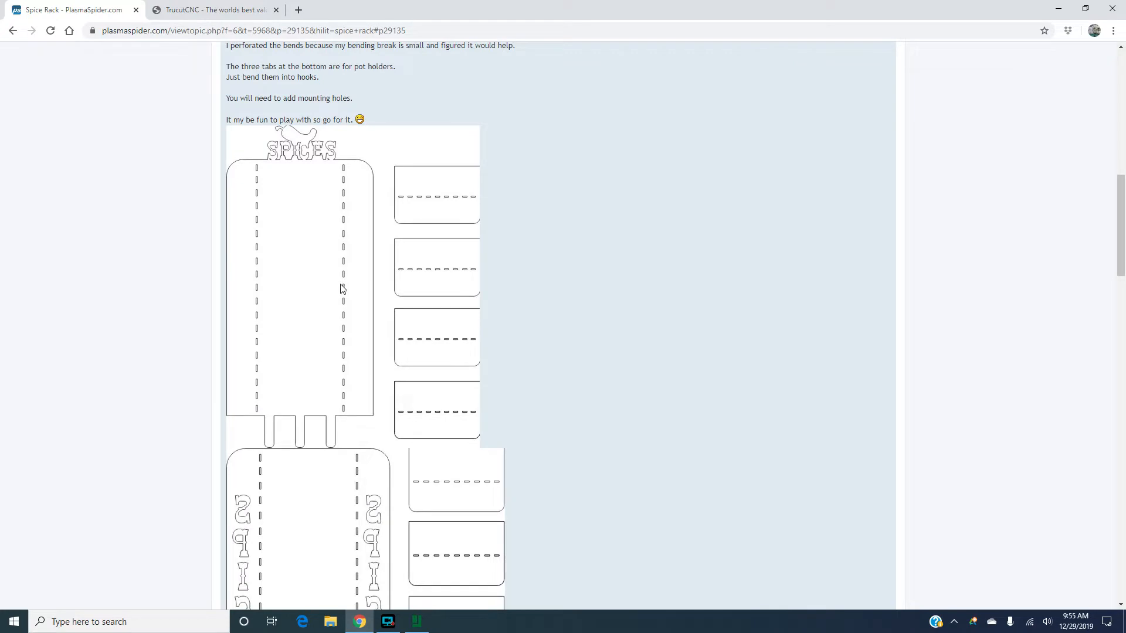
scroll(317, 271, down, 3)
scroll(372, 361, down, 1)
scroll(372, 359, up, 1)
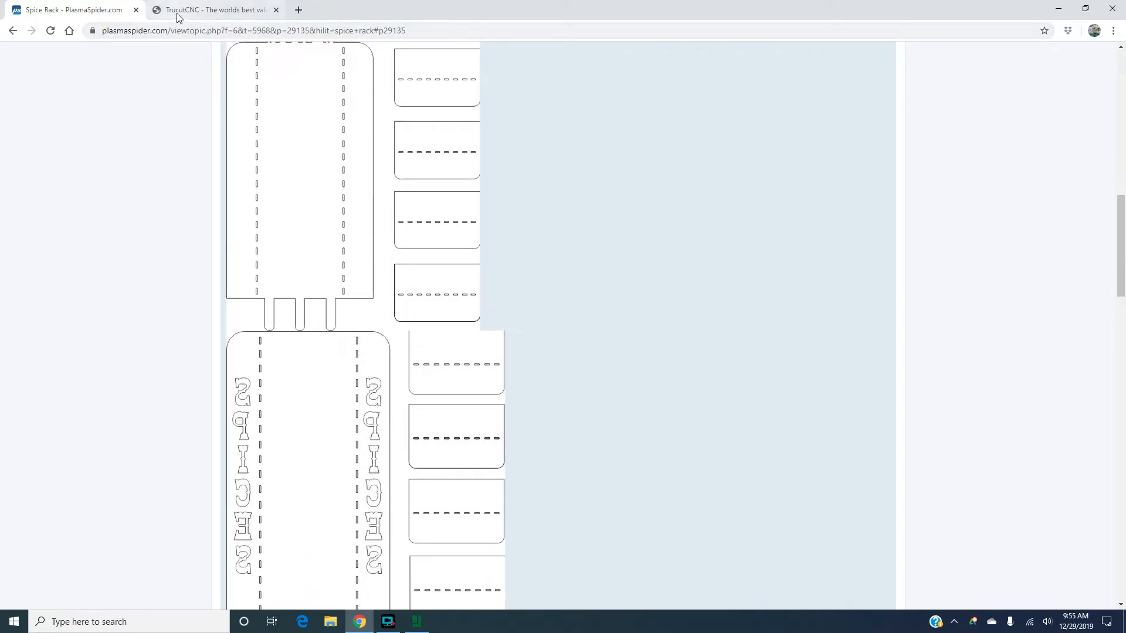
Switch to the TrucutCNC site, go to its Downloads page and open the CPC Adapter Box Wiring Diagram
click(218, 11)
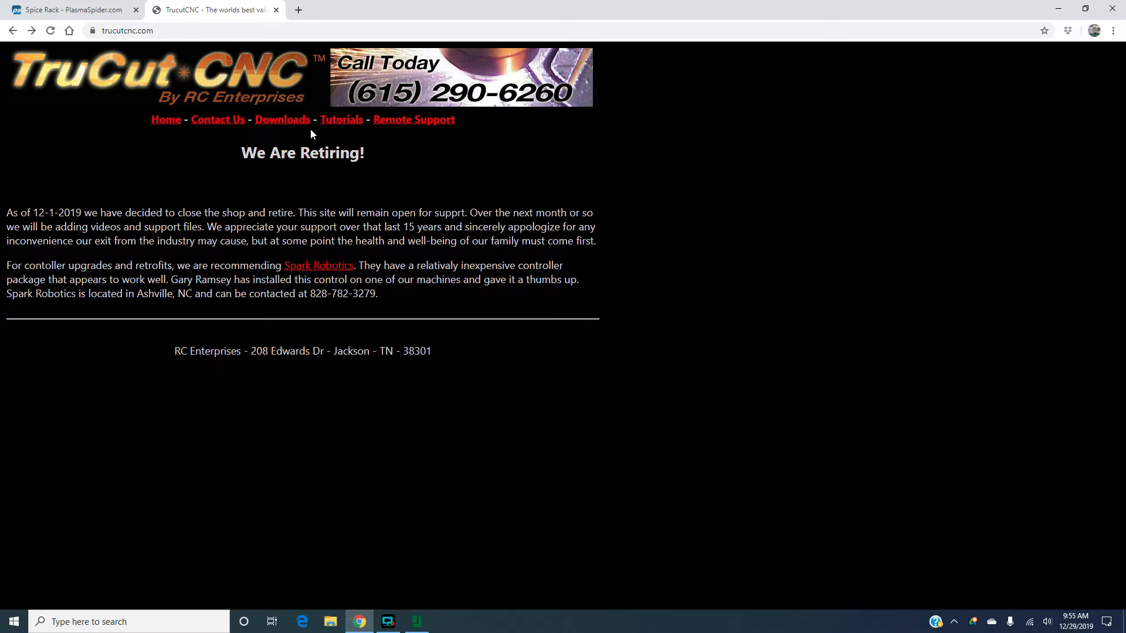
click(269, 123)
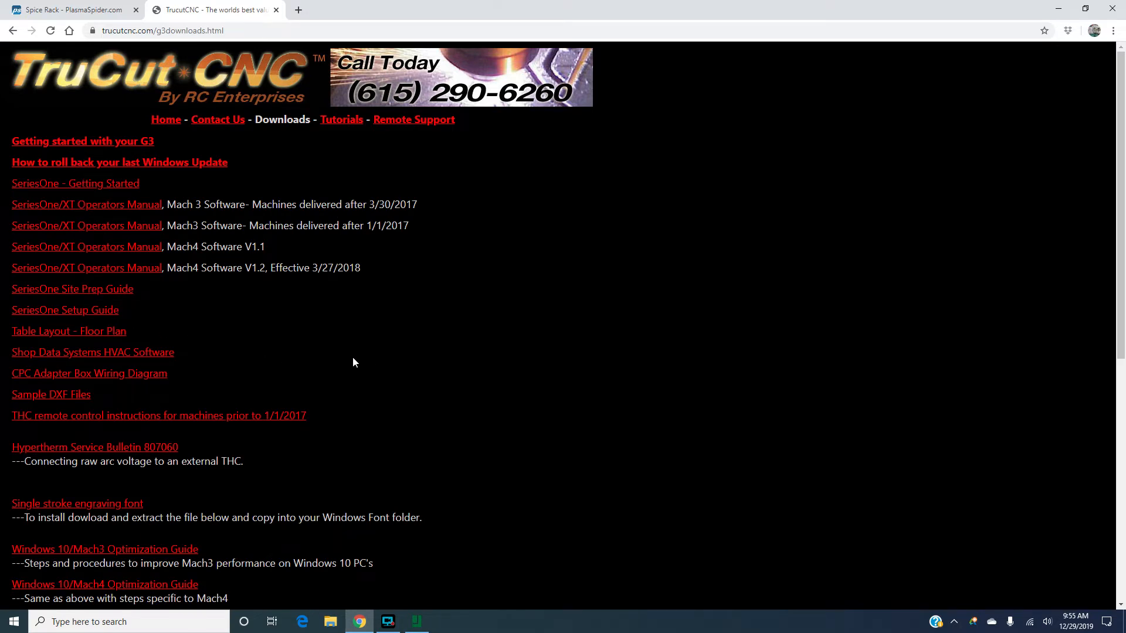
scroll(358, 355, down, 1)
scroll(359, 359, down, 3)
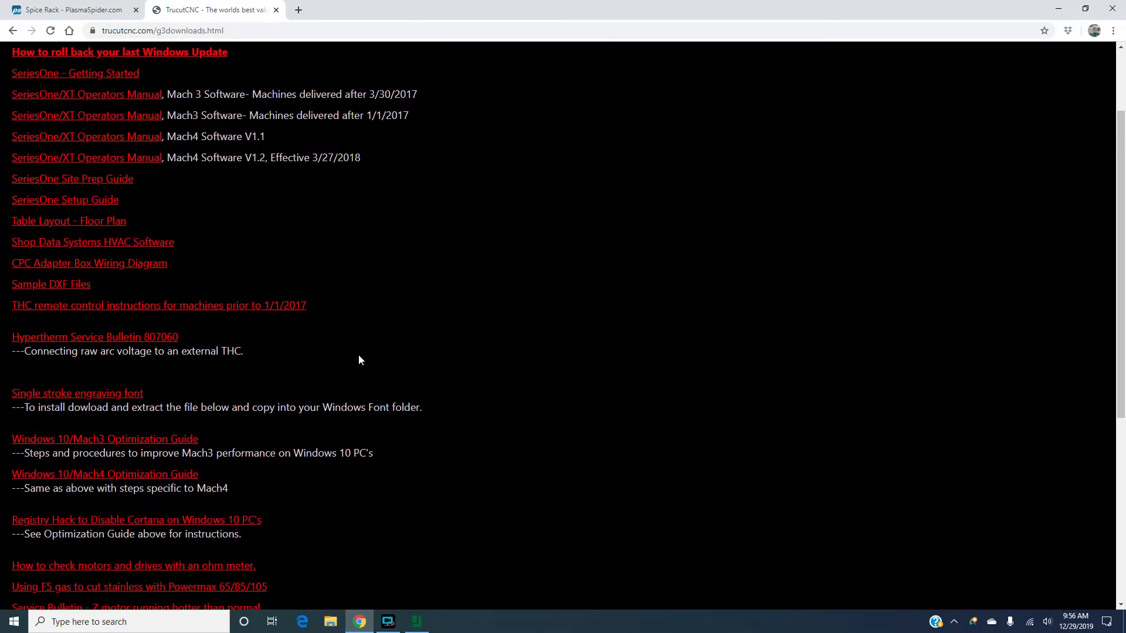
scroll(353, 350, up, 1)
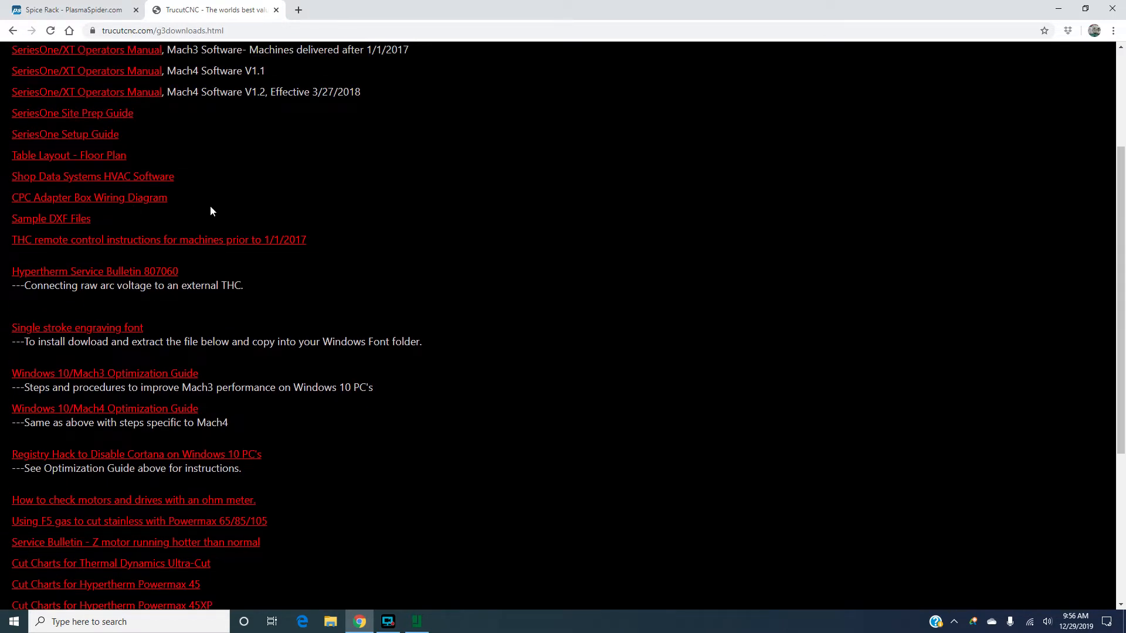
scroll(214, 209, up, 1)
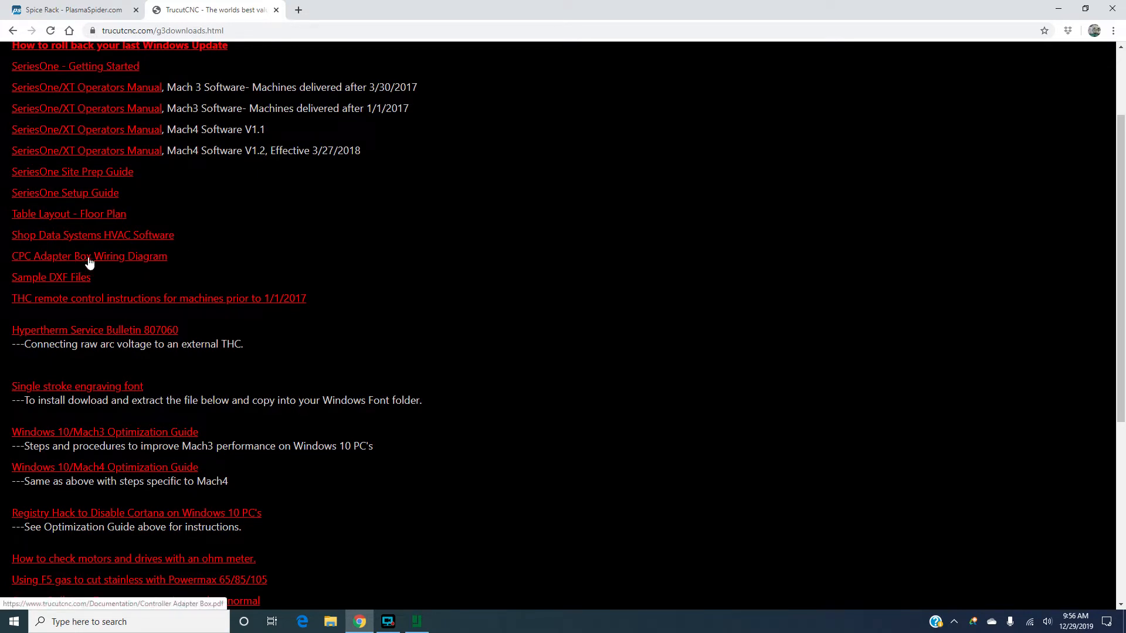
click(38, 261)
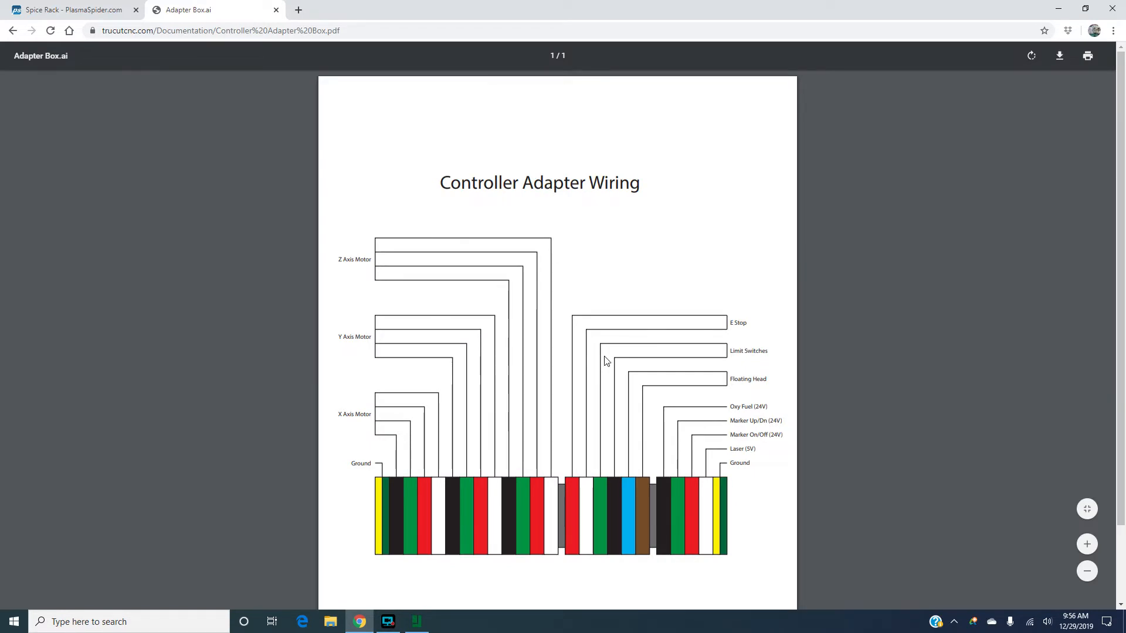
Examine the Controller Adapter Wiring diagram, from the axis motor wires to the E Stop, limit switch, floating head and laser connections
scroll(711, 425, down, 2)
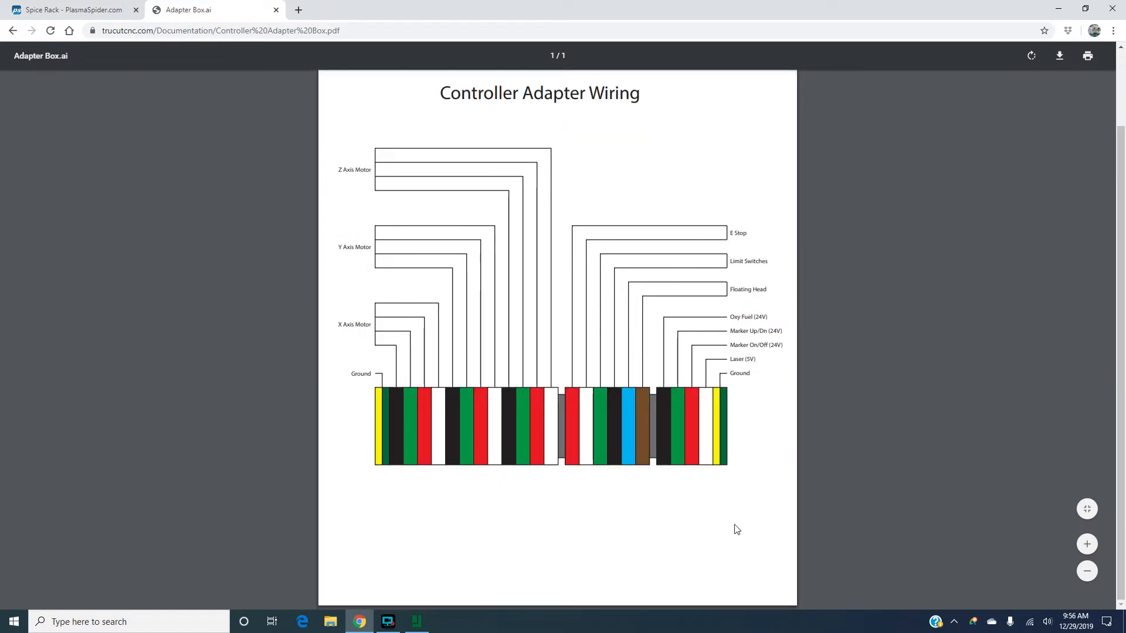
scroll(735, 529, up, 1)
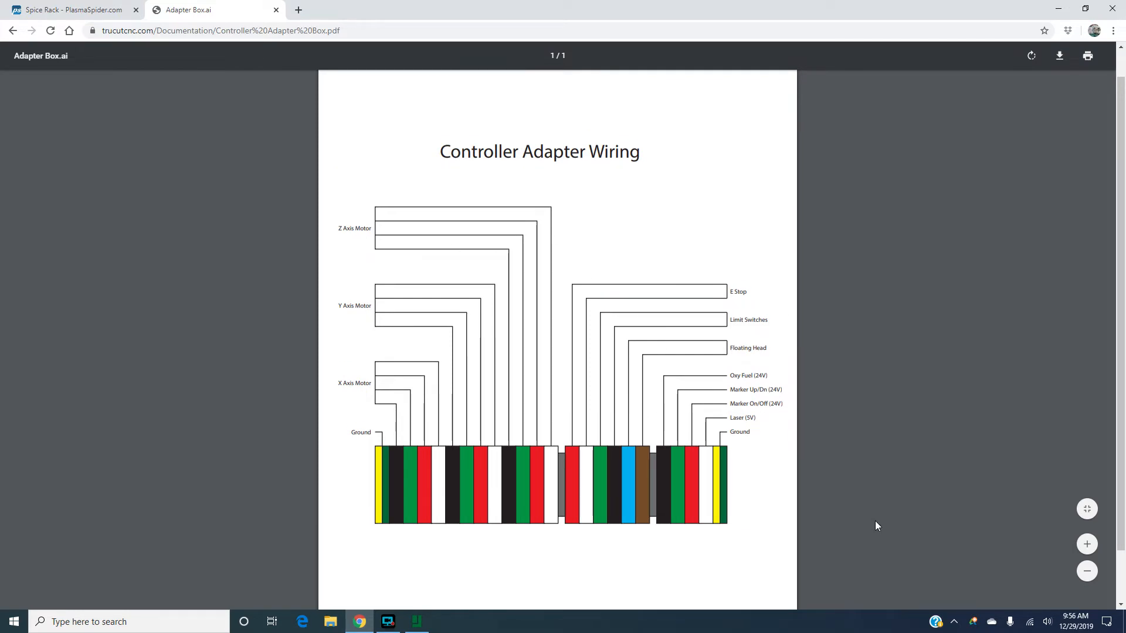
scroll(803, 496, down, 1)
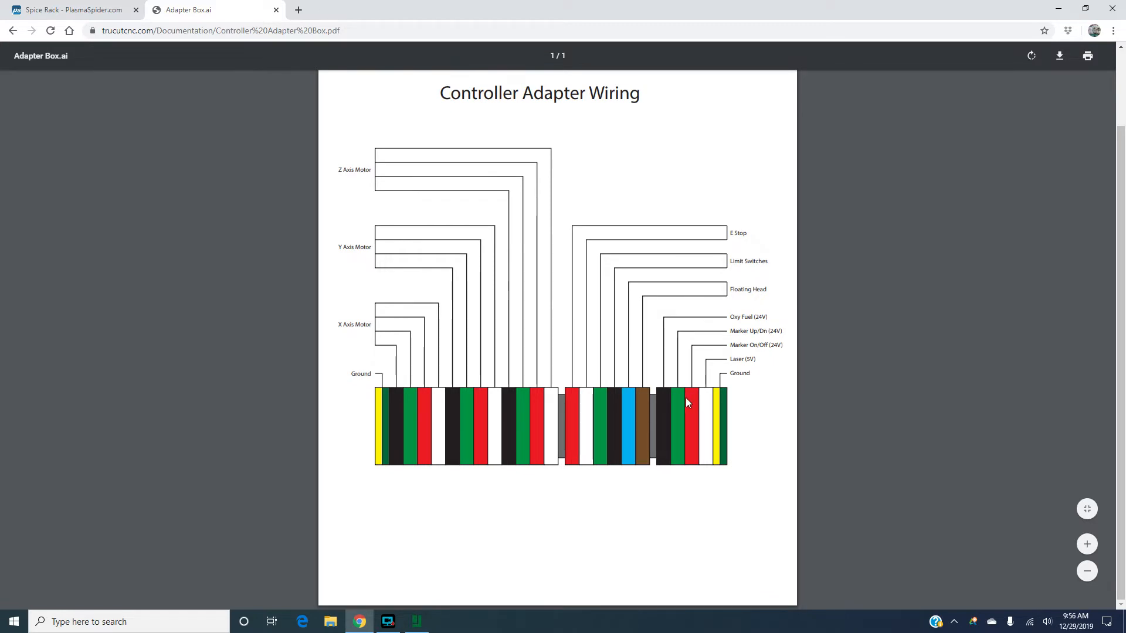
scroll(774, 425, up, 1)
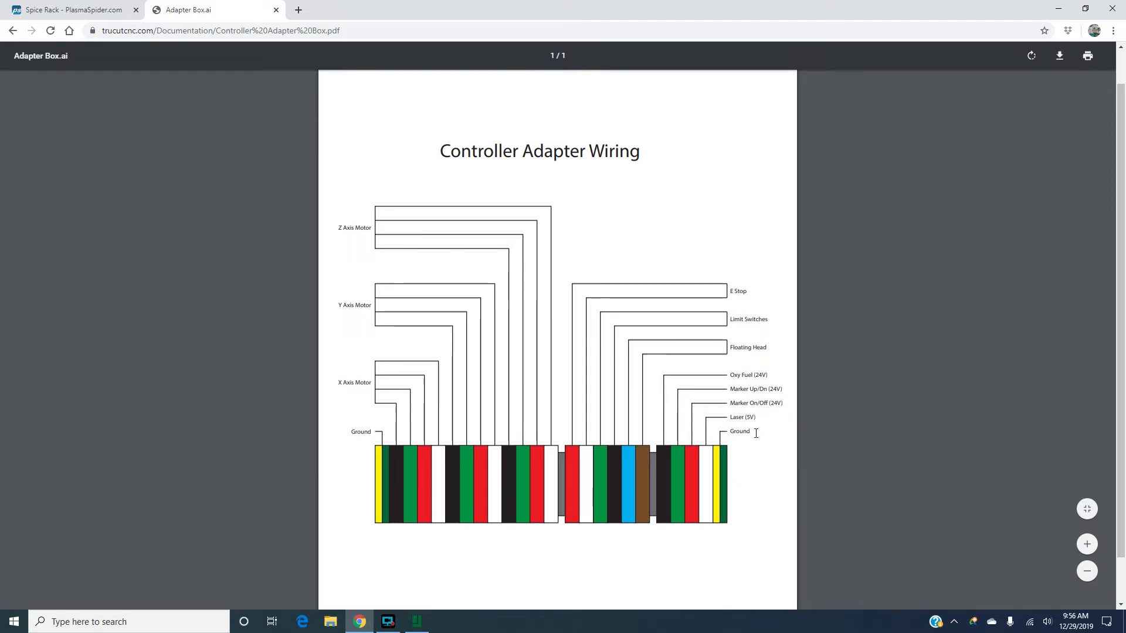
scroll(756, 438, down, 1)
scroll(740, 399, up, 2)
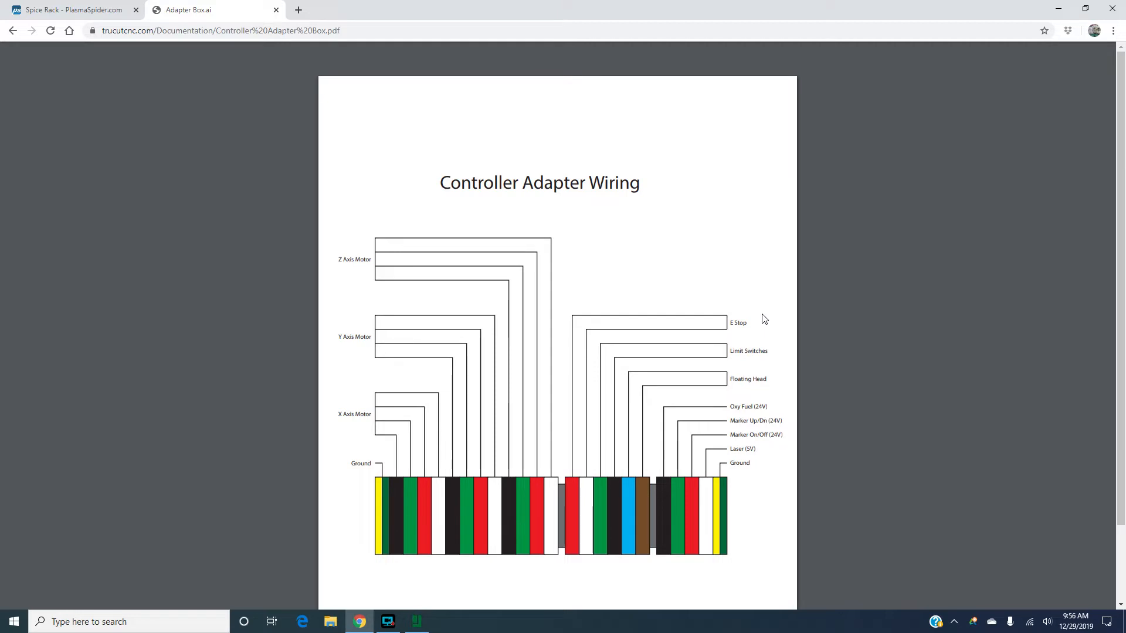
scroll(729, 370, down, 2)
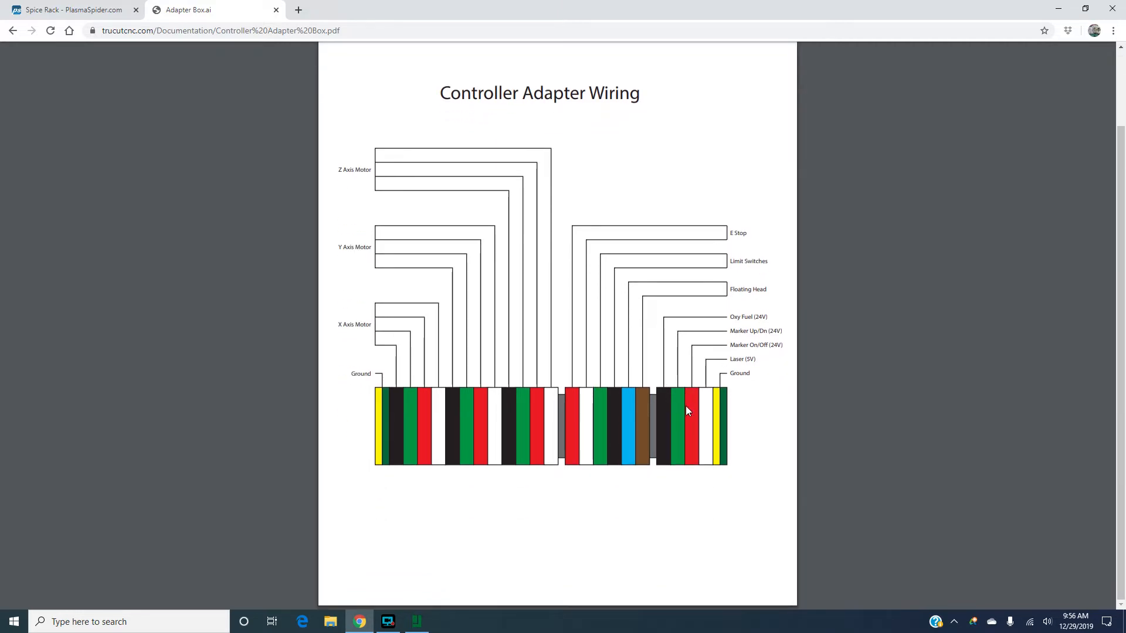
scroll(609, 258, up, 1)
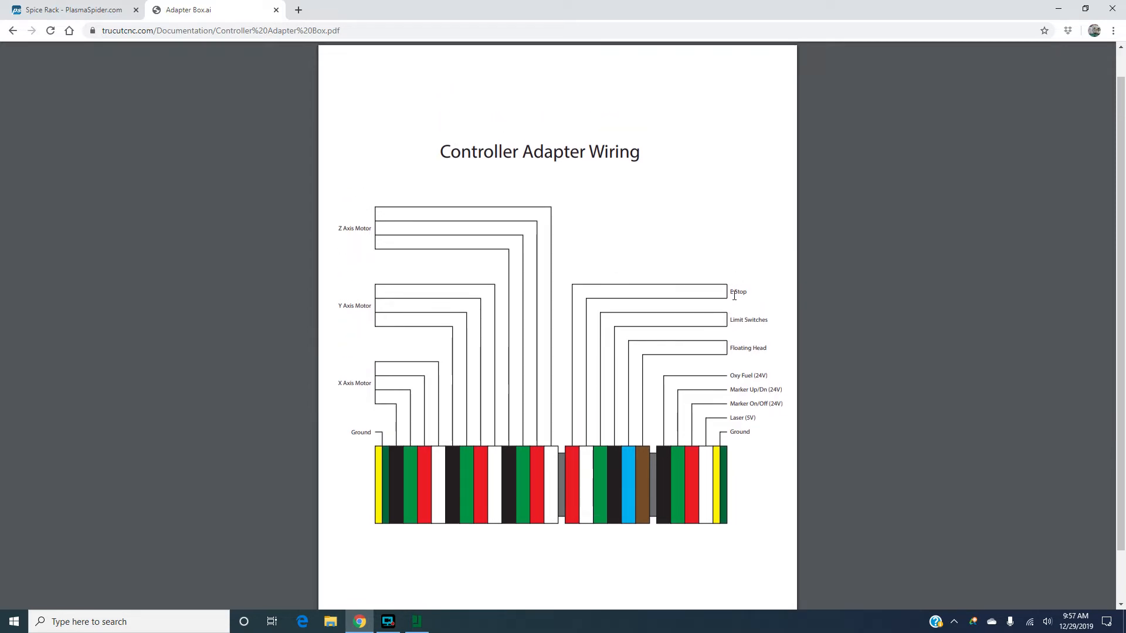
scroll(762, 234, down, 1)
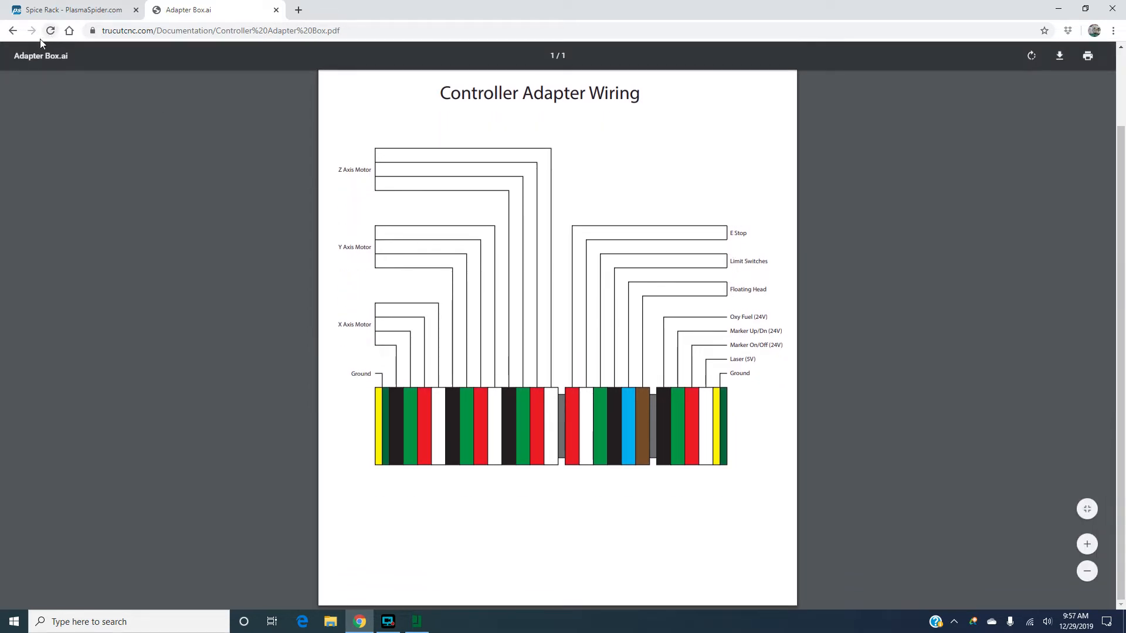
scroll(78, 159, up, 2)
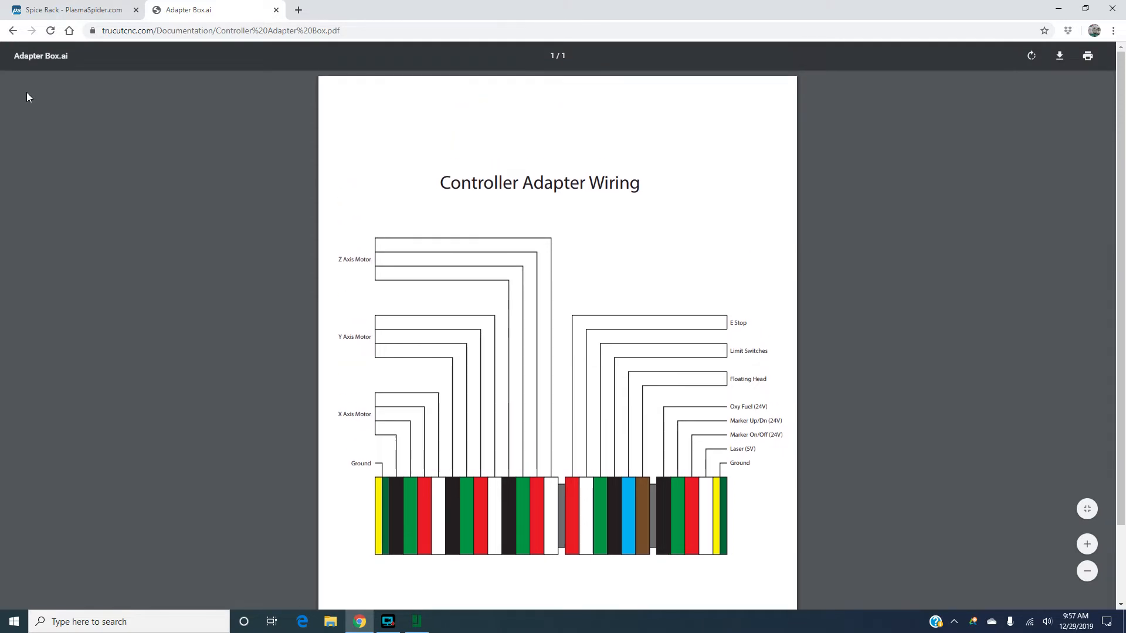
Return to the TrucutCNC Downloads page and open the Cut Charts for Hypertherm Powermax 45XP
click(12, 32)
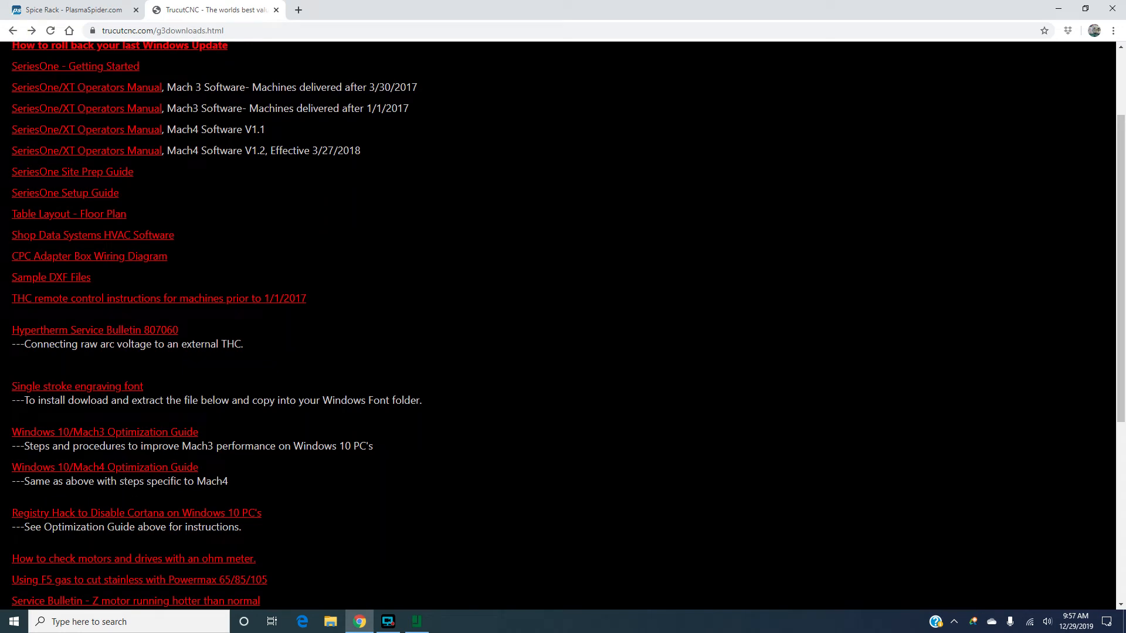
scroll(186, 487, down, 4)
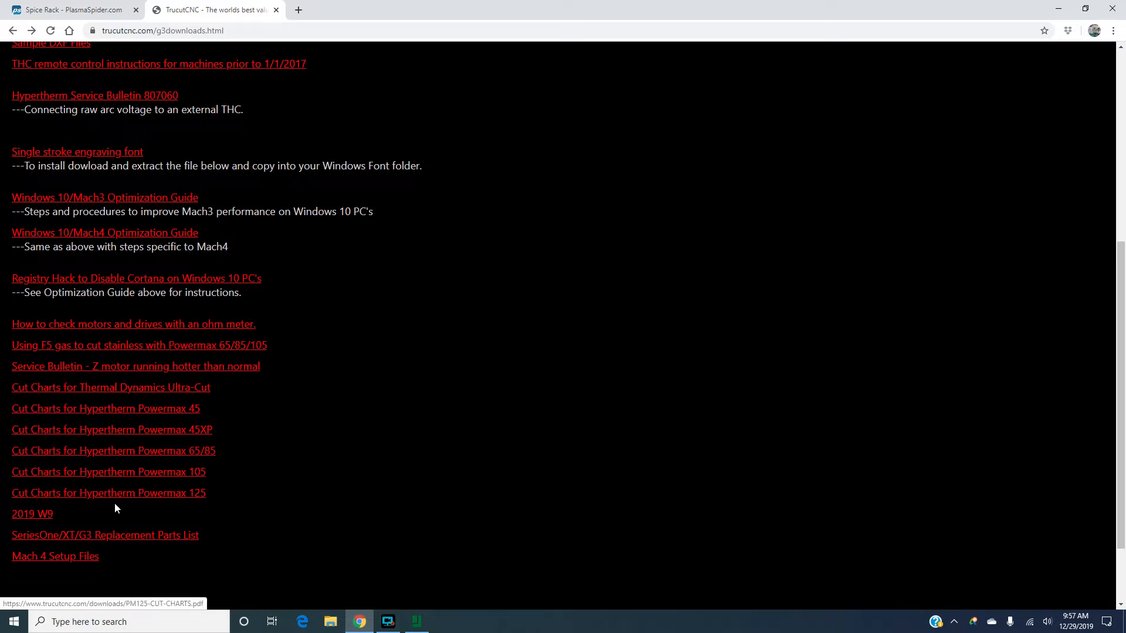
scroll(211, 409, up, 1)
scroll(146, 434, down, 1)
click(134, 431)
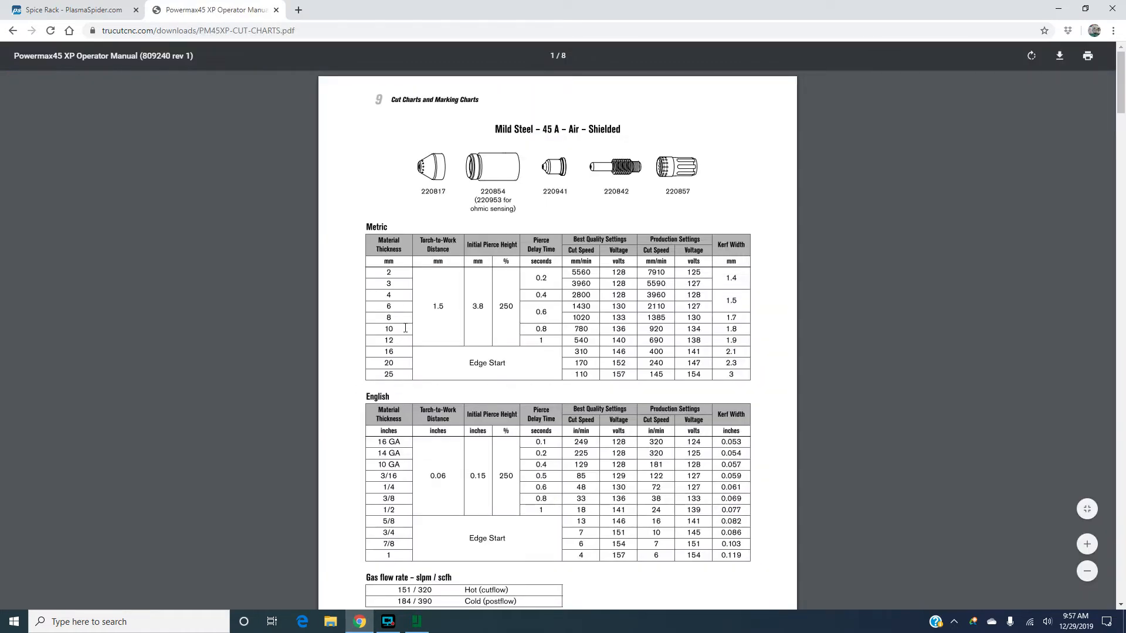
Examine the 45 A air shielded cut charts for mild steel, stainless steel and aluminum, including their torch consumables
scroll(515, 334, down, 2)
scroll(522, 337, up, 2)
scroll(538, 393, down, 10)
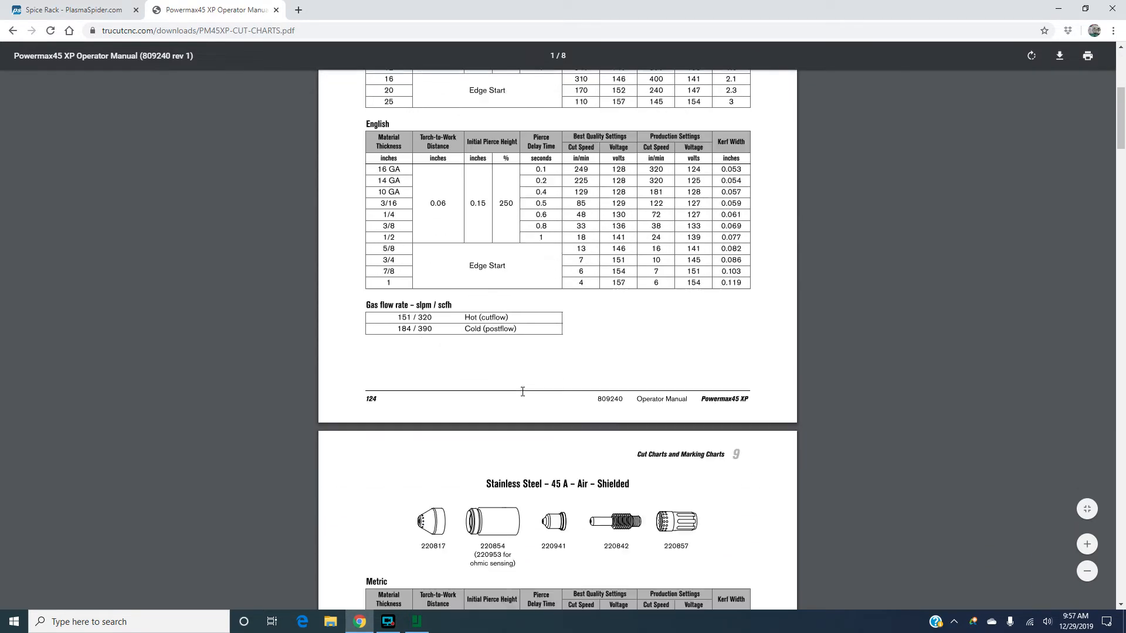
scroll(580, 413, down, 2)
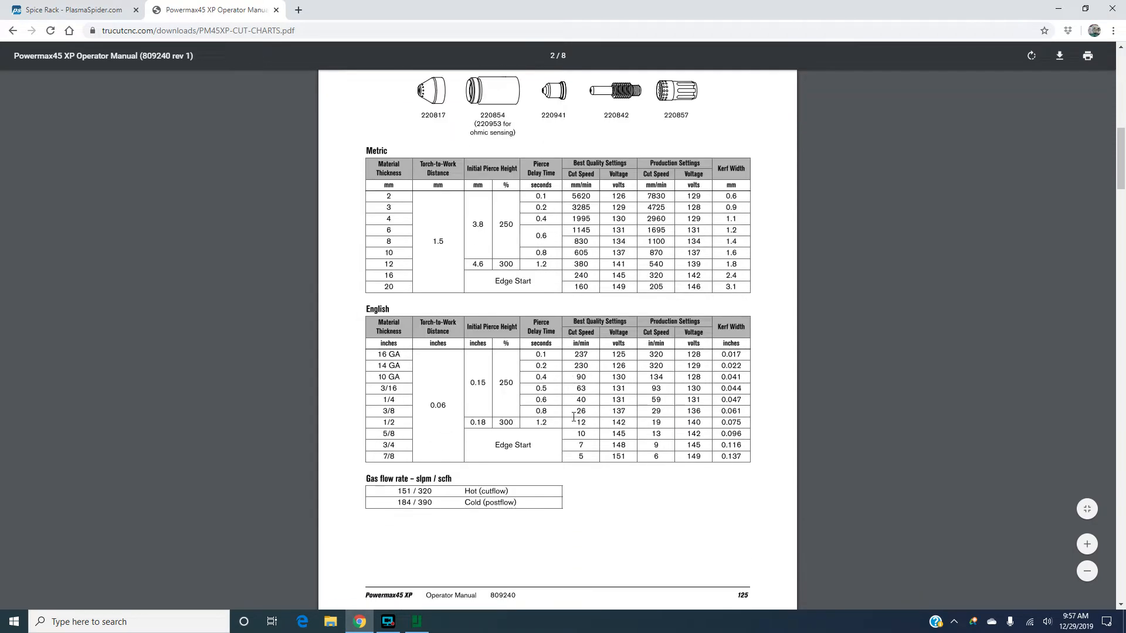
scroll(588, 451, up, 3)
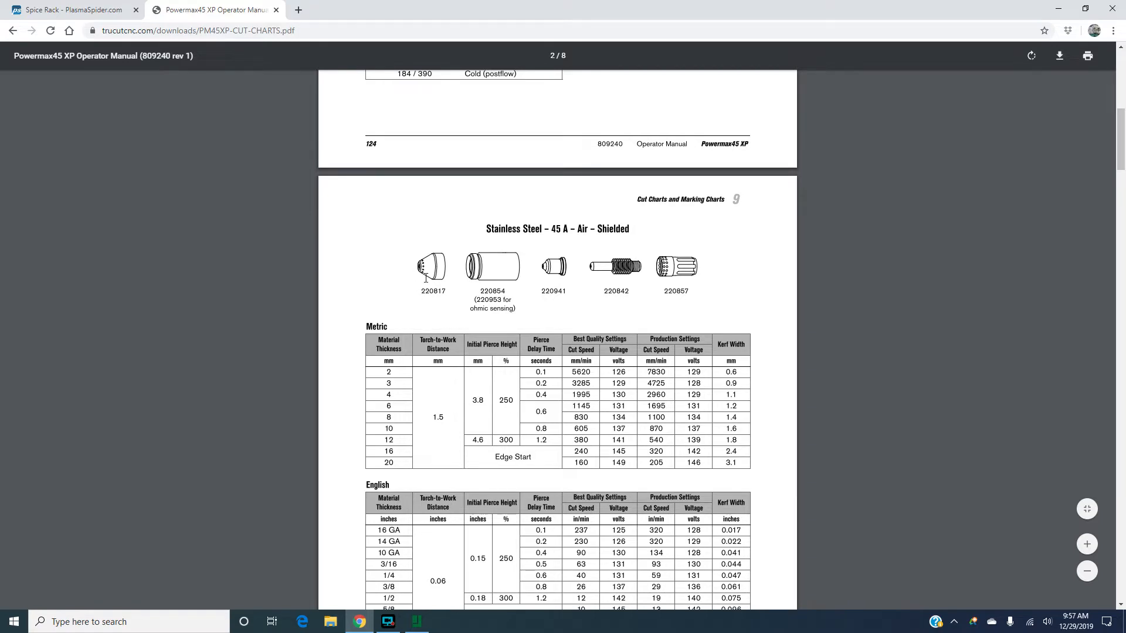
scroll(426, 278, up, 4)
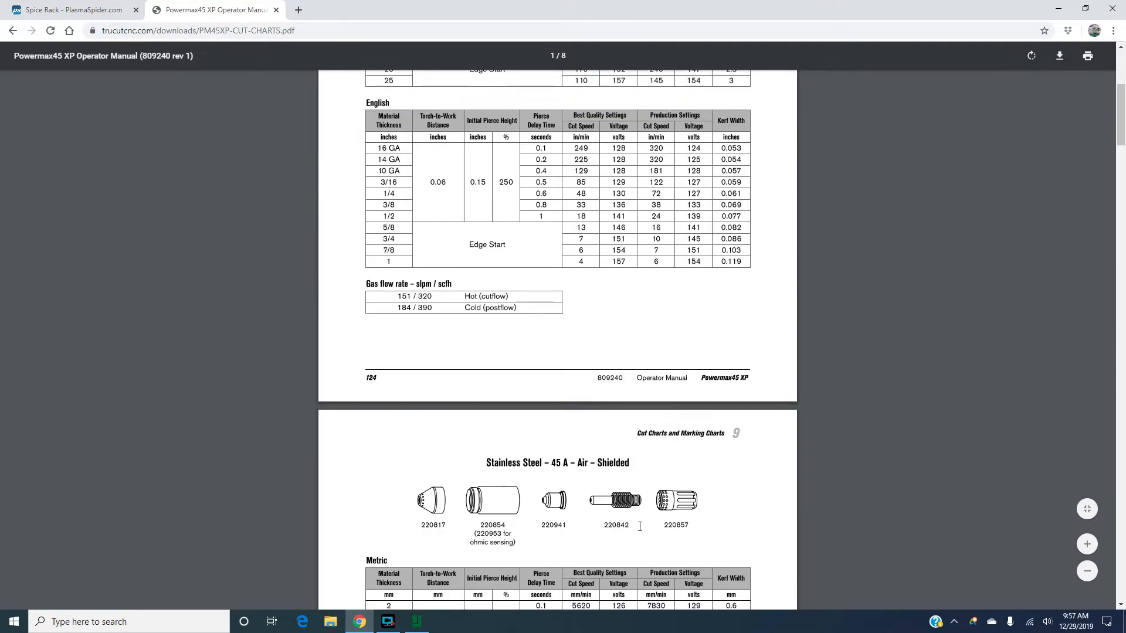
scroll(655, 495, down, 2)
scroll(634, 463, down, 3)
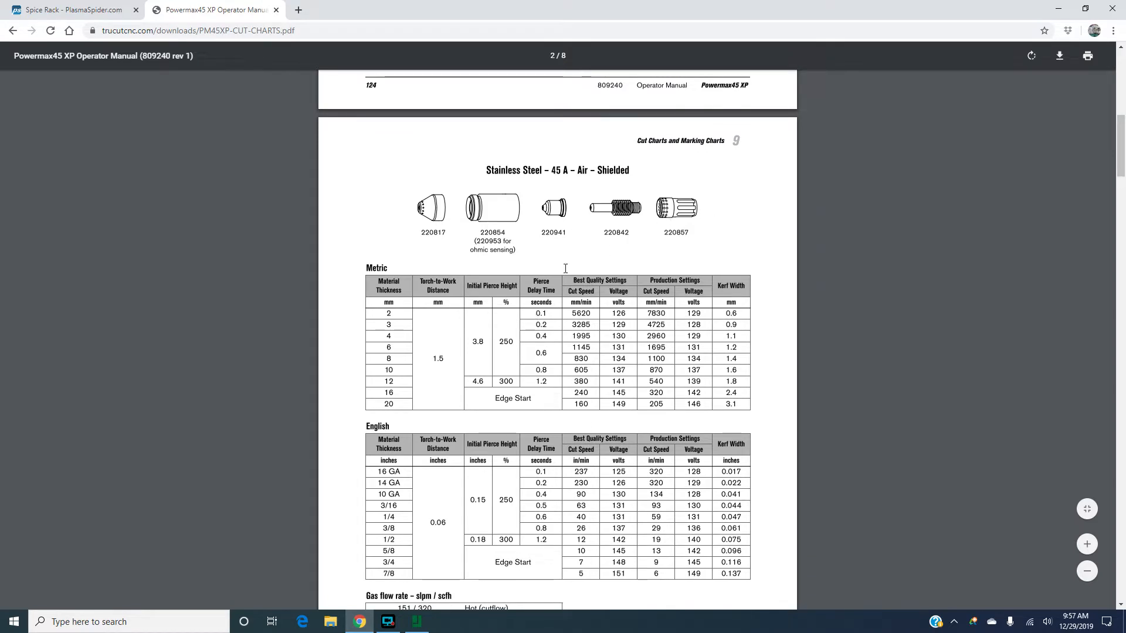
scroll(559, 285, up, 1)
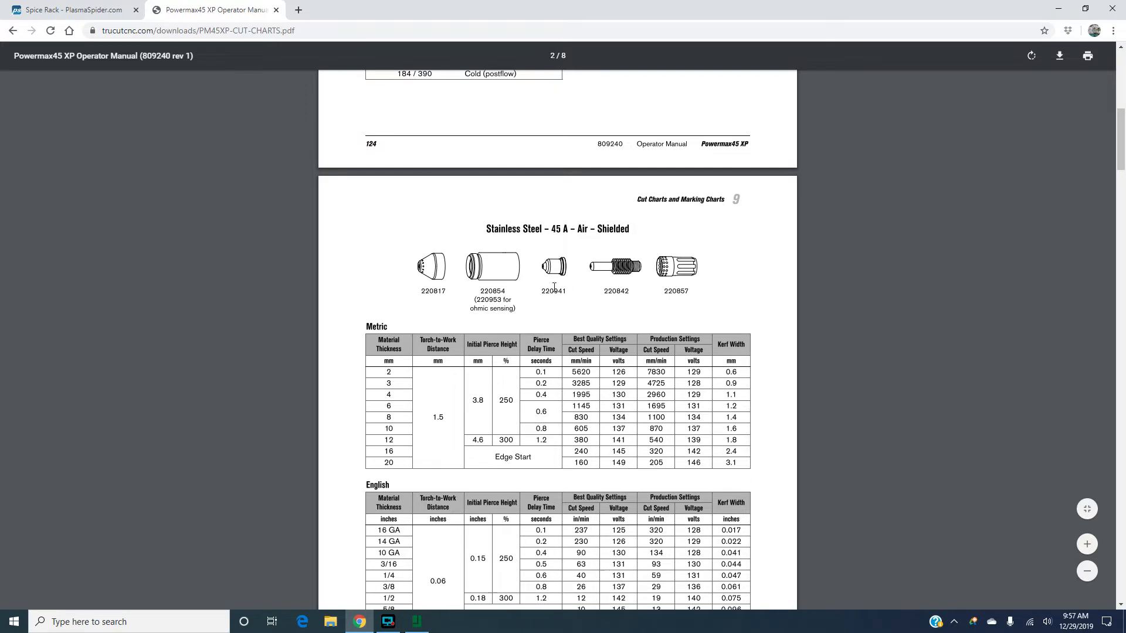
scroll(502, 295, down, 10)
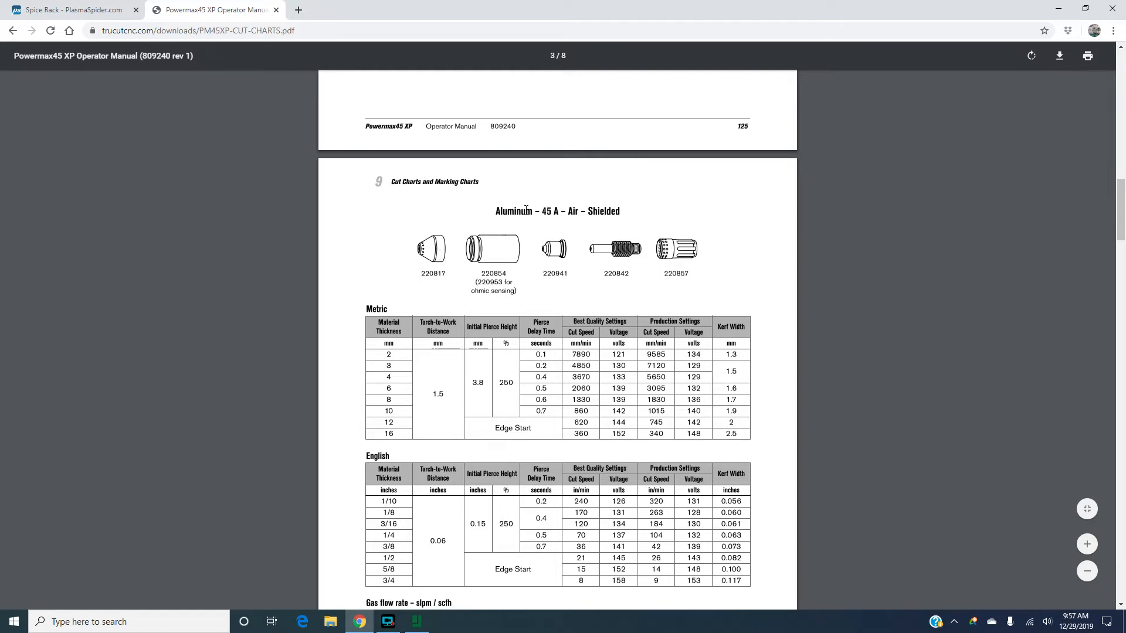
Review the FineCut air charts for mild steel and stainless steel, including the consumables, cut speeds and kerf widths
scroll(526, 209, down, 10)
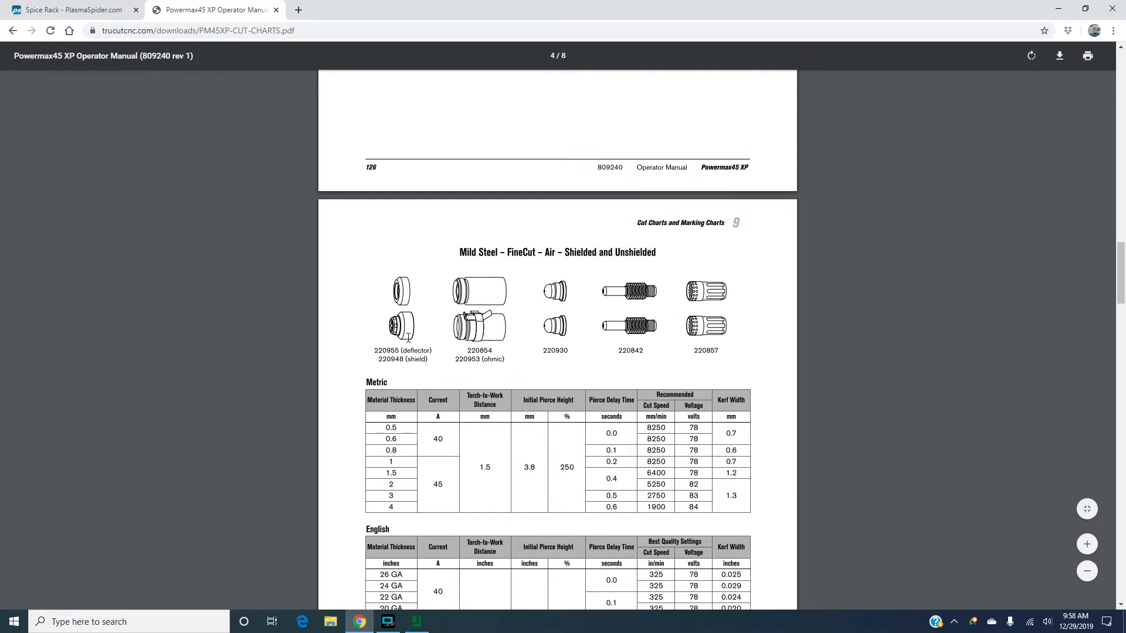
scroll(393, 336, up, 2)
scroll(398, 334, down, 3)
scroll(402, 334, down, 2)
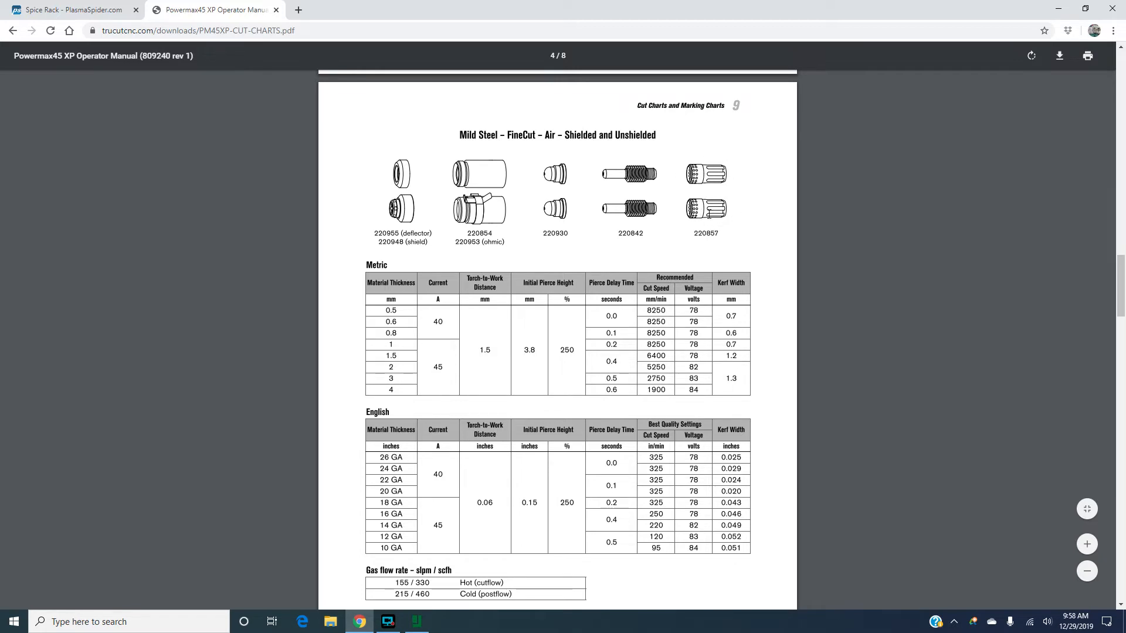
scroll(731, 217, down, 2)
scroll(731, 217, up, 2)
scroll(714, 235, down, 1)
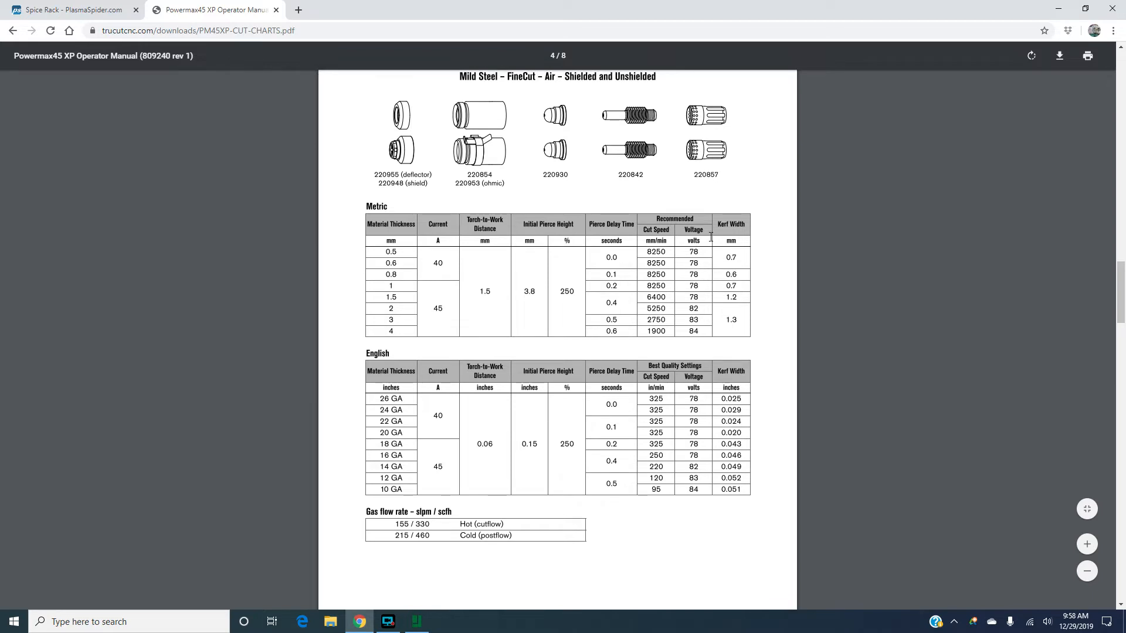
scroll(554, 443, down, 7)
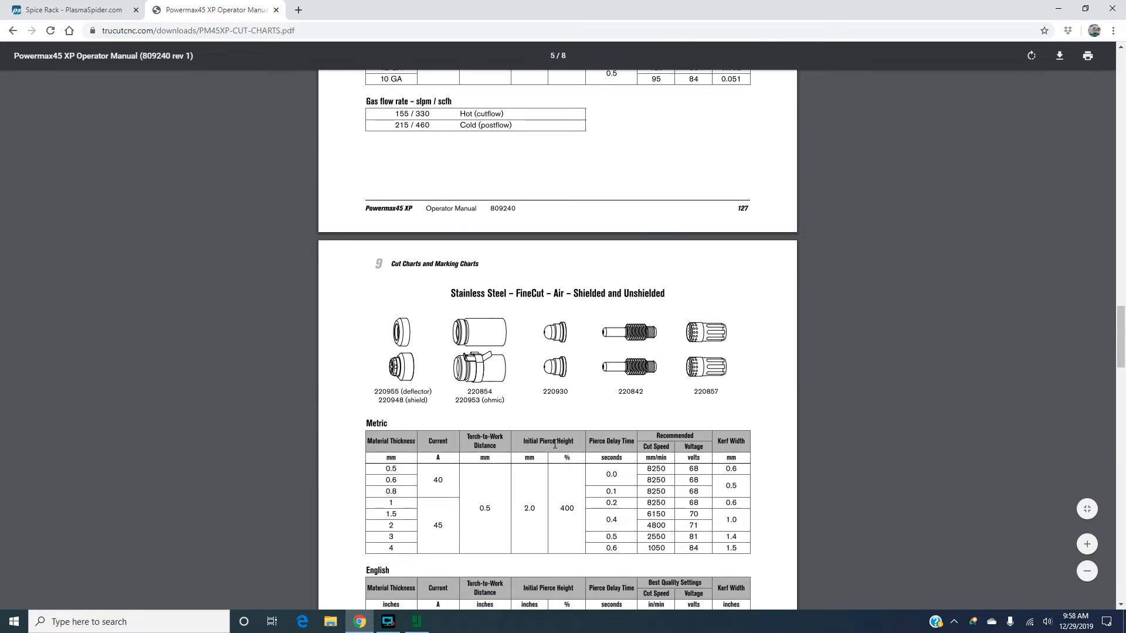
scroll(578, 374, down, 2)
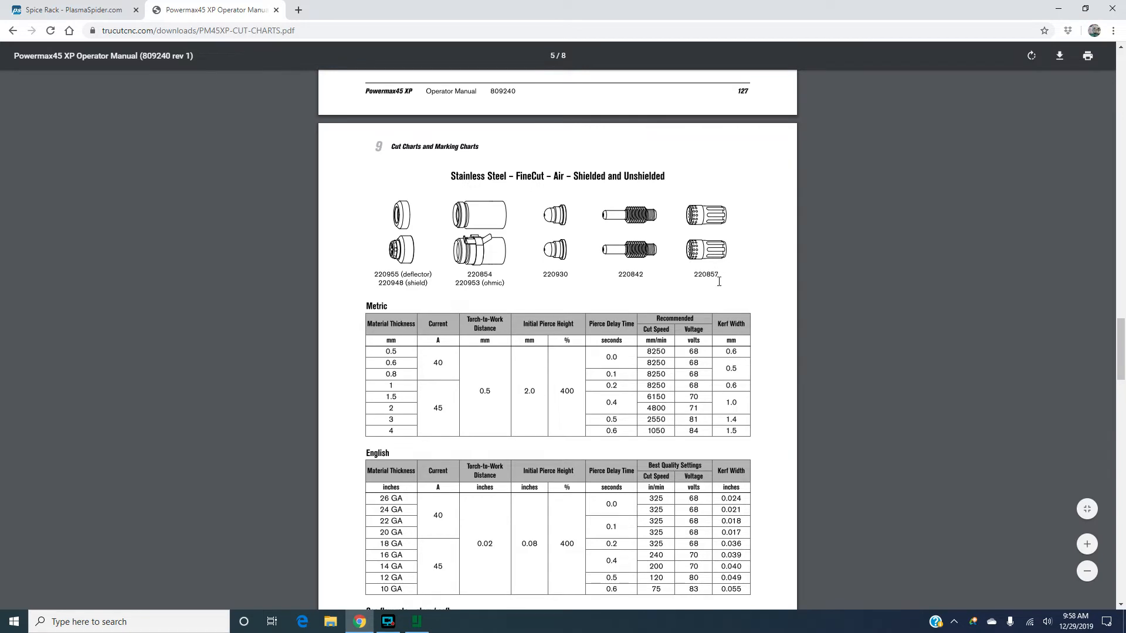
Compare the FineCut charts with the 45 A shielded charts on the preceding pages
scroll(718, 281, up, 14)
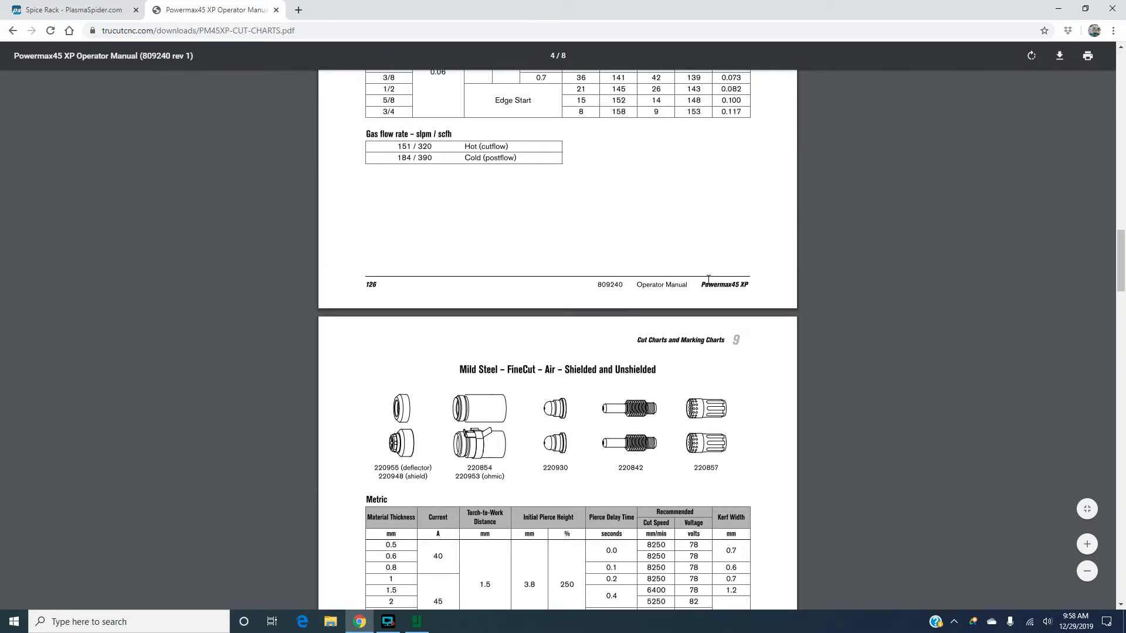
scroll(708, 279, up, 9)
scroll(712, 235, up, 4)
scroll(701, 261, down, 17)
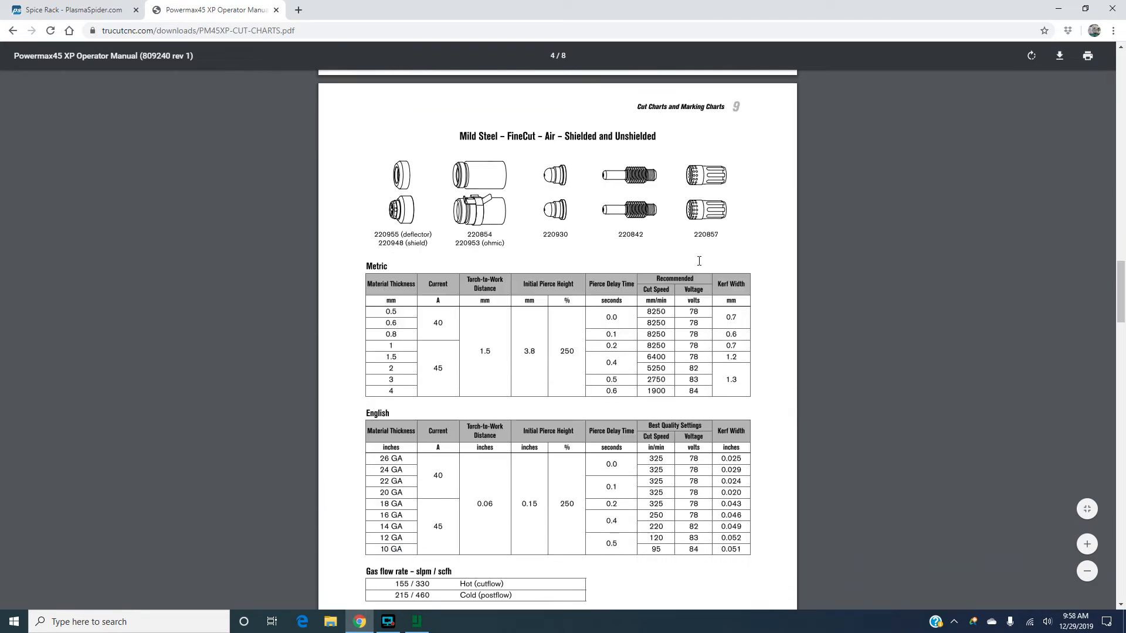
scroll(699, 261, down, 9)
scroll(733, 354, down, 11)
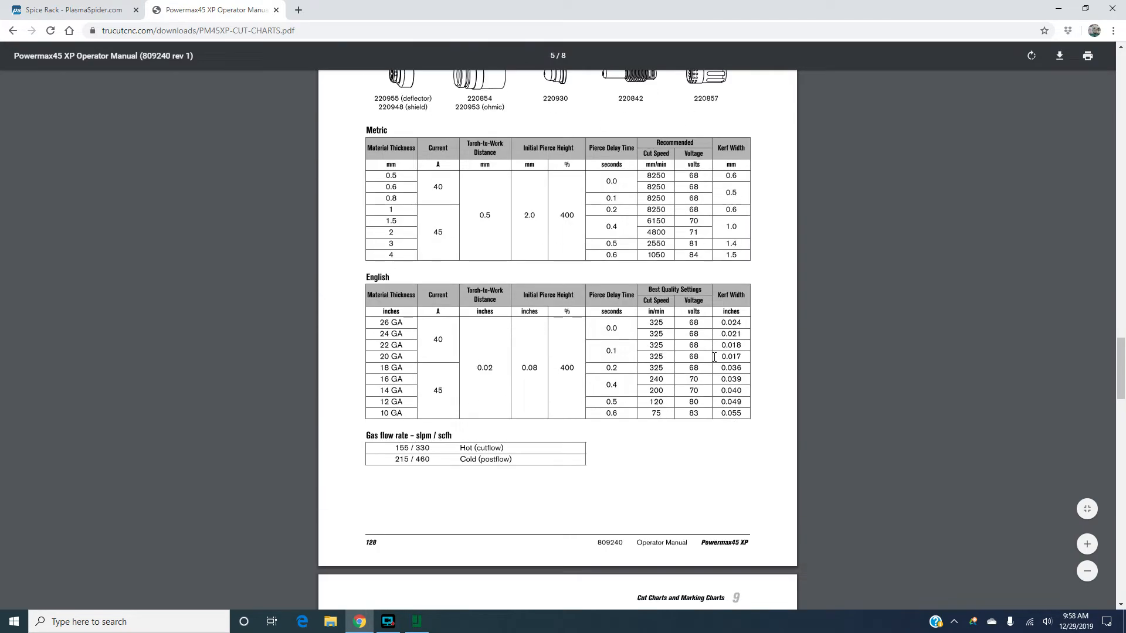
Examine the stainless steel FineCut Low Speed chart and the 45 A F5 shielded chart on the last pages
scroll(706, 375, down, 11)
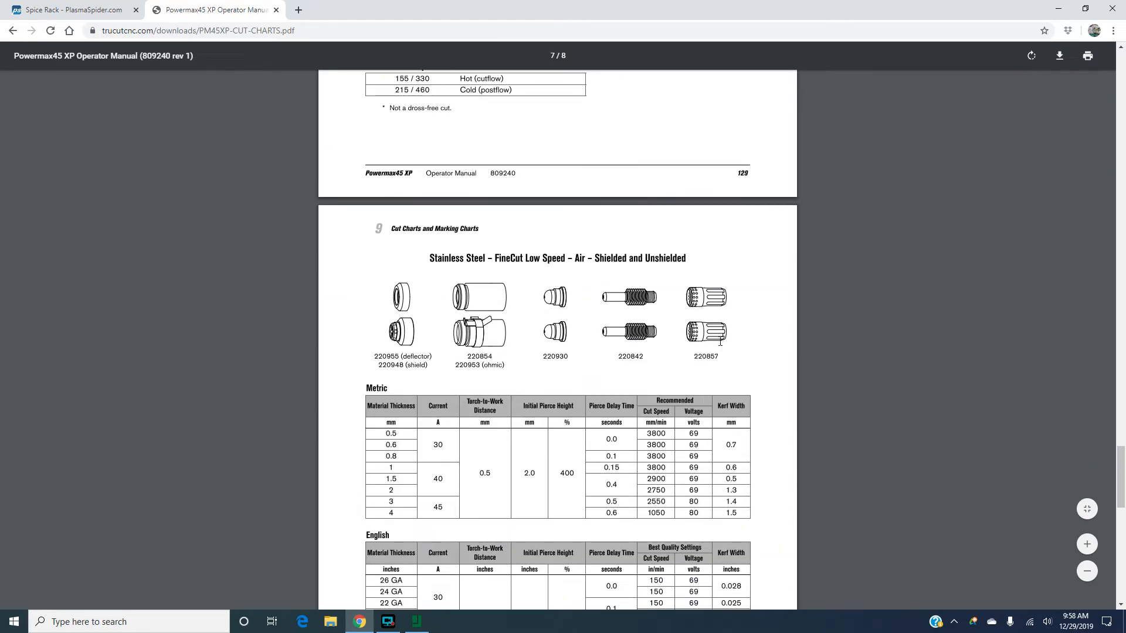
scroll(688, 360, down, 10)
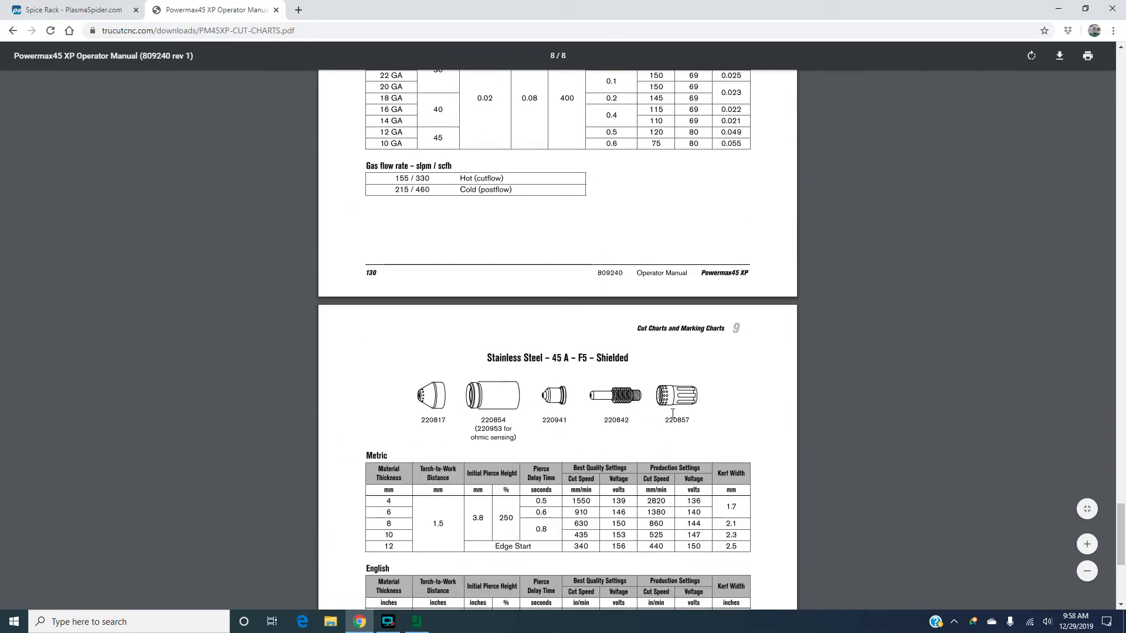
scroll(663, 387, down, 6)
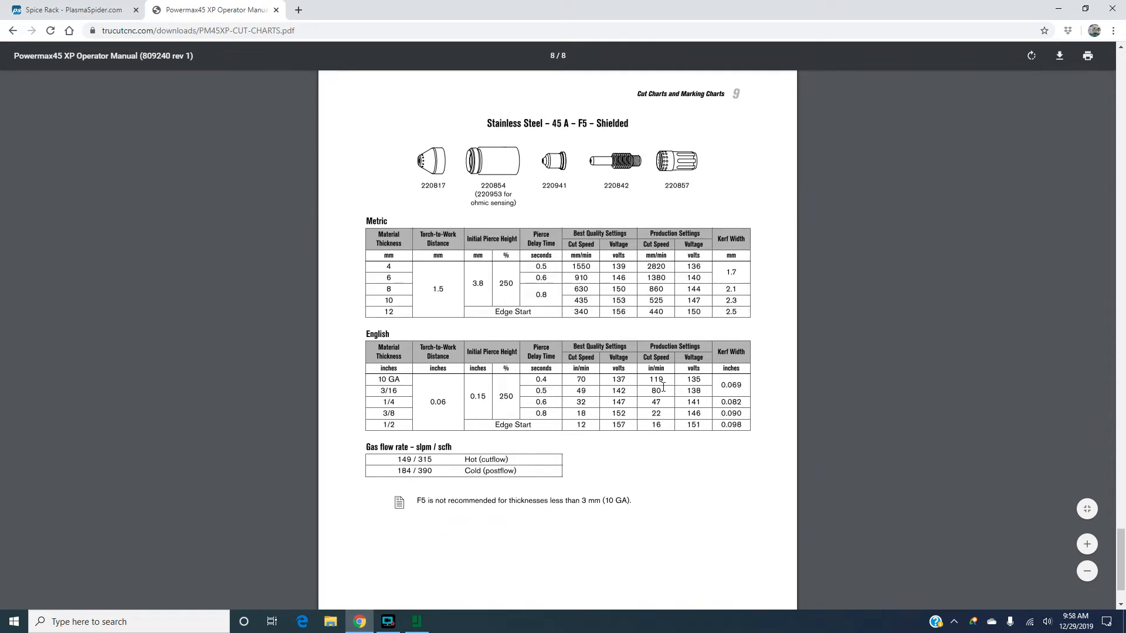
scroll(663, 381, up, 3)
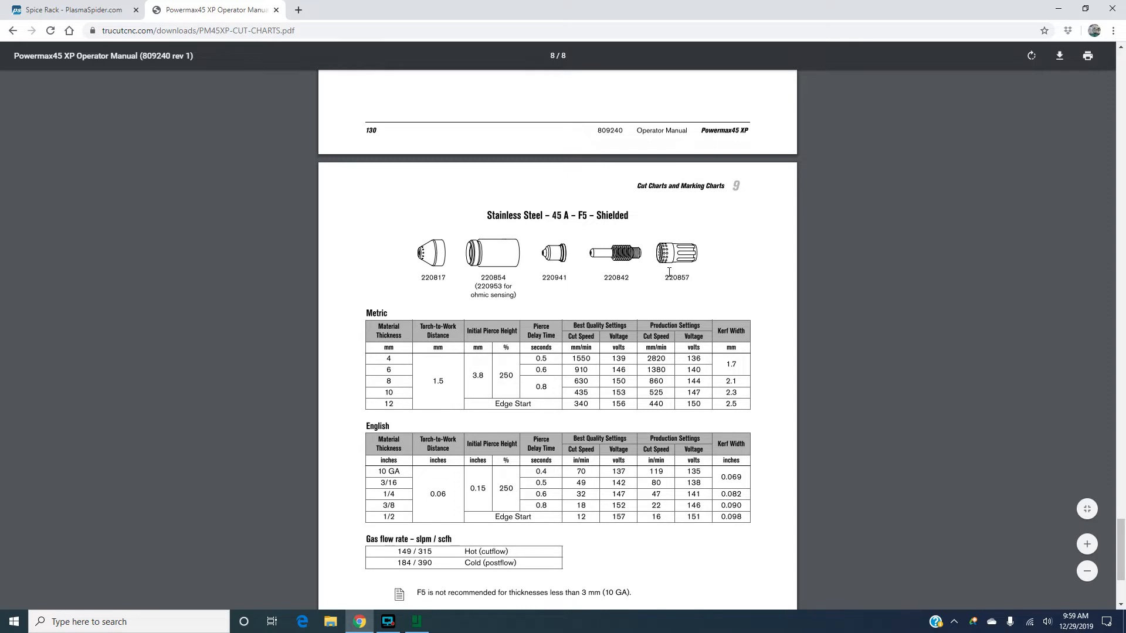
scroll(663, 292, up, 4)
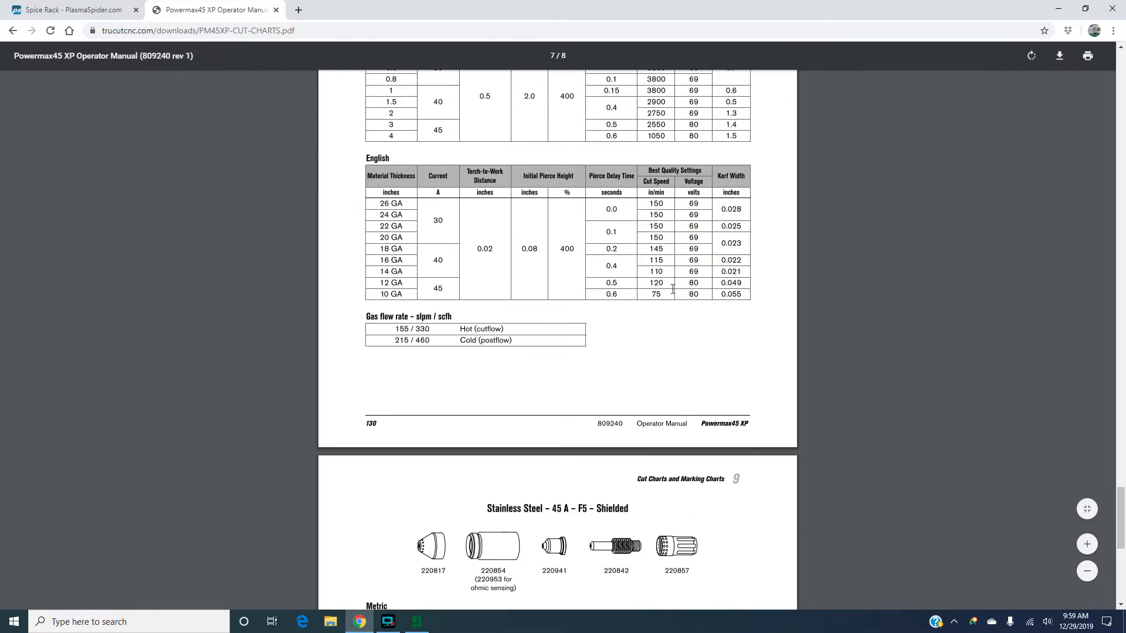
scroll(673, 290, down, 1)
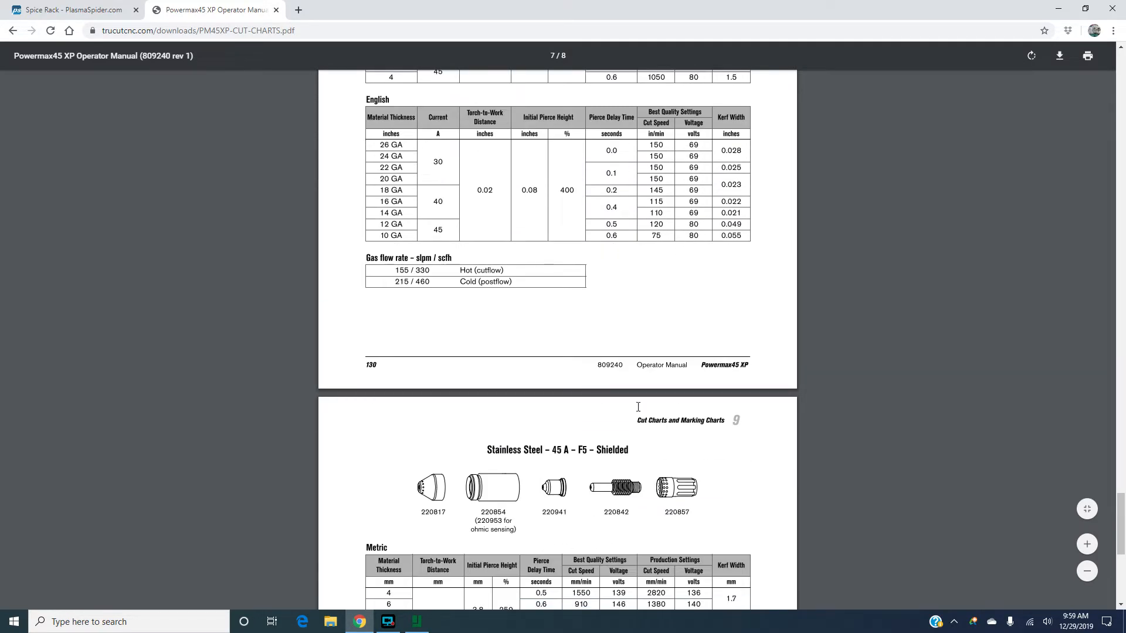
Leave the Powermax 45XP cut charts and return to the beginning of the TrucutCNC Downloads page
scroll(662, 340, up, 10)
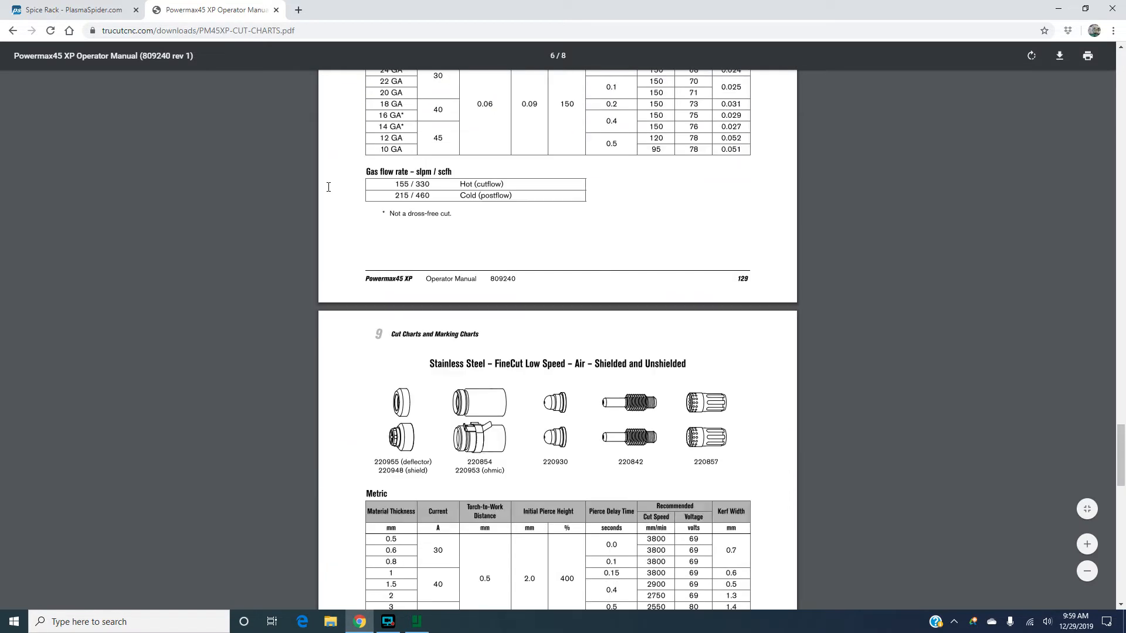
click(13, 31)
scroll(287, 368, up, 6)
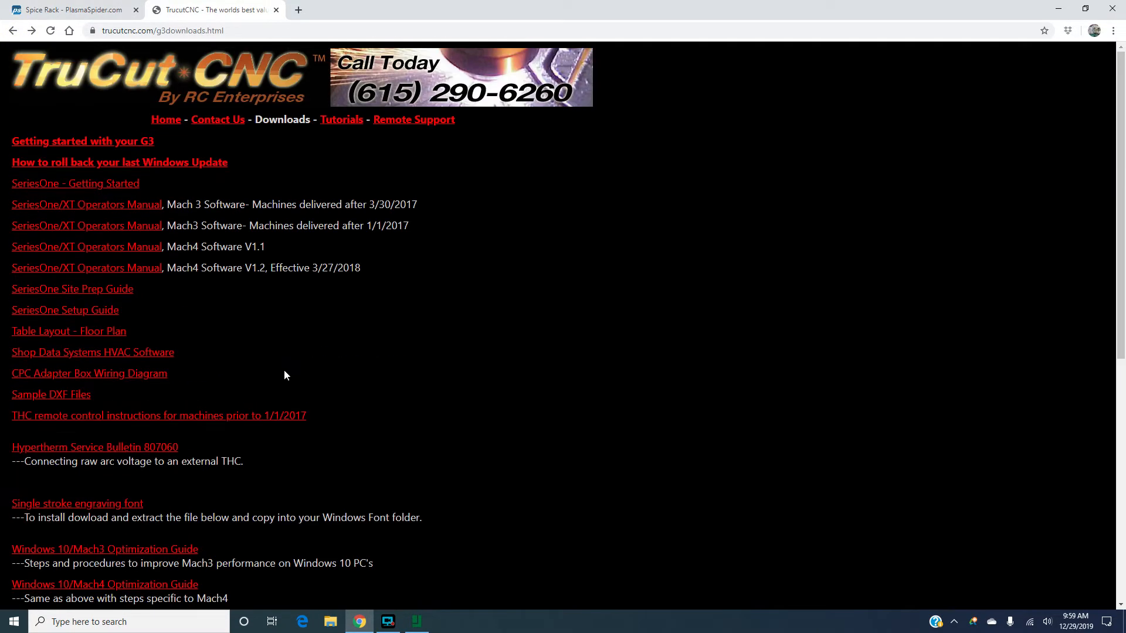
Open the TruCut CNC Tutorials page, view the "Setting up SheetCAM" video, and return to the tutorial list
click(346, 121)
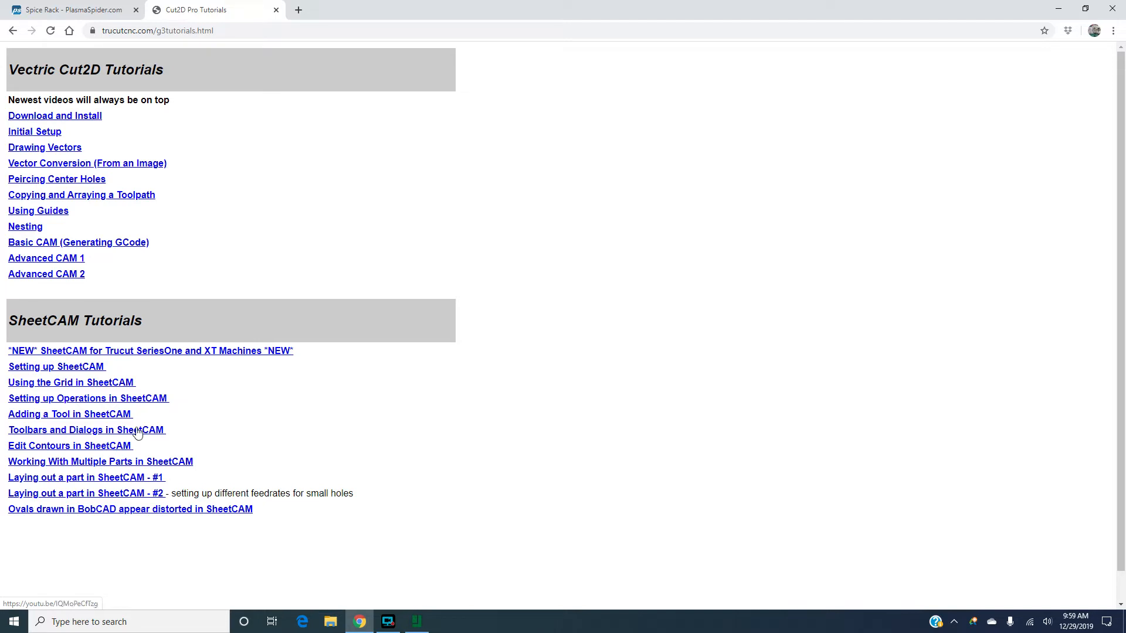
scroll(97, 399, down, 1)
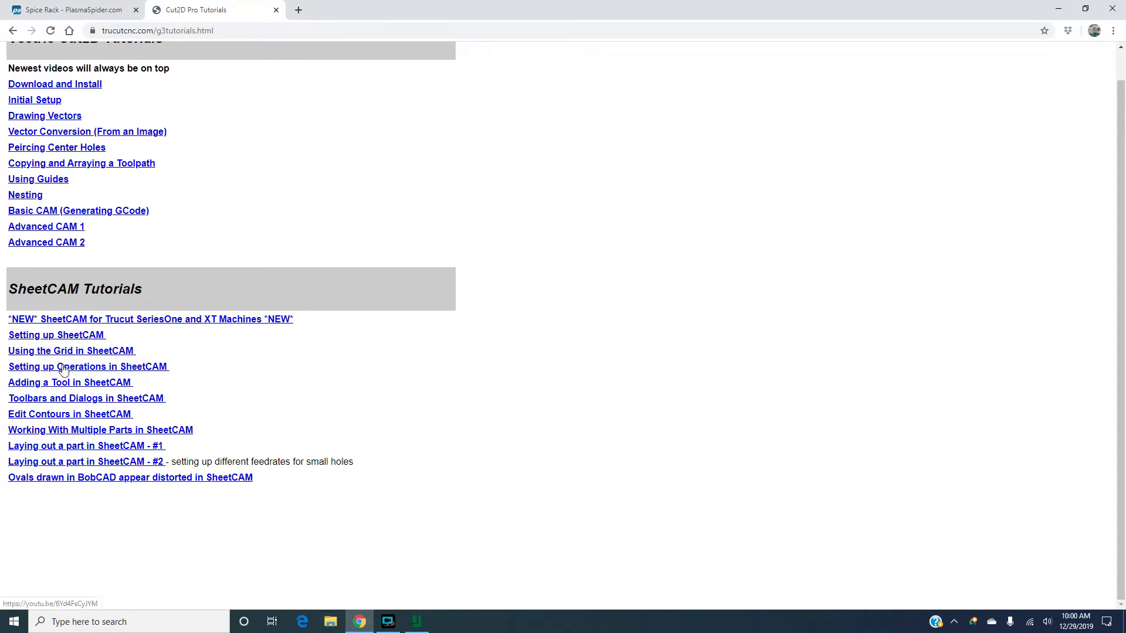
click(53, 336)
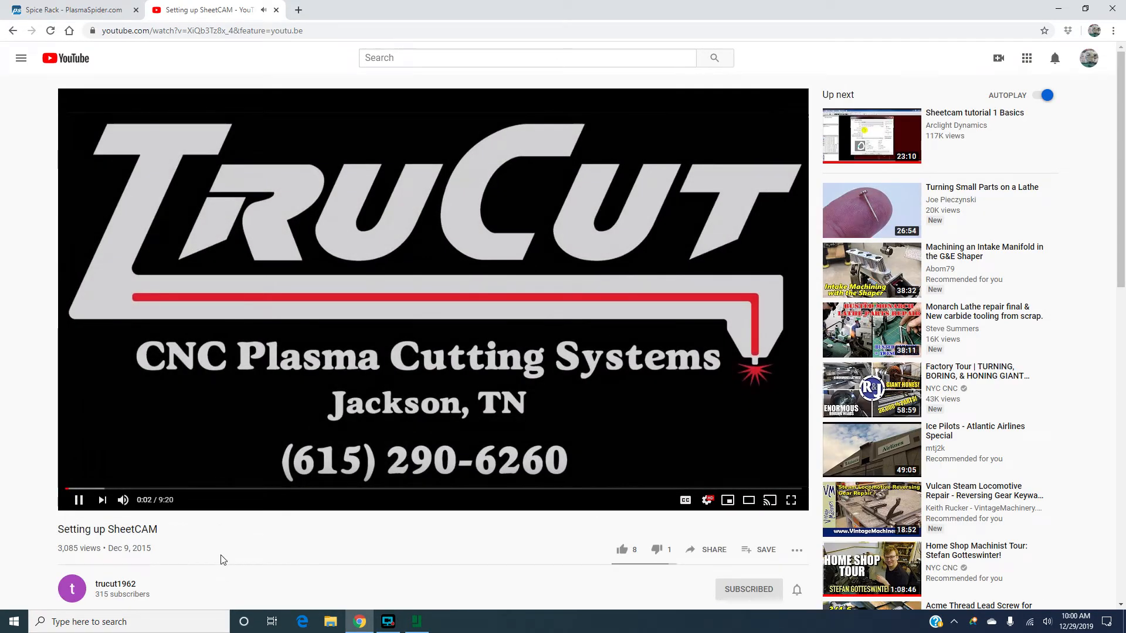
scroll(146, 547, down, 1)
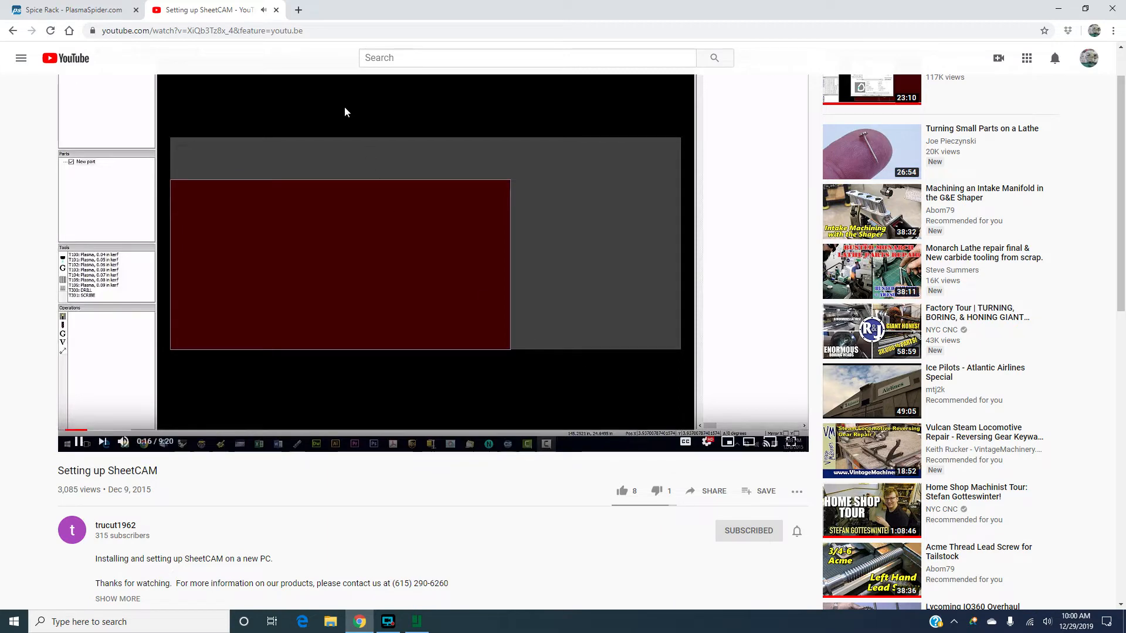
click(13, 31)
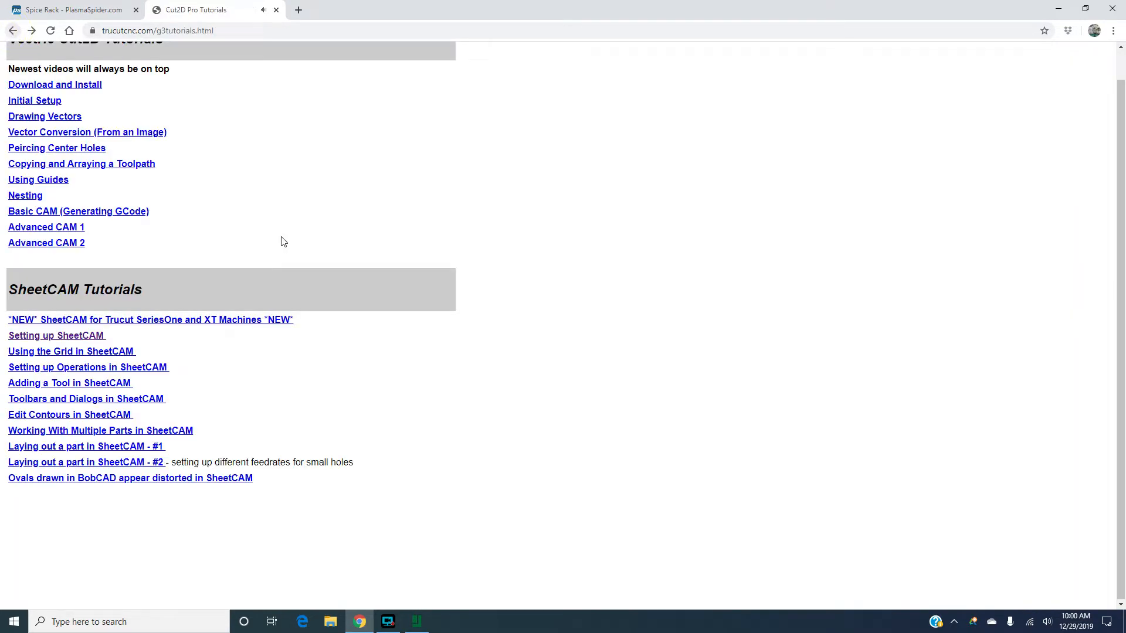
View the "Working With Multiple Parts in SheetCAM" video and its description, and return to the tutorial list
scroll(159, 356, up, 1)
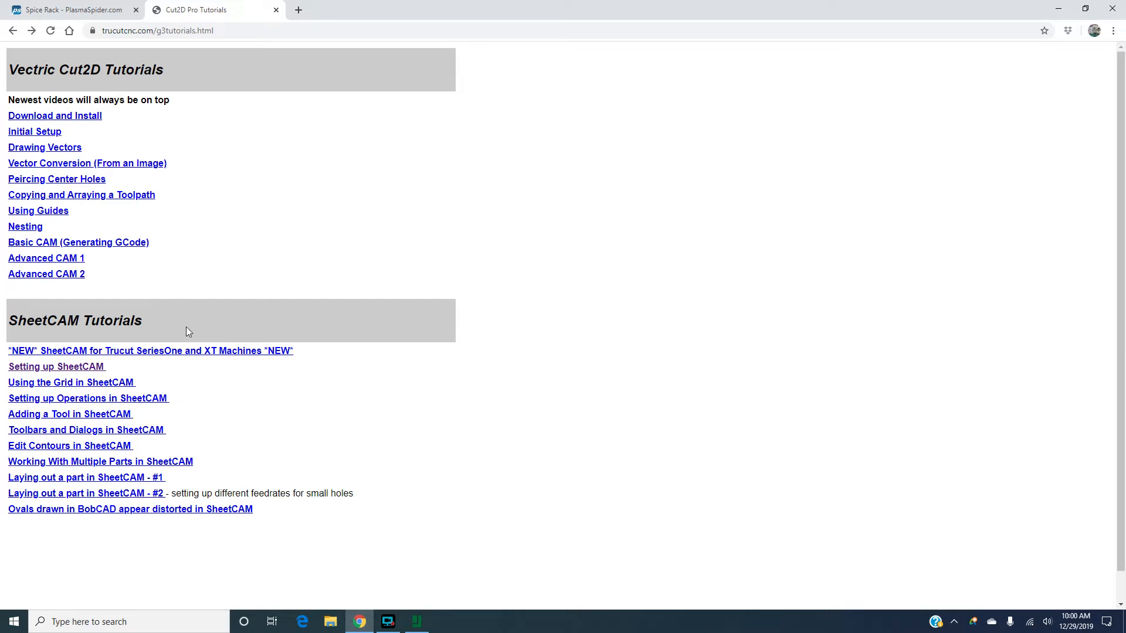
click(88, 461)
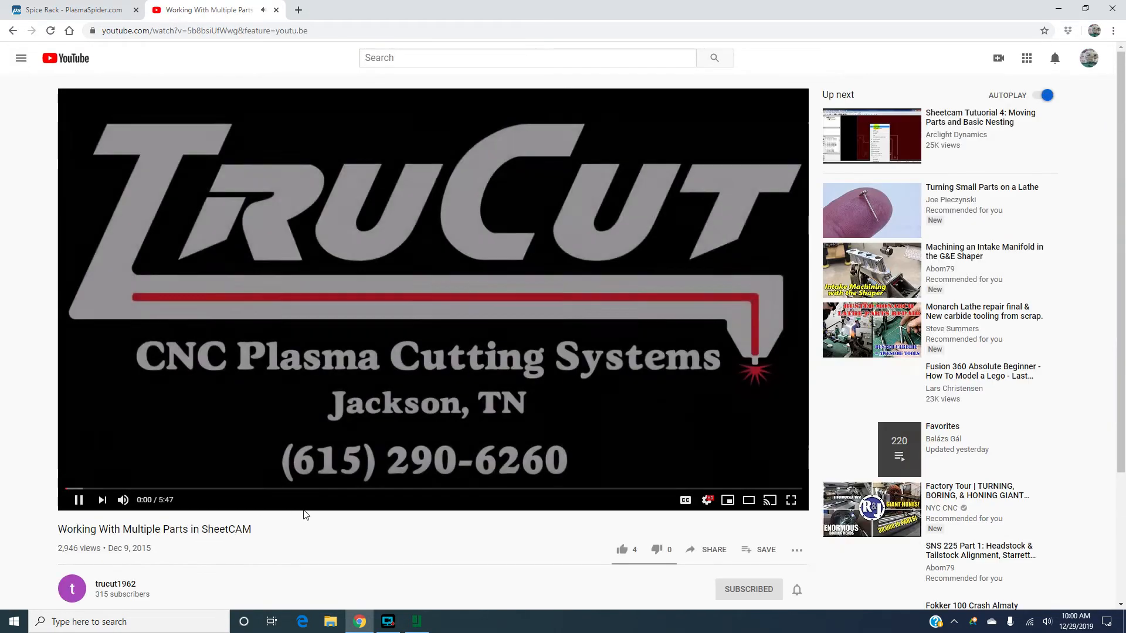
scroll(223, 542, down, 2)
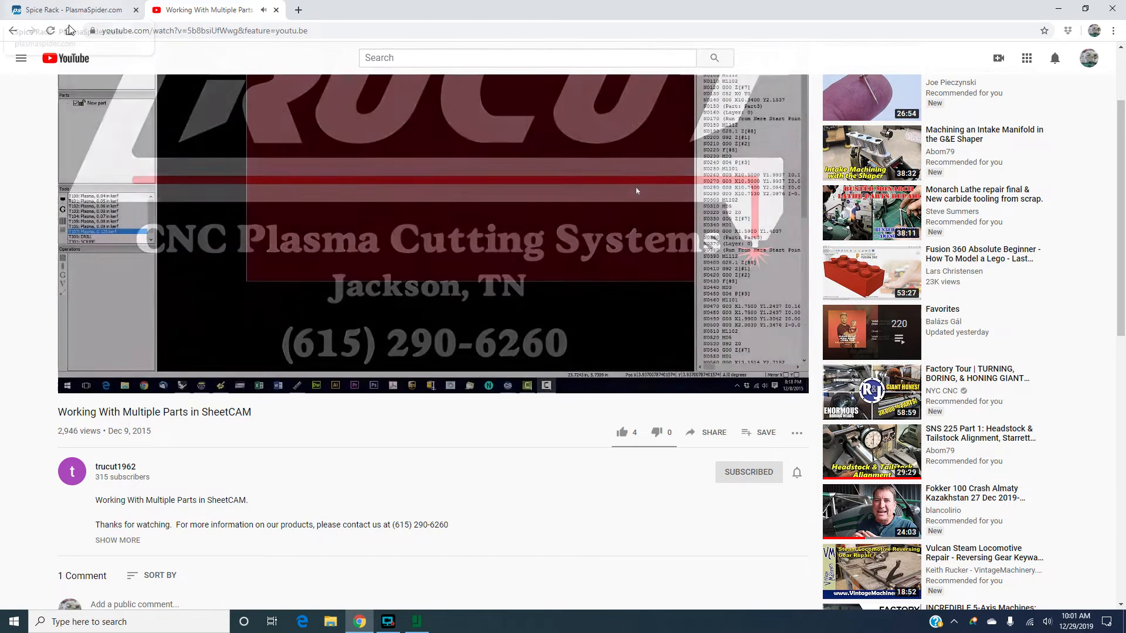
click(12, 31)
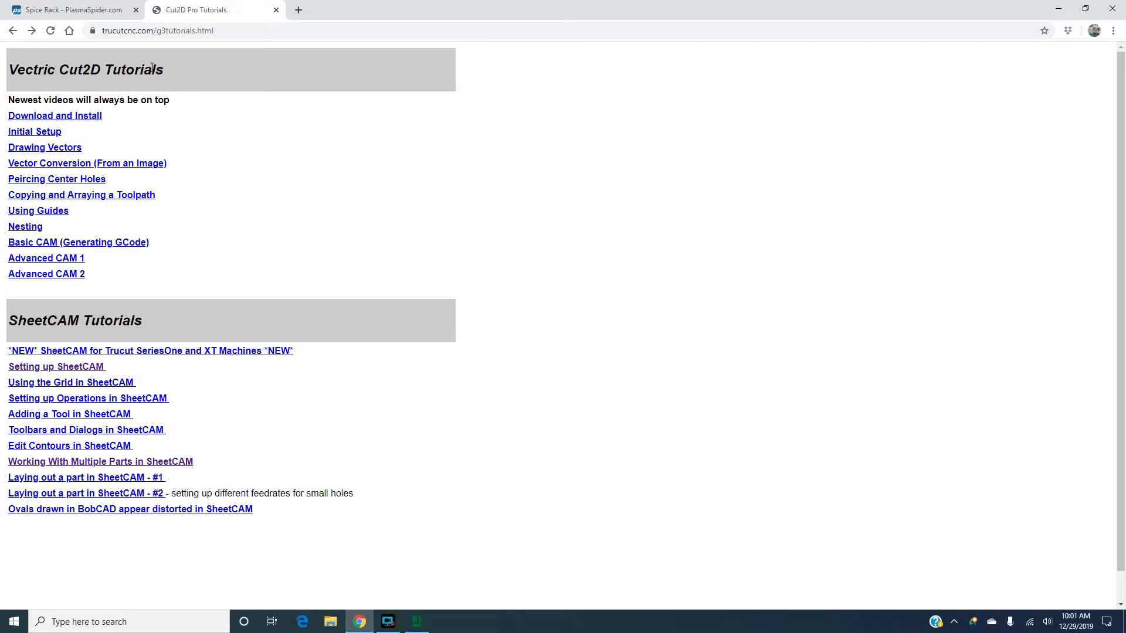
Close the TruCut CNC tutorials page and look through the shared drawings in the PlasmaSpider Spice Rack topic
click(275, 9)
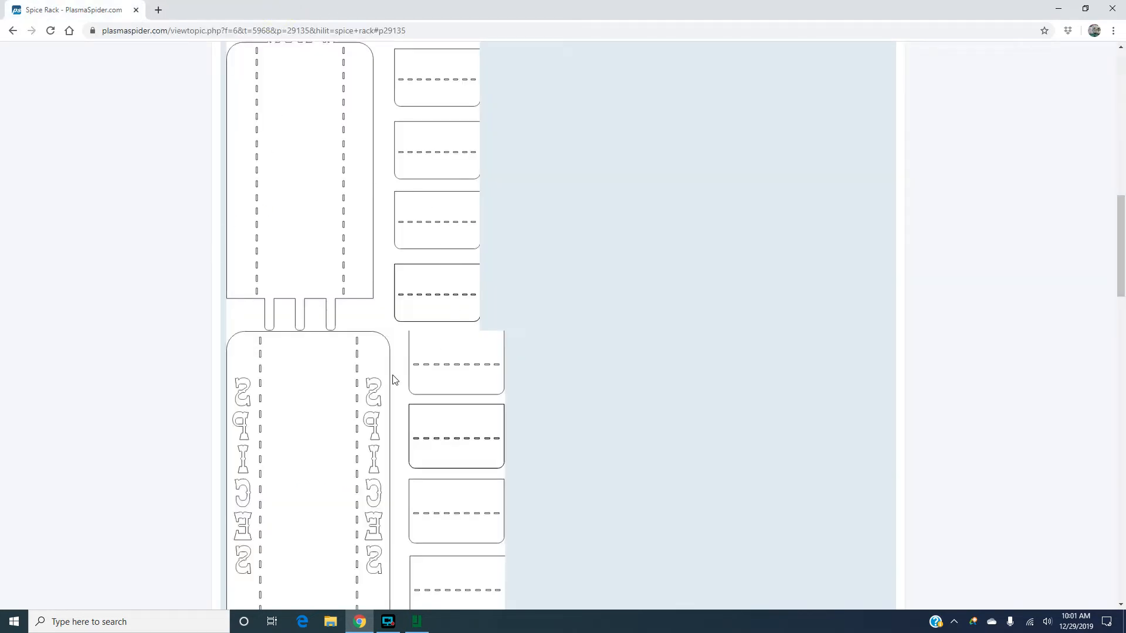
scroll(312, 327, down, 3)
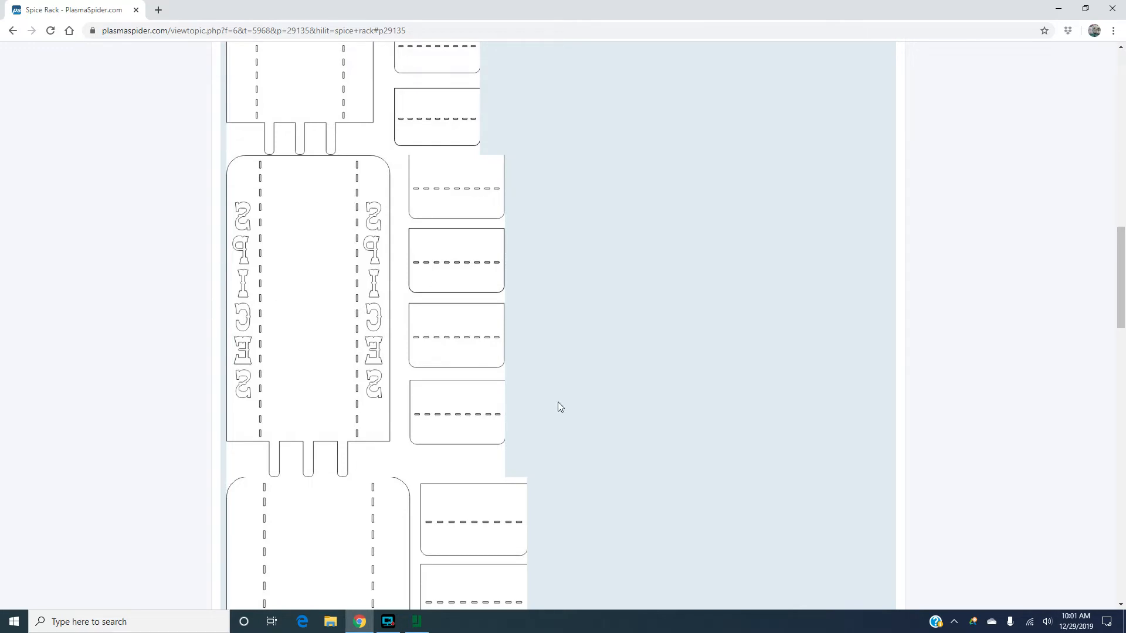
scroll(465, 419, down, 6)
scroll(321, 444, up, 12)
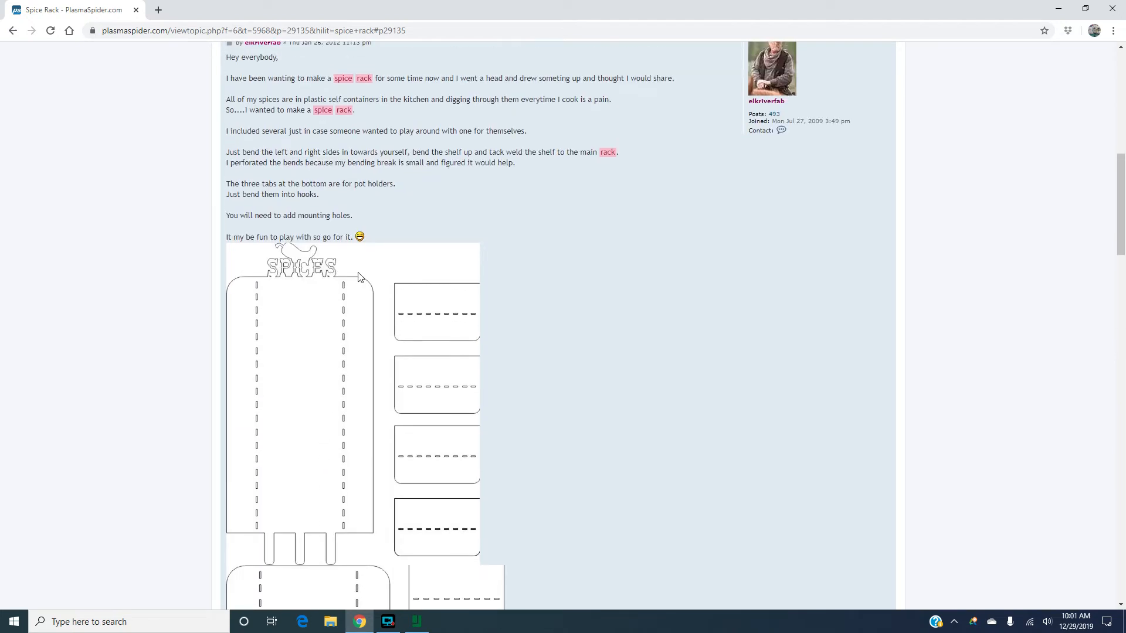
scroll(417, 273, up, 3)
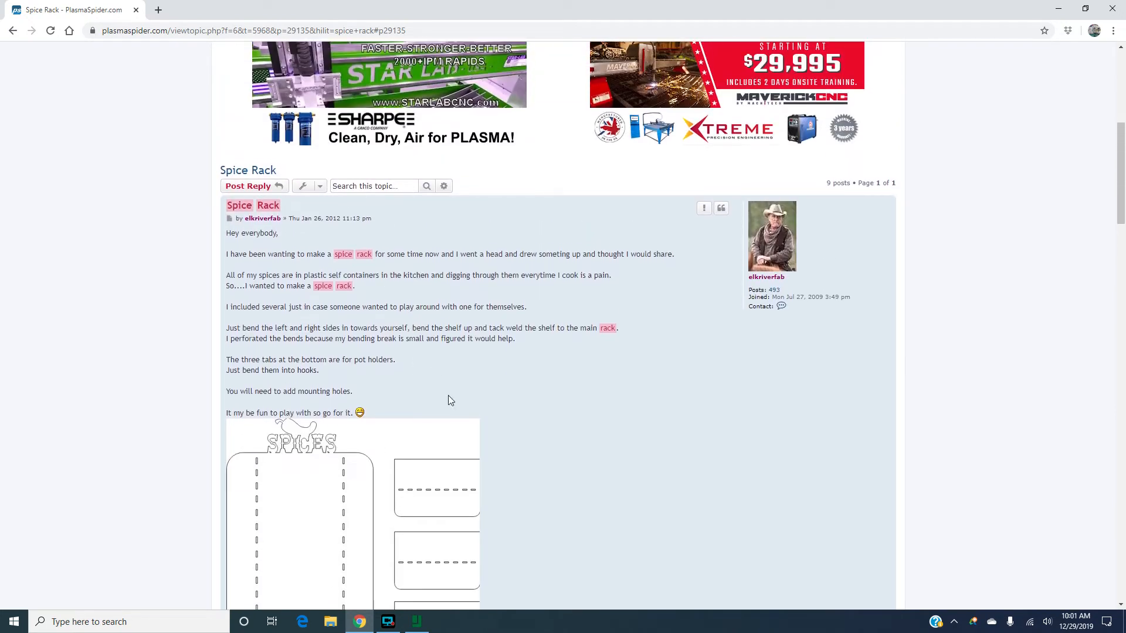
Examine the first rack layout with the SPICES header and the second with lettering along its sides
scroll(451, 407, down, 2)
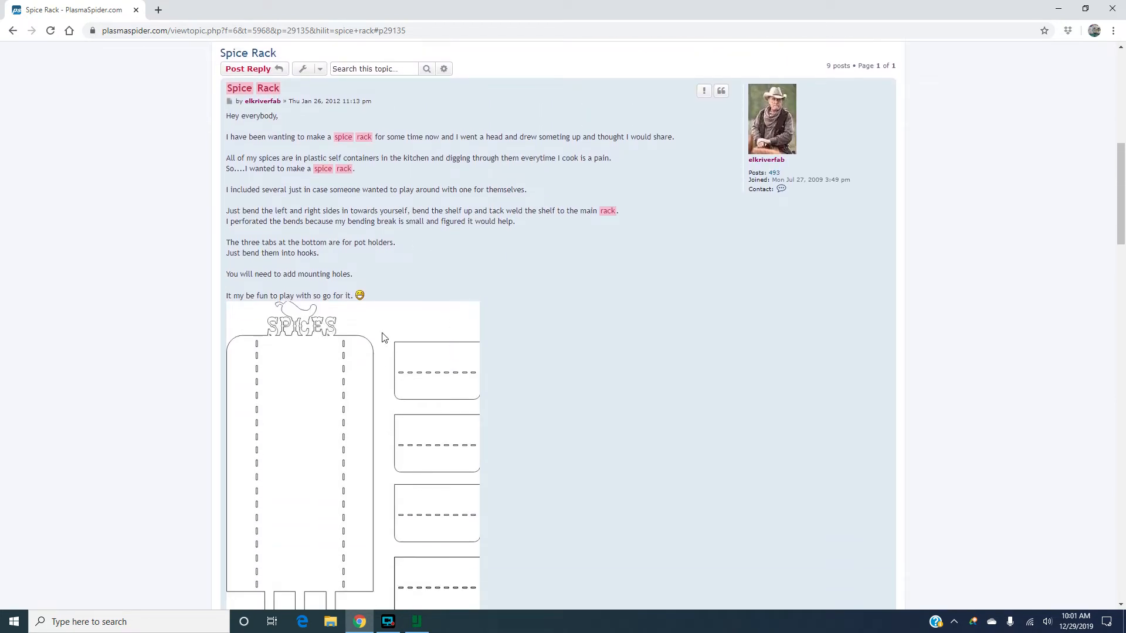
scroll(399, 390, down, 2)
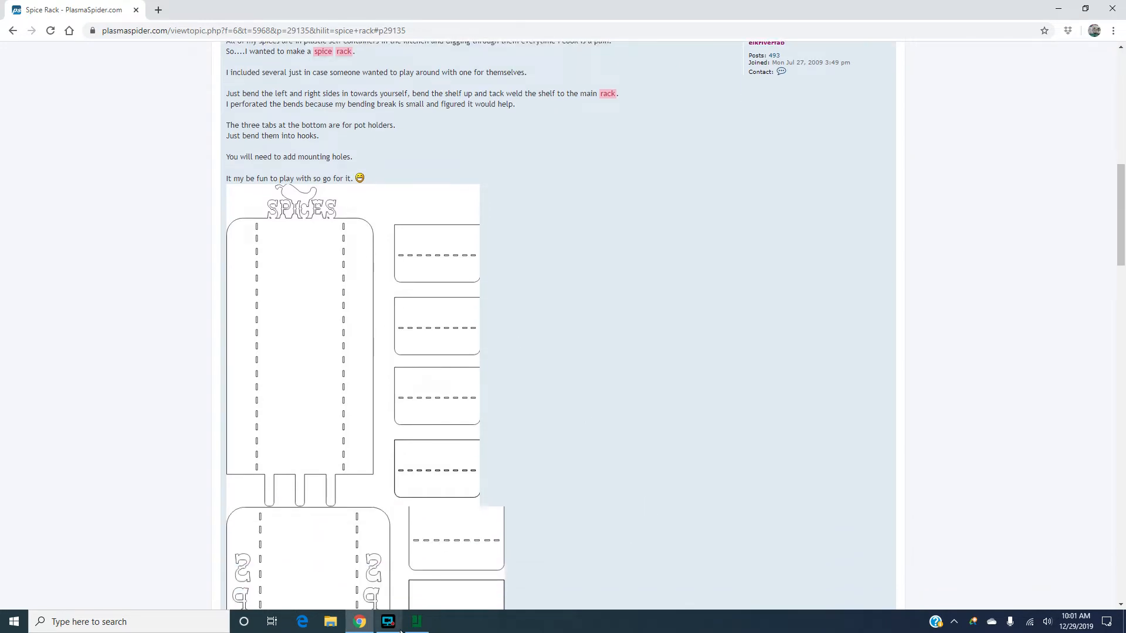
mouse_move(397, 628)
scroll(527, 404, down, 1)
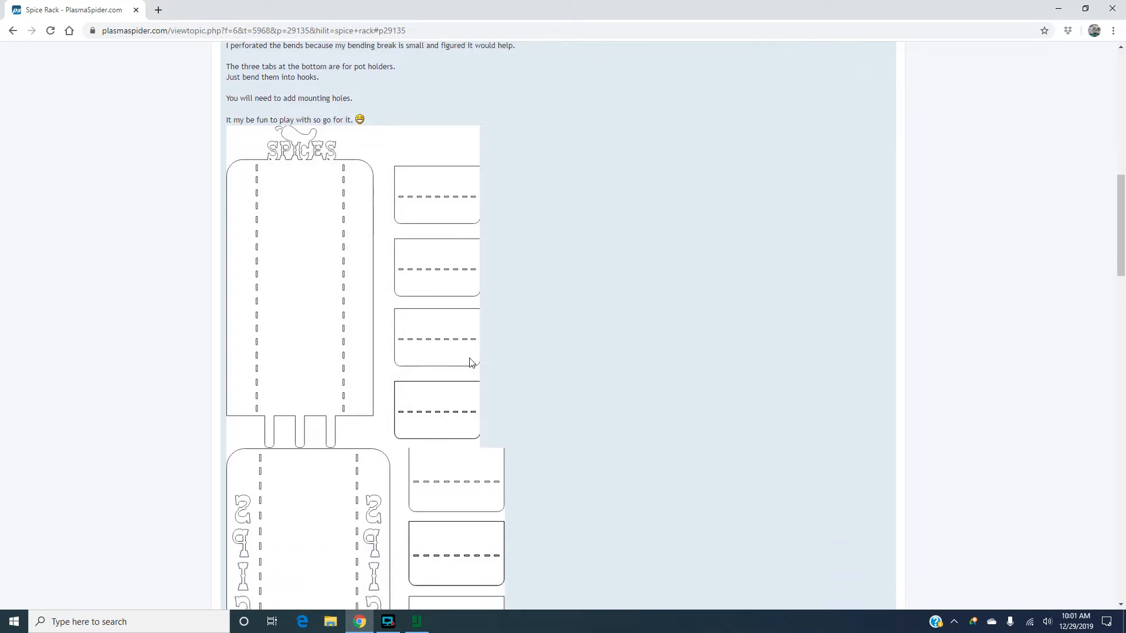
scroll(489, 479, down, 1)
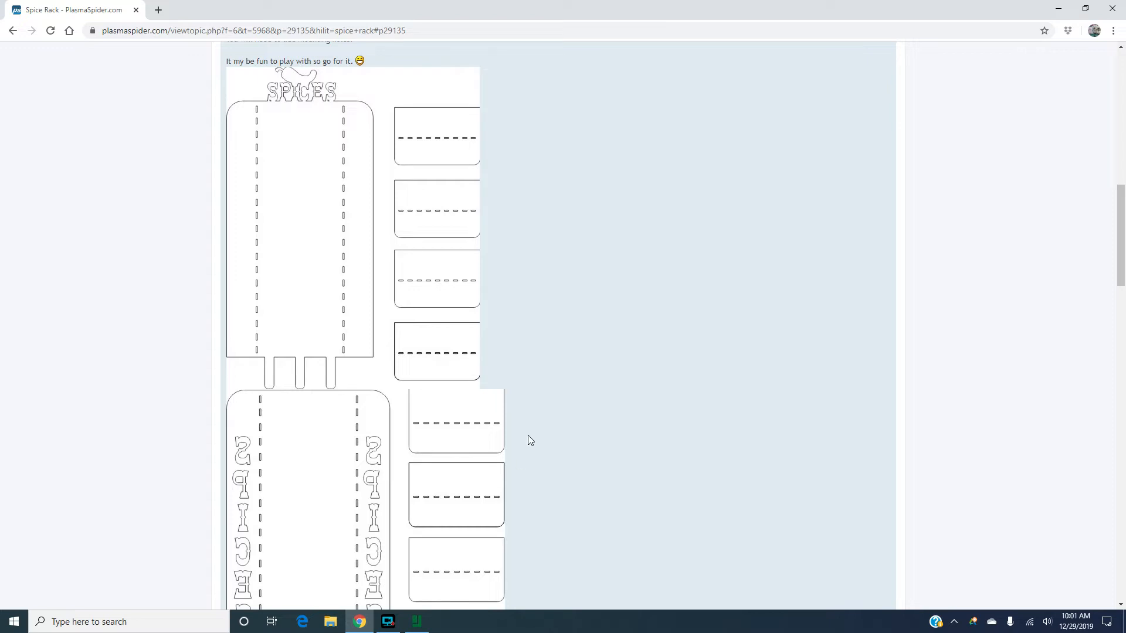
scroll(350, 282, down, 2)
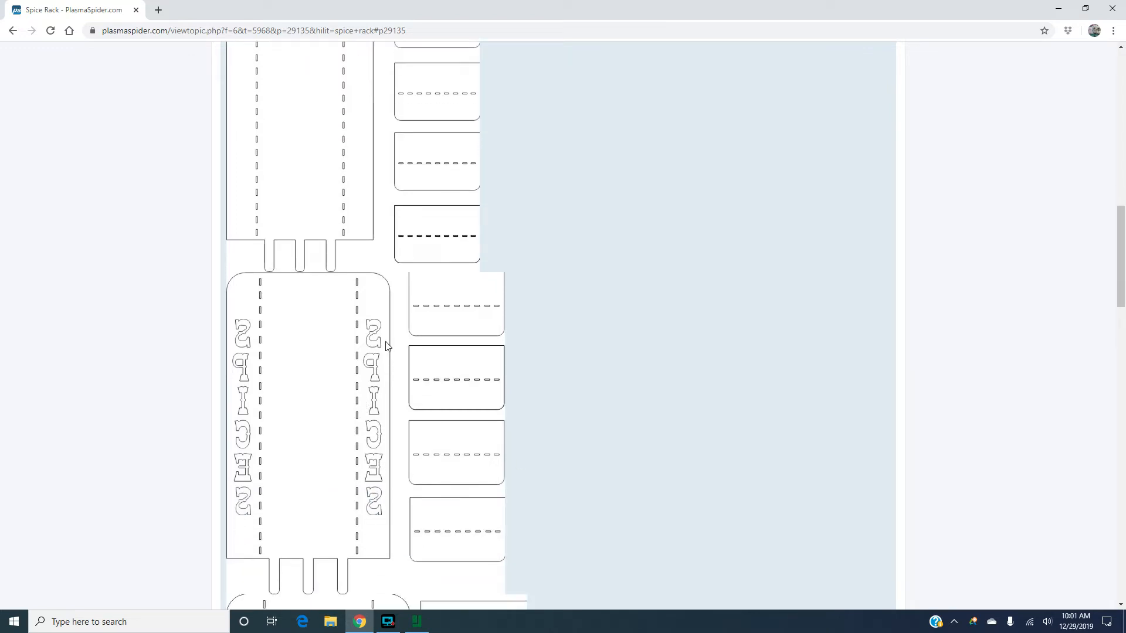
scroll(578, 425, down, 2)
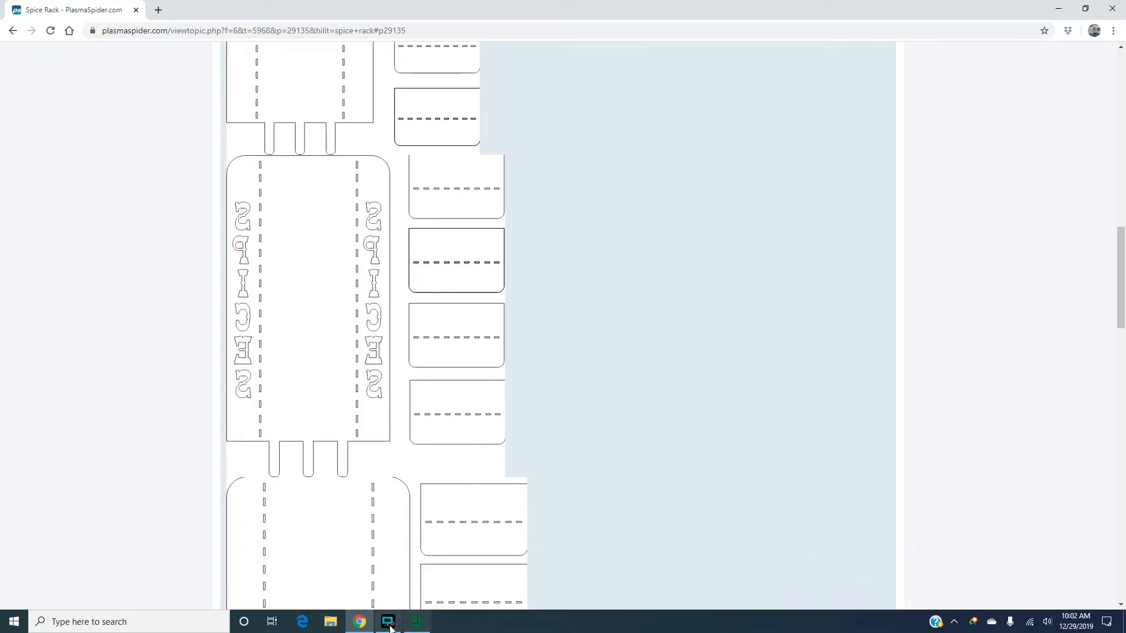
click(448, 563)
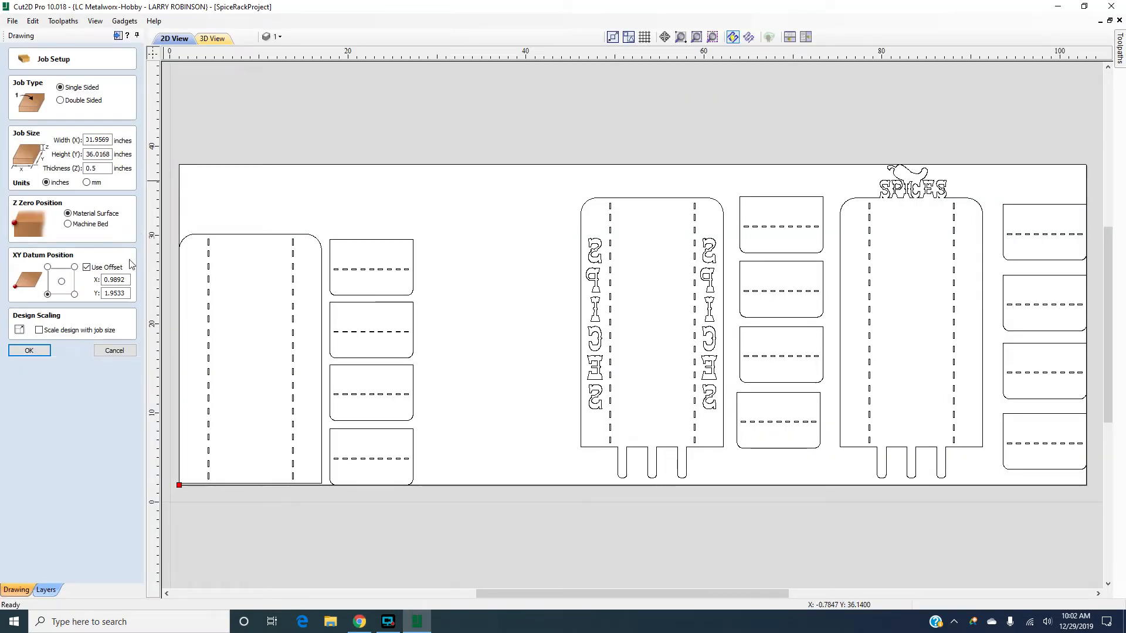
click(86, 268)
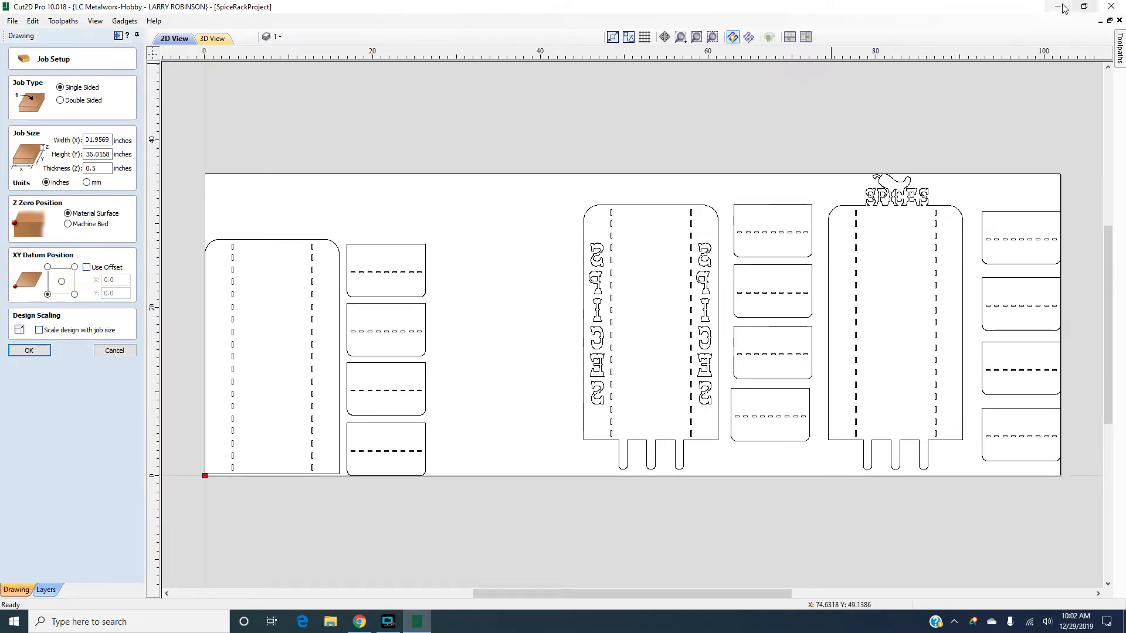
click(1111, 7)
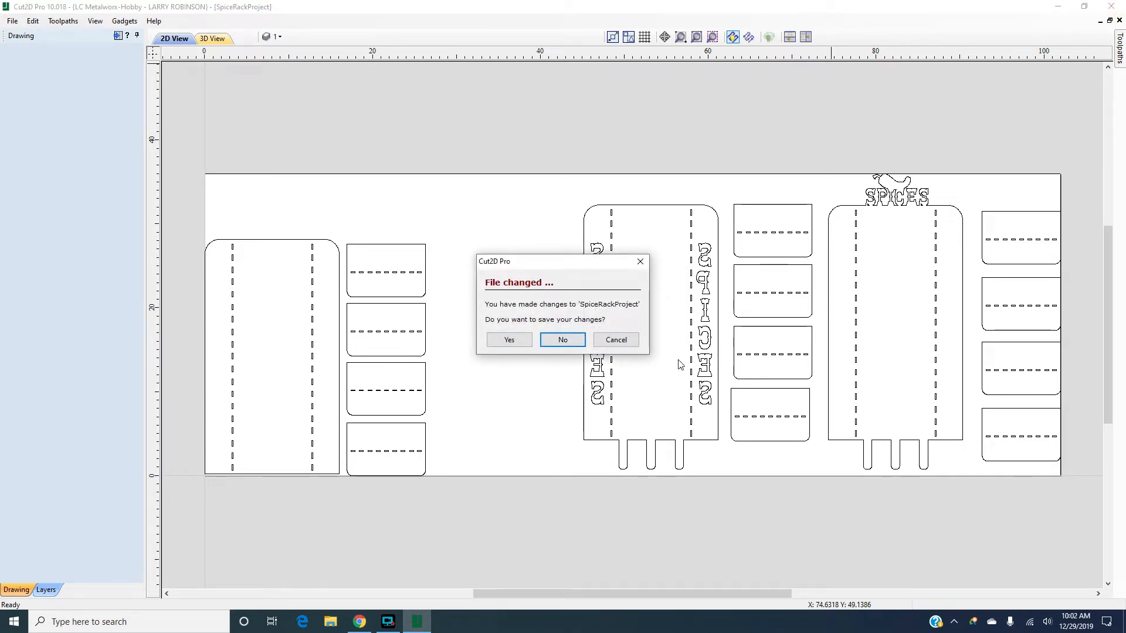
click(555, 340)
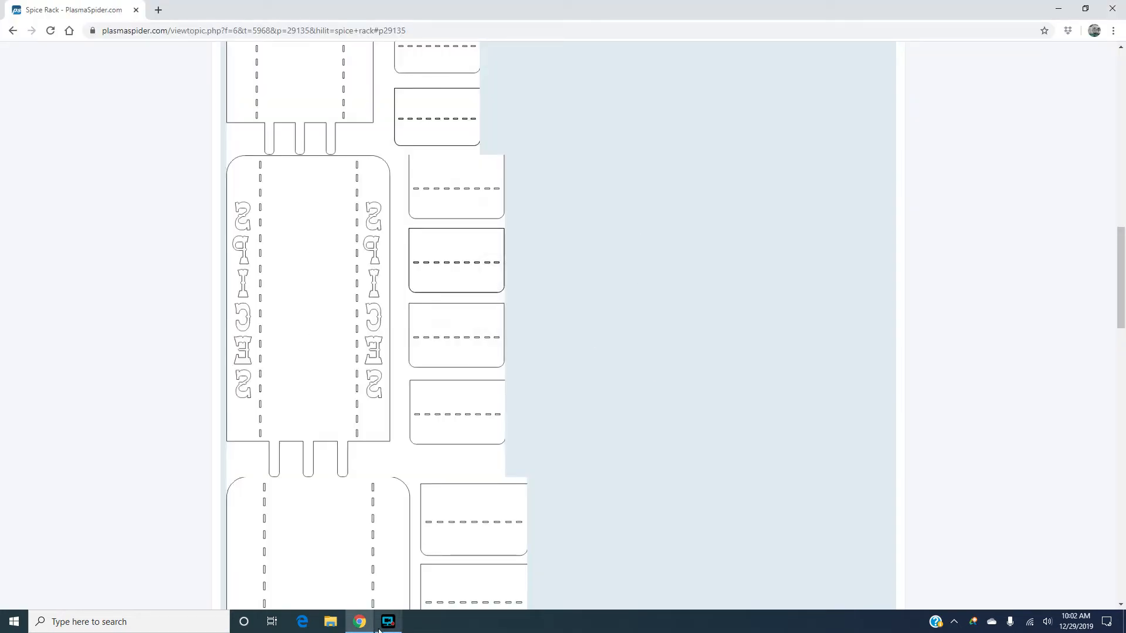
Minimize the browser, launch Cut2D Pro, and open the recent file SpiceRackProject.dxf
click(1059, 8)
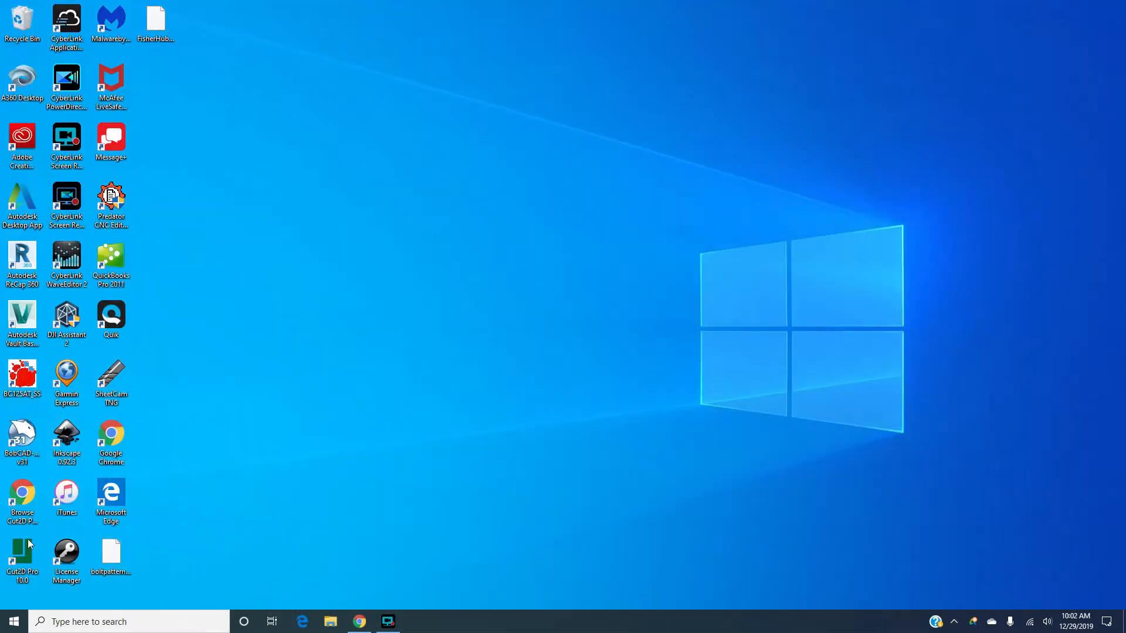
double_click(17, 572)
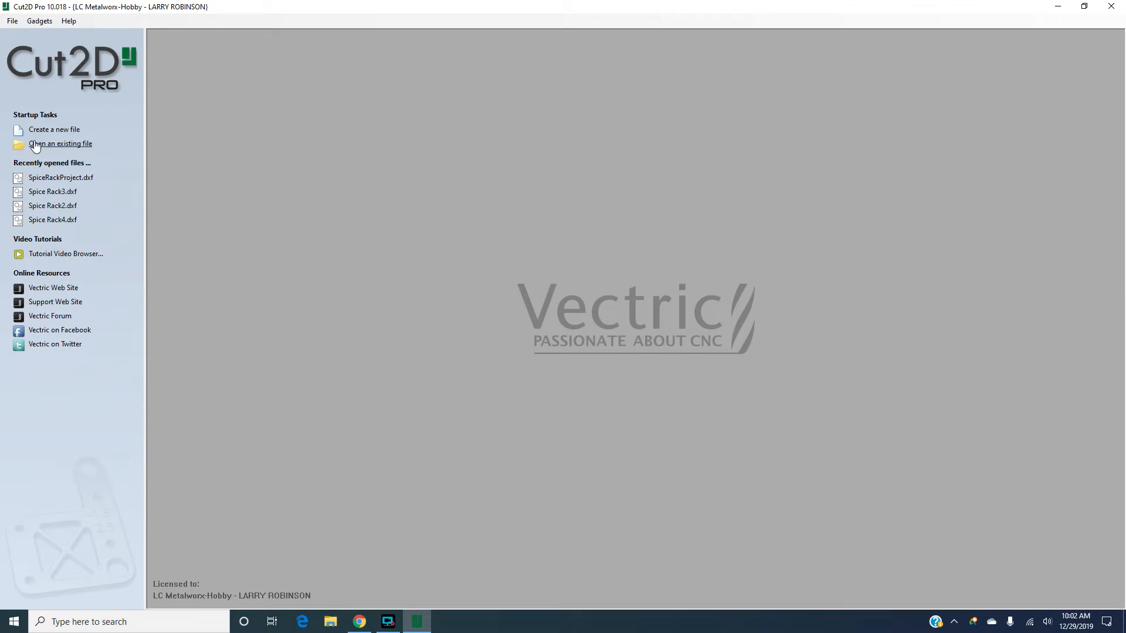
click(62, 178)
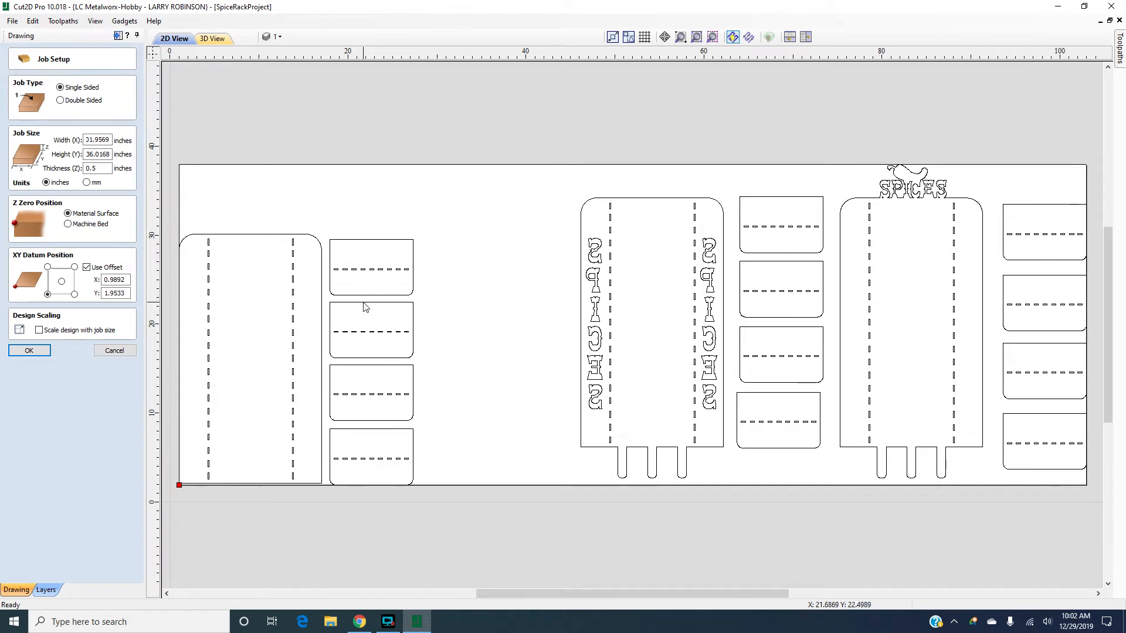
Turn off the XY datum offset in the job setup and accept the setup
scroll(367, 312, down, 2)
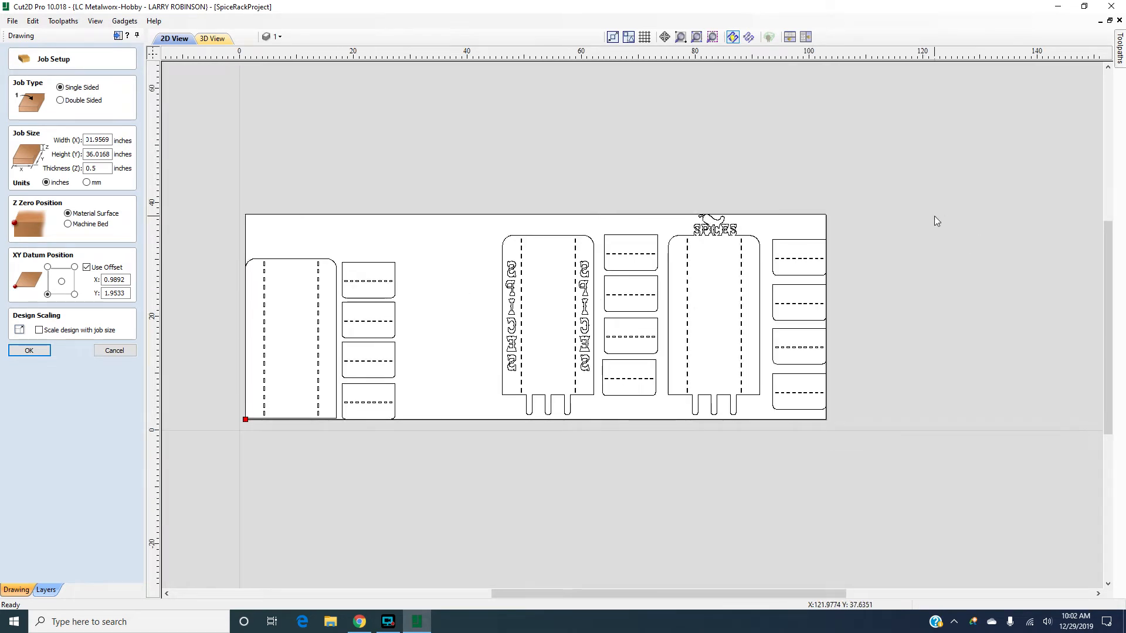
scroll(733, 215, up, 6)
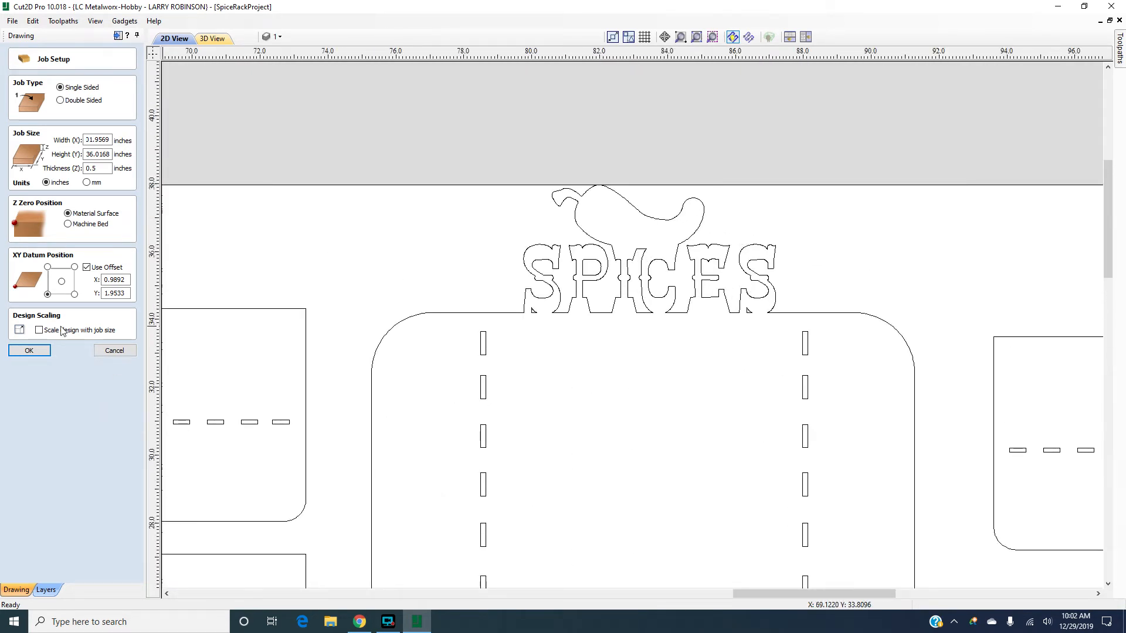
click(86, 267)
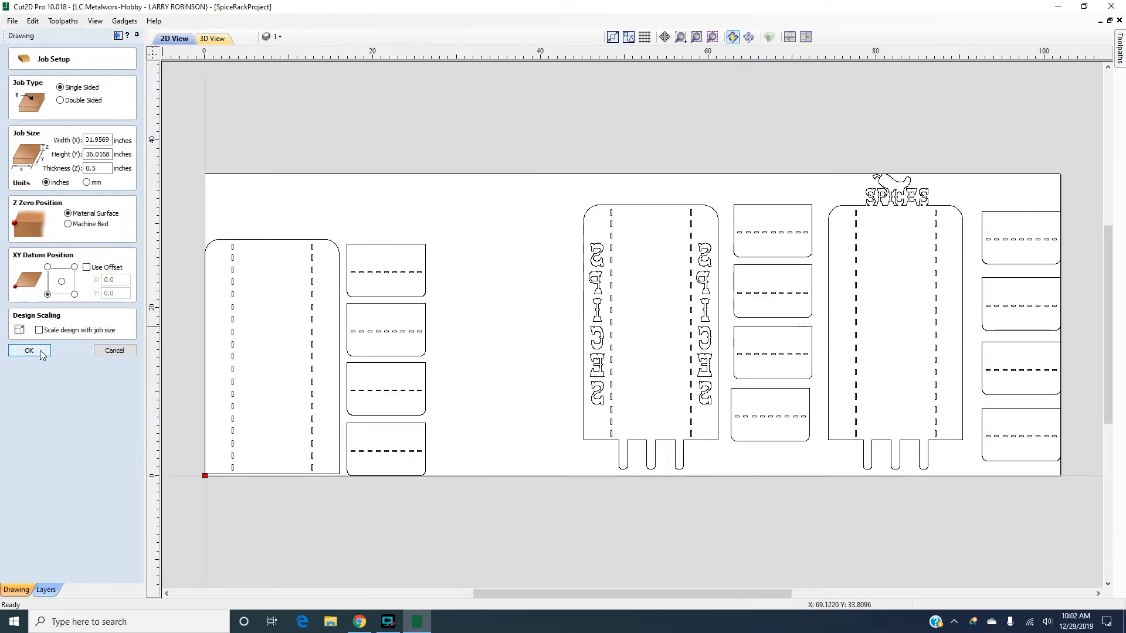
click(29, 351)
Select the chili pepper and SPICES header with its rack outline and display their nodes for editing
scroll(687, 317, down, 2)
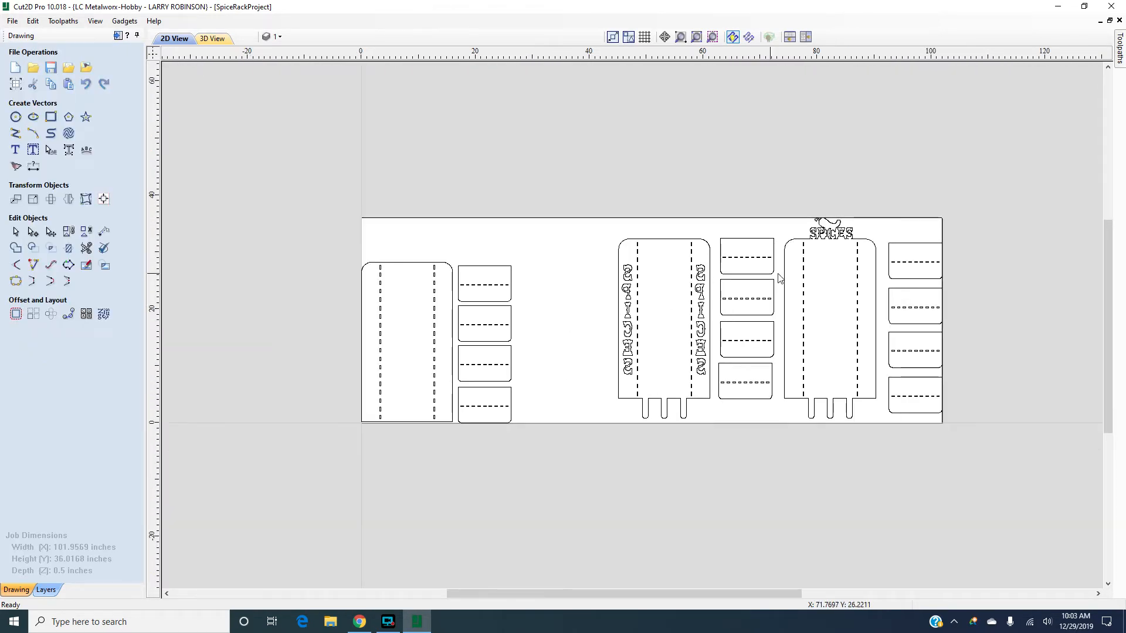
scroll(857, 222, up, 5)
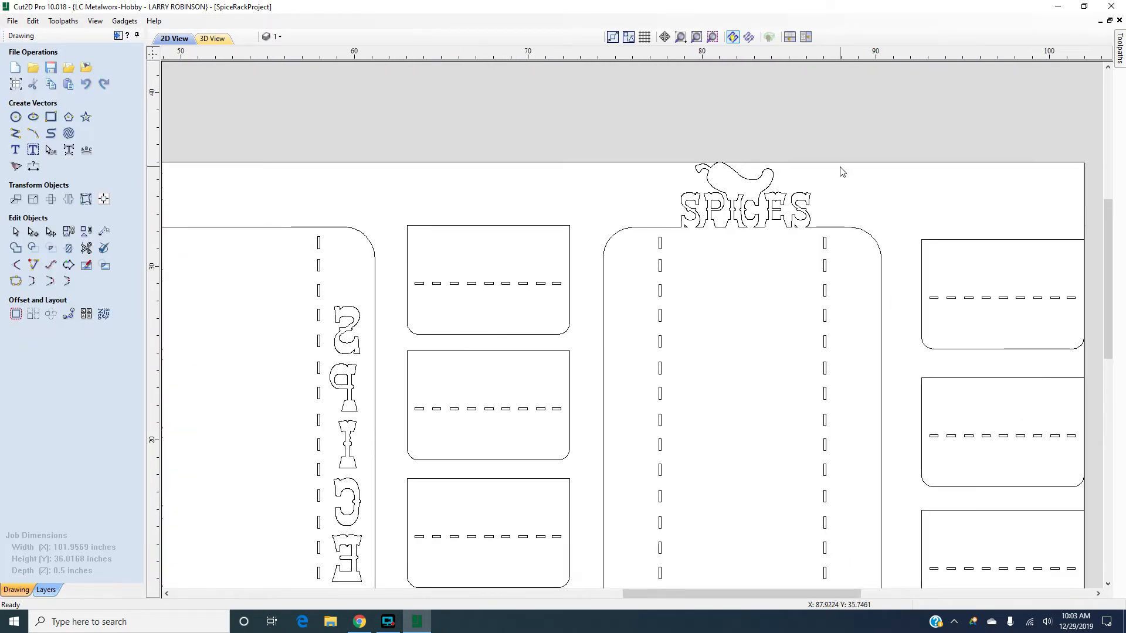
drag(835, 137, 639, 275)
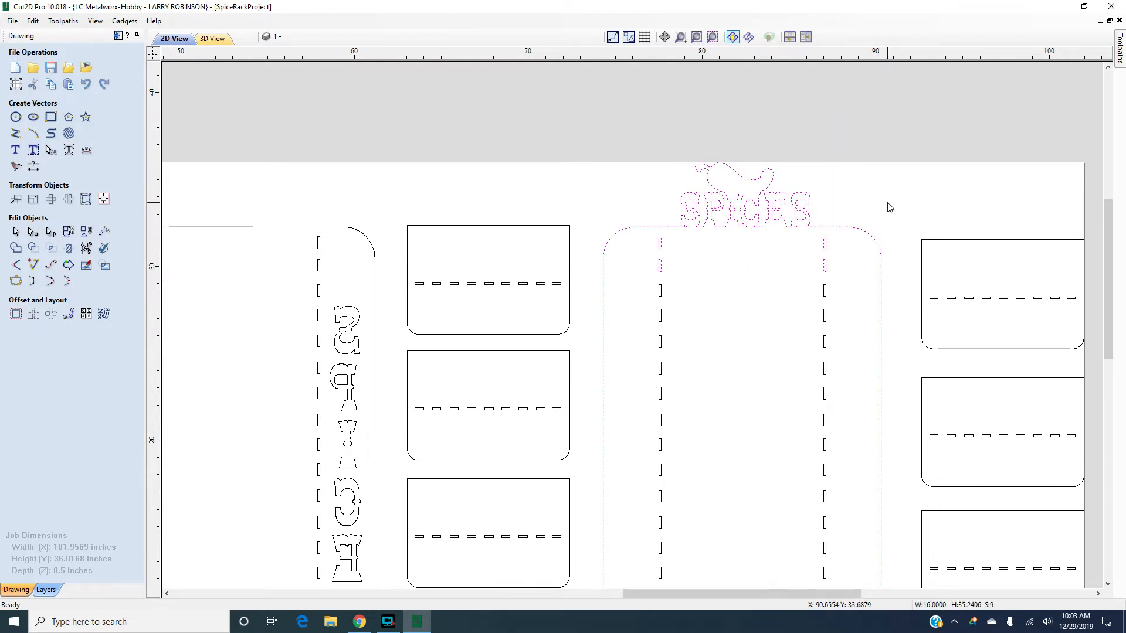
scroll(835, 217, up, 1)
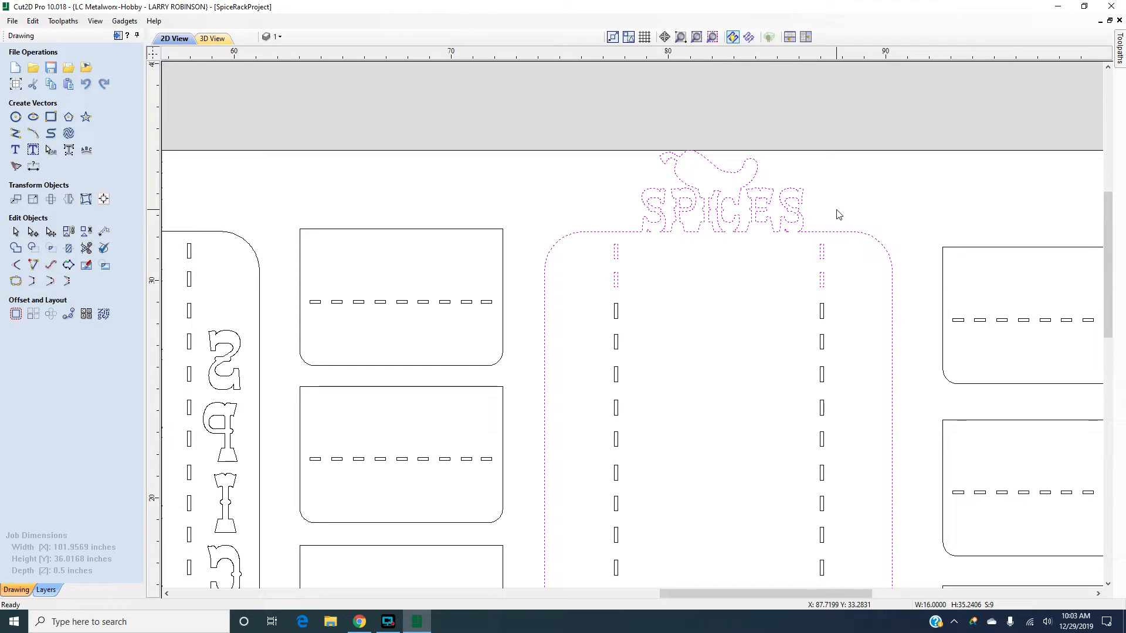
key(n)
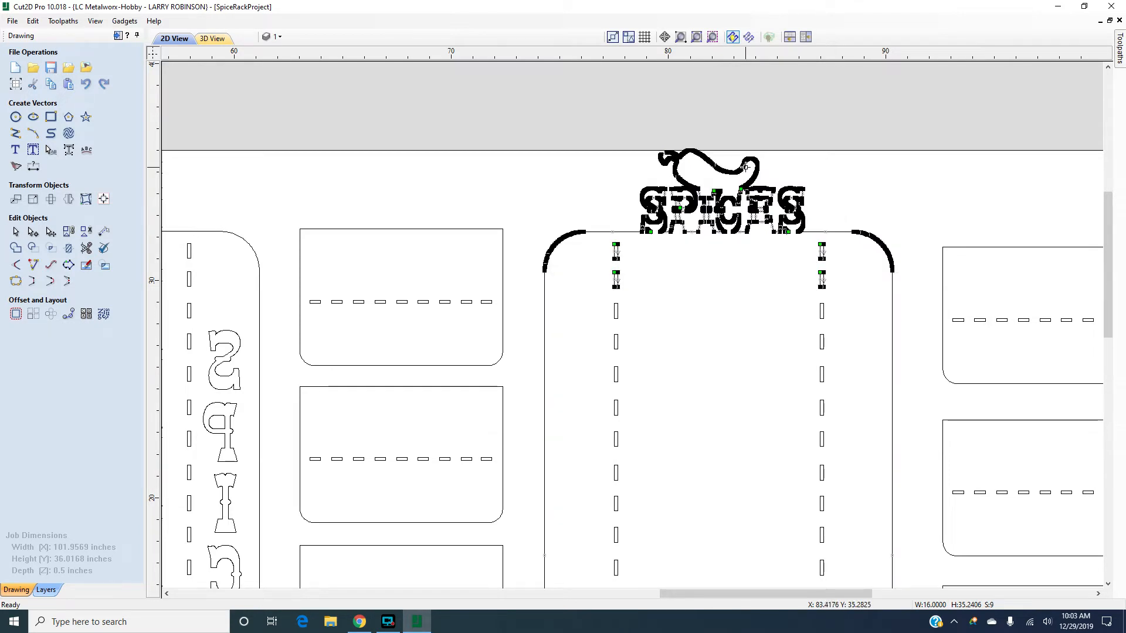
scroll(745, 167, up, 6)
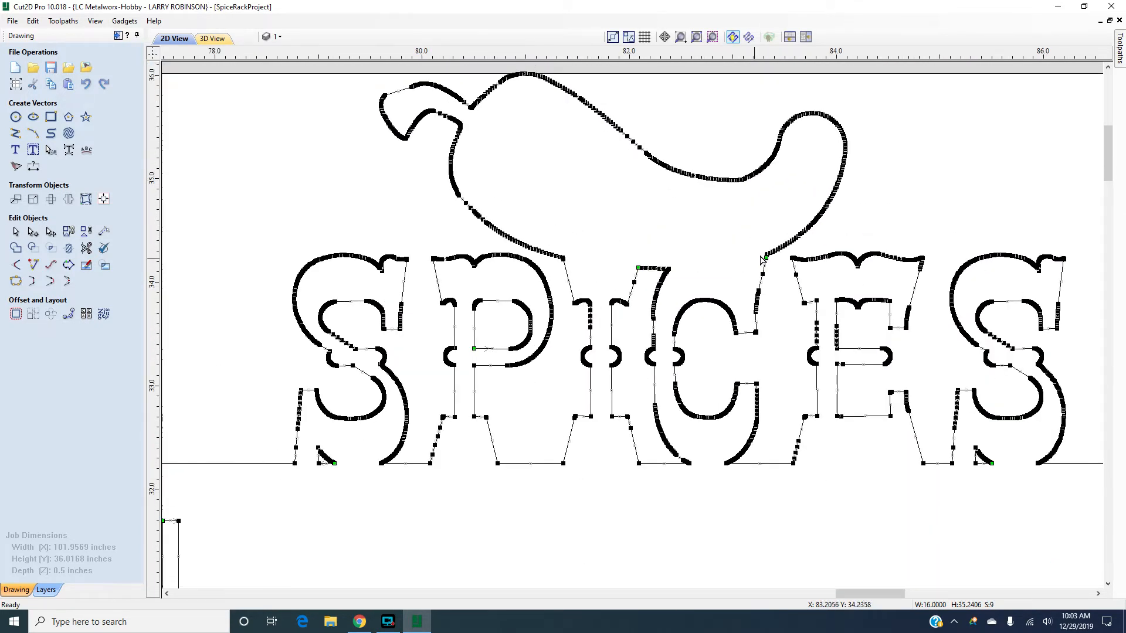
Examine the node density along the SPICES lettering and the chili pepper outline
scroll(815, 261, down, 3)
scroll(938, 335, up, 1)
scroll(935, 340, down, 3)
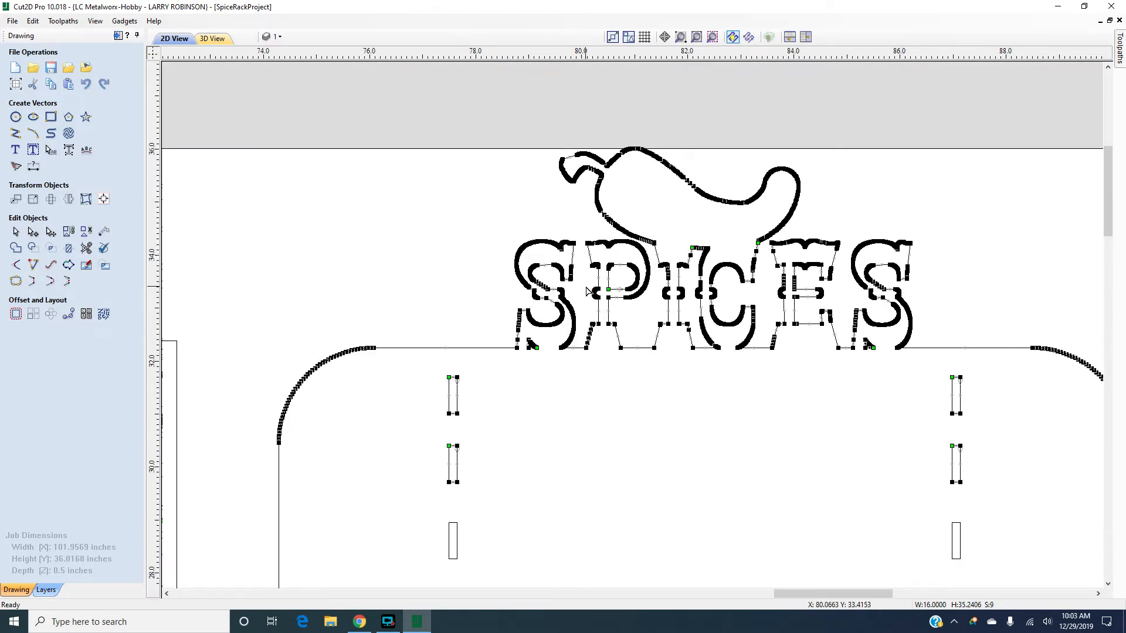
scroll(590, 272, up, 4)
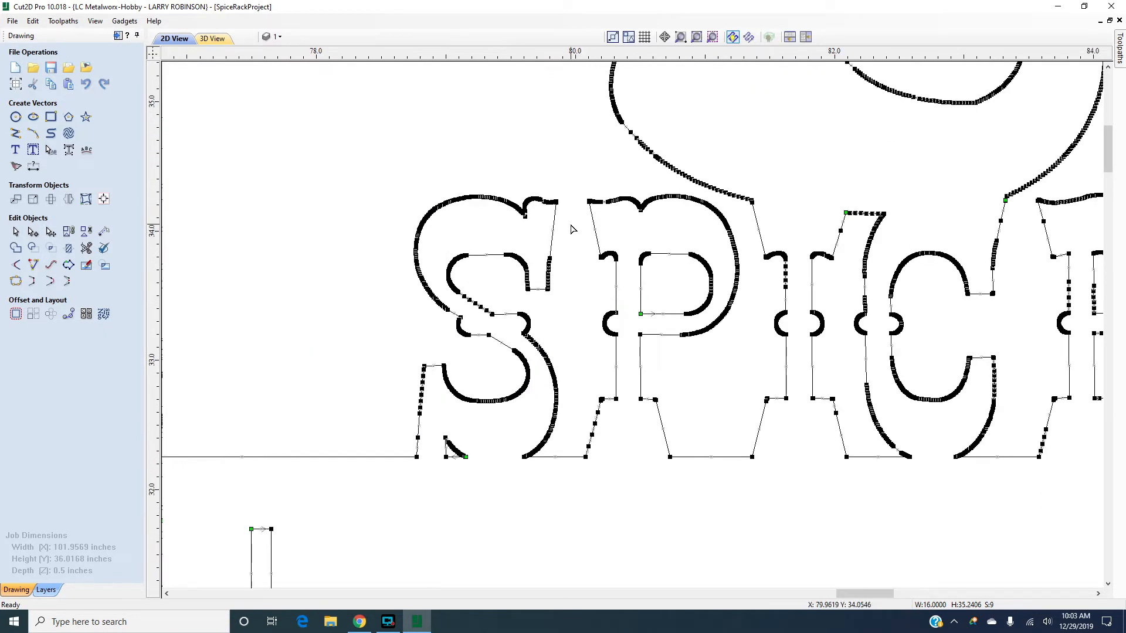
scroll(564, 232, up, 2)
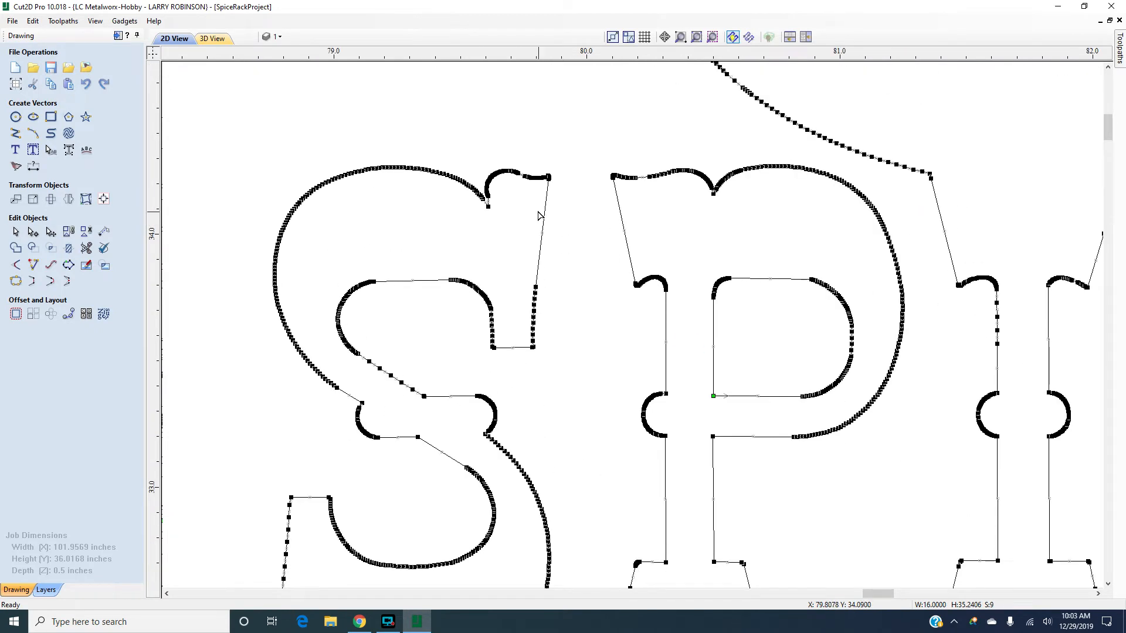
scroll(456, 183, up, 2)
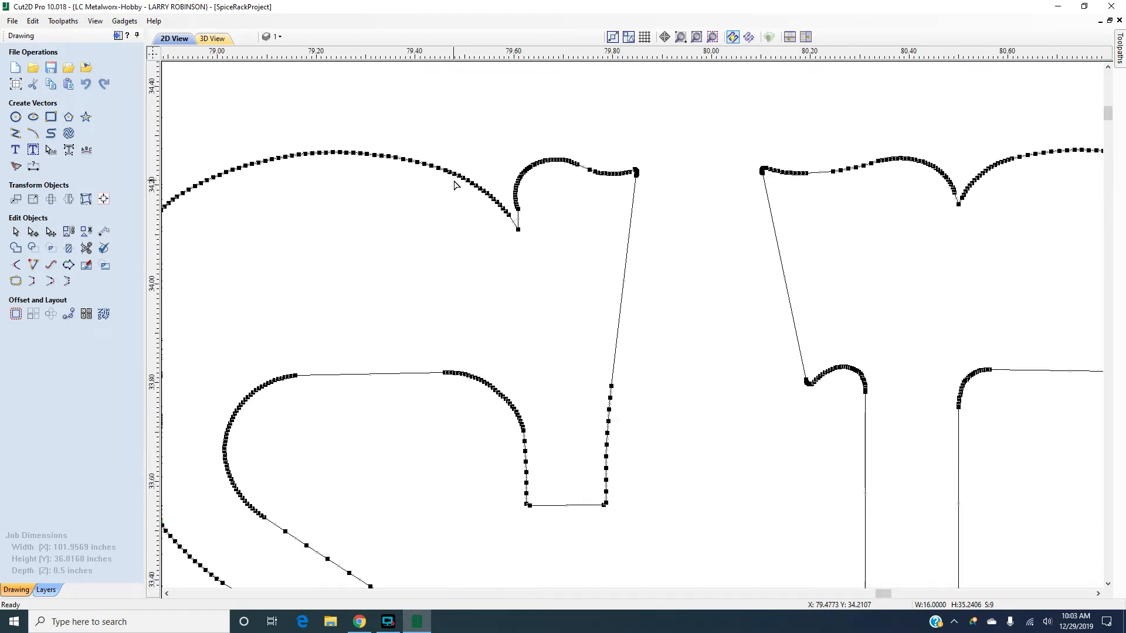
scroll(456, 185, down, 8)
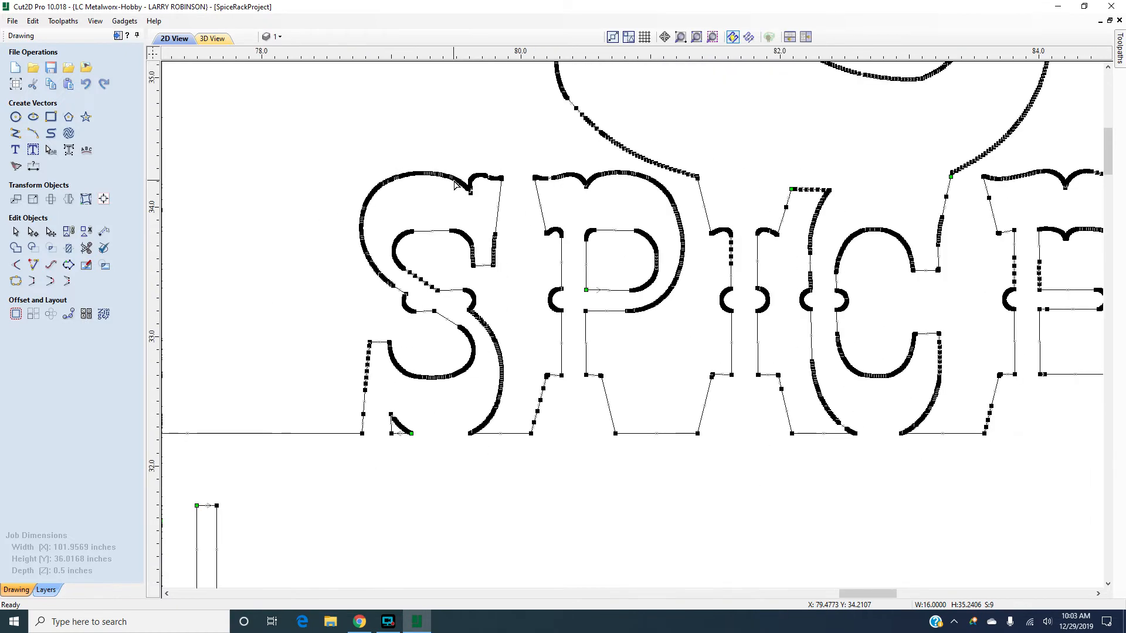
scroll(563, 131, down, 6)
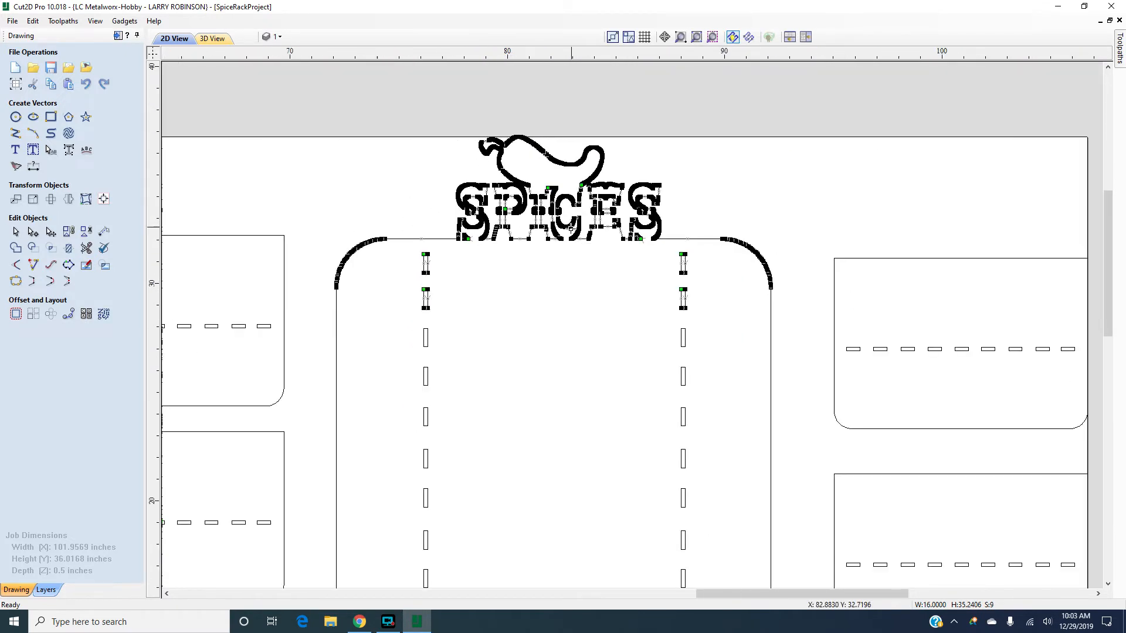
Examine the nodes on the rounded ends of the three legs at the base of the header rack
scroll(569, 463, down, 1)
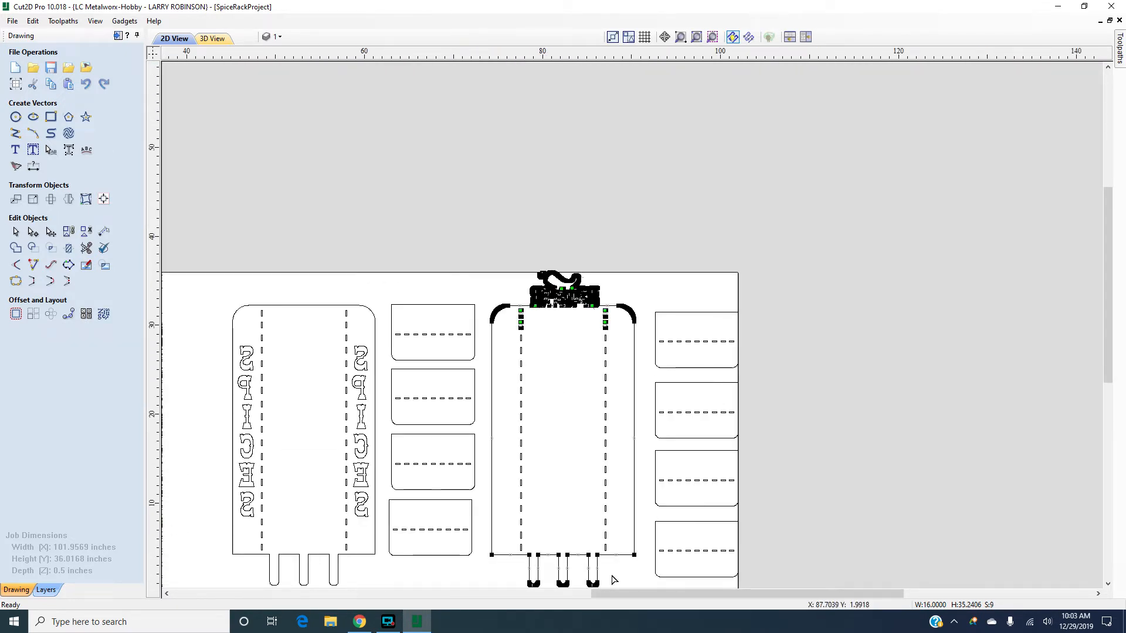
scroll(612, 578, down, 2)
scroll(611, 527, up, 4)
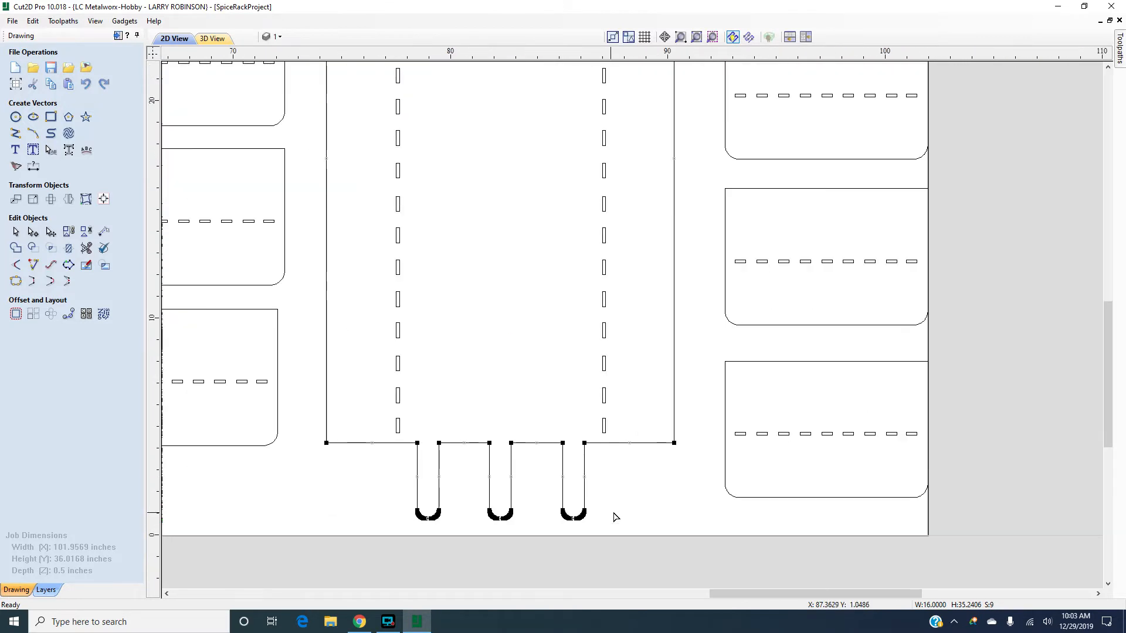
scroll(568, 510, up, 2)
scroll(595, 533, up, 3)
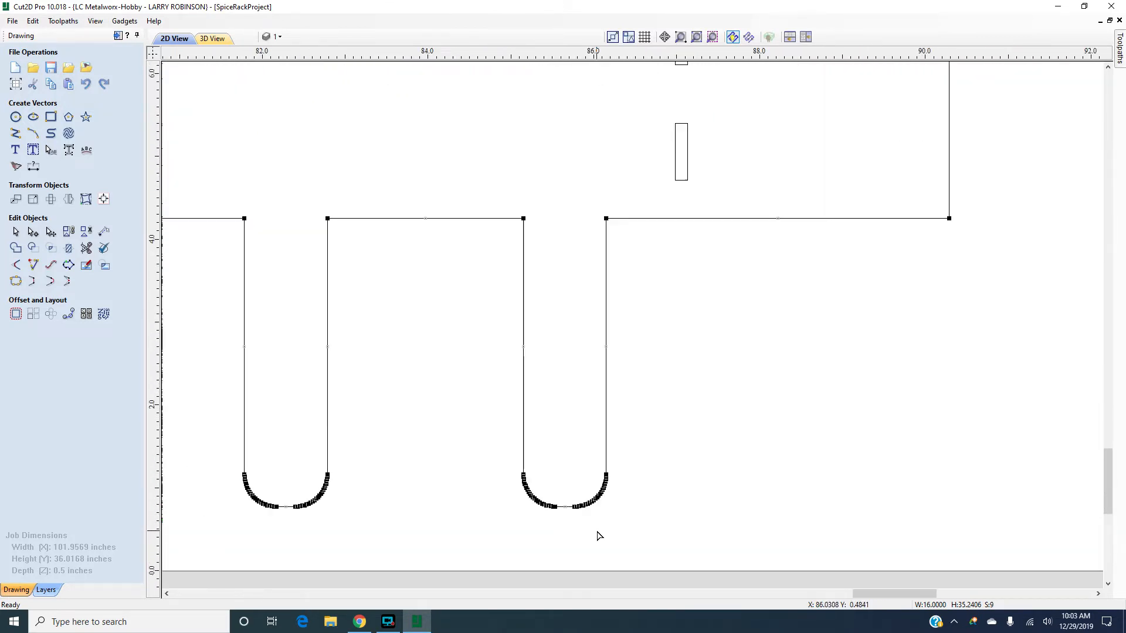
scroll(610, 522, down, 2)
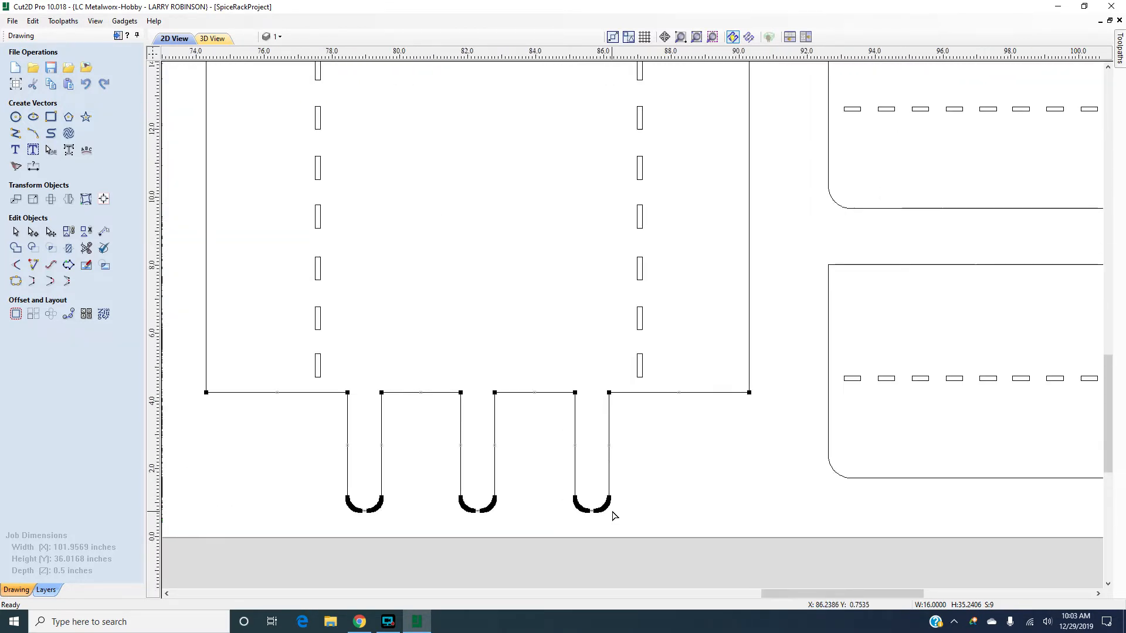
scroll(360, 565, down, 1)
scroll(458, 518, up, 4)
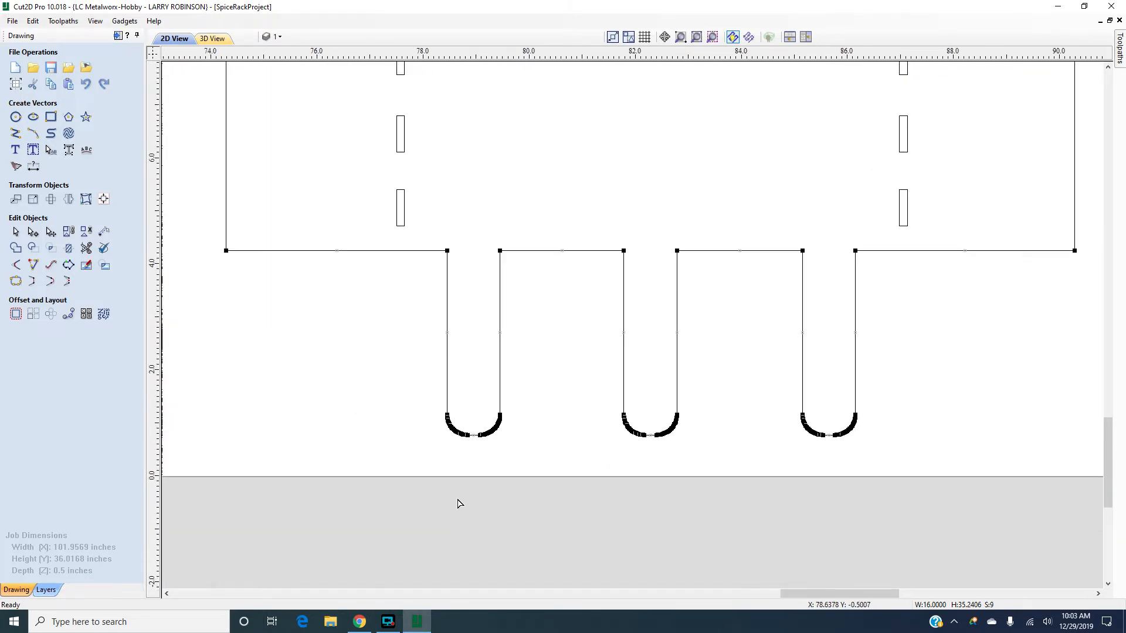
scroll(463, 470, up, 1)
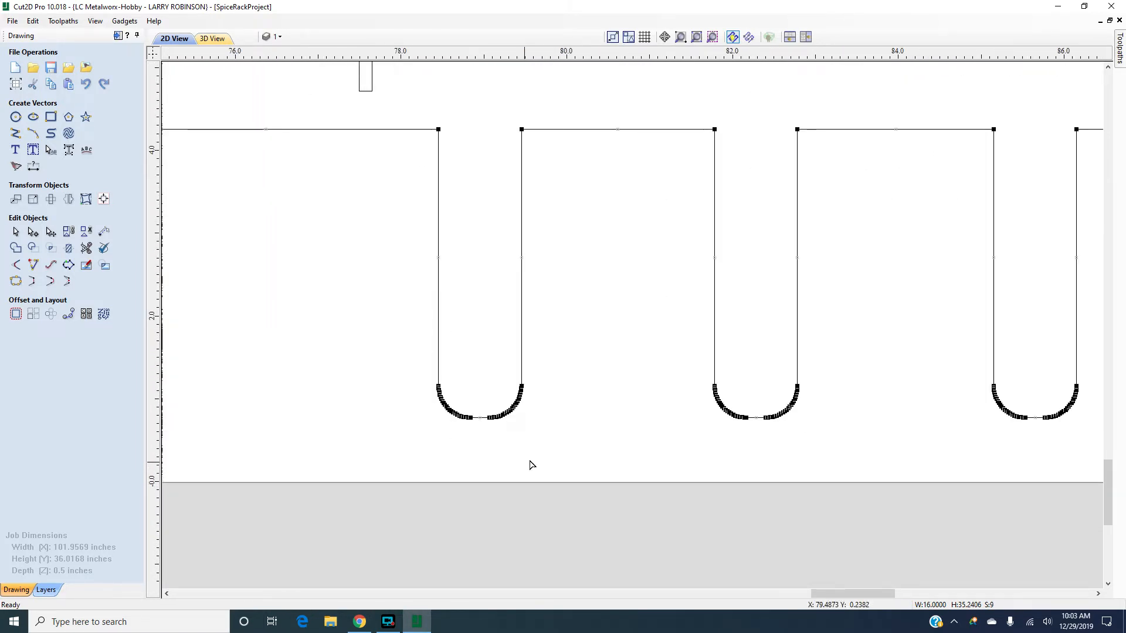
scroll(521, 404, up, 1)
scroll(410, 446, up, 3)
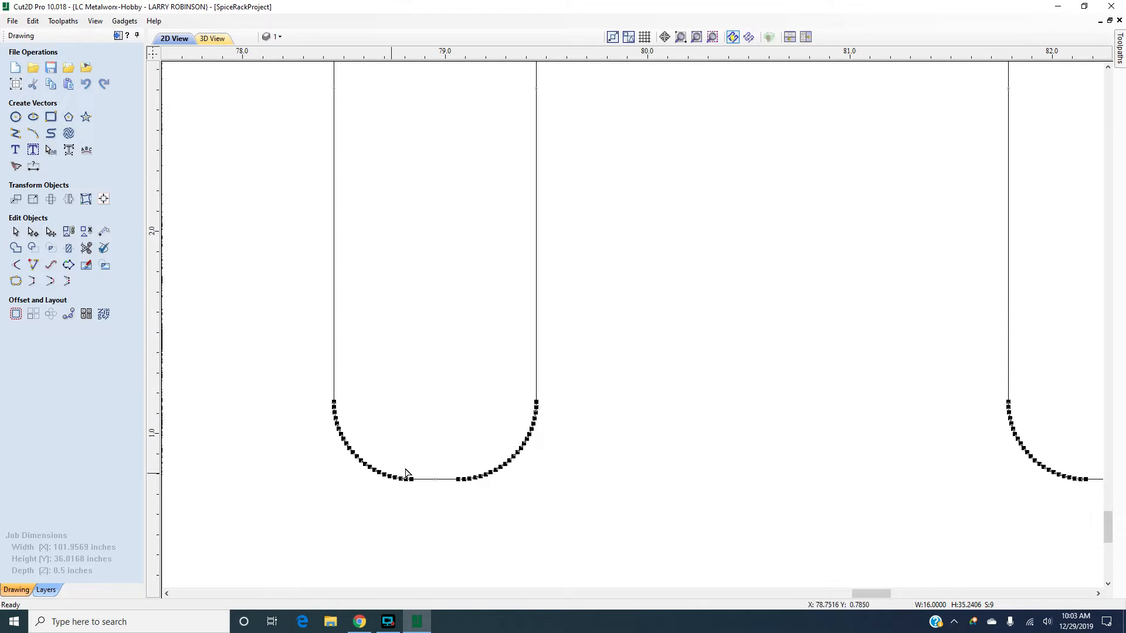
scroll(473, 463, down, 2)
scroll(478, 467, up, 2)
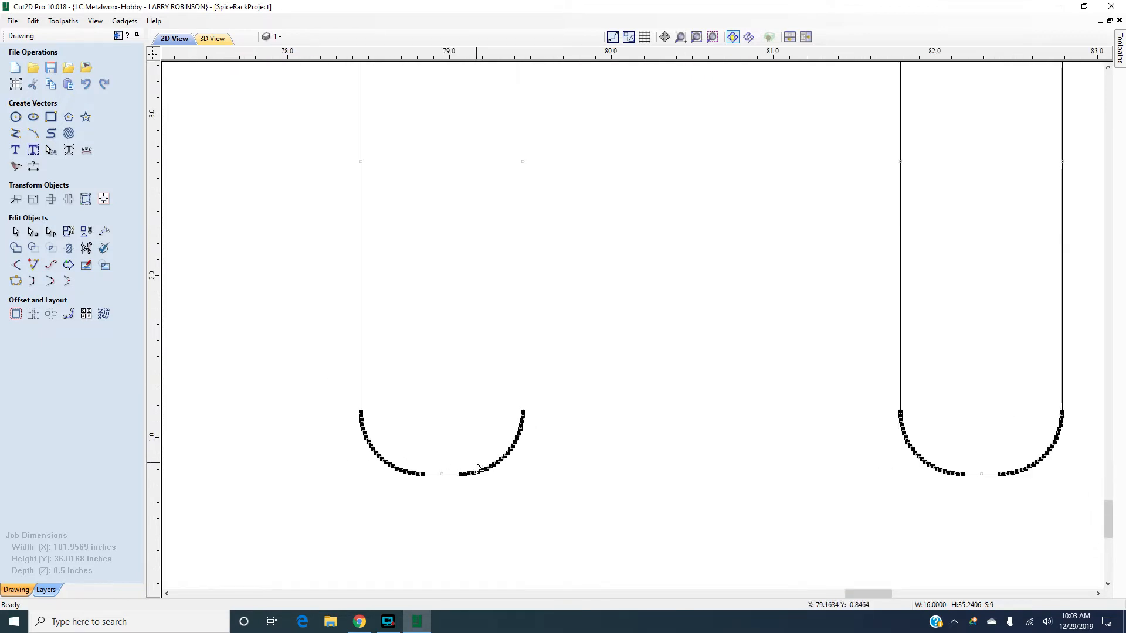
scroll(304, 450, down, 6)
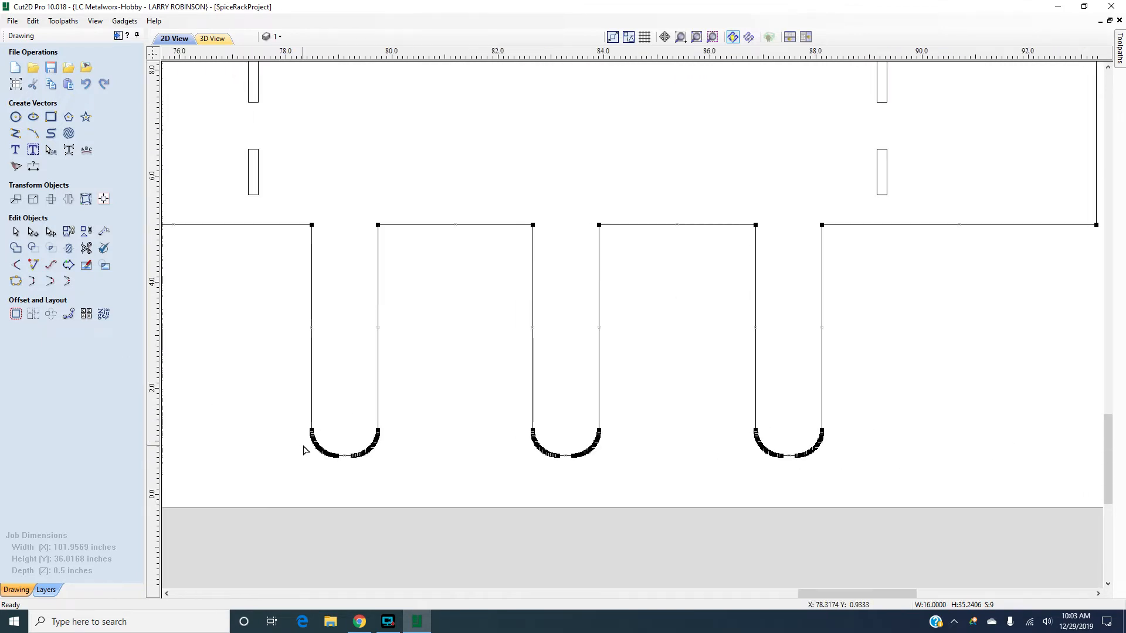
scroll(304, 443, down, 3)
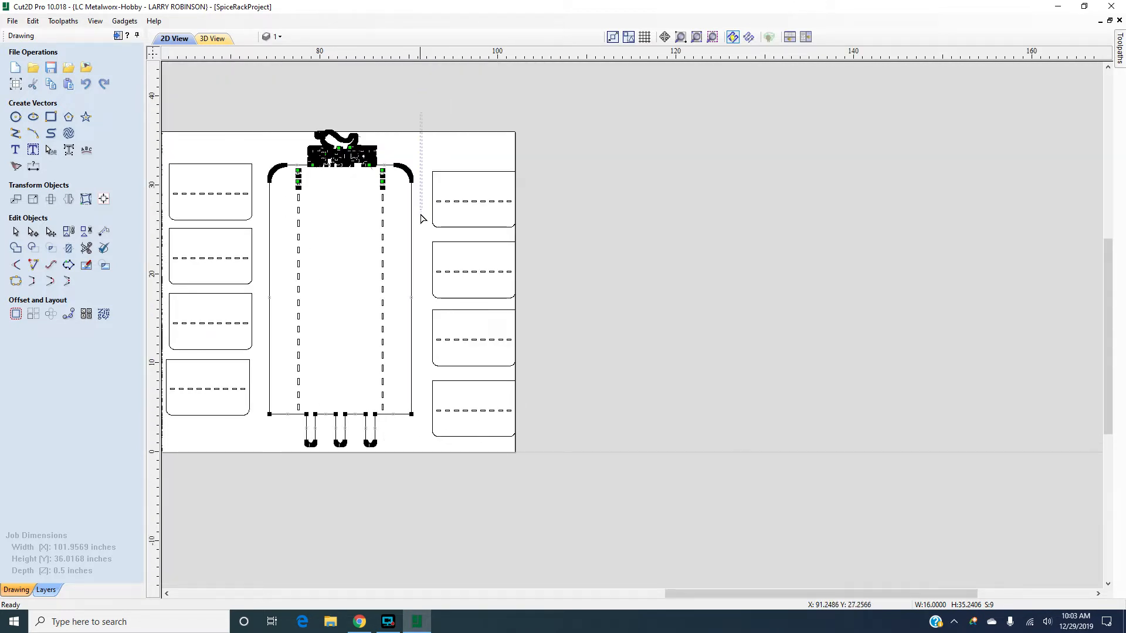
Select all the displayed nodes of the header rack to inspect them, and leave node editing
drag(399, 444, 266, 458)
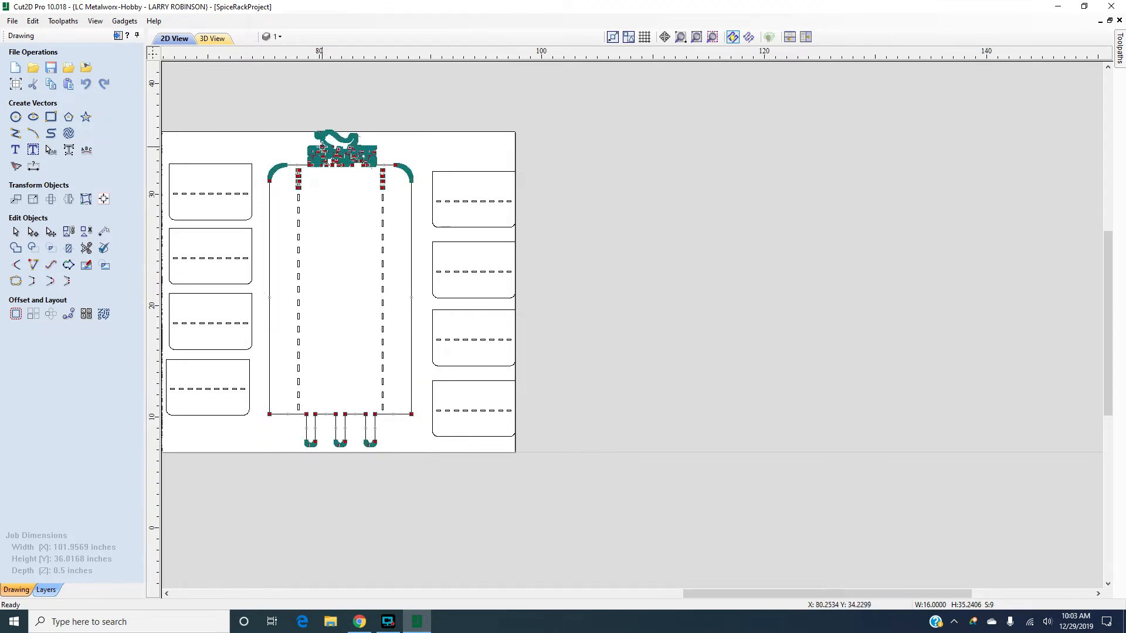
scroll(311, 126, up, 4)
scroll(345, 145, down, 5)
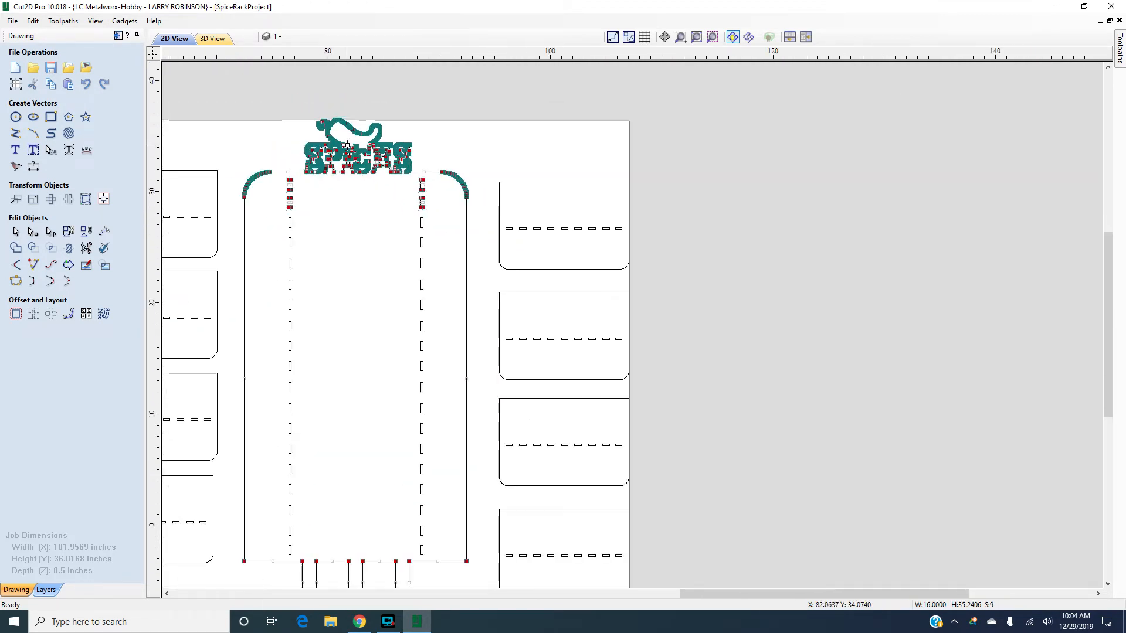
scroll(375, 159, down, 1)
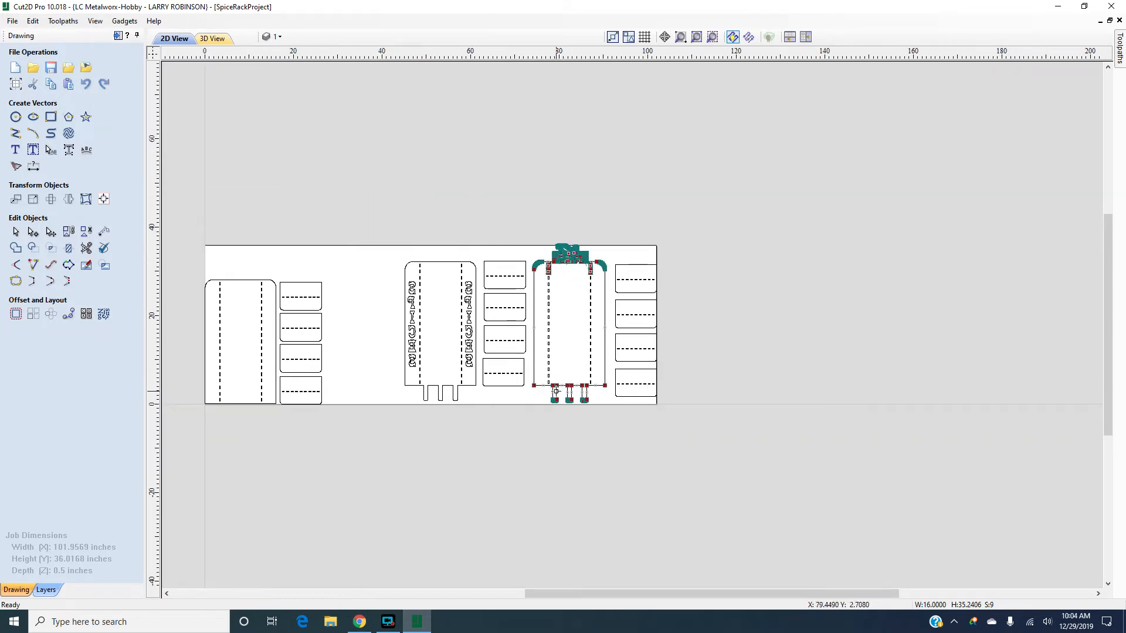
scroll(565, 417, down, 2)
scroll(680, 412, up, 3)
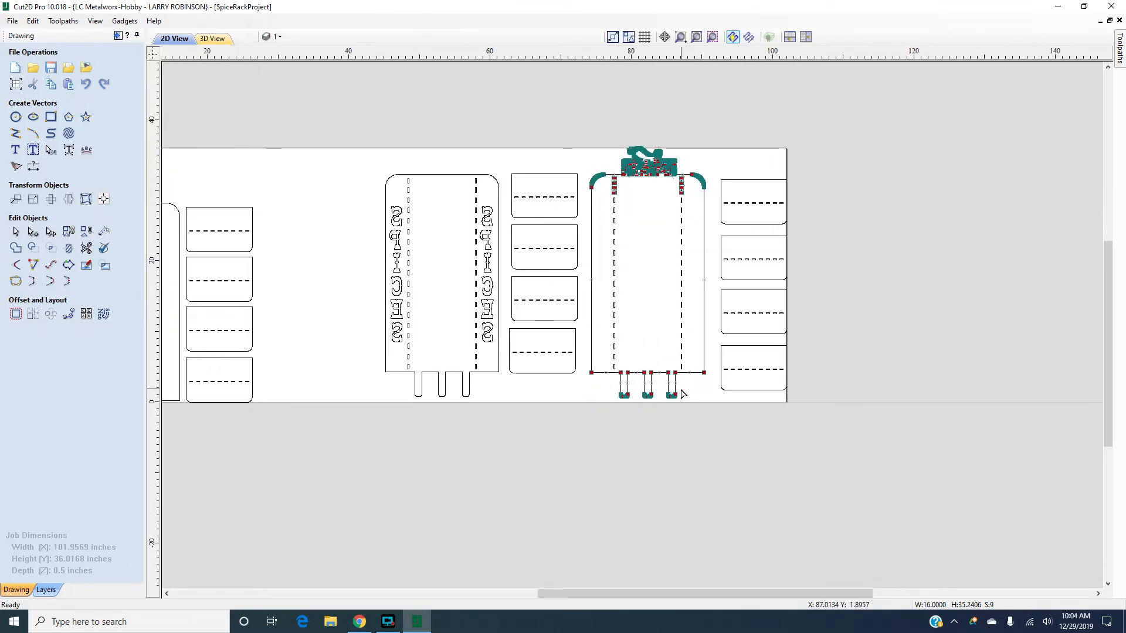
scroll(706, 182, up, 1)
scroll(693, 91, up, 2)
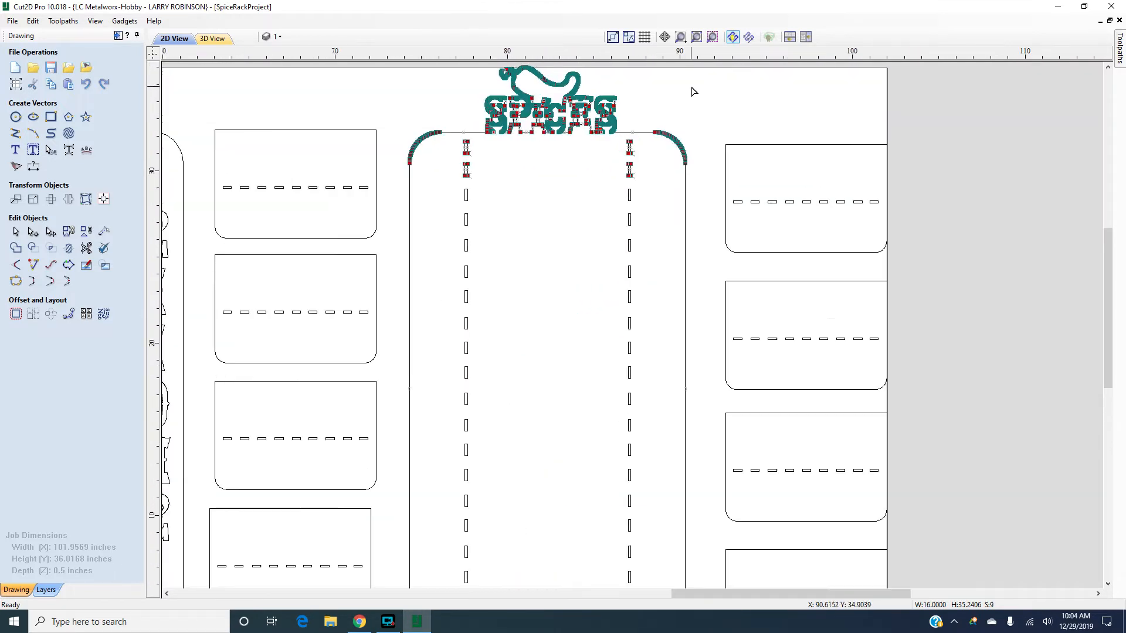
scroll(692, 91, down, 1)
scroll(692, 91, down, 1)
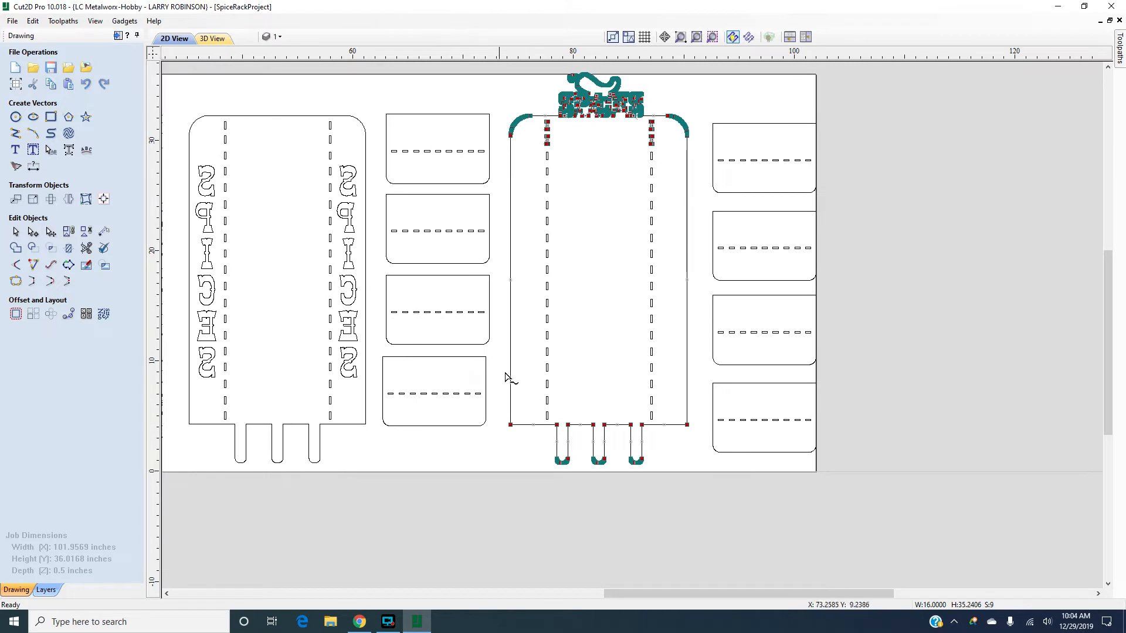
key(n)
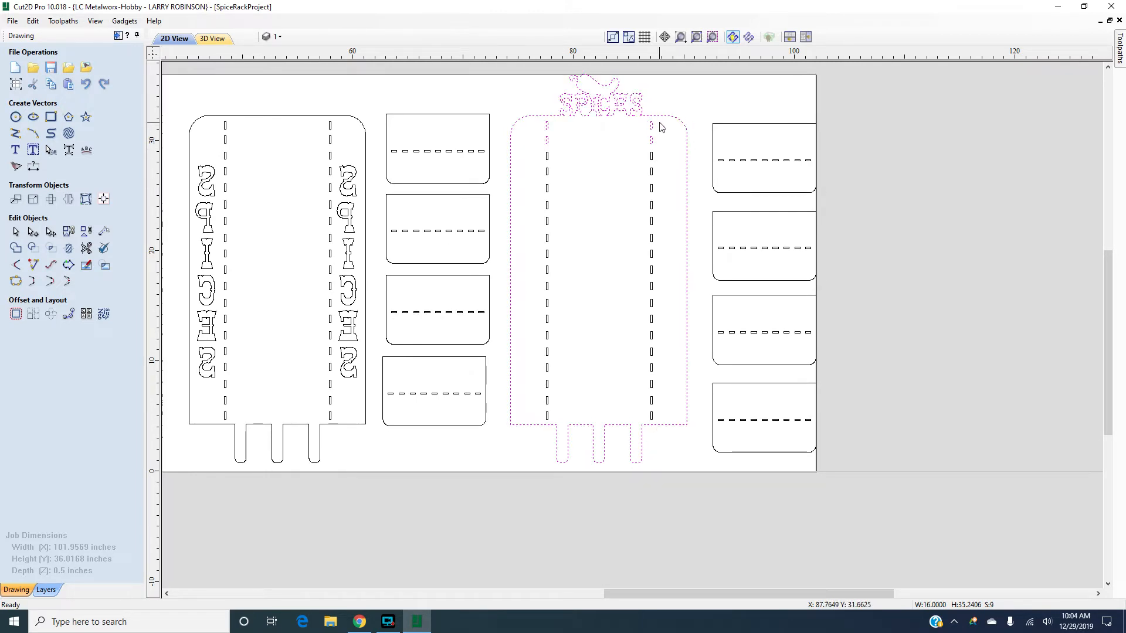
Select the complete header rack, including its outline, lettering and both columns of slots
scroll(687, 104, down, 3)
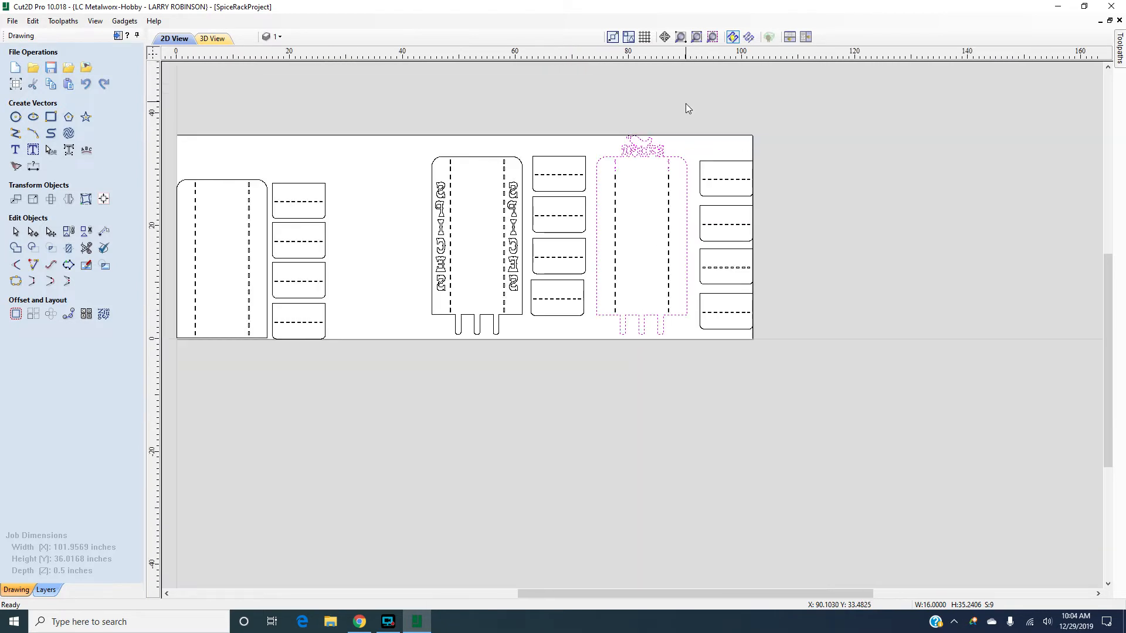
drag(676, 173, 604, 323)
scroll(633, 342, up, 4)
scroll(658, 319, down, 6)
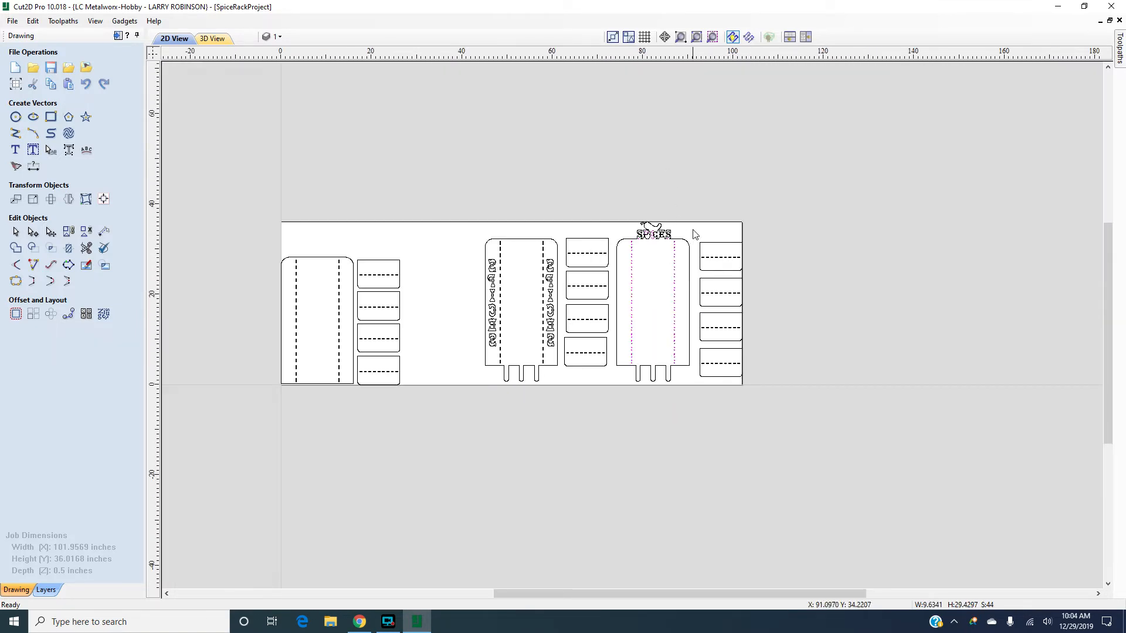
drag(693, 216, 614, 392)
scroll(658, 342, up, 3)
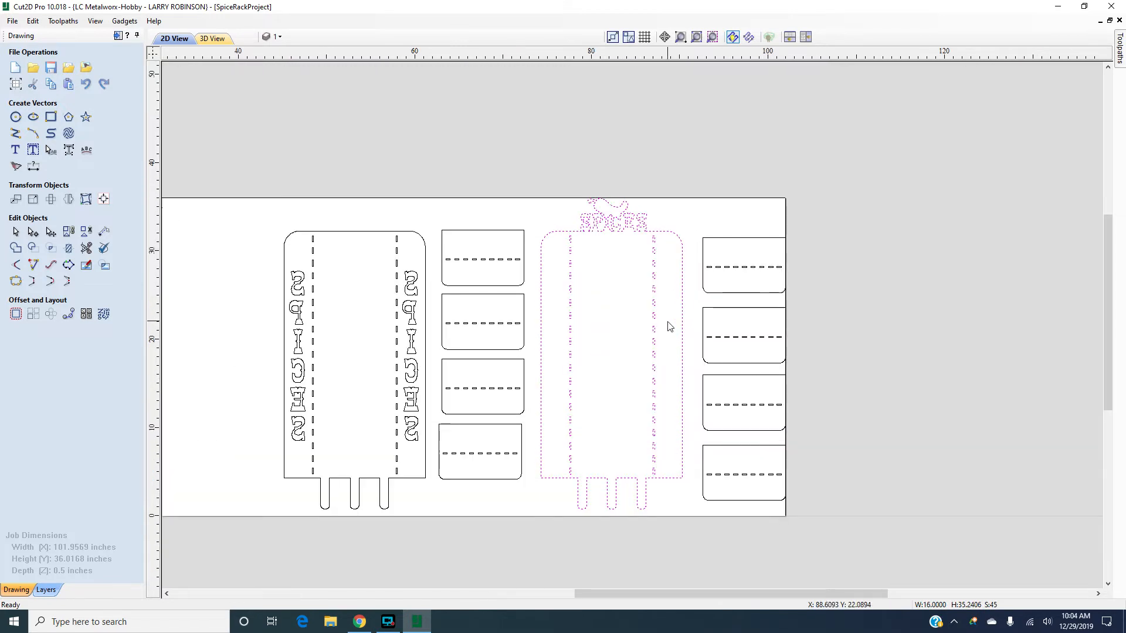
scroll(670, 326, up, 2)
scroll(662, 241, down, 1)
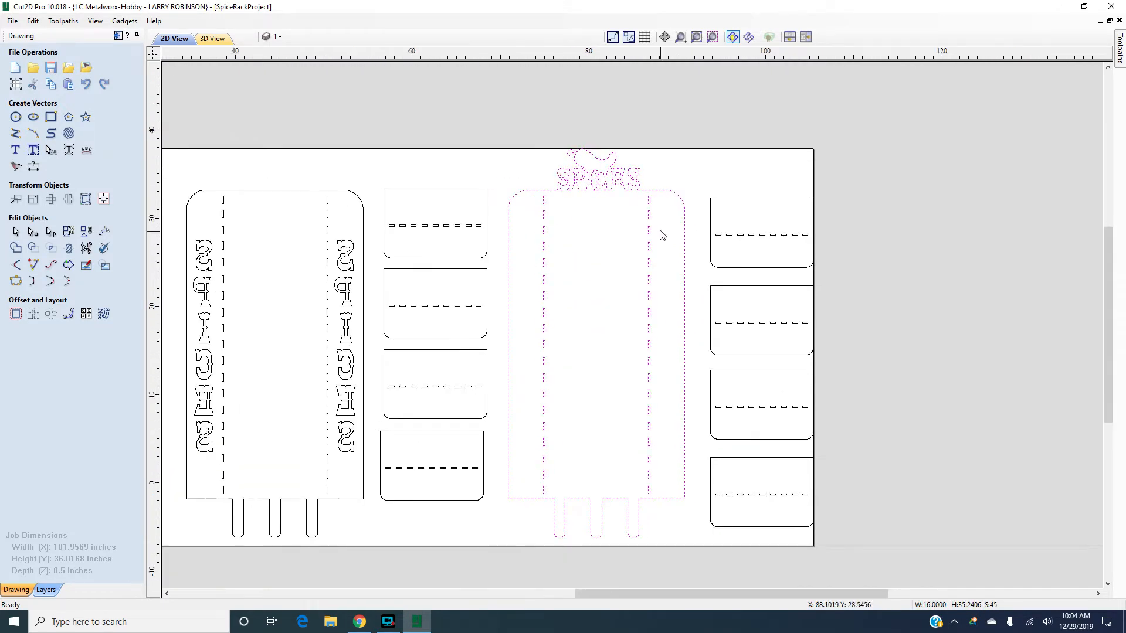
scroll(659, 234, down, 1)
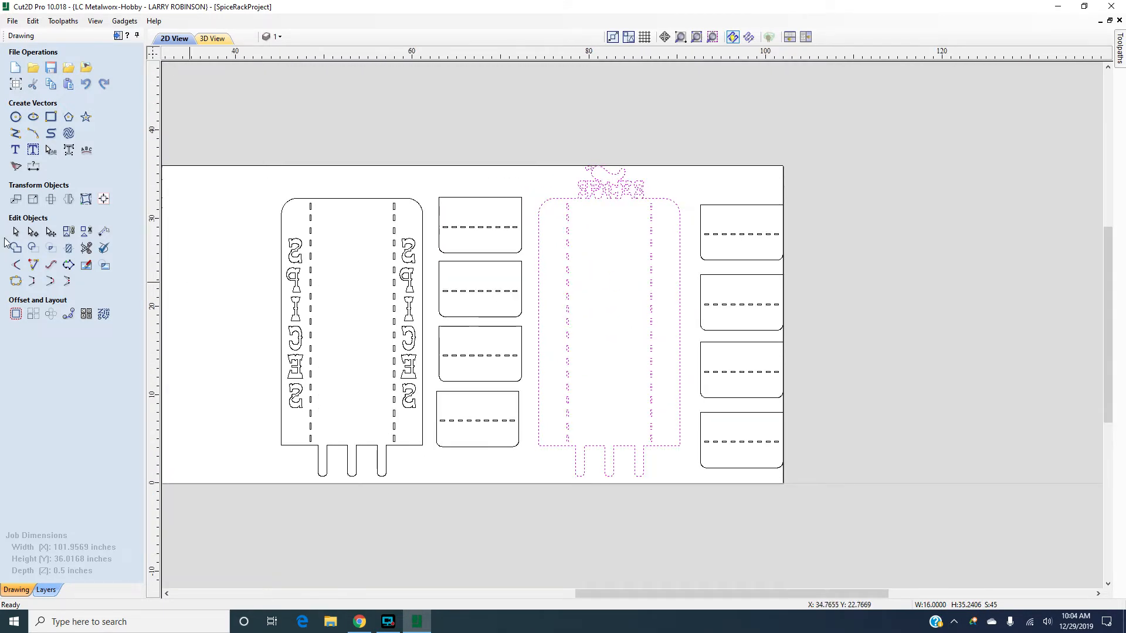
Start Fit Curves to Vectors on the selected rack, choose Bezier Curves as the fitting type, and preview the fit
click(51, 266)
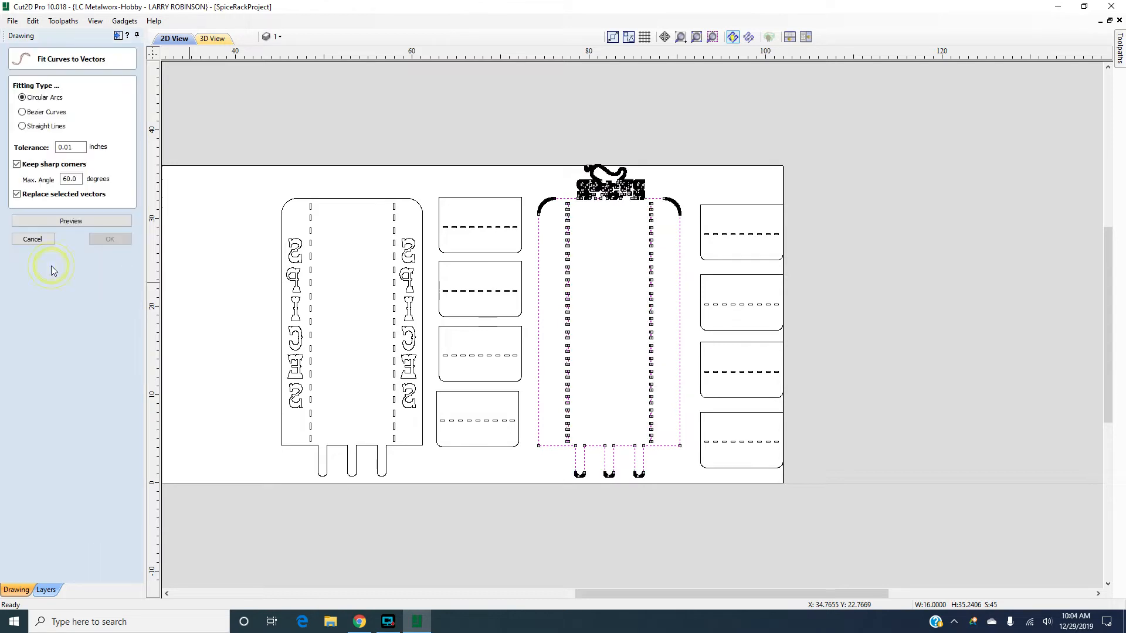
click(22, 112)
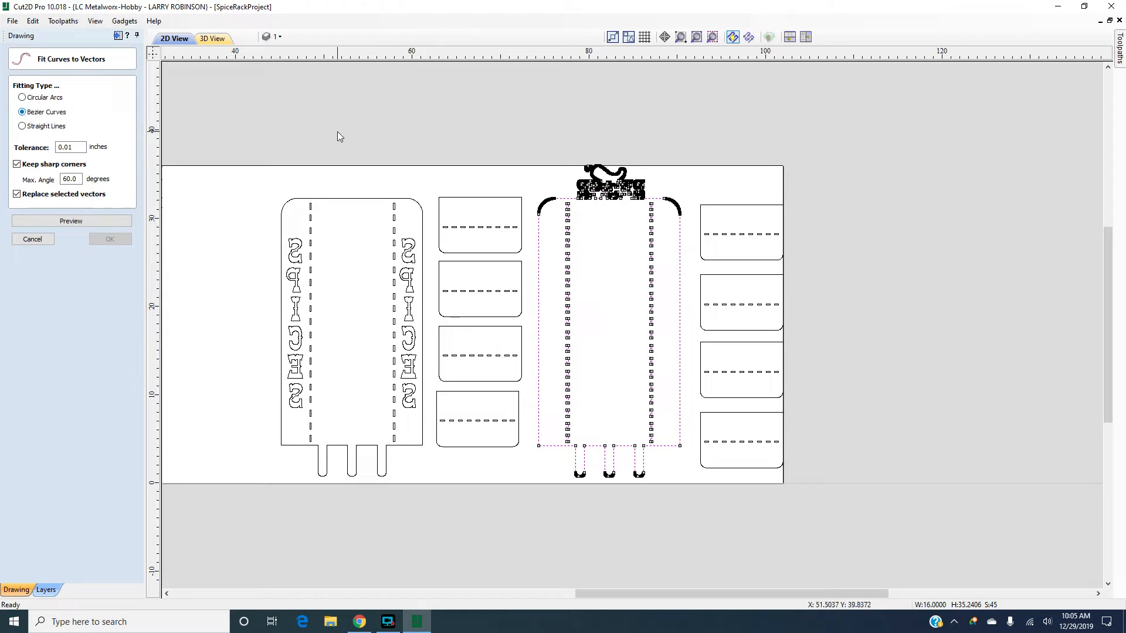
click(76, 221)
Examine the previewed Bezier nodes on the chili pepper, SPICES lettering, rounded corners and legs
scroll(627, 174, up, 2)
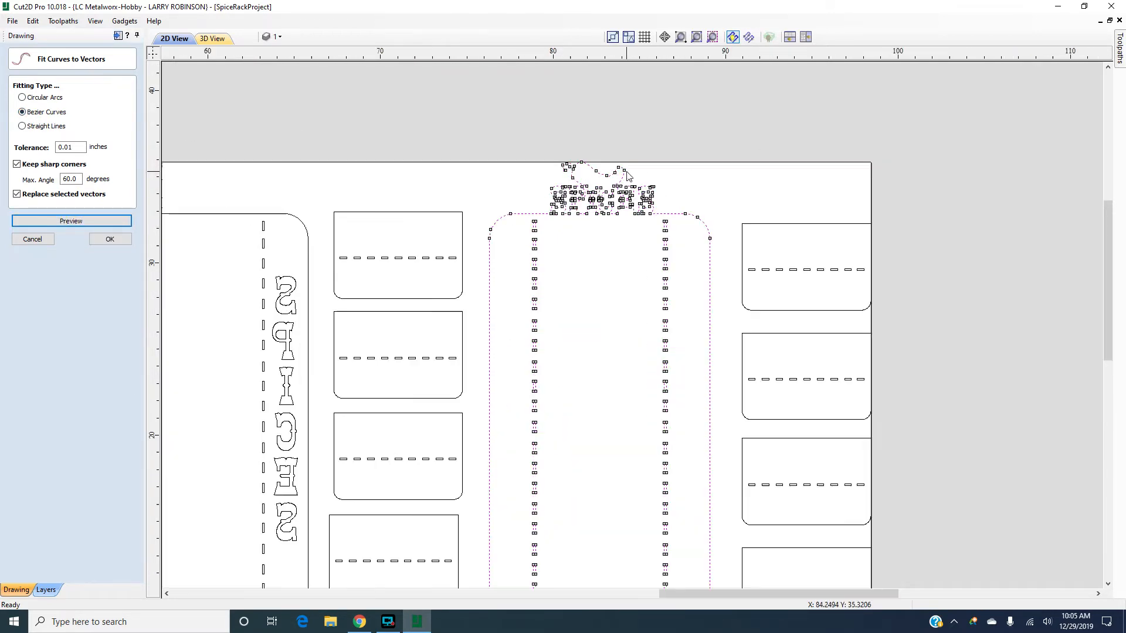
scroll(627, 174, up, 5)
scroll(568, 185, down, 5)
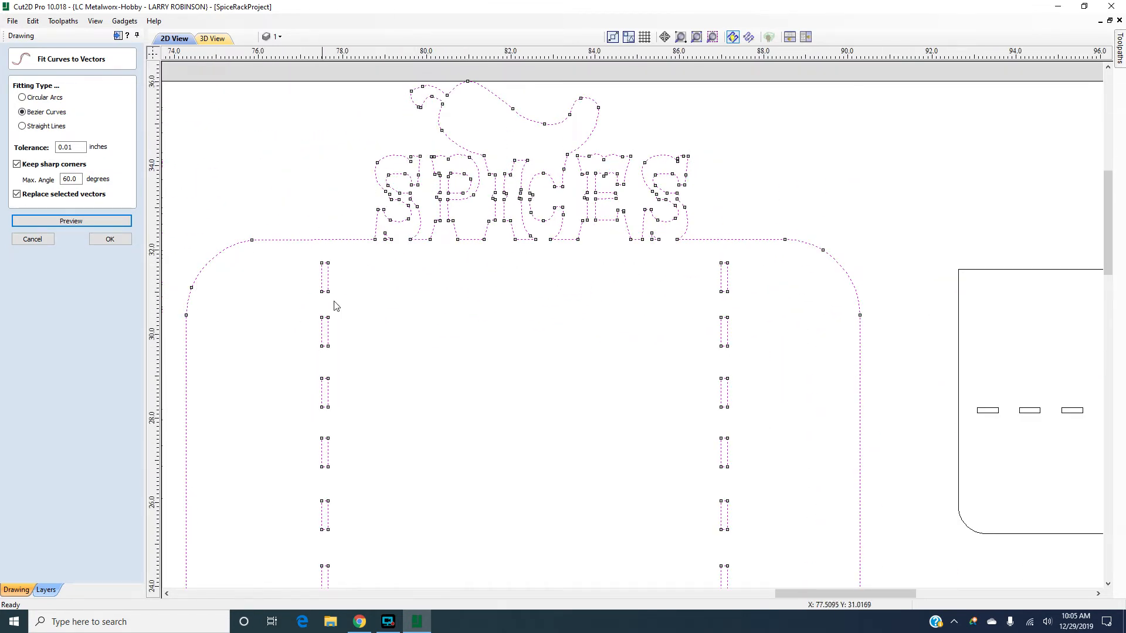
scroll(375, 343, down, 5)
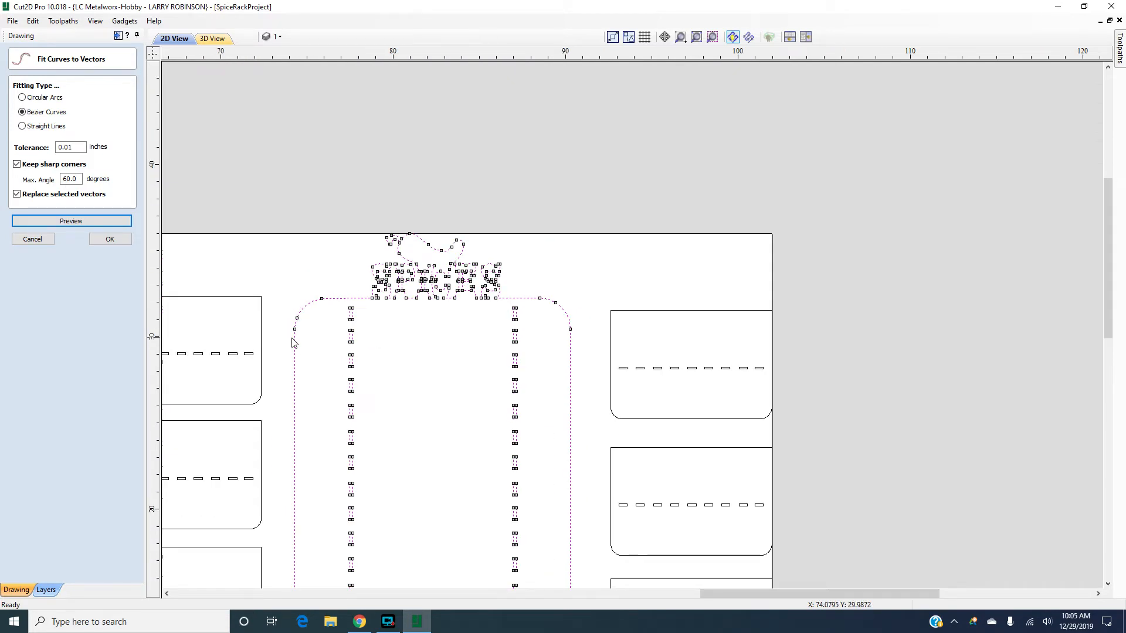
scroll(446, 419, down, 4)
scroll(536, 387, up, 5)
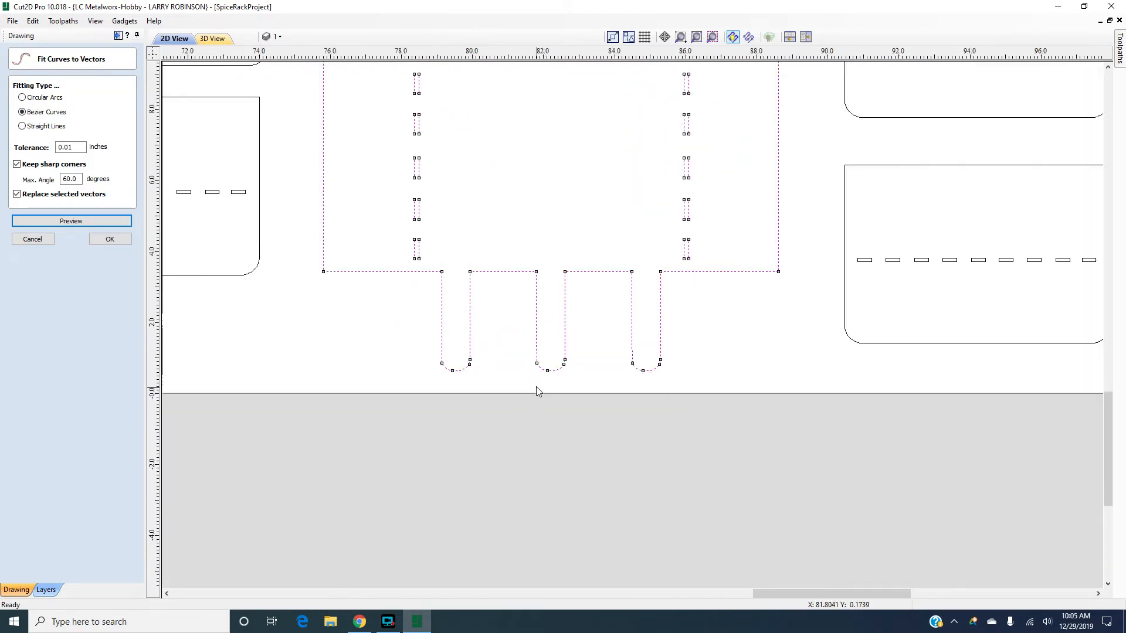
scroll(525, 394, down, 5)
scroll(525, 157, up, 7)
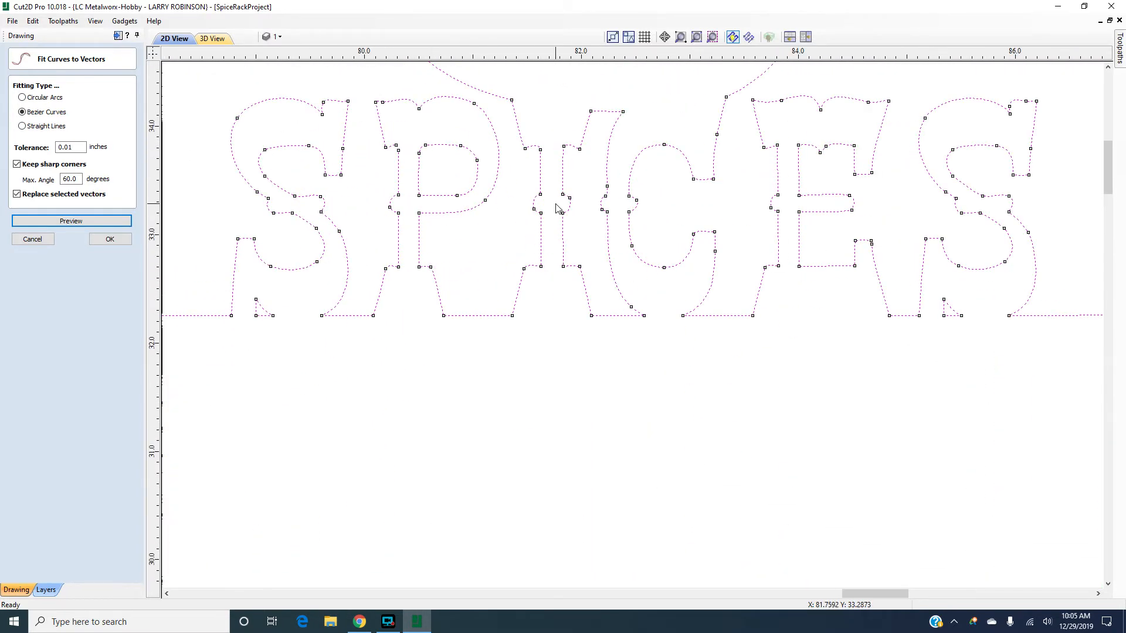
Examine the previewed Bezier nodes on the SPICES lettering, slots and legs, and apply the curve fit, replacing the selected vectors
scroll(630, 213, up, 5)
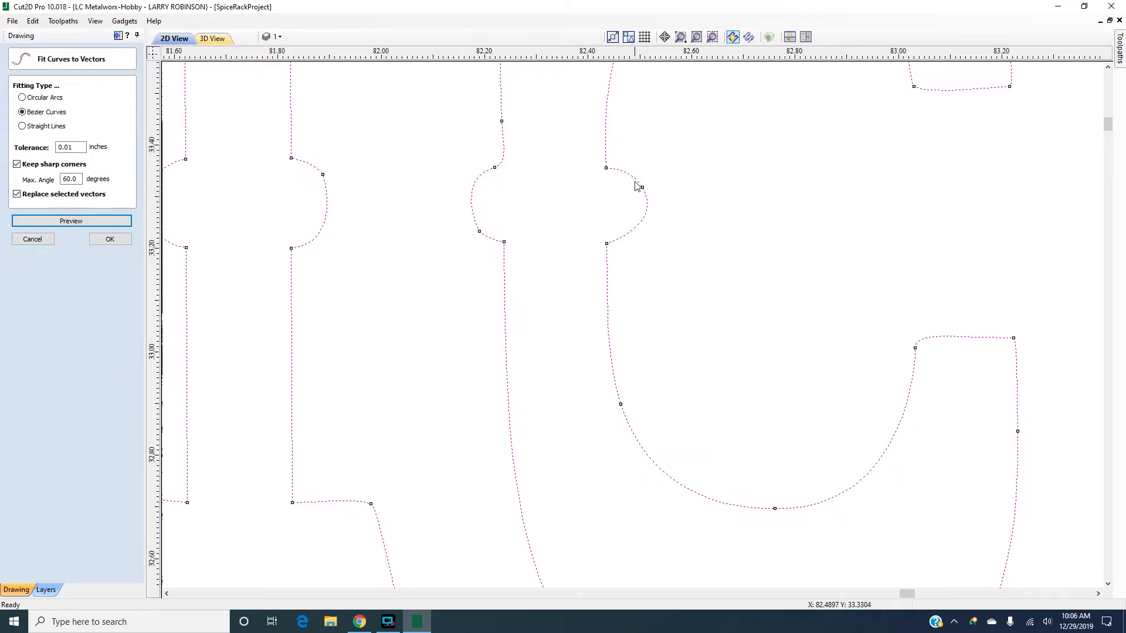
scroll(637, 187, down, 5)
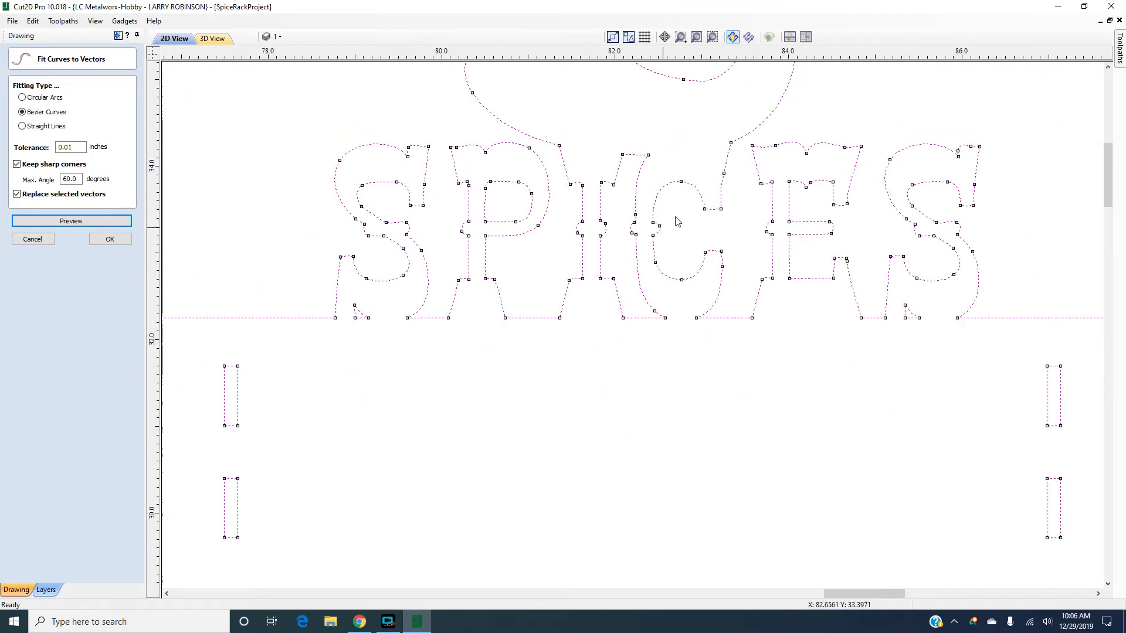
scroll(841, 188, down, 4)
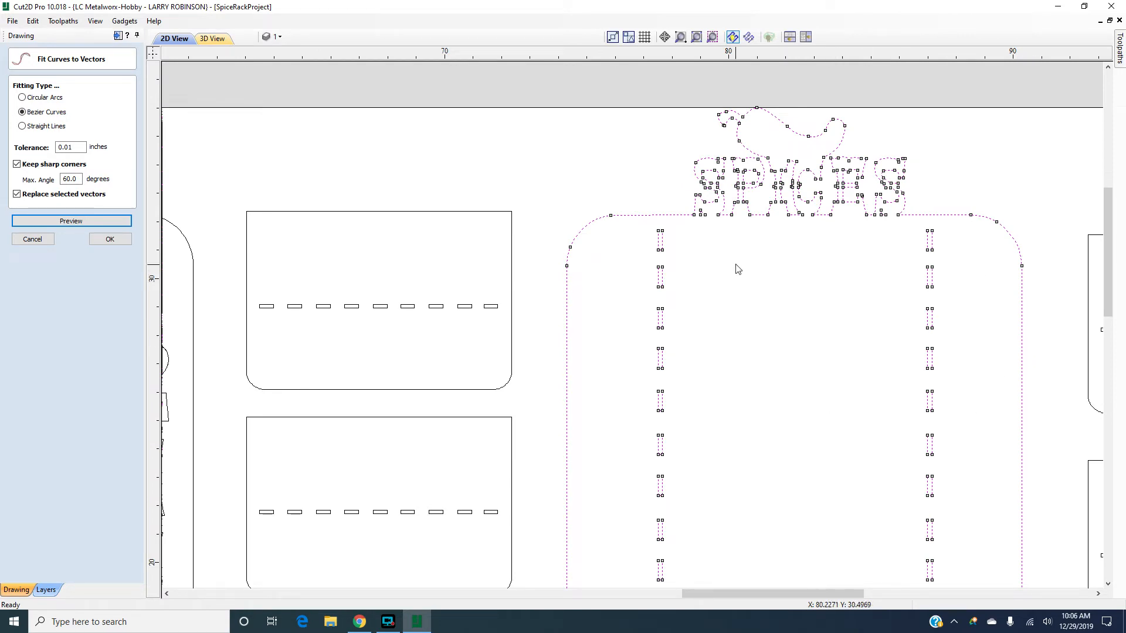
scroll(930, 409, down, 6)
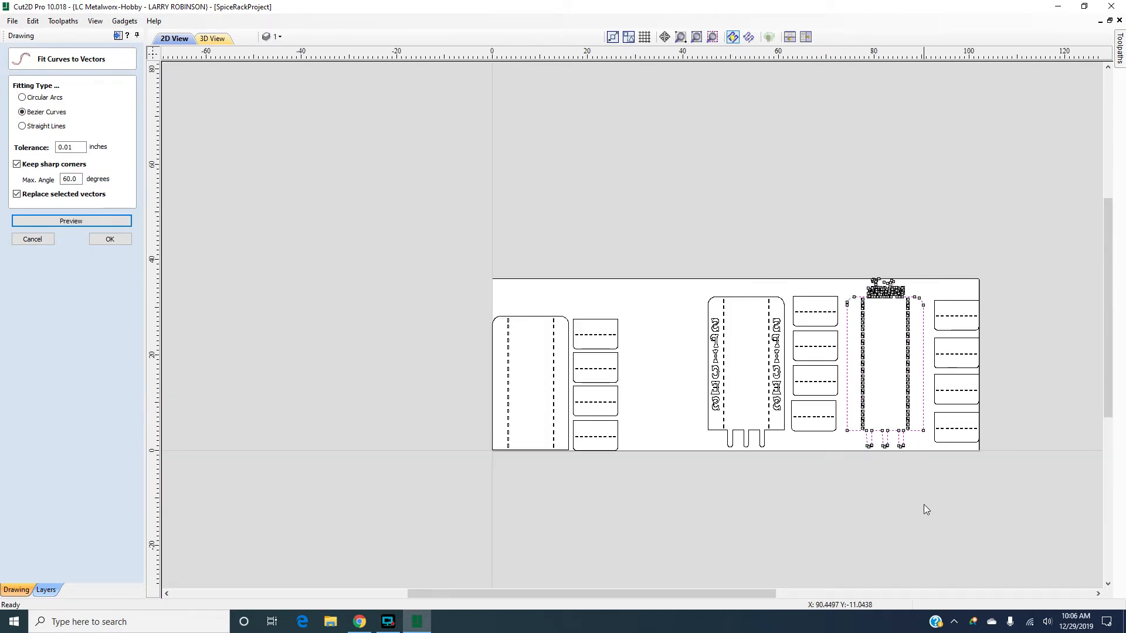
scroll(933, 448, up, 5)
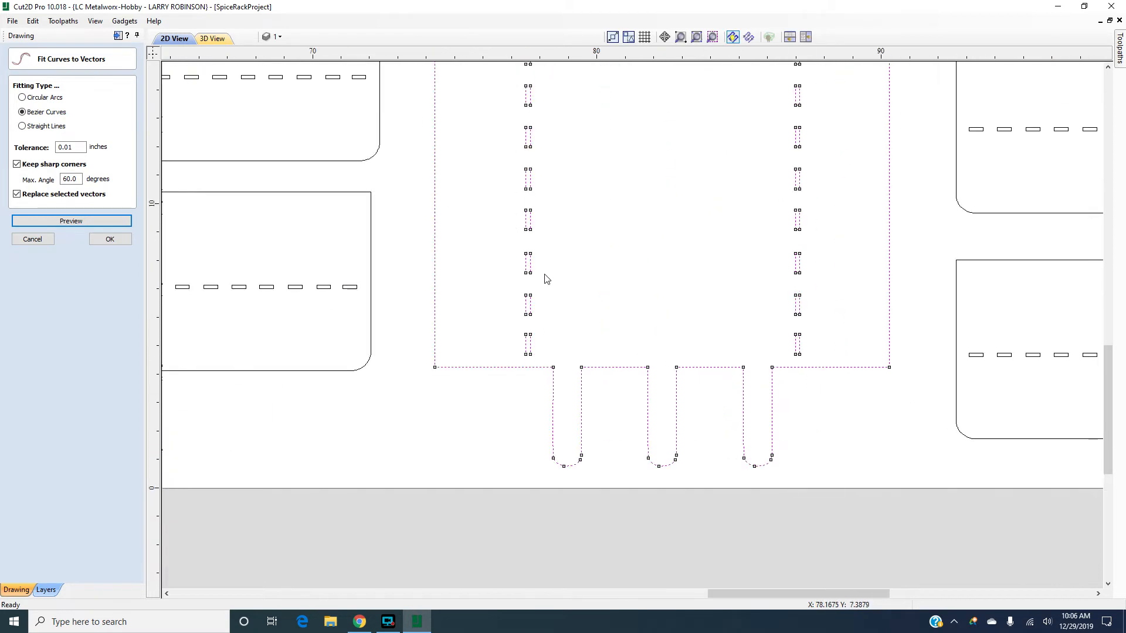
scroll(528, 203, up, 4)
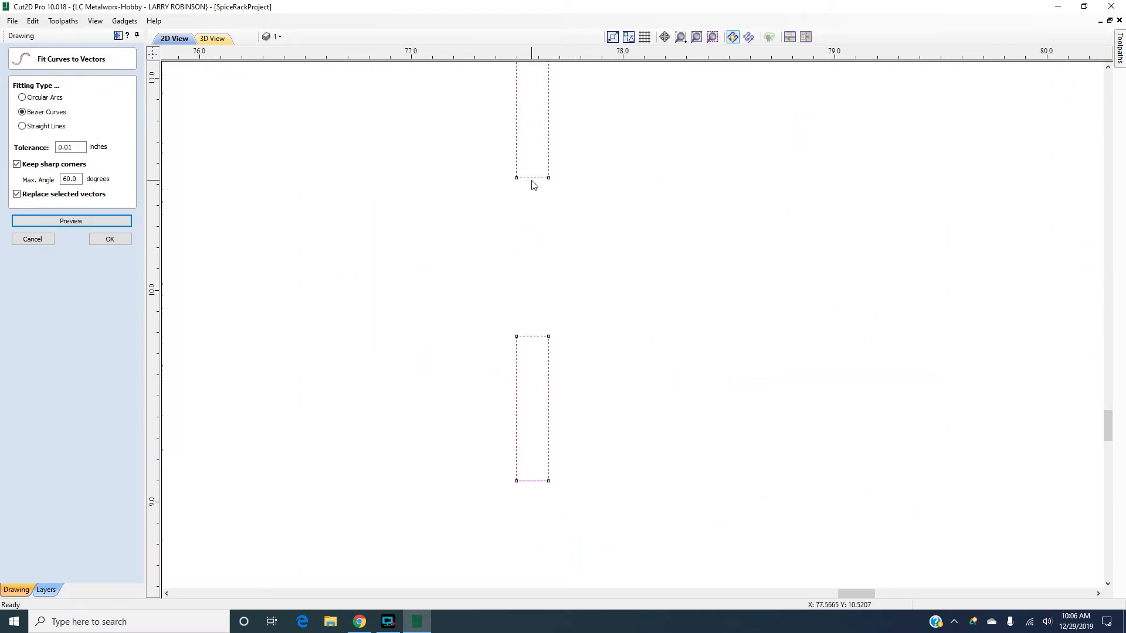
scroll(528, 188, down, 4)
scroll(521, 196, up, 5)
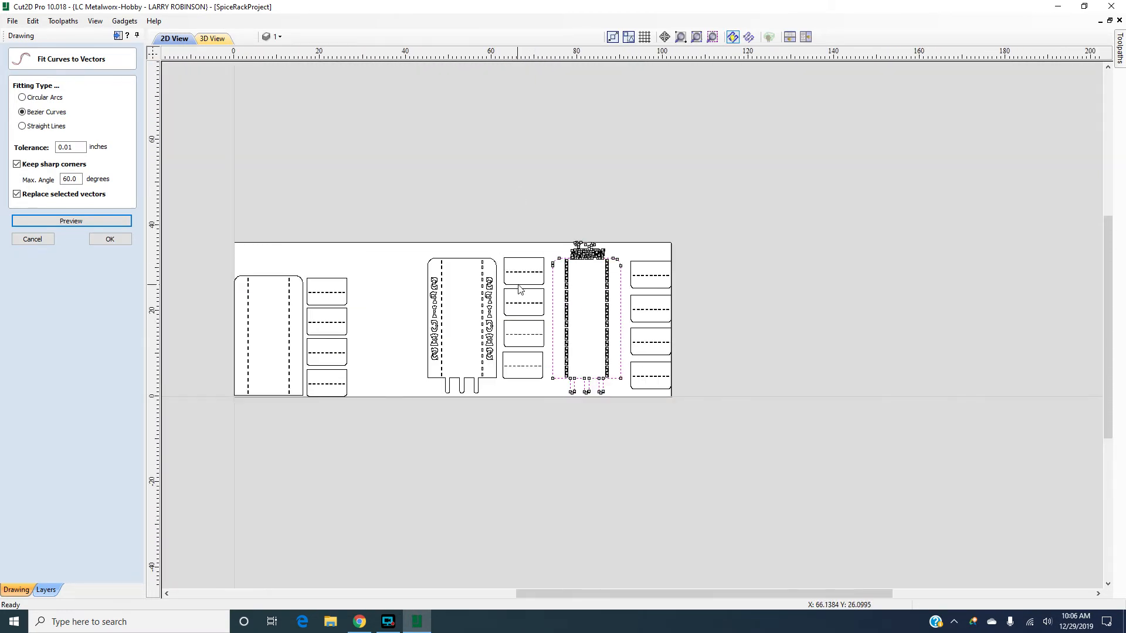
click(110, 240)
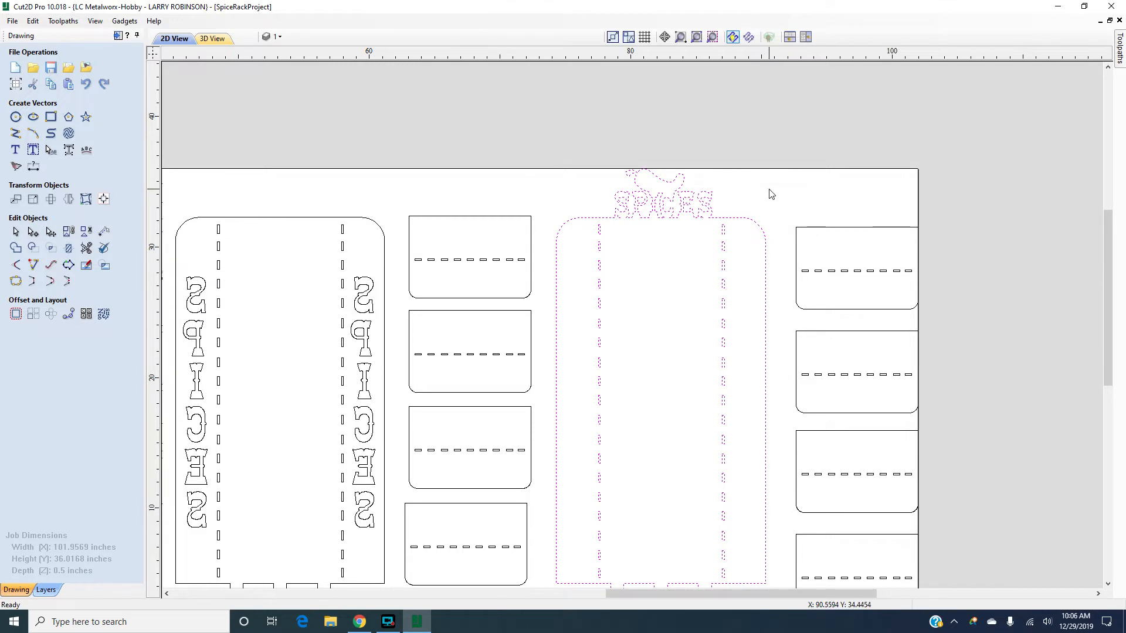
Display the fitted rack's nodes and examine them on the chili pepper, the SPICES lettering and the small triangle in the last S
key(n)
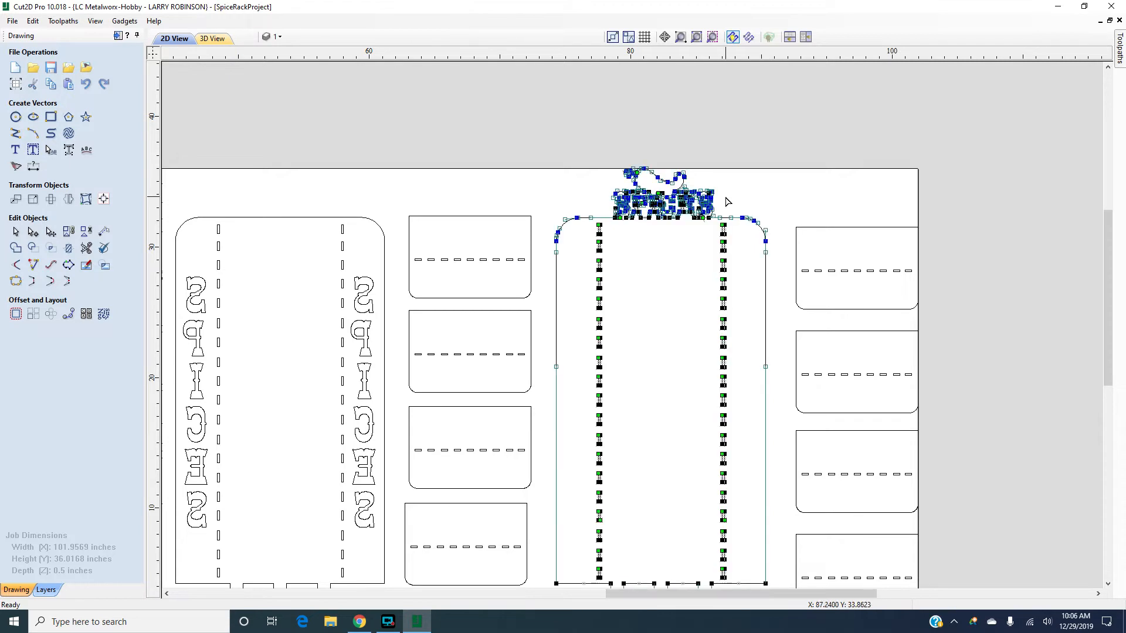
scroll(652, 189, up, 8)
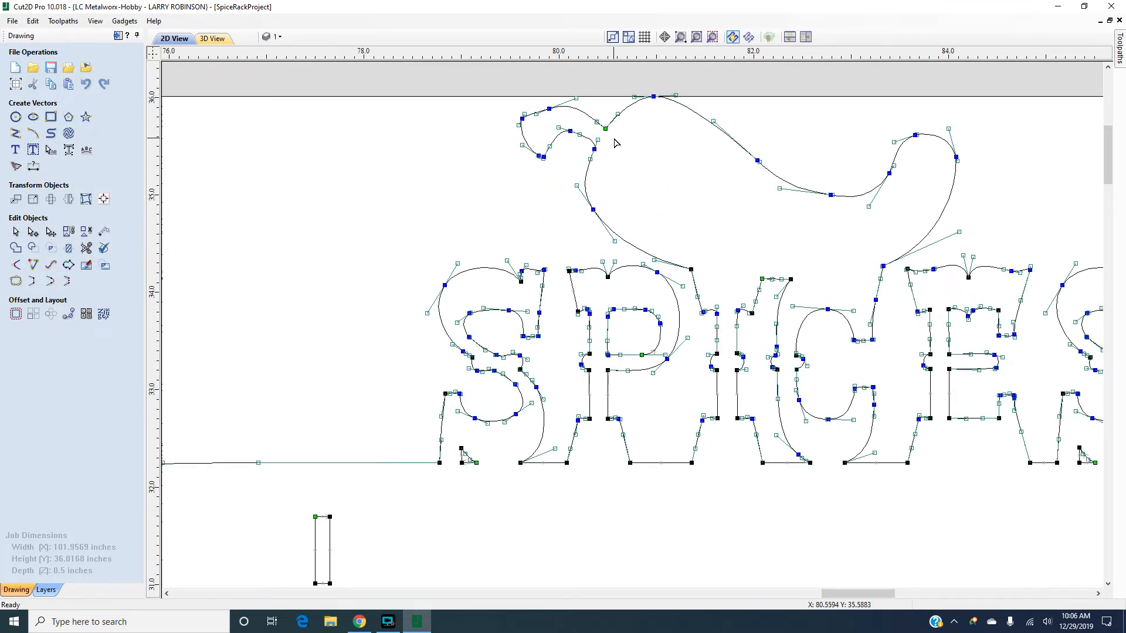
scroll(562, 322, up, 3)
scroll(540, 260, up, 2)
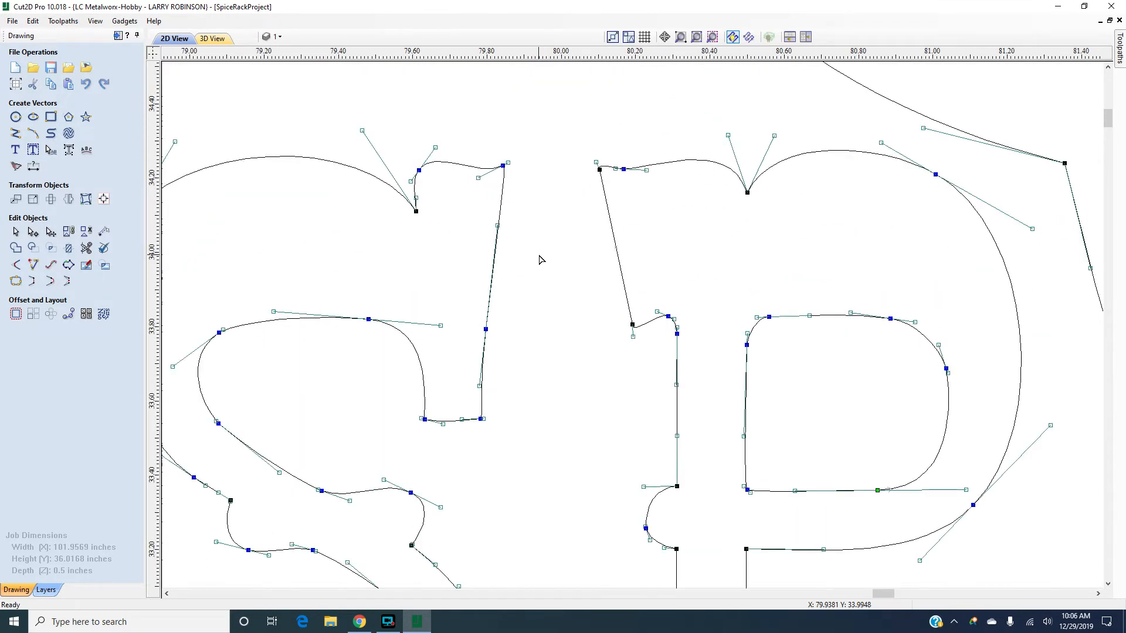
scroll(540, 259, down, 5)
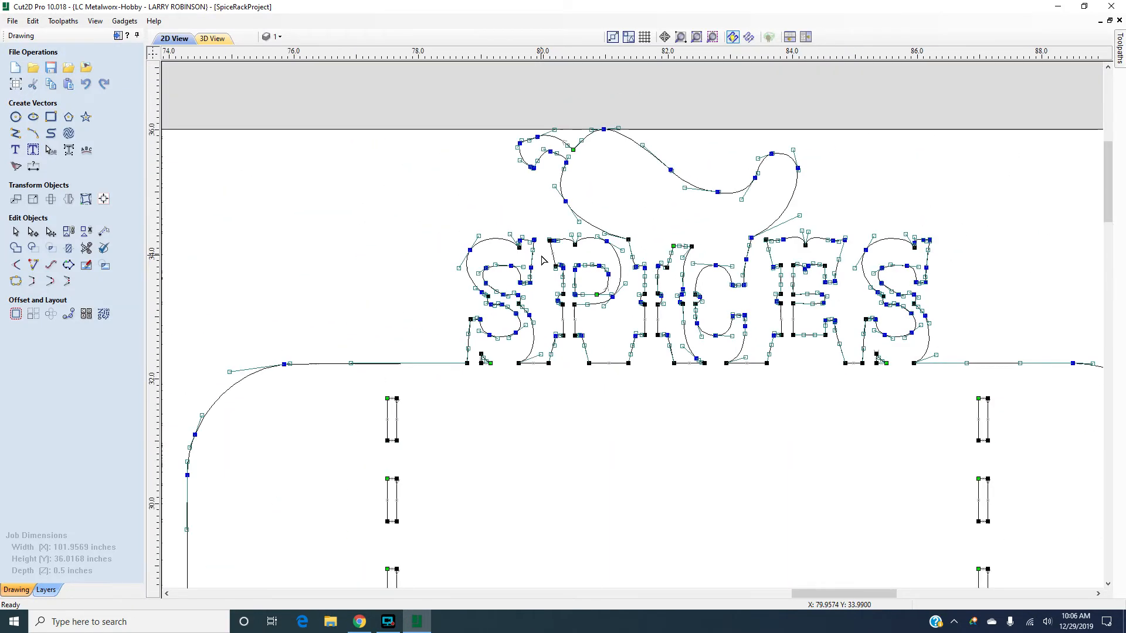
scroll(581, 284, down, 1)
scroll(742, 330, up, 3)
scroll(774, 332, up, 1)
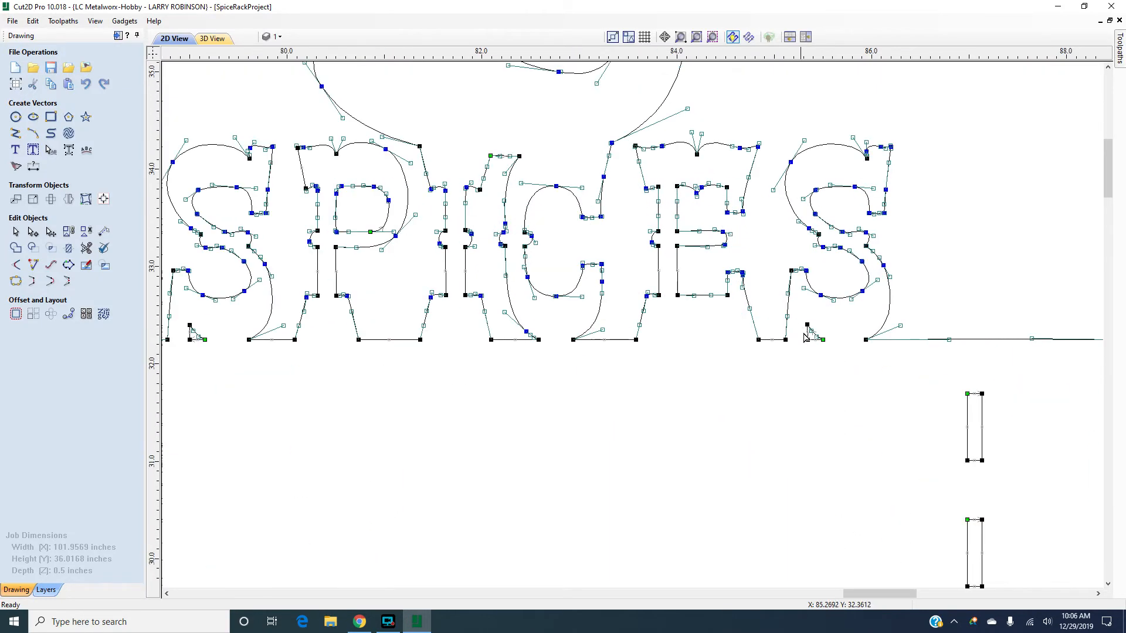
scroll(806, 338, up, 4)
scroll(840, 338, up, 3)
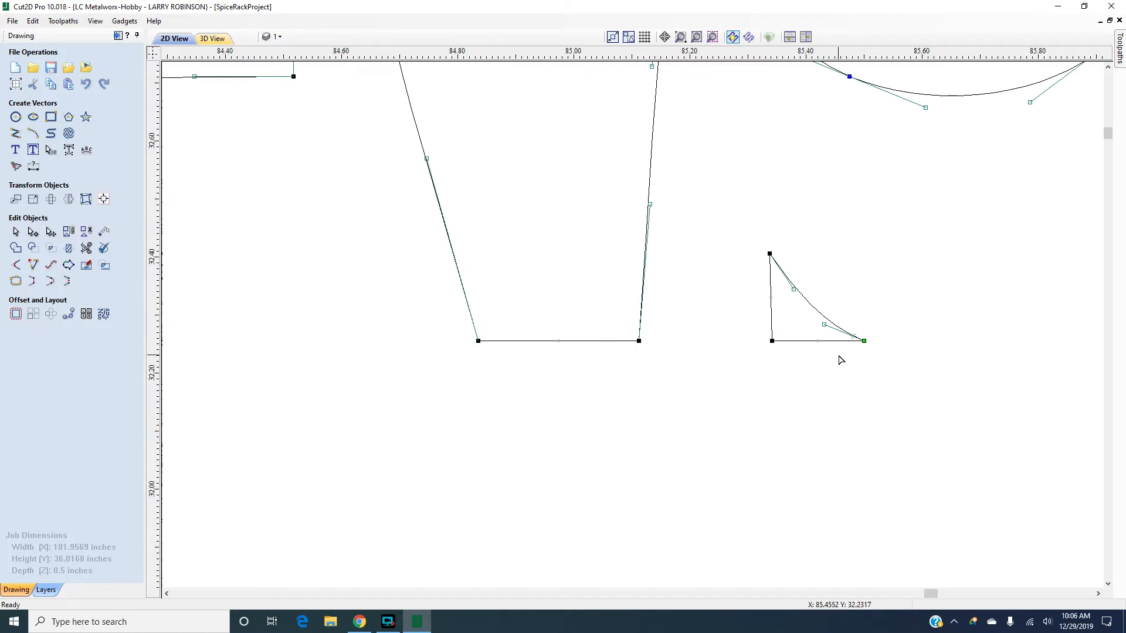
Examine the fitted nodes on the header rack's upper-left rounded corner, and leave node editing
scroll(835, 359, down, 3)
scroll(821, 368, down, 8)
scroll(565, 395, up, 1)
scroll(522, 369, up, 3)
scroll(520, 361, down, 4)
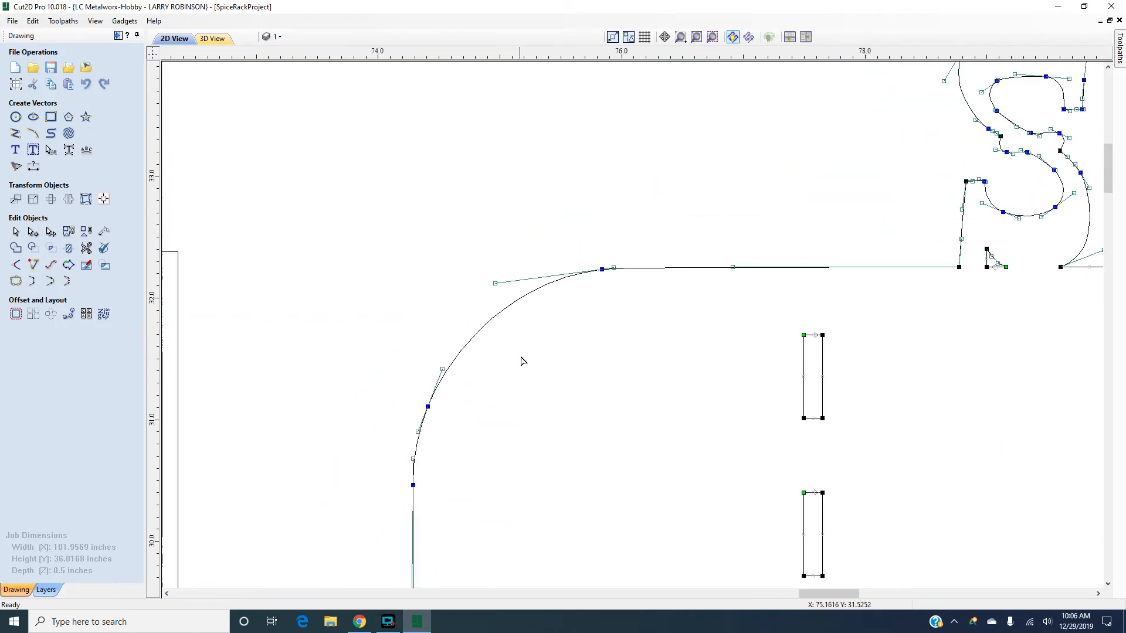
scroll(522, 364, down, 5)
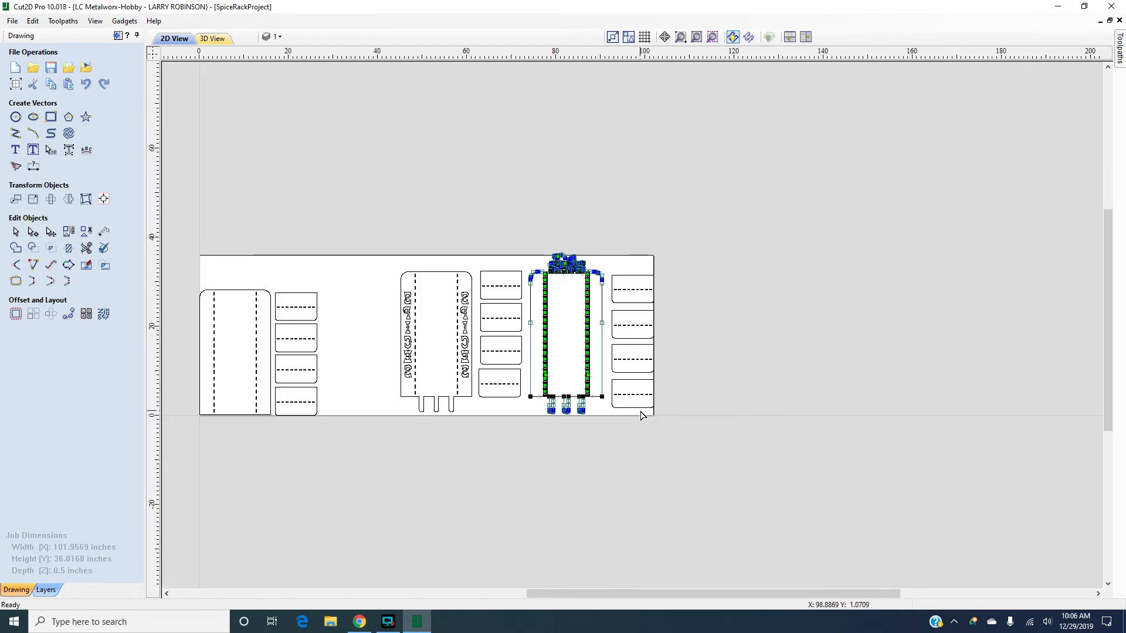
scroll(629, 411, up, 2)
key(n)
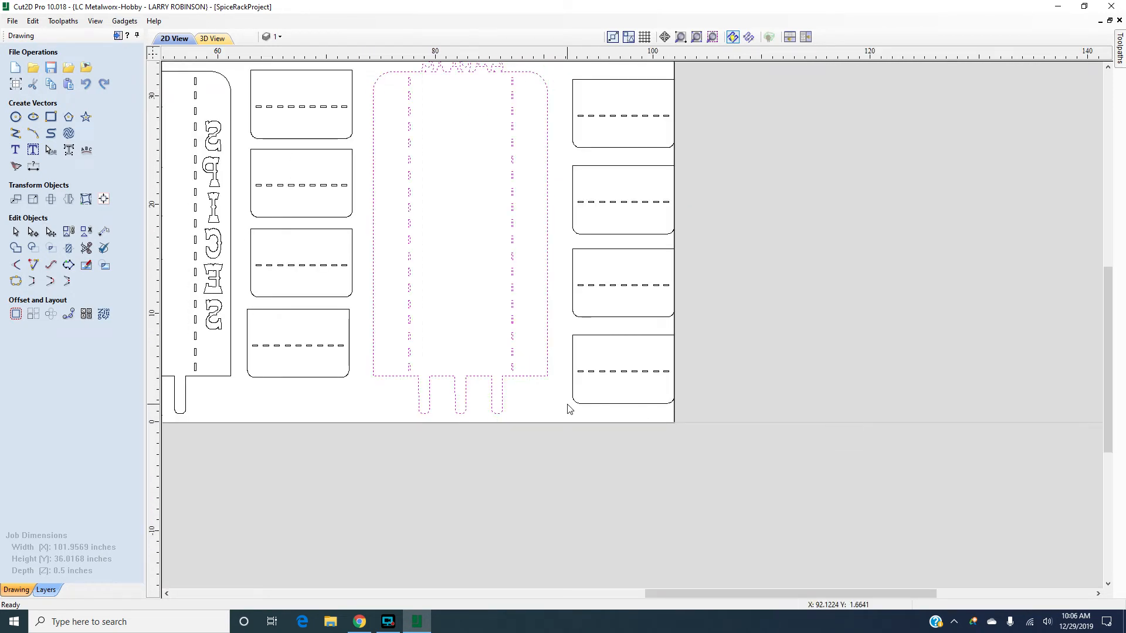
Run the Vector Validator on the selected header rack to search for zero-length spans, overlaps and intersections
scroll(467, 97, up, 2)
scroll(467, 96, down, 4)
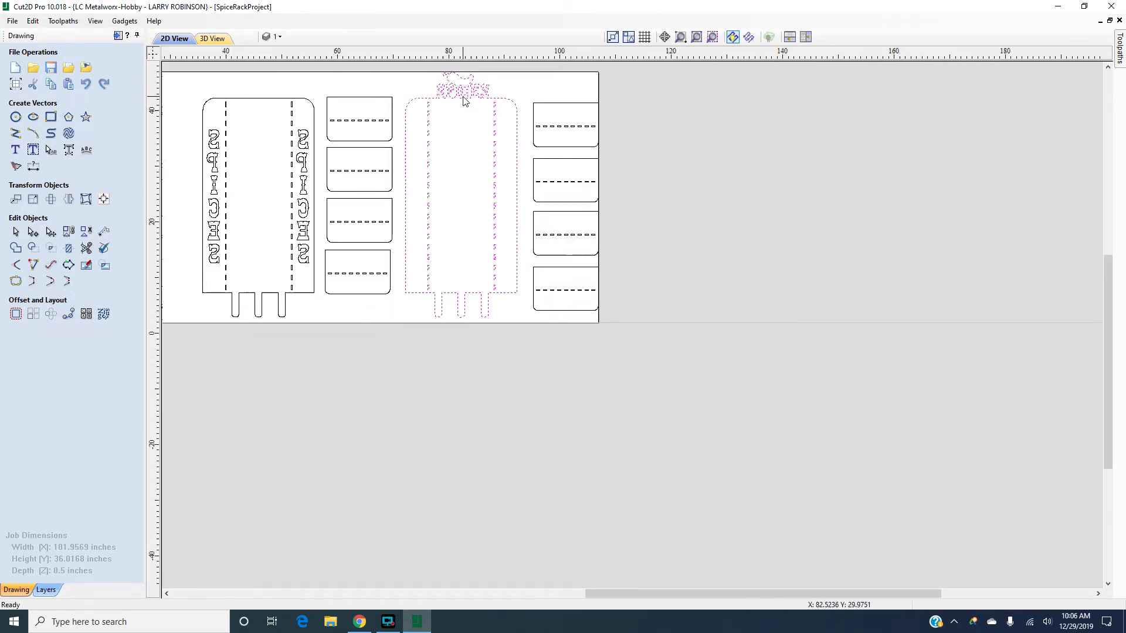
scroll(459, 126, up, 2)
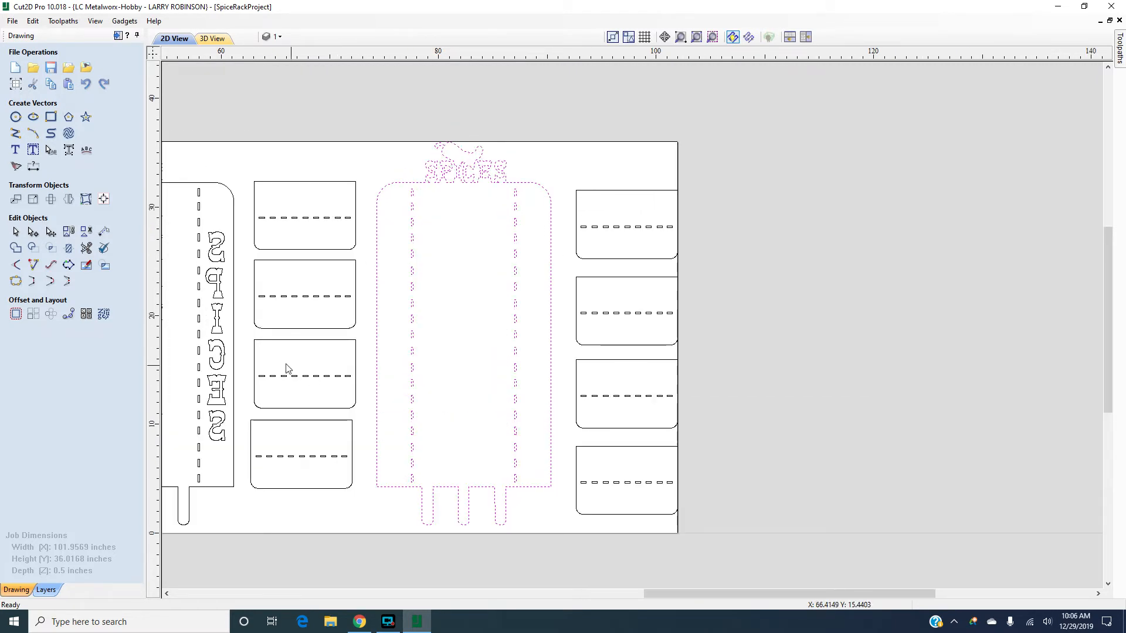
click(103, 250)
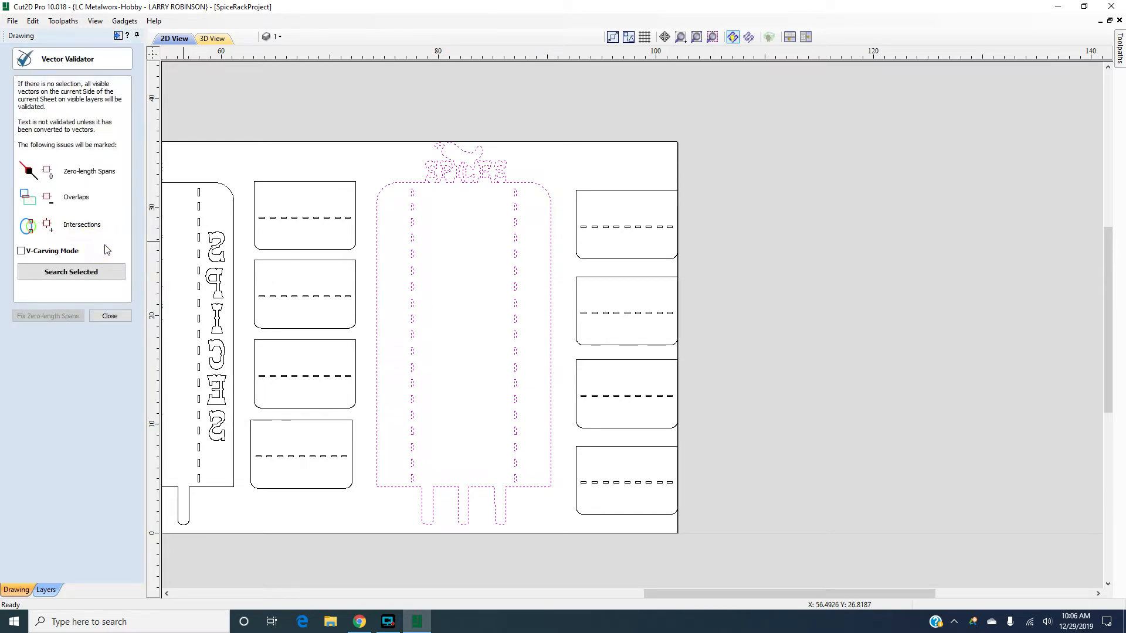
click(73, 275)
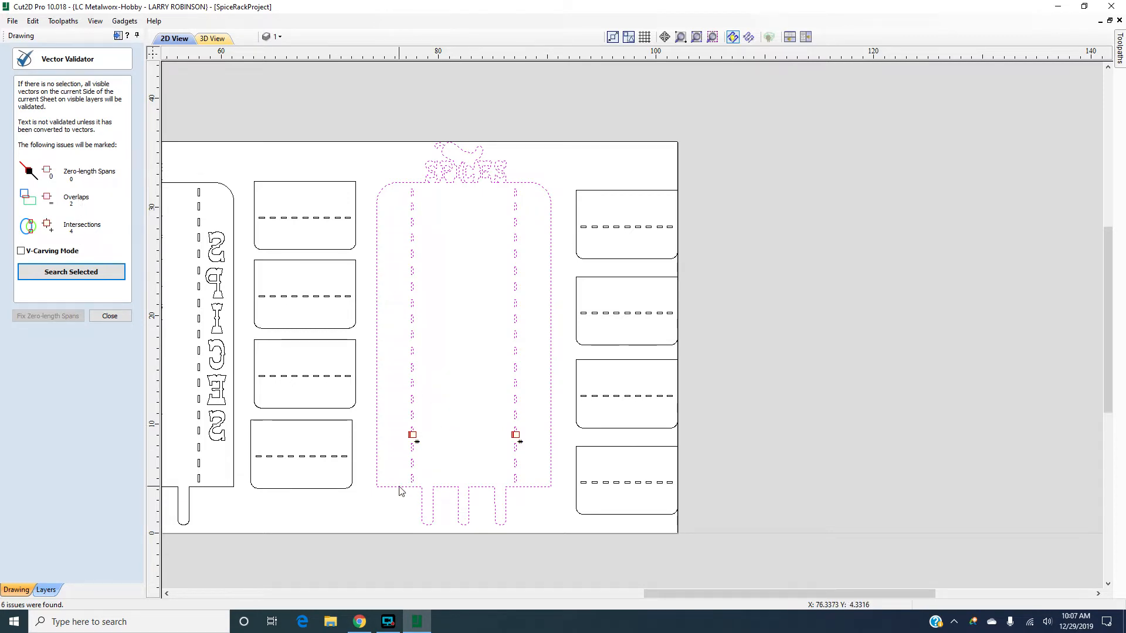
Examine the issue markers on the left slot column, close the Vector Validator, and clear the rack selection
scroll(414, 440, up, 2)
scroll(414, 441, up, 2)
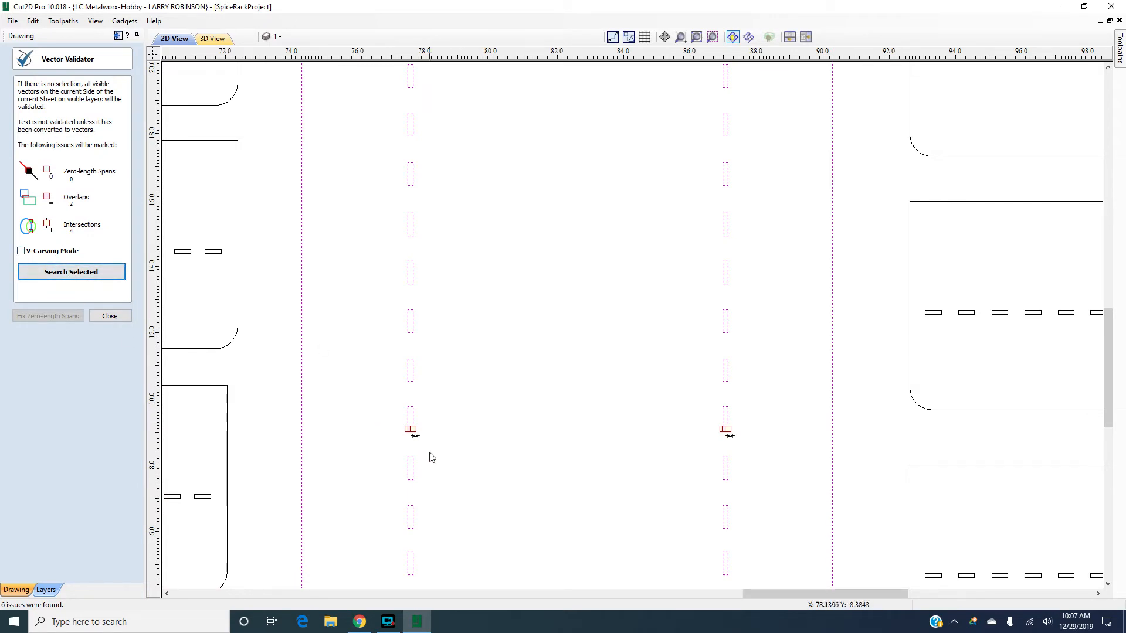
scroll(415, 448, up, 10)
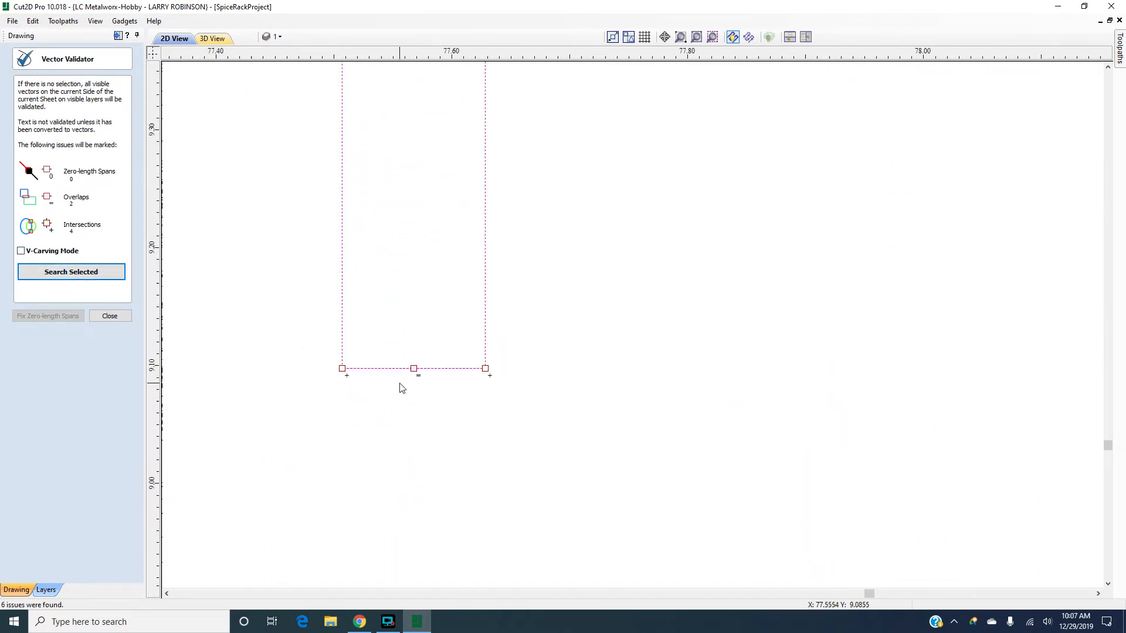
scroll(401, 388, up, 2)
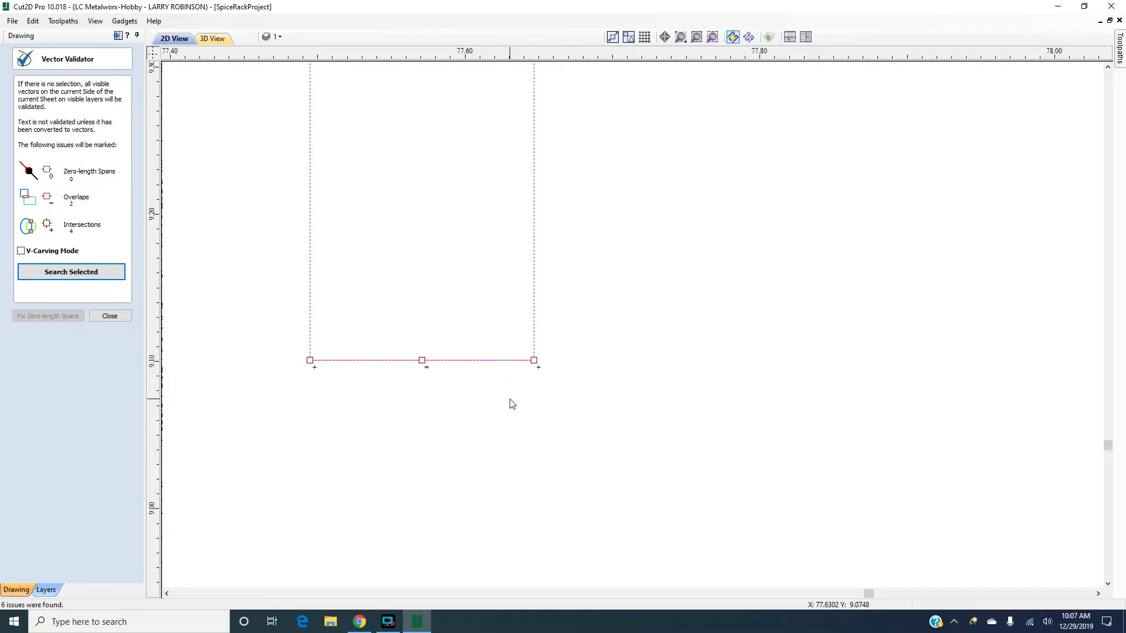
scroll(510, 402, down, 5)
scroll(502, 396, down, 6)
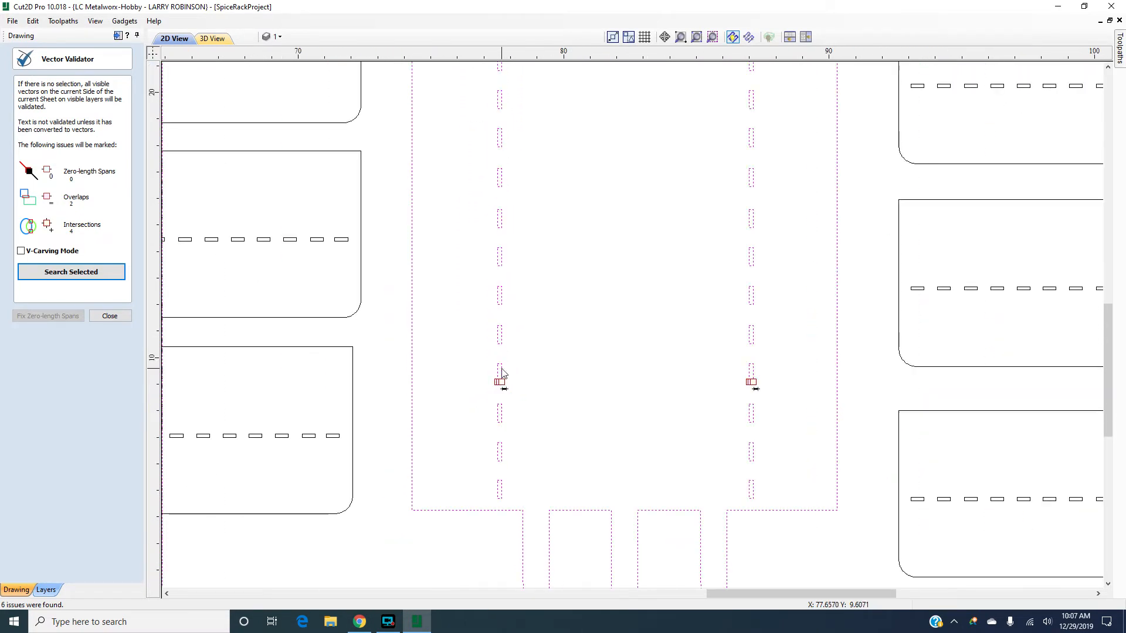
scroll(630, 393, up, 1)
scroll(609, 482, down, 1)
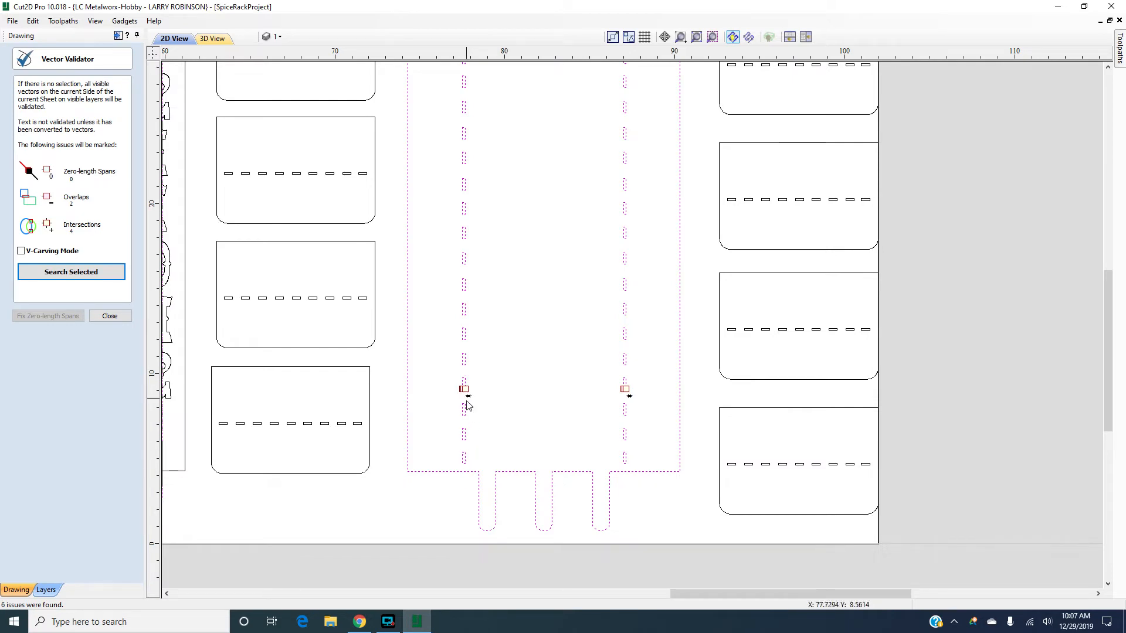
click(110, 316)
click(509, 398)
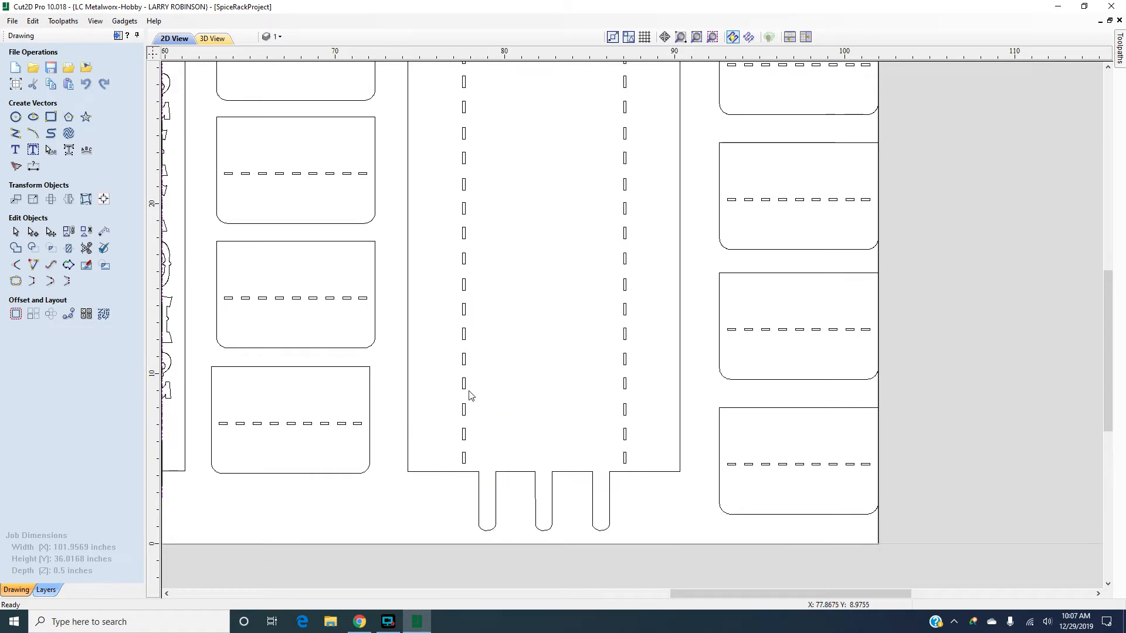
Select the rectangular slot that is fourth from the bottom in the header rack's left slot column
scroll(464, 390, up, 5)
scroll(466, 393, up, 5)
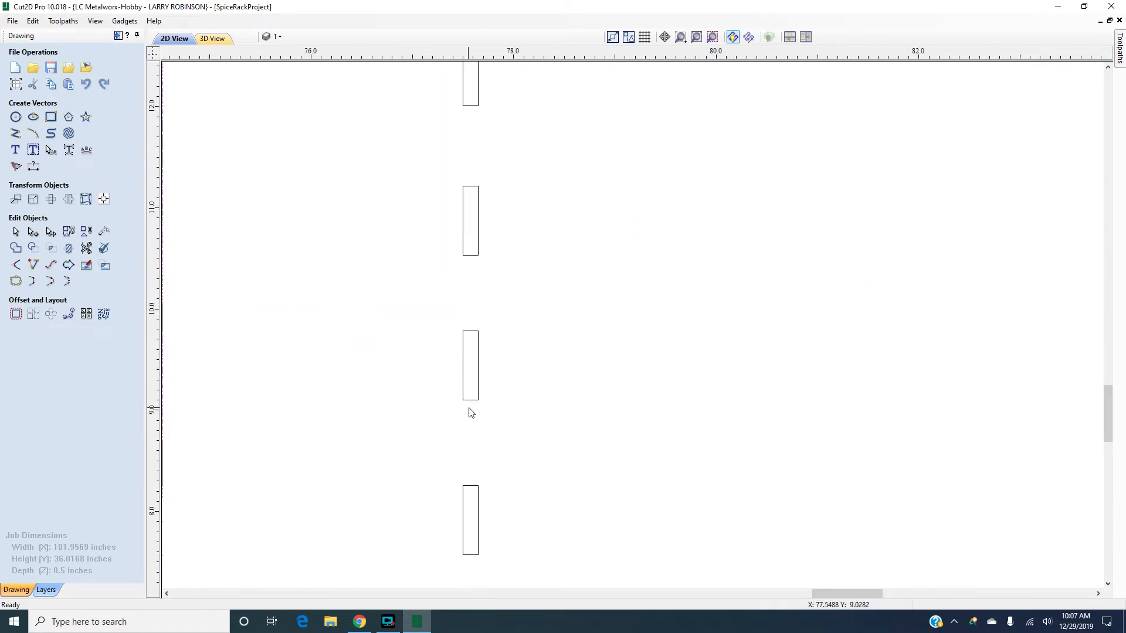
scroll(480, 387, down, 1)
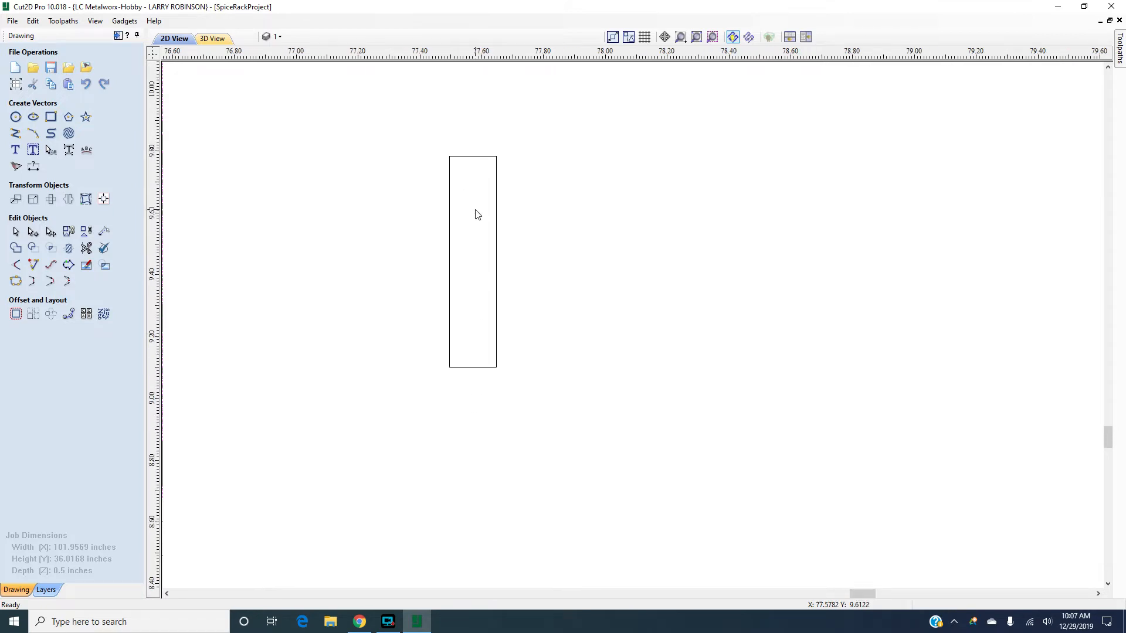
click(496, 235)
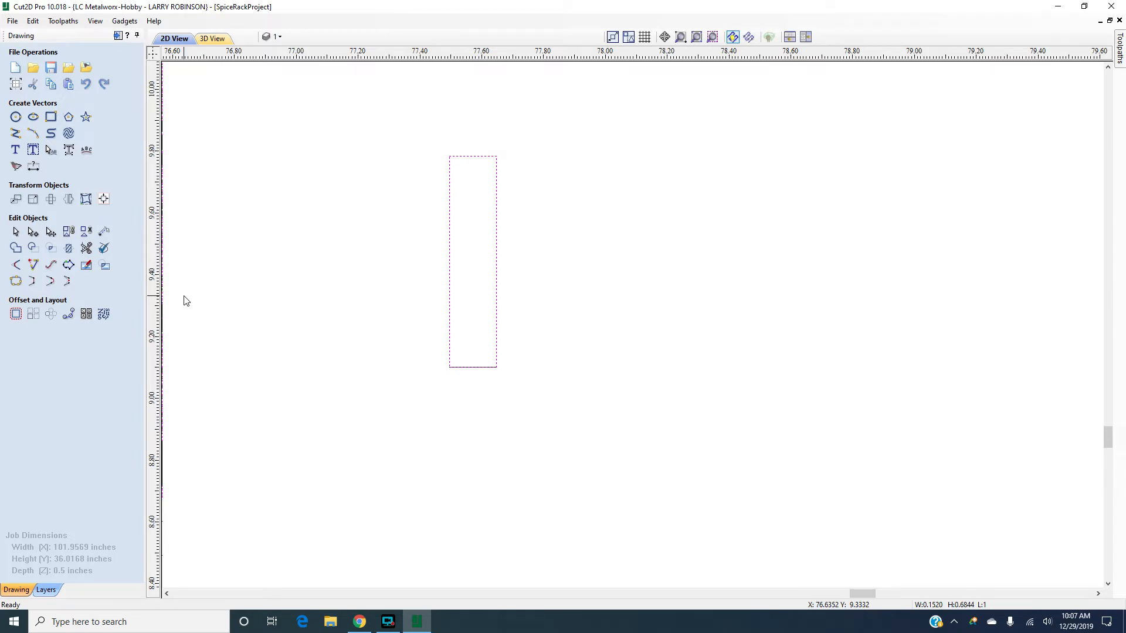
Nudge the selected slot up five steps and back down, and check its position in Move Selection
key(Up)
key(Up)
key(Up)
key(Up)
key(Up)
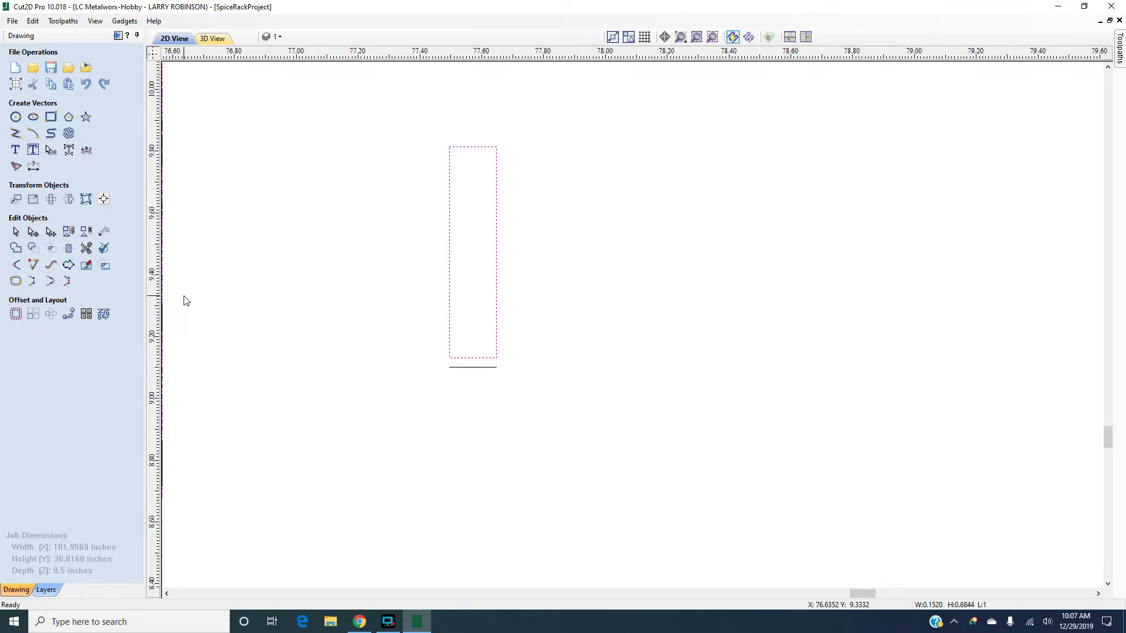
key(Down)
key(Down)
key(Down)
key(Down)
key(Down)
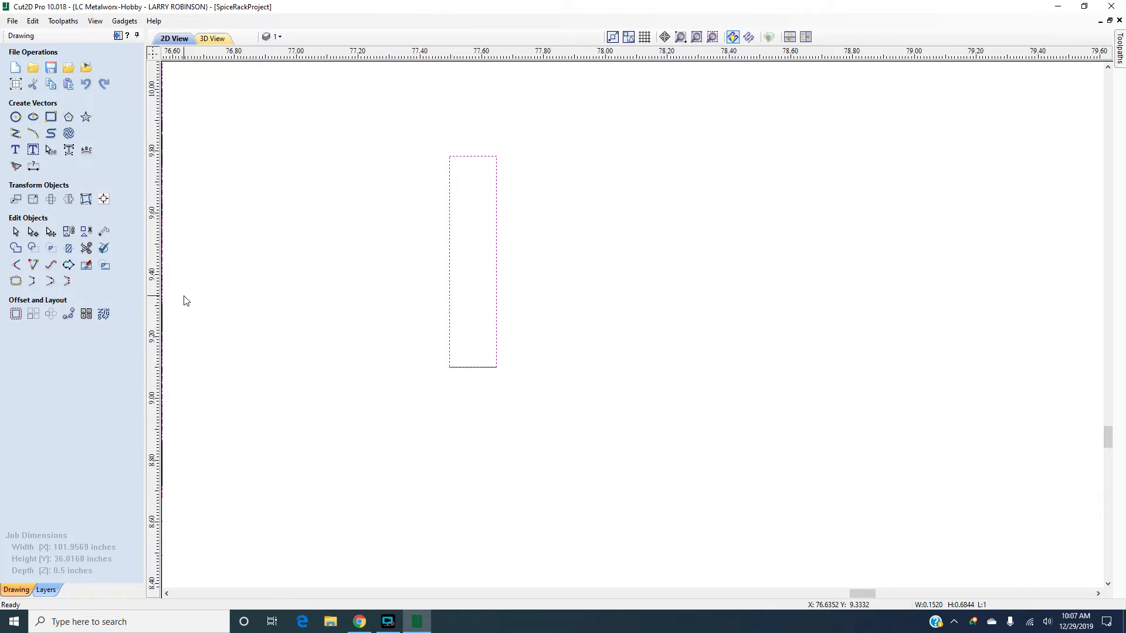
click(15, 201)
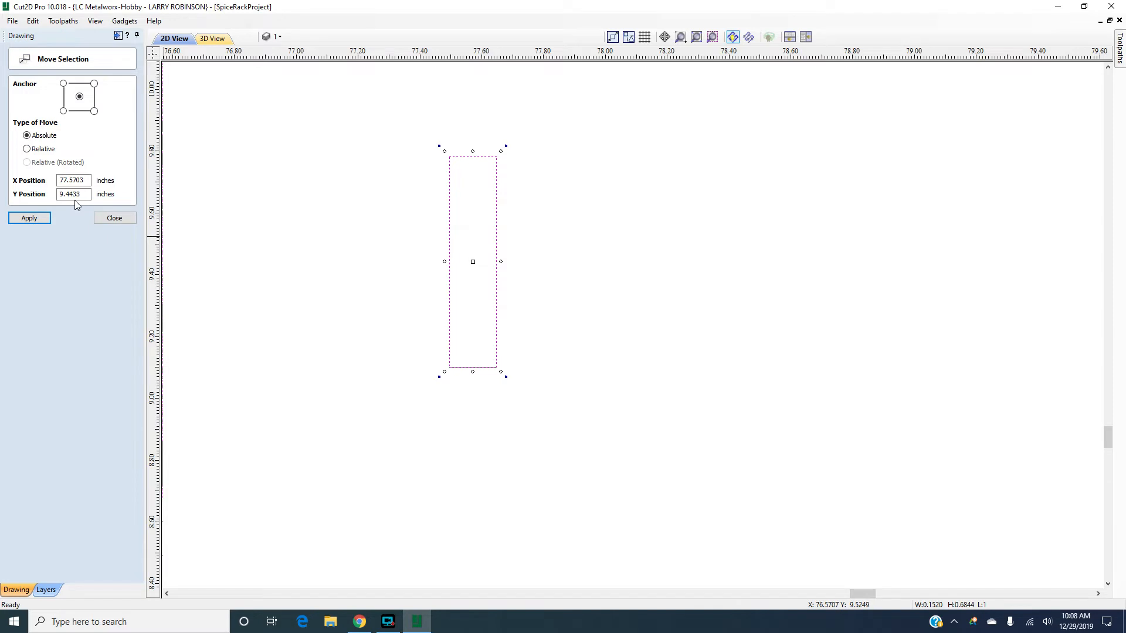
click(114, 219)
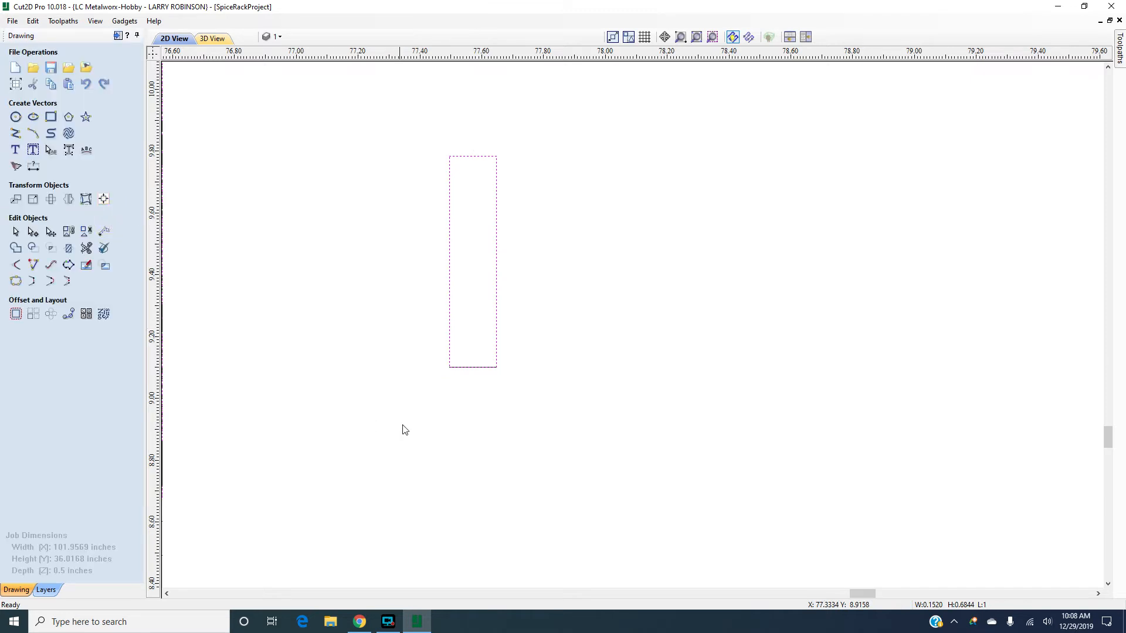
Nudge the selected slot slightly upward, clear of the separate line overlapping its bottom edge
key(Up)
key(Up)
key(Up)
key(Up)
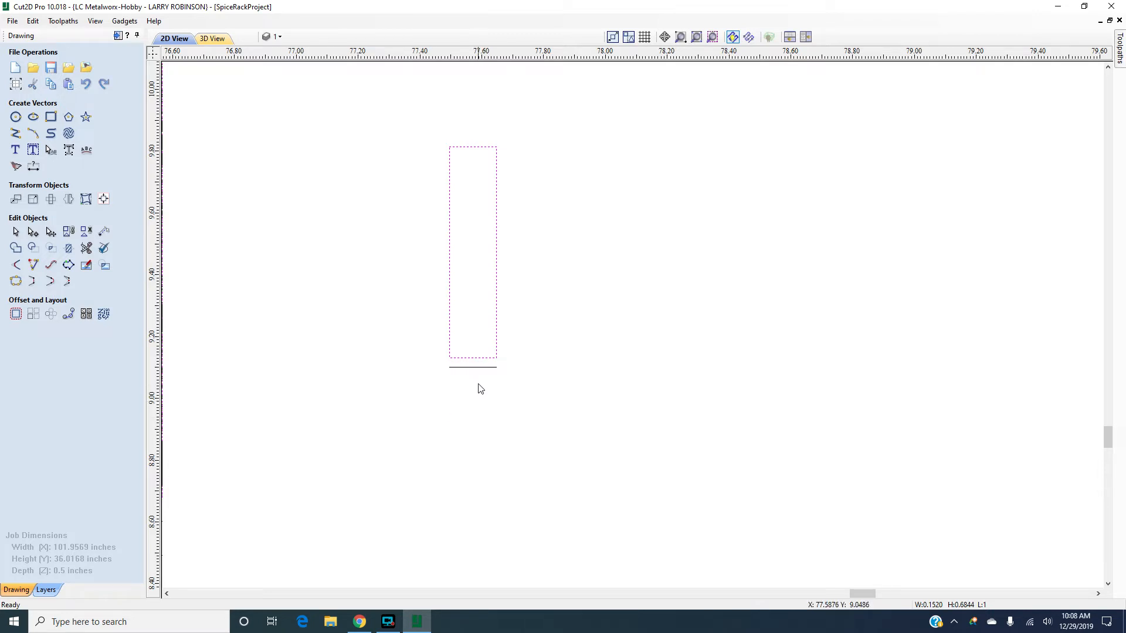
Delete the separate line below the raised slot in the left column, then nudge the slot back down five steps
click(474, 368)
key(Delete)
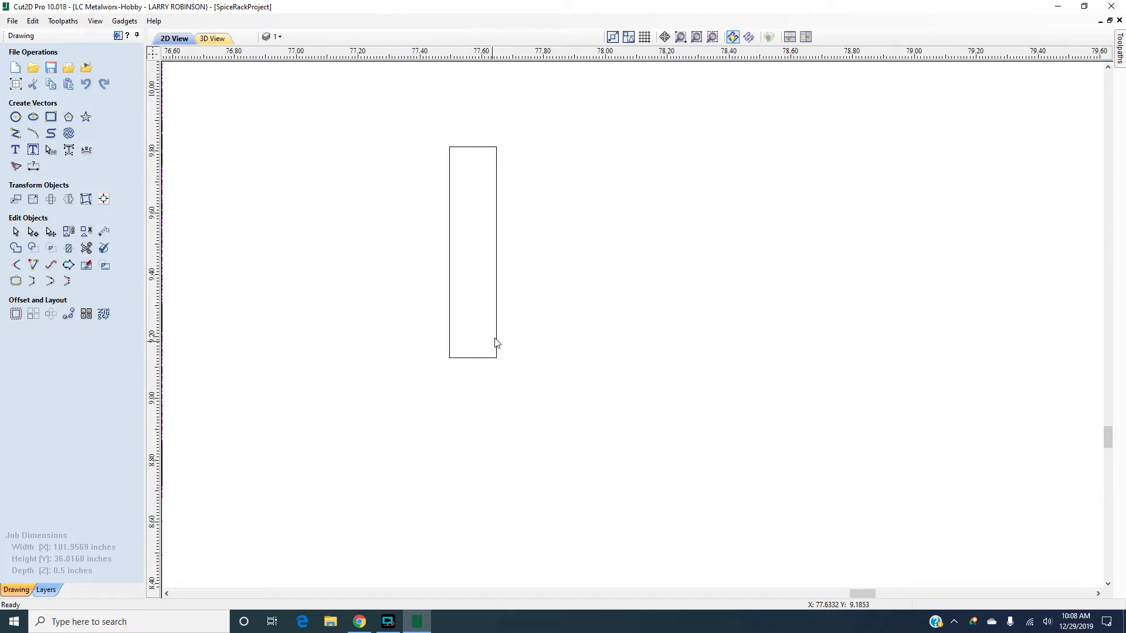
click(497, 291)
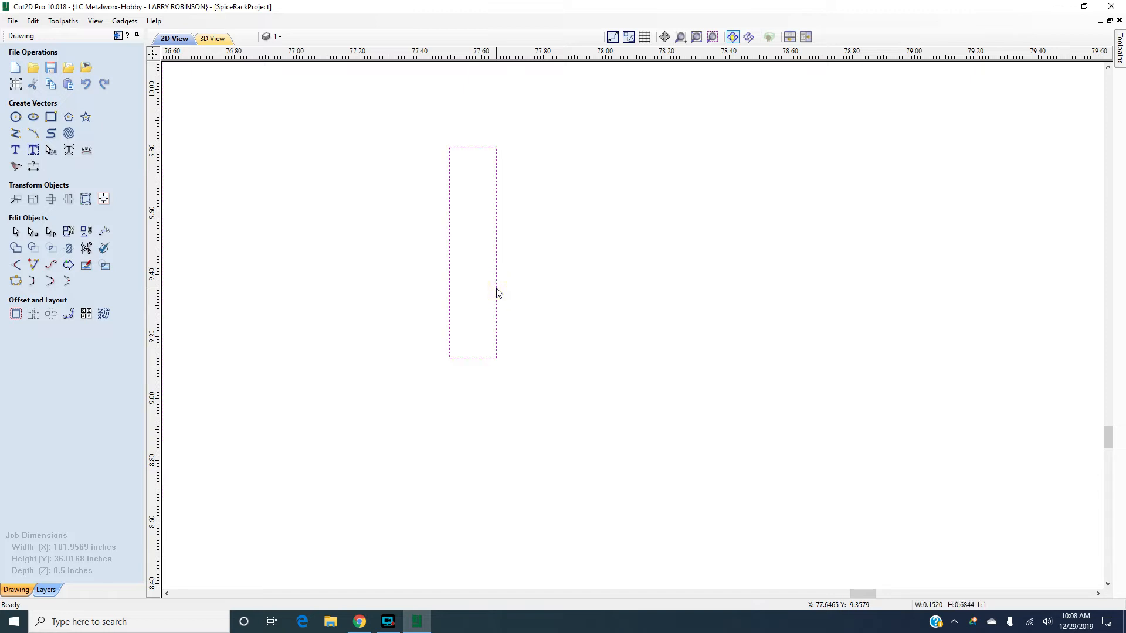
key(Down)
key(Down)
key(Down)
key(Down)
key(Down)
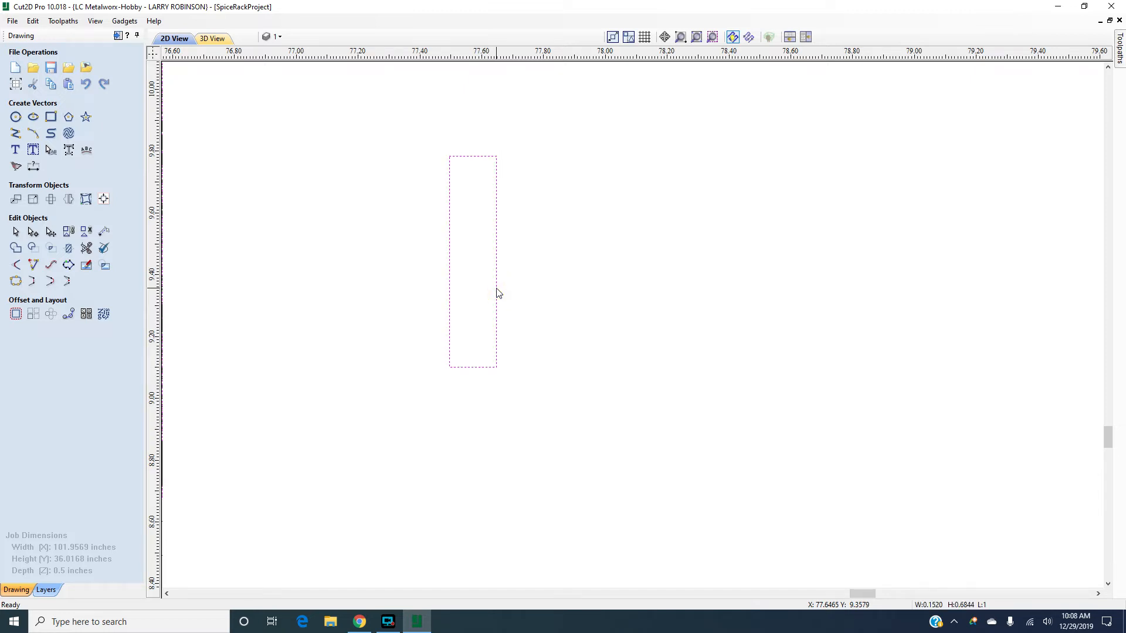
Check the slot's absolute position in Move Selection, then close it and clear the selection
click(16, 200)
click(61, 194)
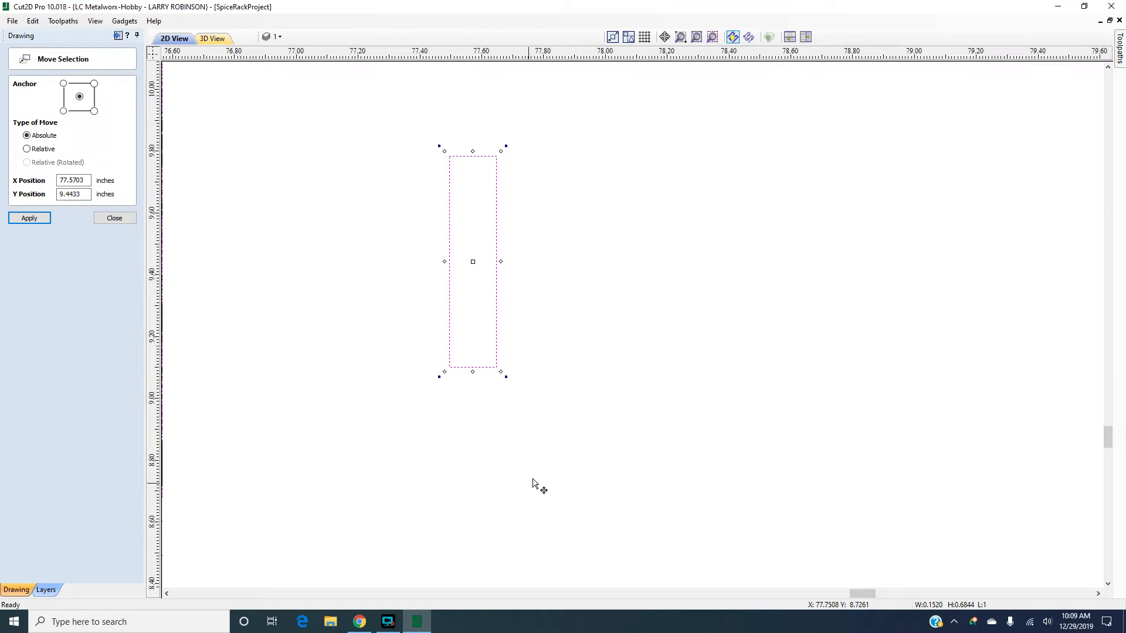
click(112, 218)
click(607, 347)
Select the slot fourth from the bottom in the header rack's right slot column and nudge it slightly upward, clear of the overlapping line
scroll(610, 348, down, 10)
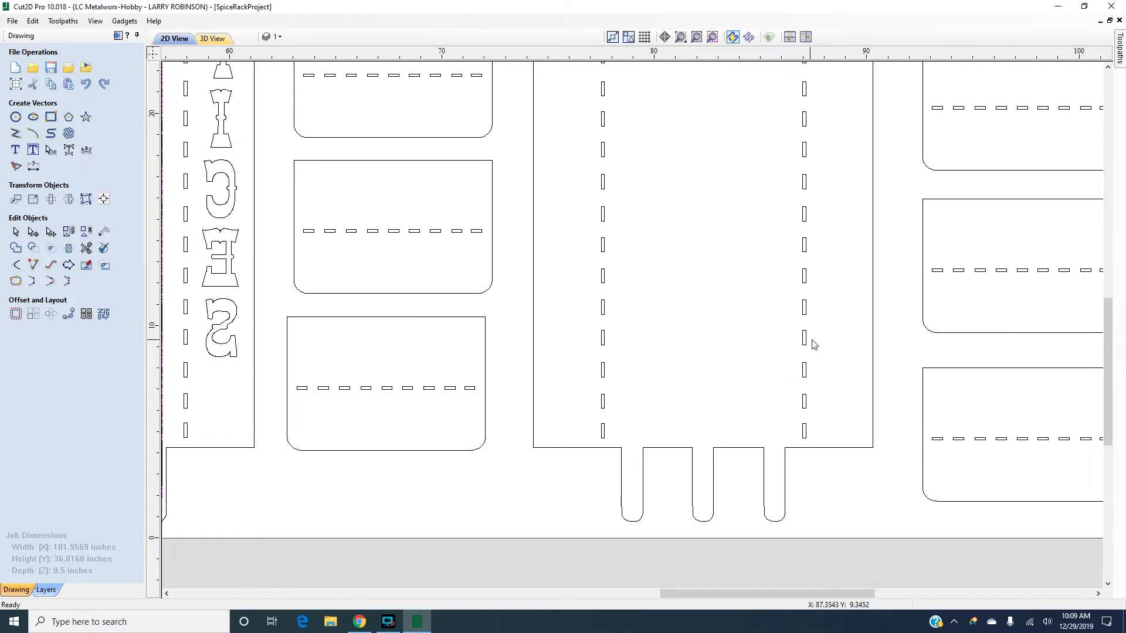
scroll(811, 346, up, 6)
scroll(748, 343, up, 4)
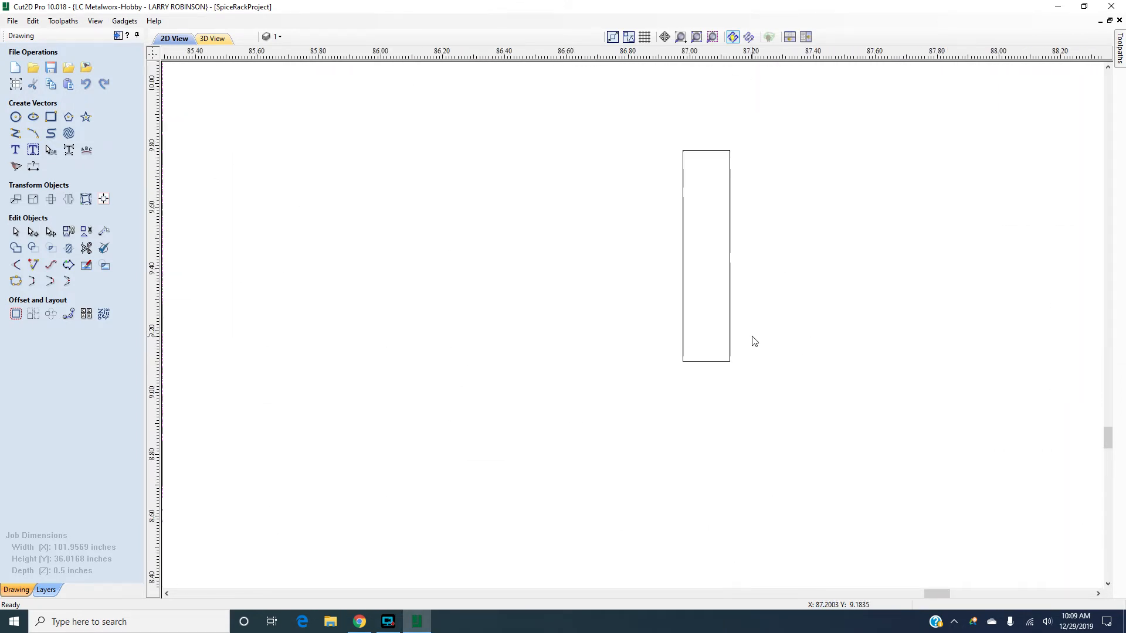
scroll(734, 271, down, 1)
scroll(730, 106, up, 2)
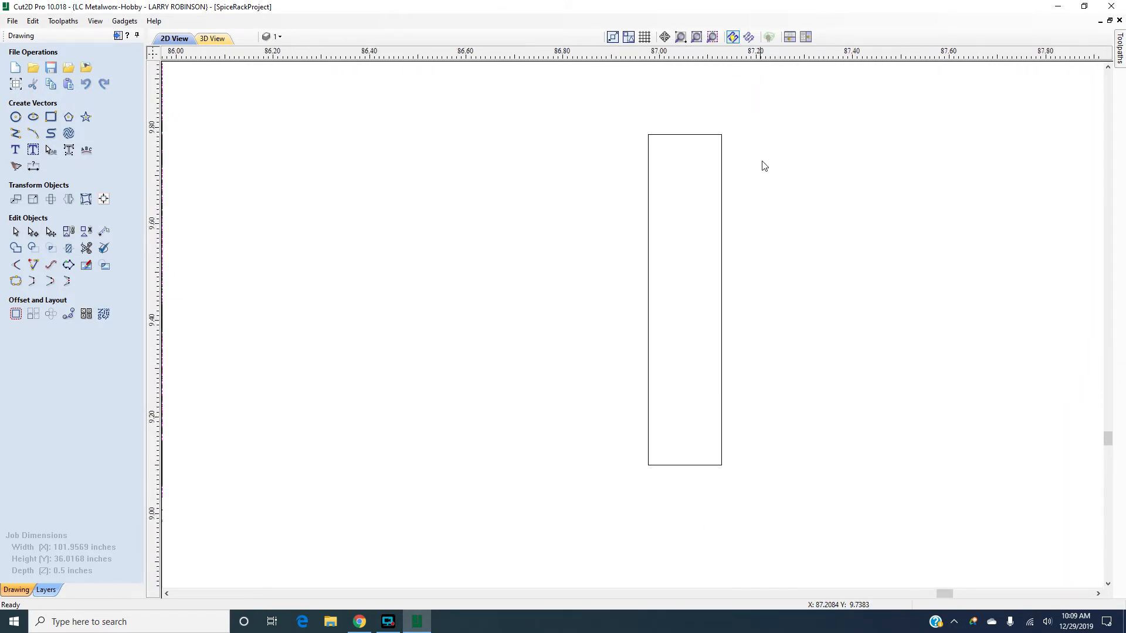
click(704, 465)
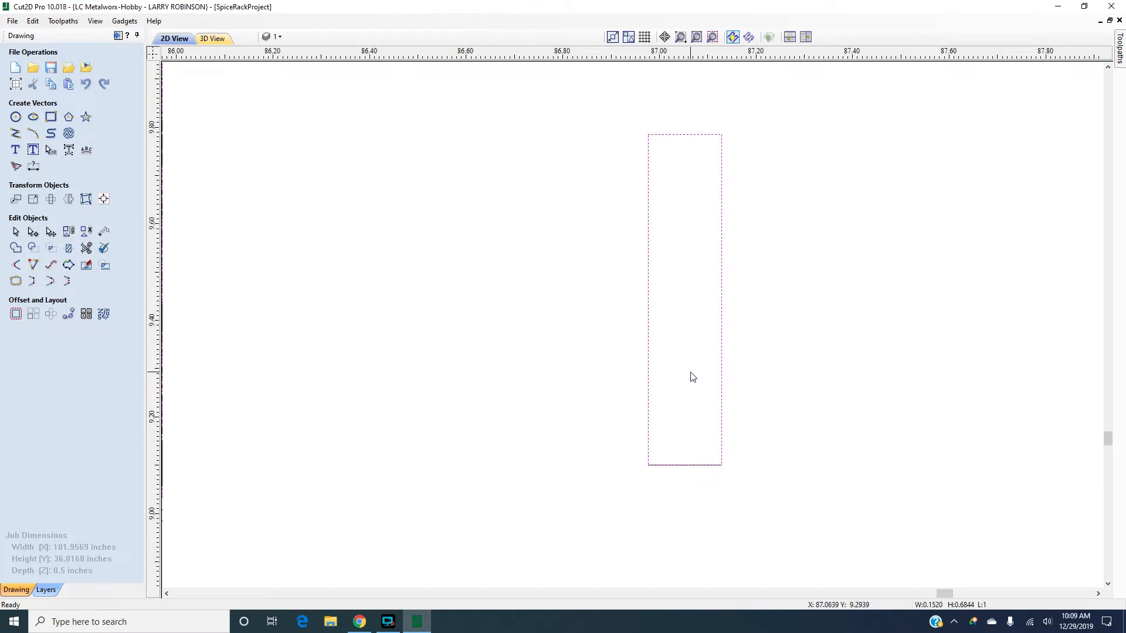
key(Up)
key(Up)
key(Up)
key(Up)
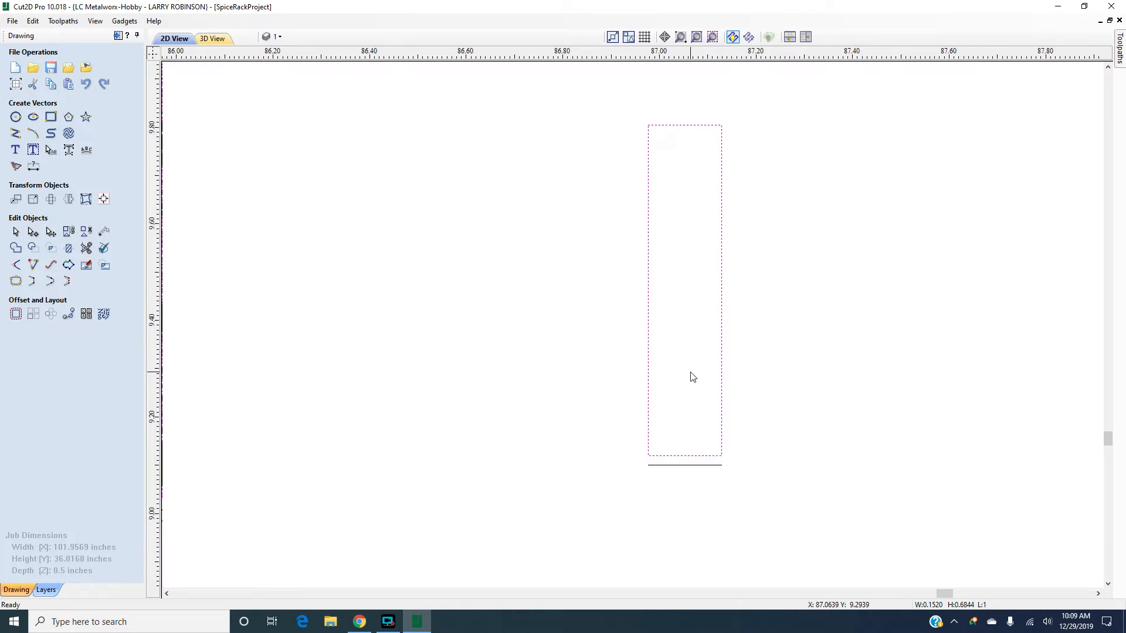
Delete the separate line below the right-column slot, nudge the slot back down, and clear the selection
click(681, 466)
key(Delete)
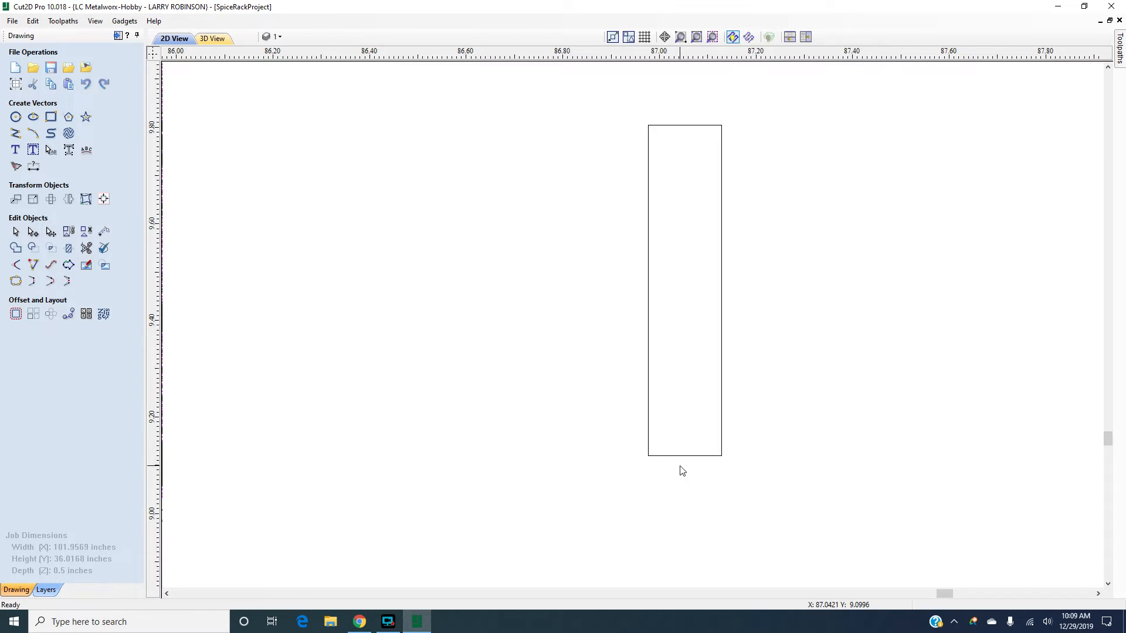
click(690, 456)
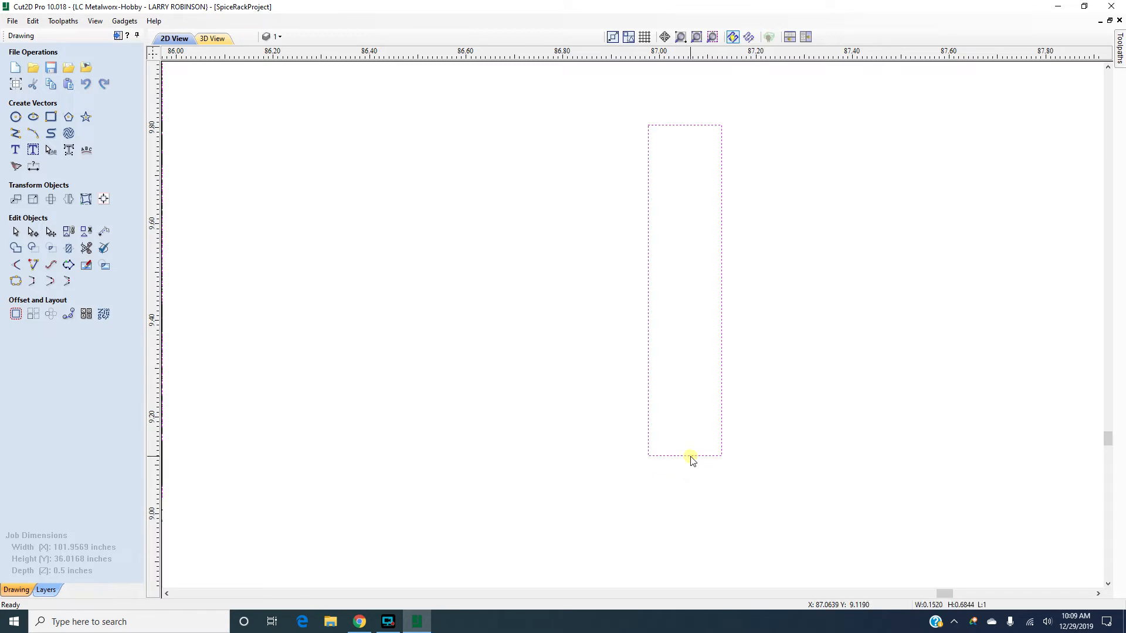
key(Down)
key(Down)
key(Down)
key(Down)
key(Down)
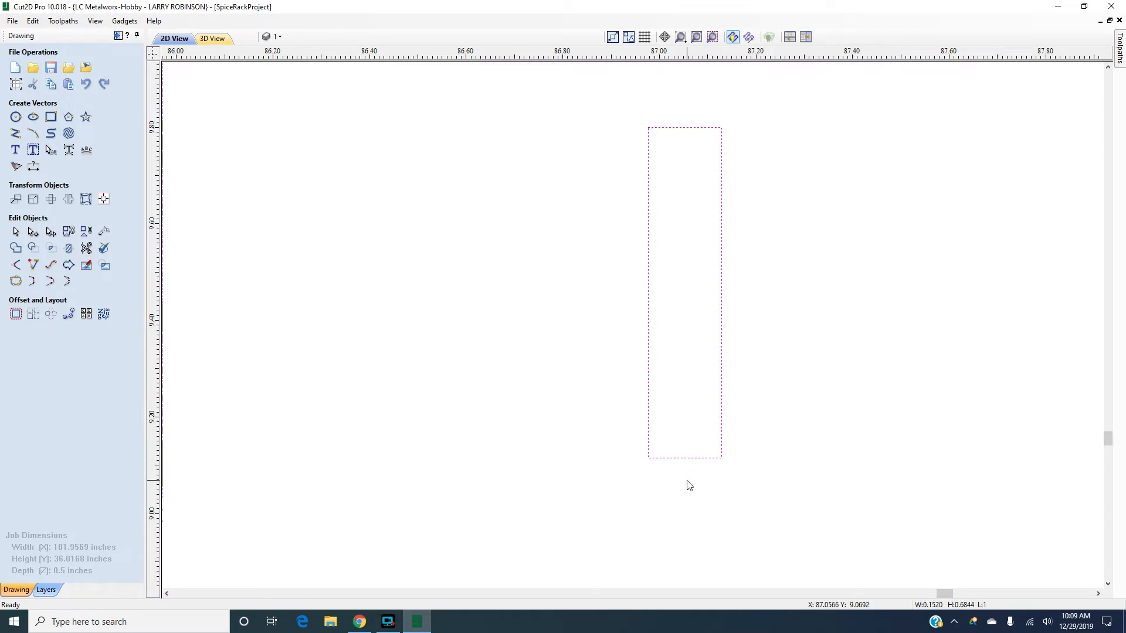
click(550, 445)
scroll(561, 444, down, 4)
scroll(592, 440, up, 8)
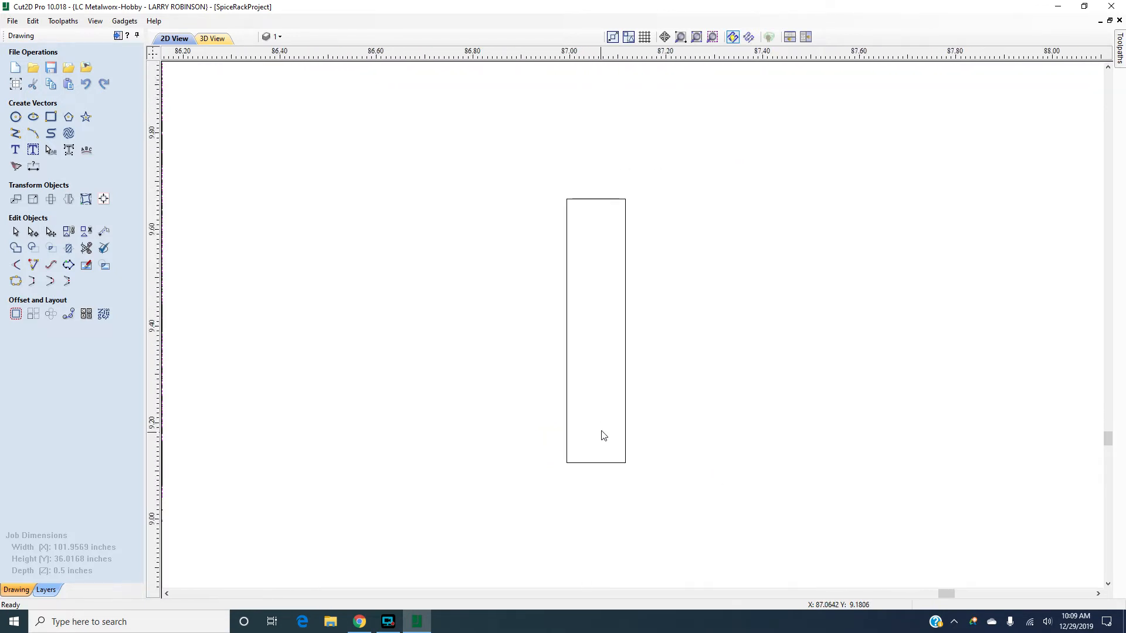
scroll(606, 197, down, 6)
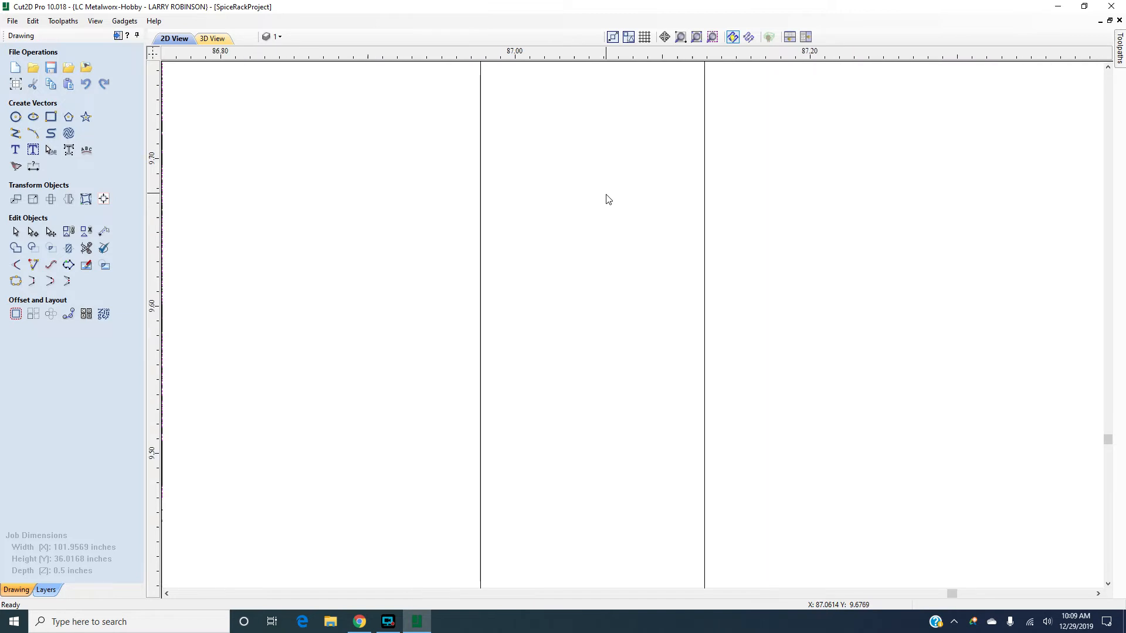
scroll(608, 150, down, 2)
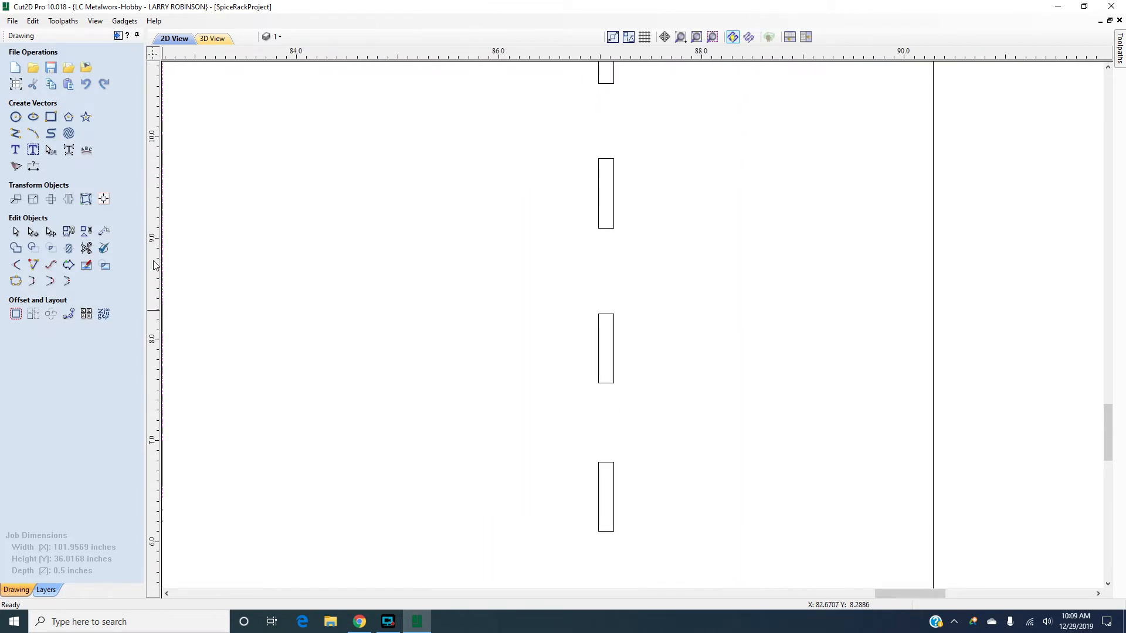
Pull out a vertical guide across the header rack and delete it through Guide Properties
drag(153, 264, 154, 302)
scroll(855, 329, down, 10)
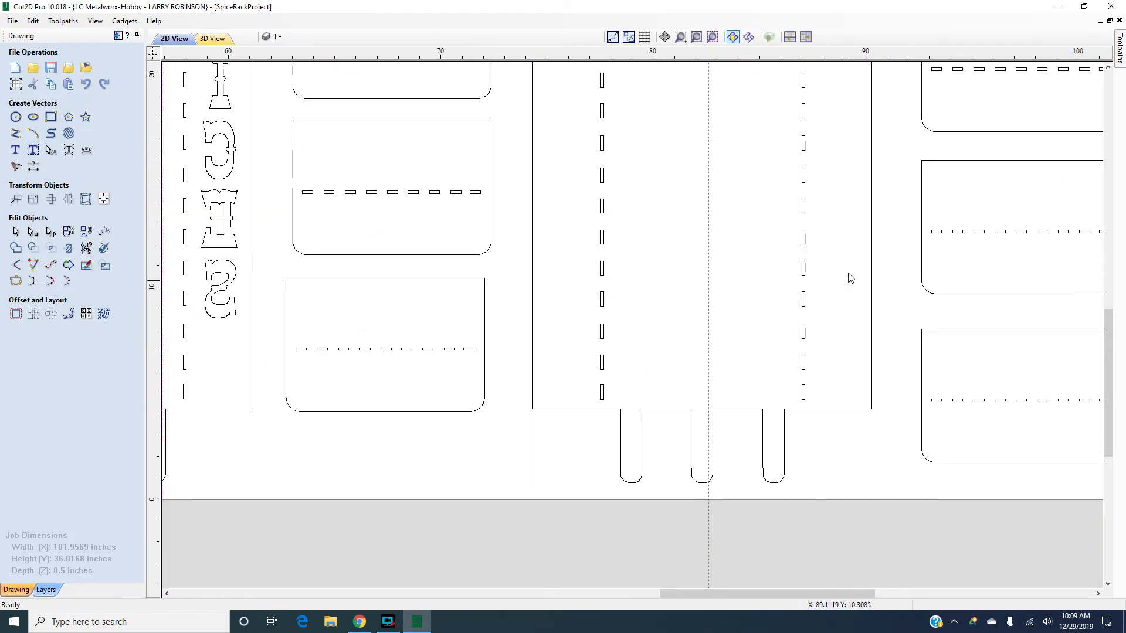
scroll(848, 160, up, 4)
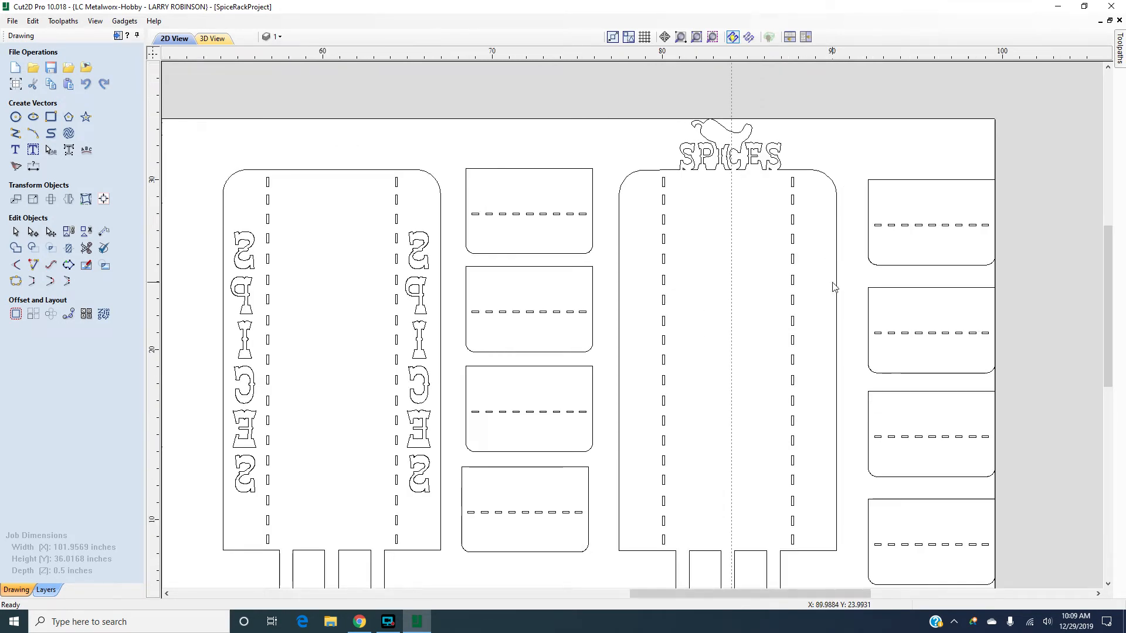
scroll(832, 286, up, 2)
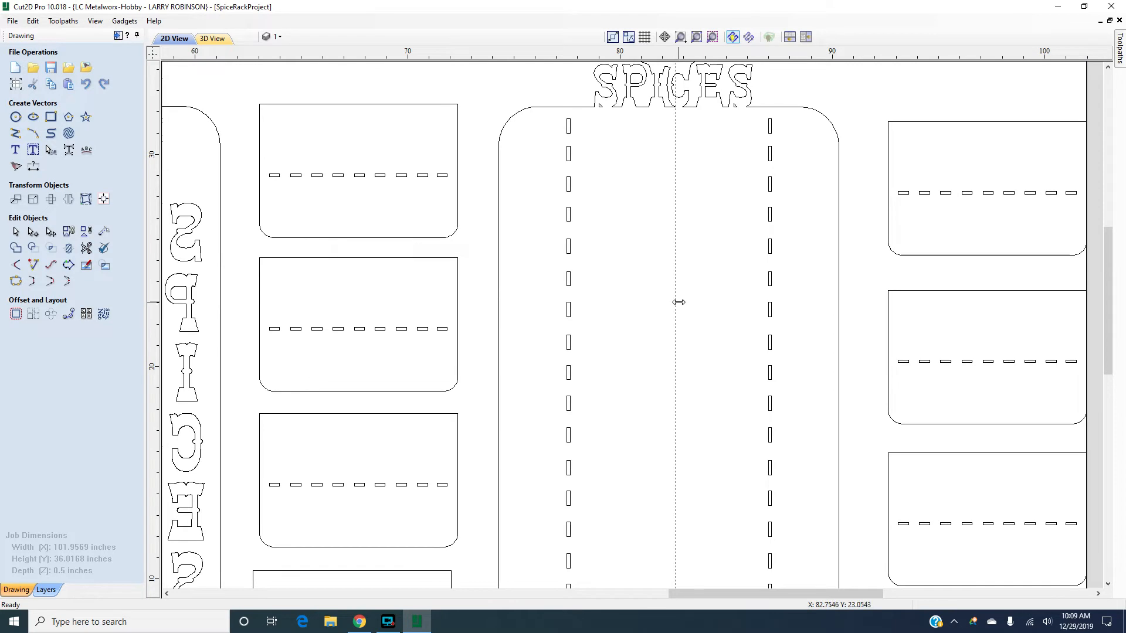
scroll(678, 299, down, 2)
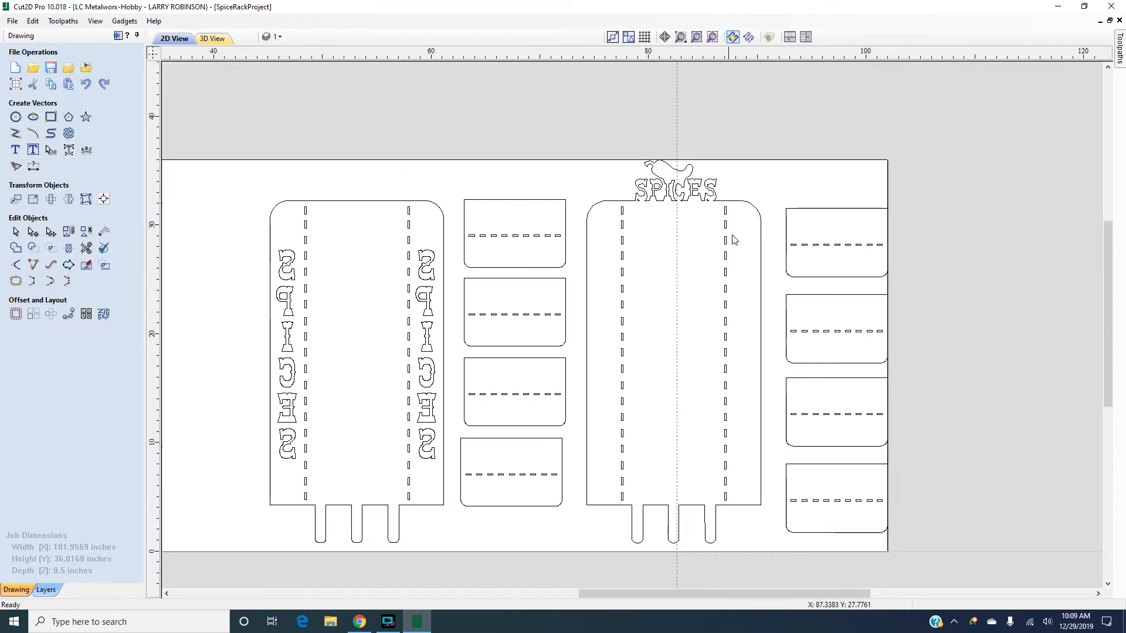
double_click(676, 101)
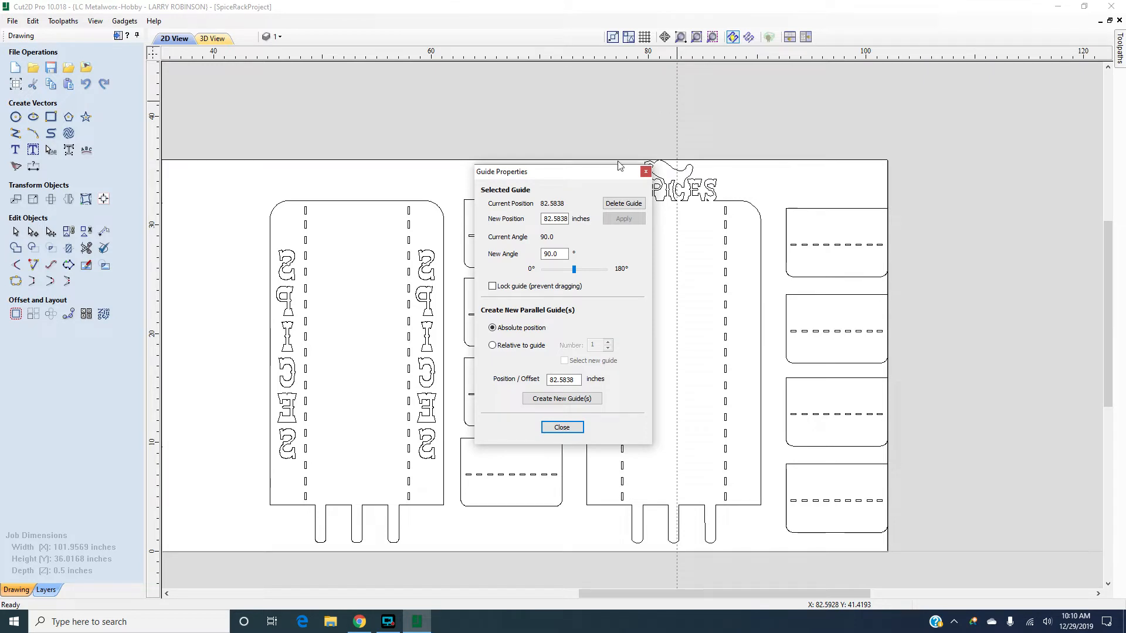
click(621, 203)
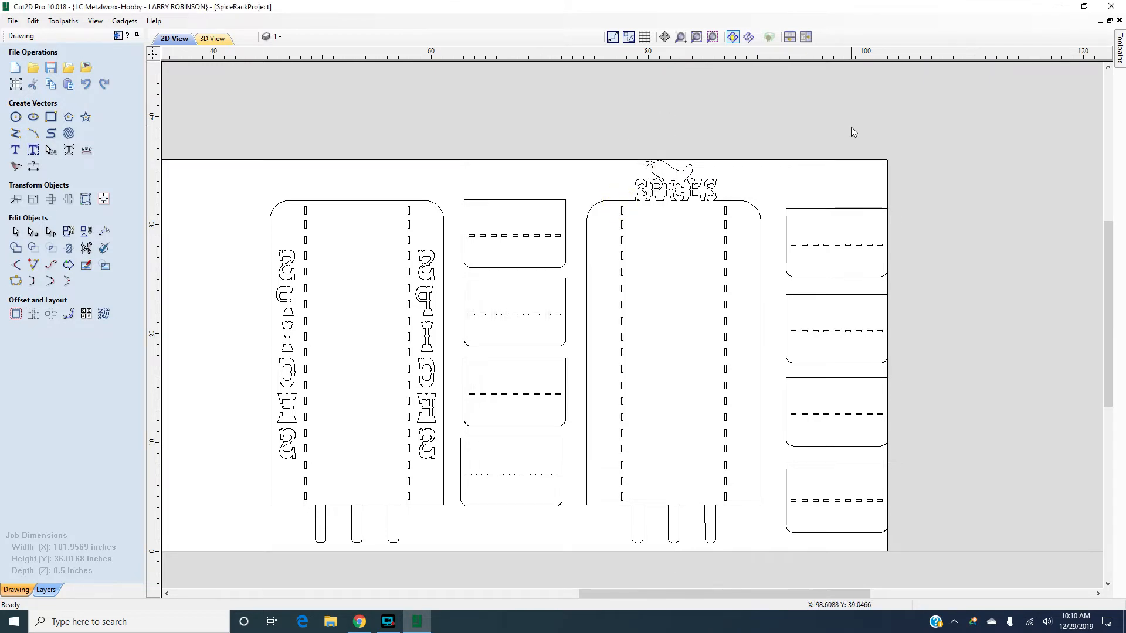
Select the whole rack with SPICES lettering down both sides, examine its node density in node editing, and clear the selection
scroll(850, 127, down, 2)
scroll(910, 234, up, 2)
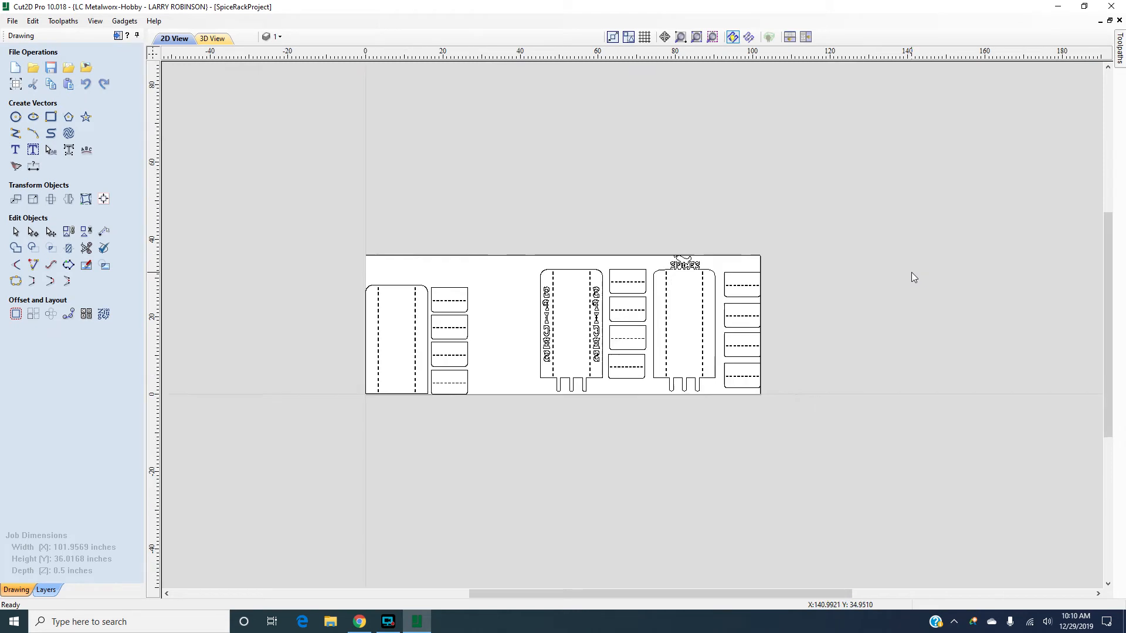
scroll(737, 282, up, 3)
scroll(516, 234, down, 3)
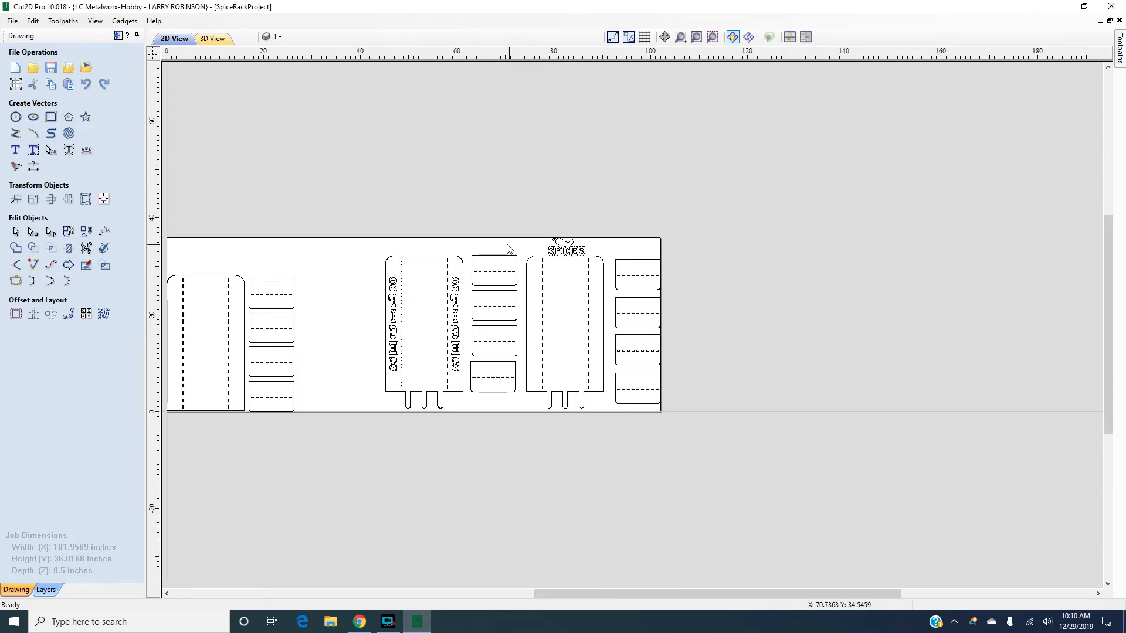
drag(461, 247, 374, 418)
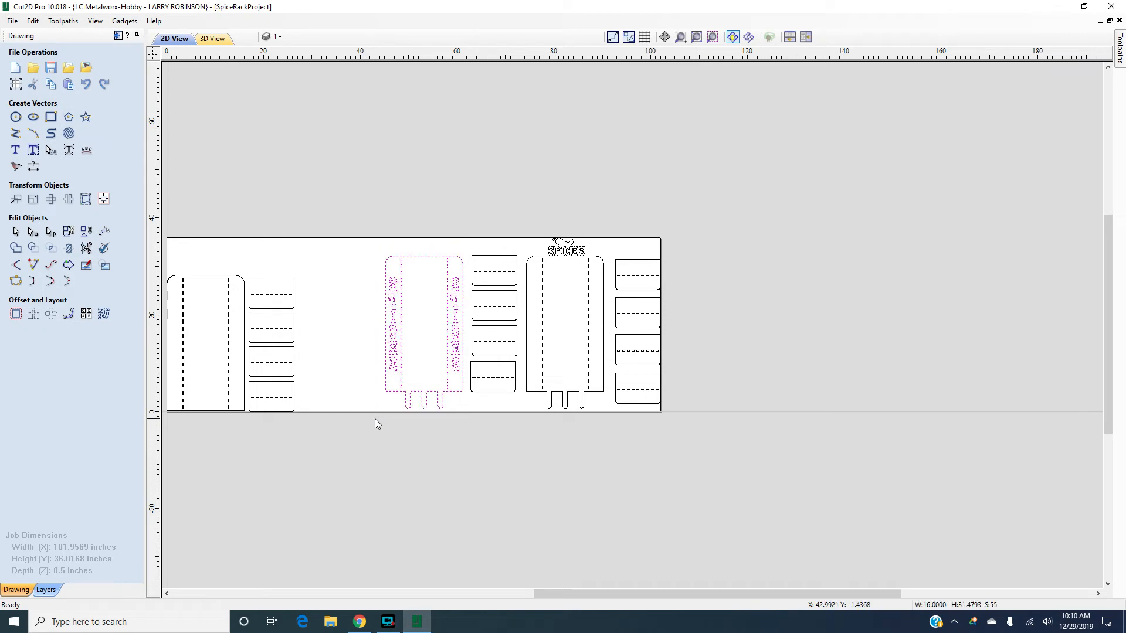
scroll(424, 352, up, 1)
scroll(425, 349, up, 2)
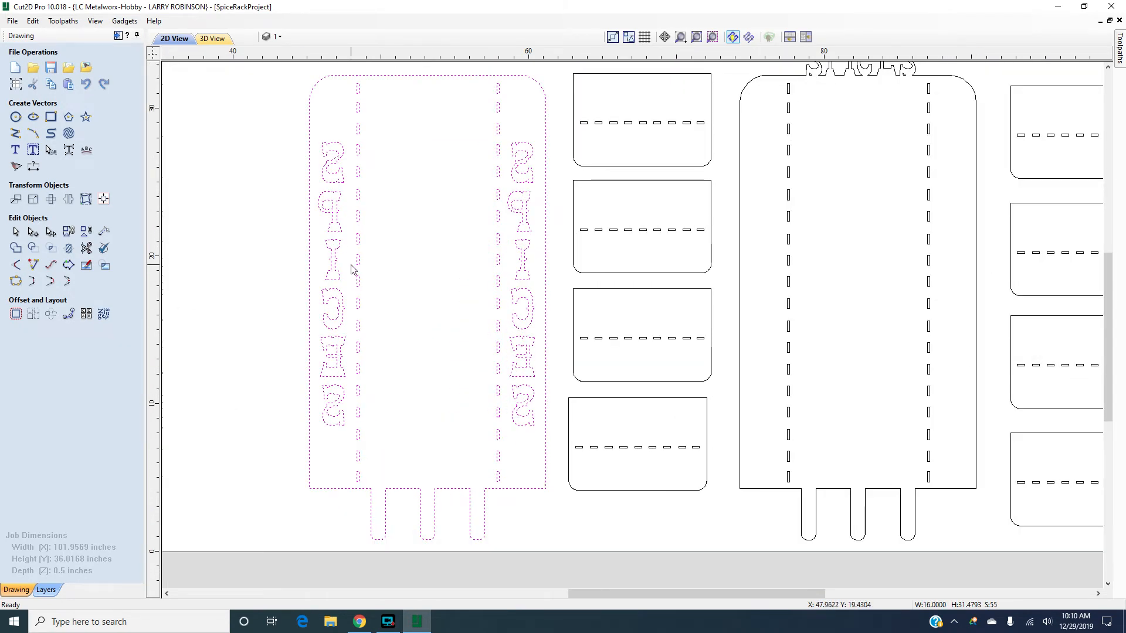
key(n)
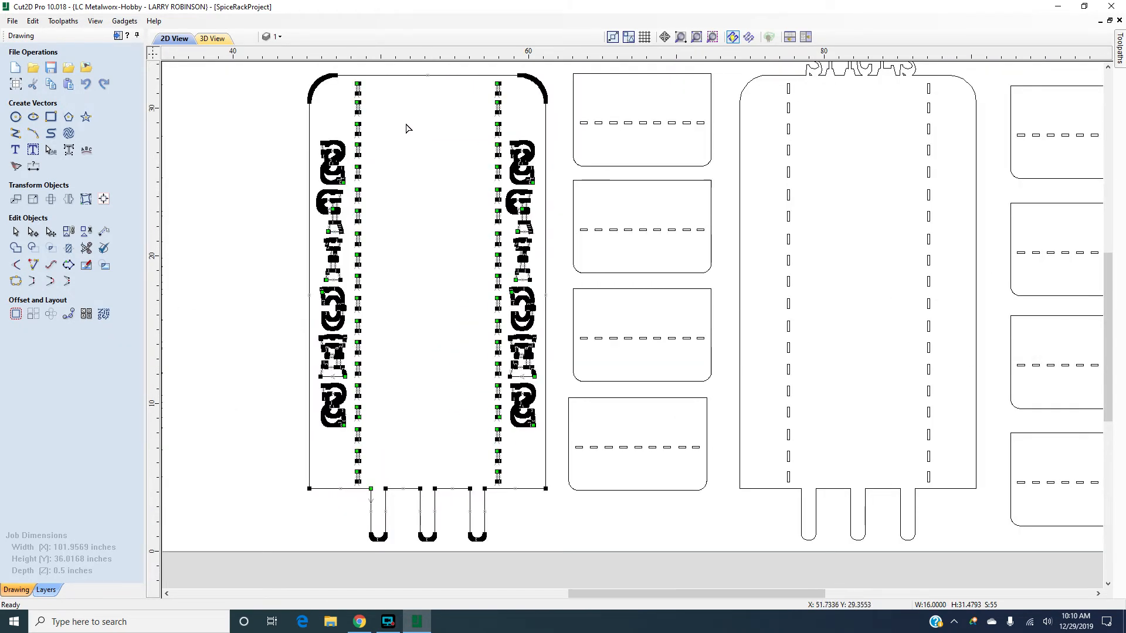
scroll(340, 169, down, 2)
scroll(340, 164, up, 3)
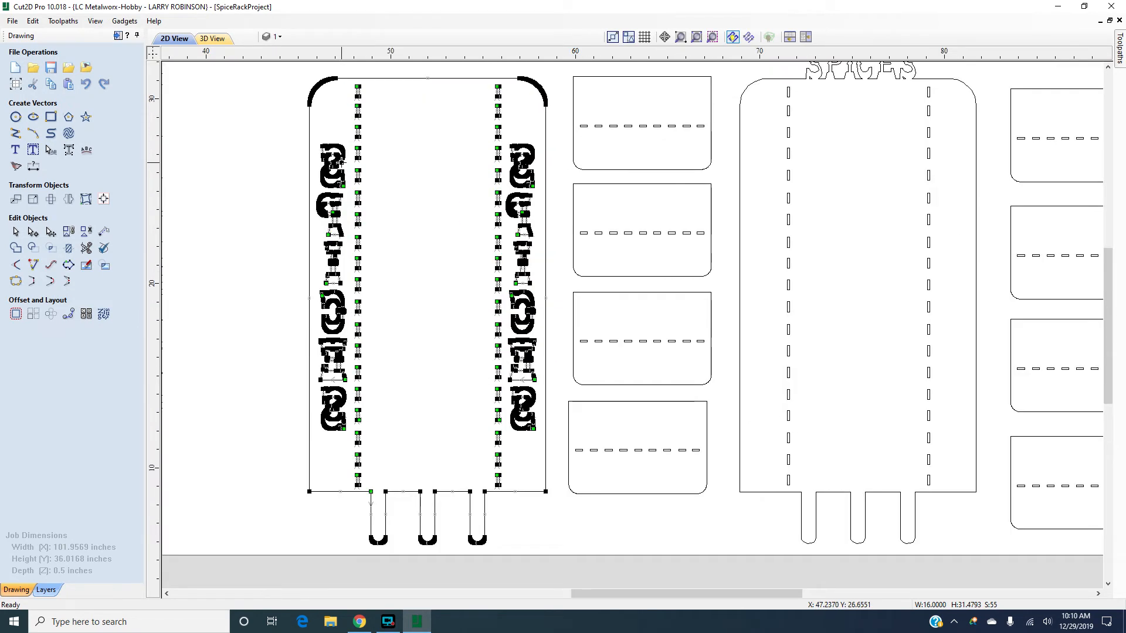
scroll(339, 159, up, 1)
scroll(339, 163, down, 3)
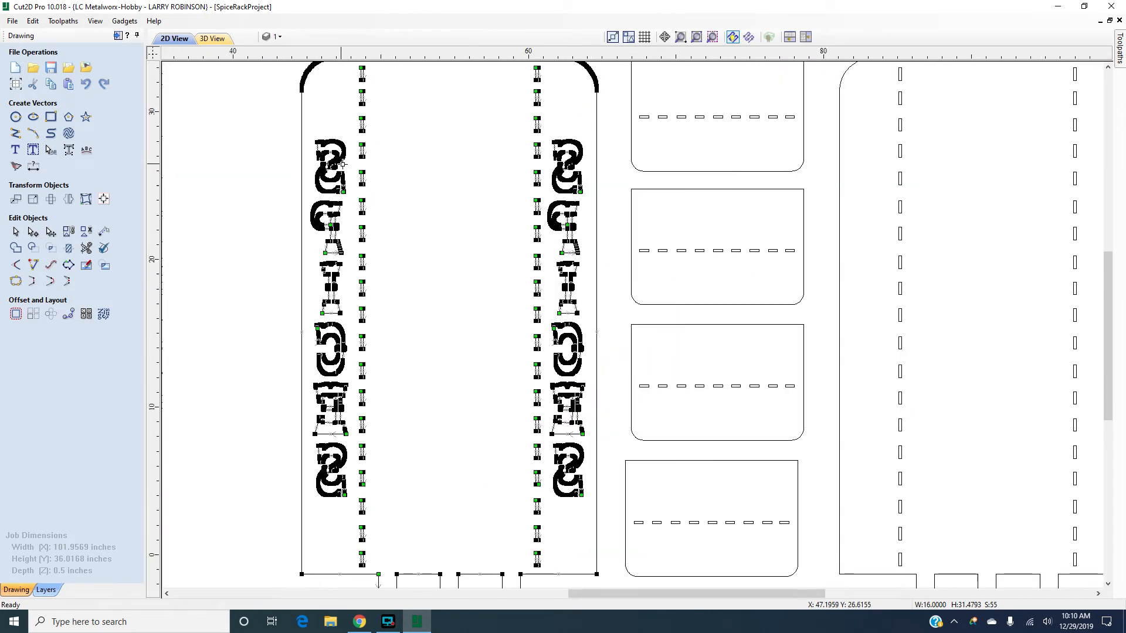
scroll(339, 164, down, 1)
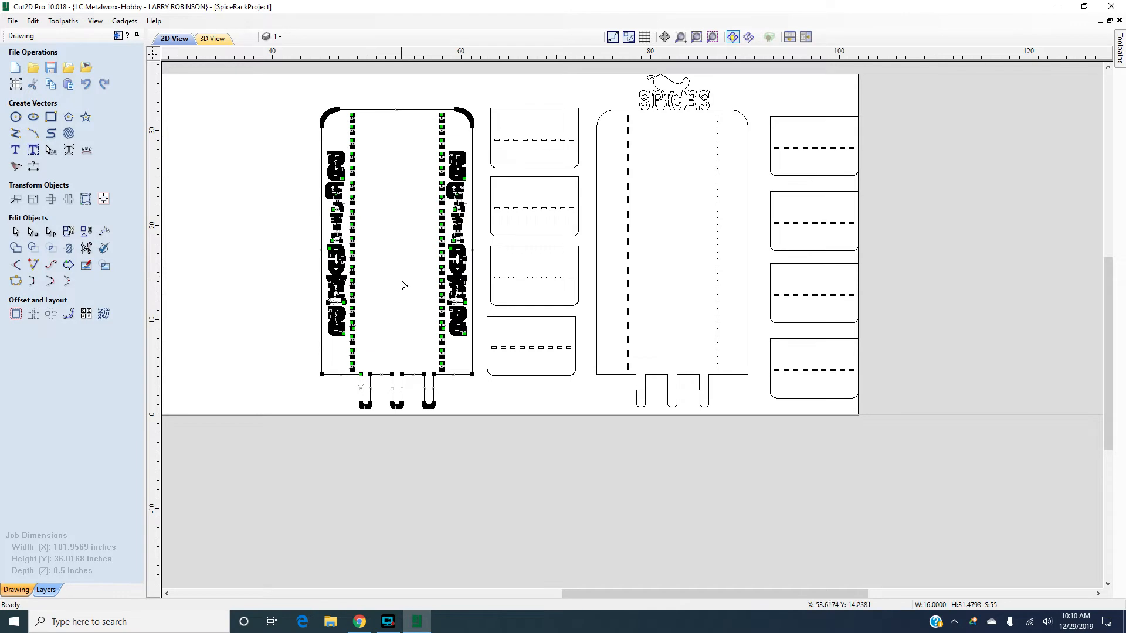
click(937, 332)
scroll(769, 114, up, 2)
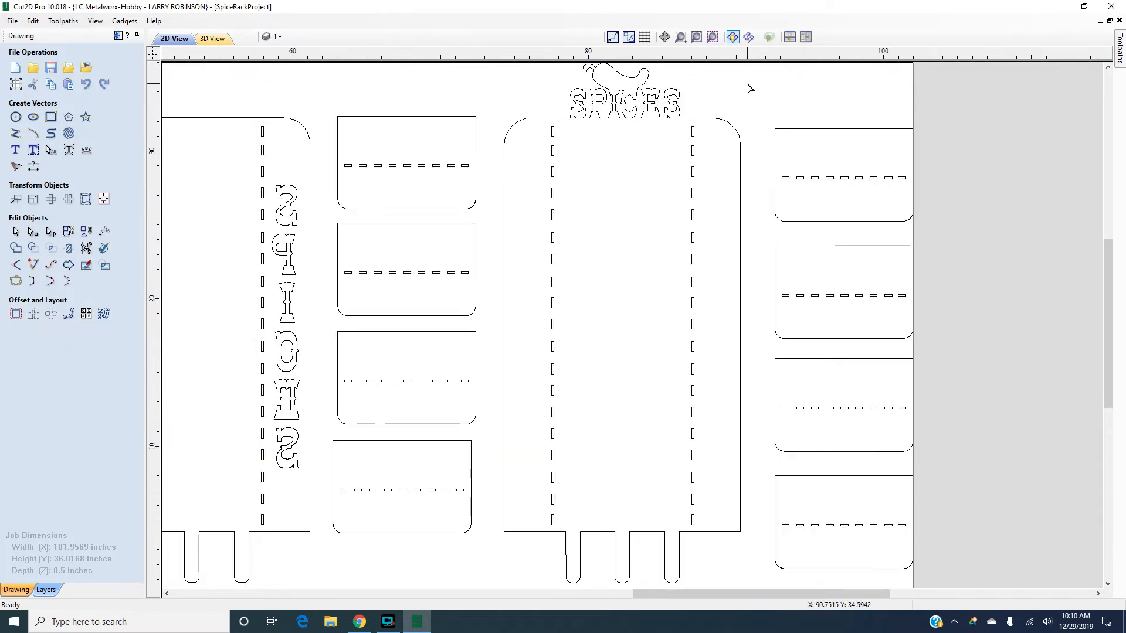
scroll(746, 110, down, 3)
scroll(746, 107, up, 1)
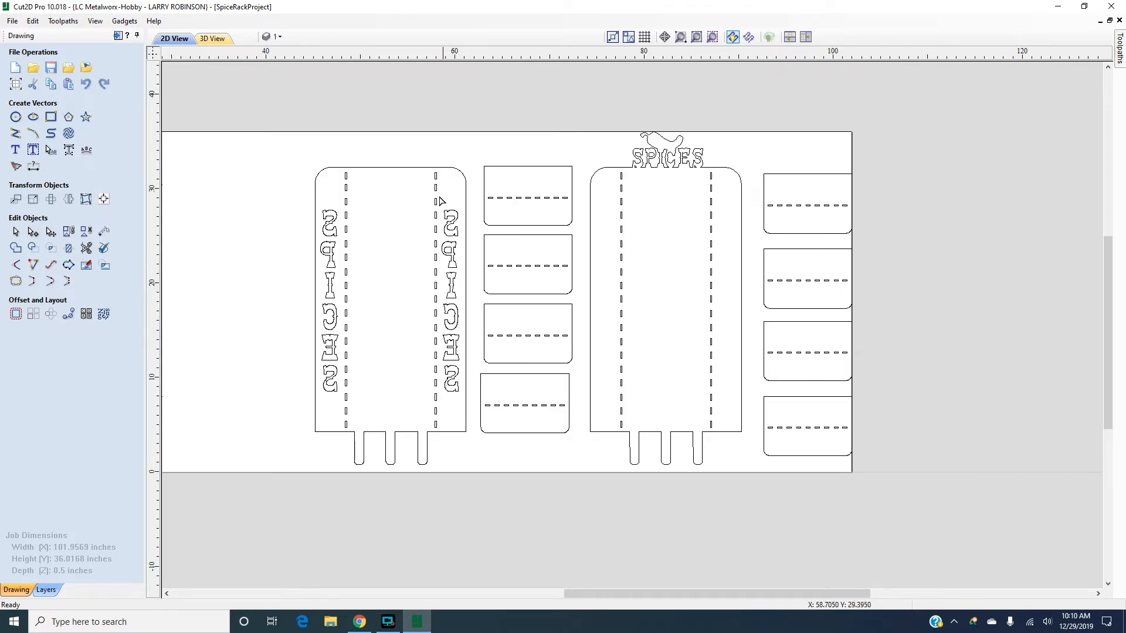
scroll(780, 240, down, 2)
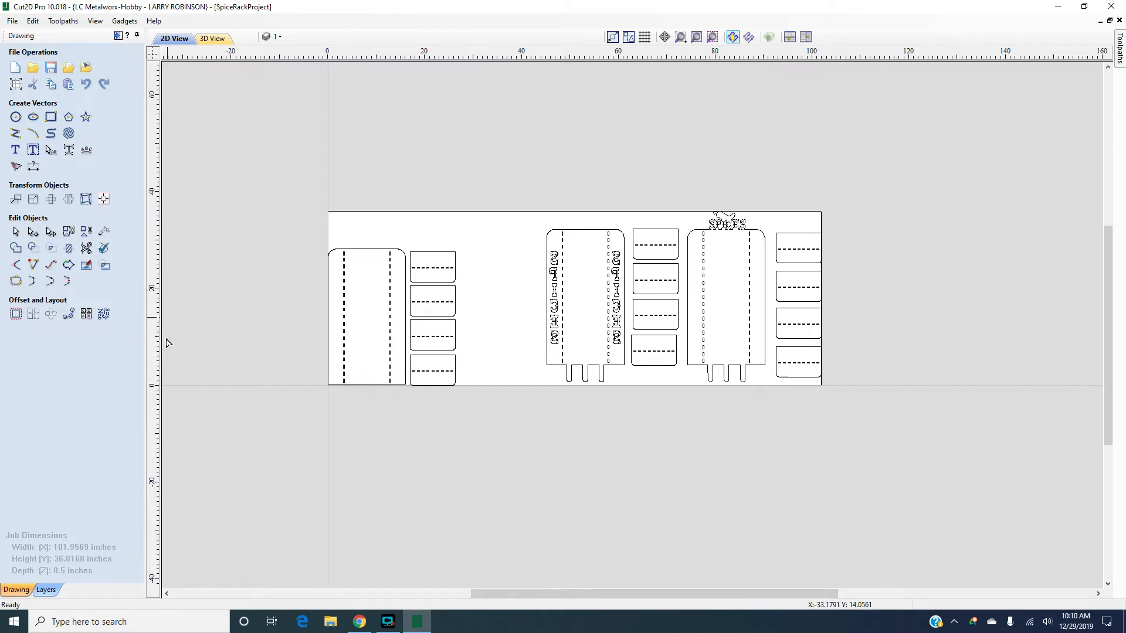
scroll(868, 246, up, 2)
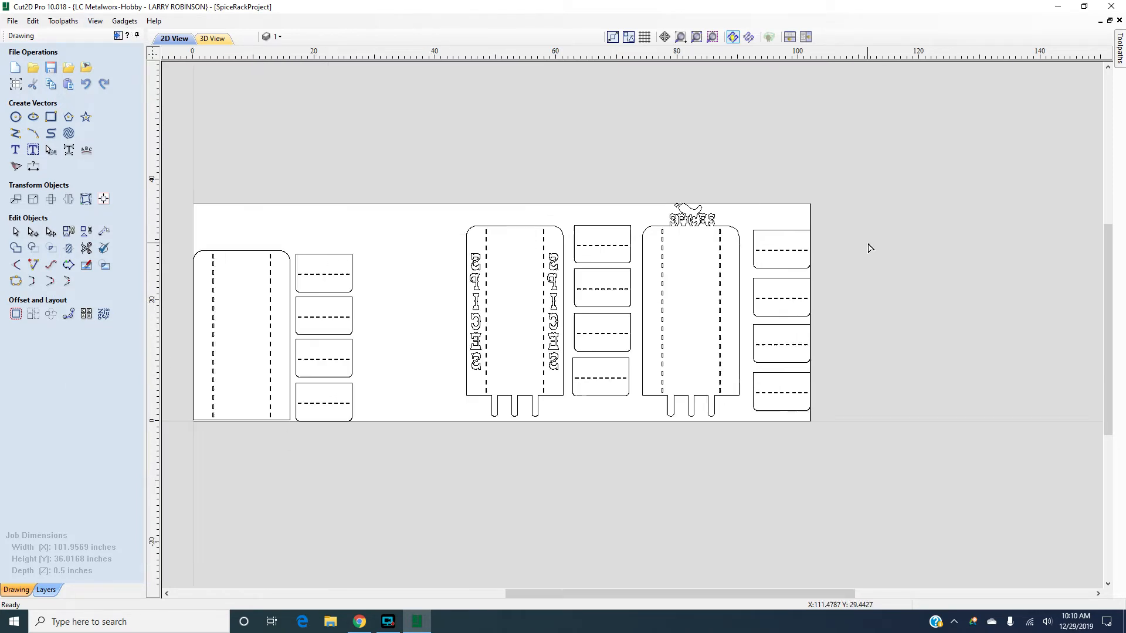
scroll(869, 247, down, 2)
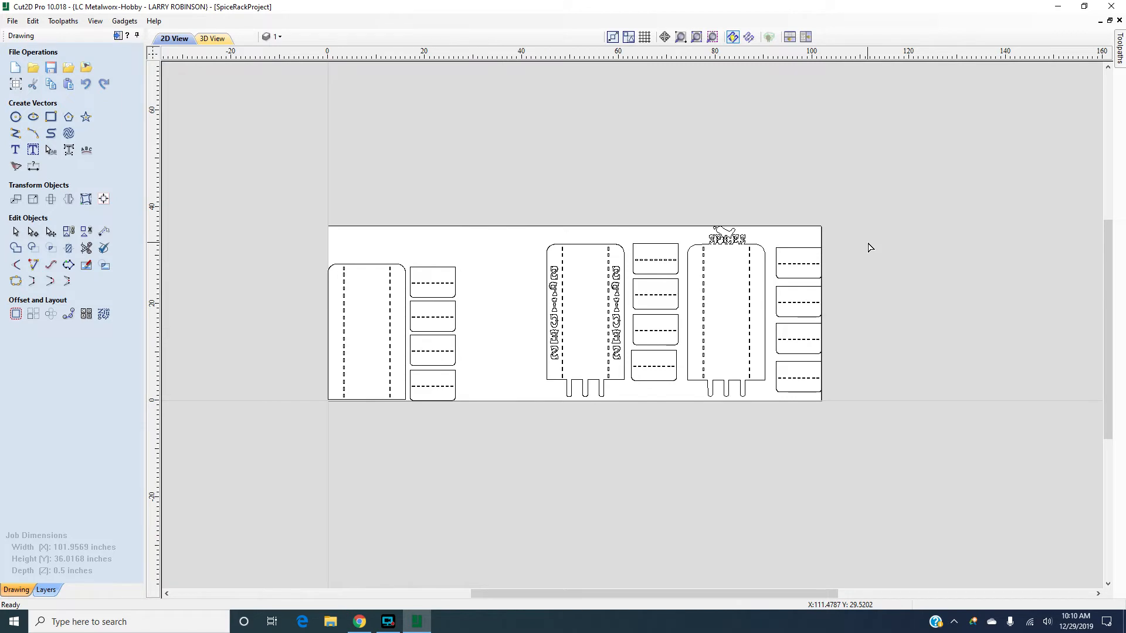
Bring up the available export formats for the cleaned-up drawing
click(11, 22)
mouse_move(59, 168)
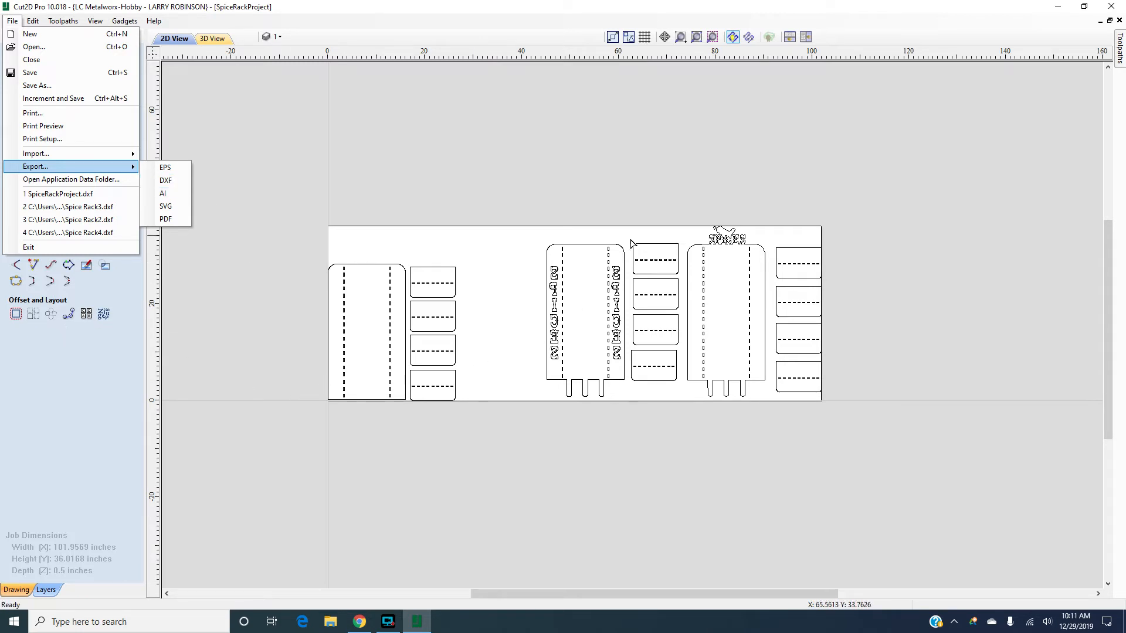
mouse_move(105, 153)
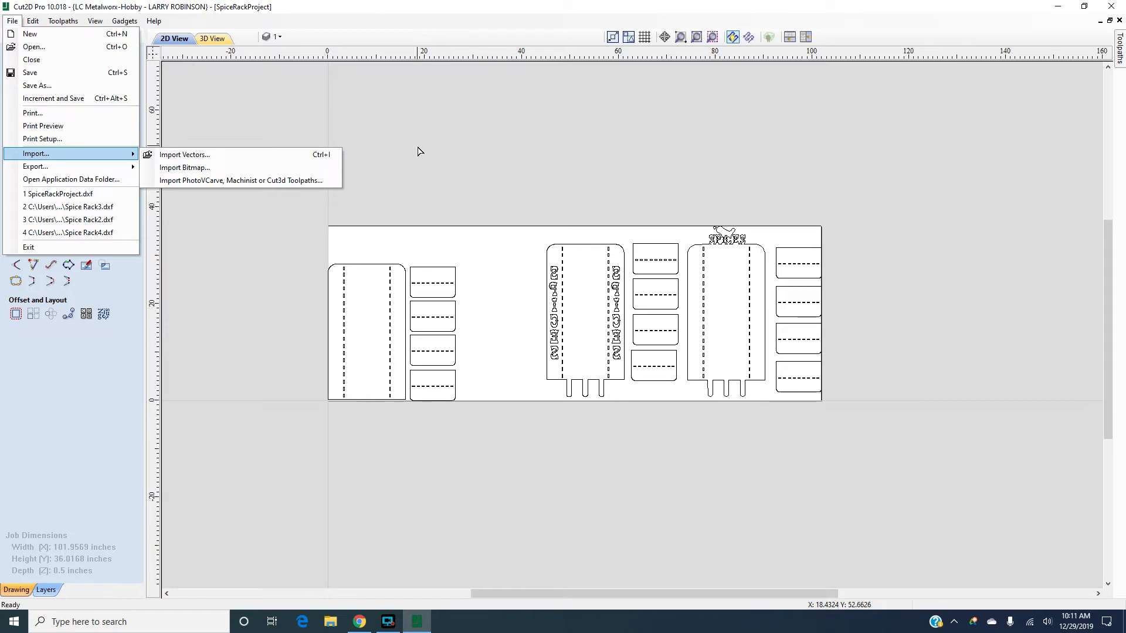
click(478, 176)
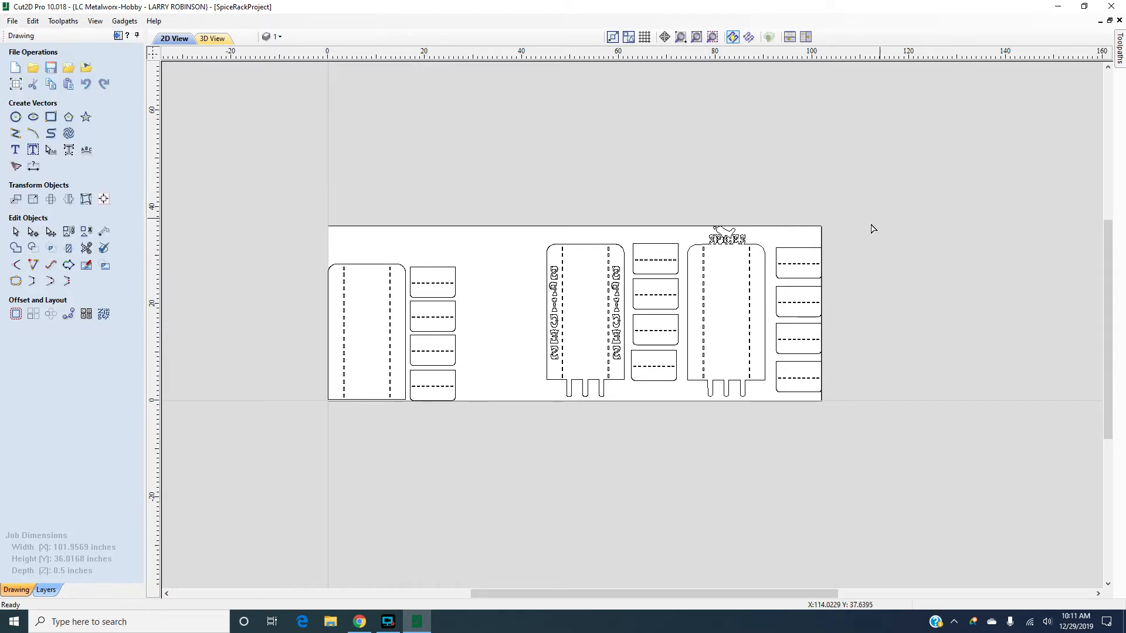
Select all vectors of the spice rack back panel with the SPICES lettering and pepper on top, and leave node editing
scroll(805, 248, up, 2)
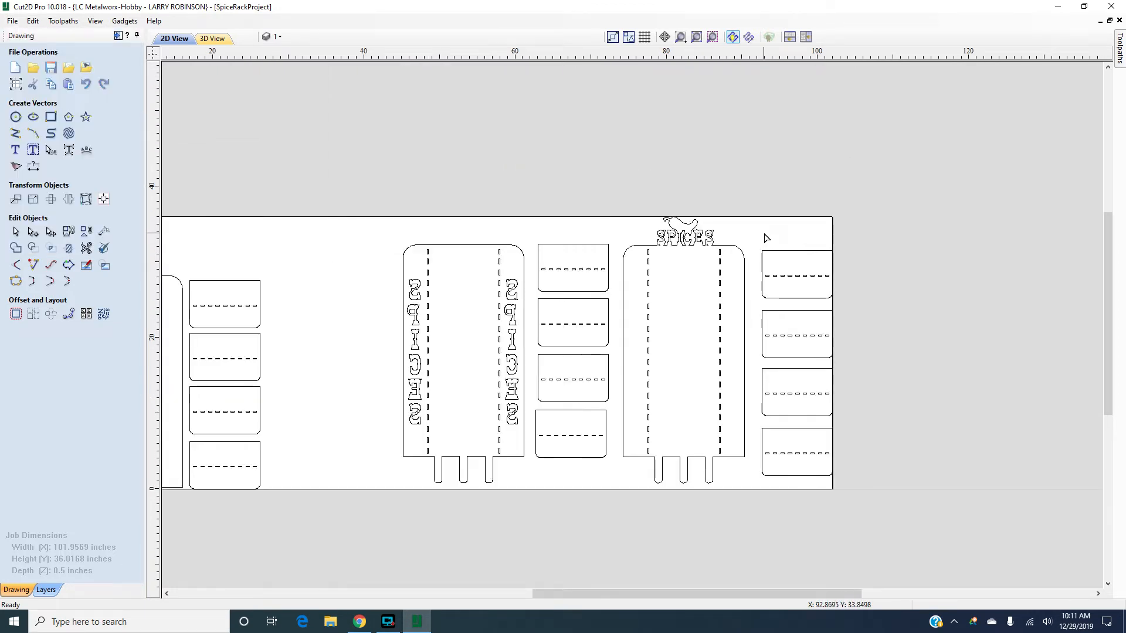
drag(747, 206, 617, 496)
scroll(693, 247, up, 1)
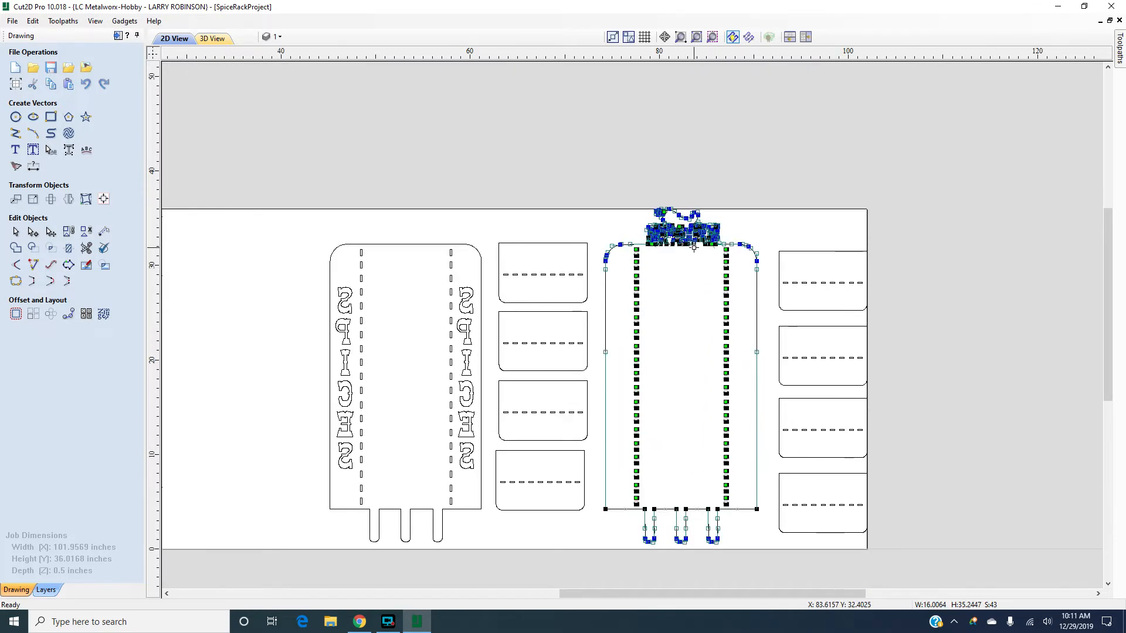
key(n)
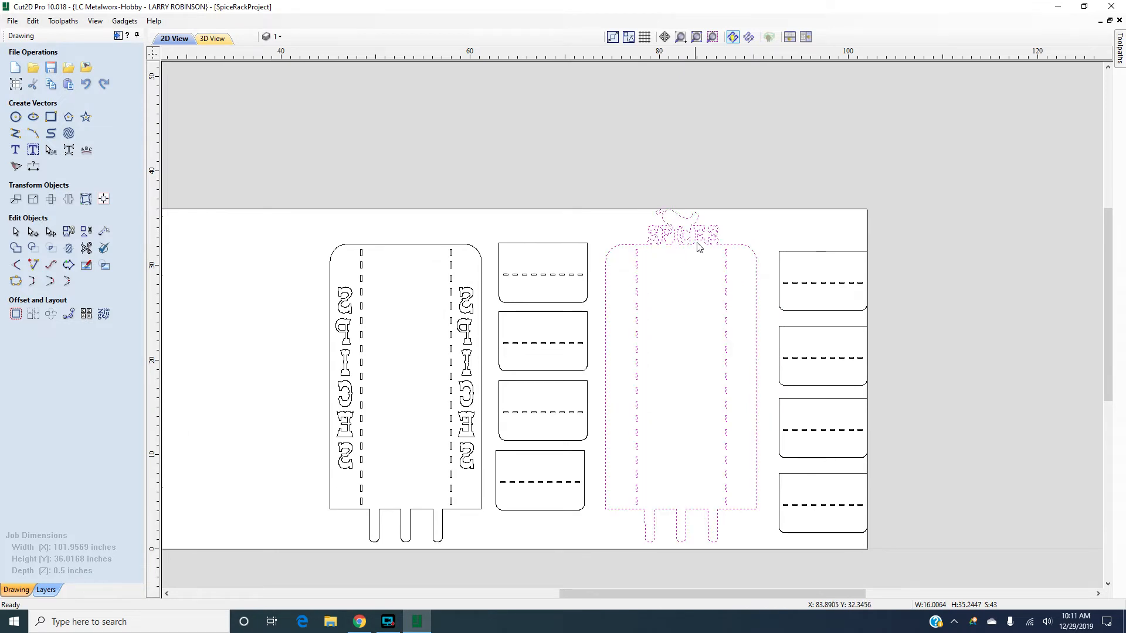
scroll(695, 249, up, 9)
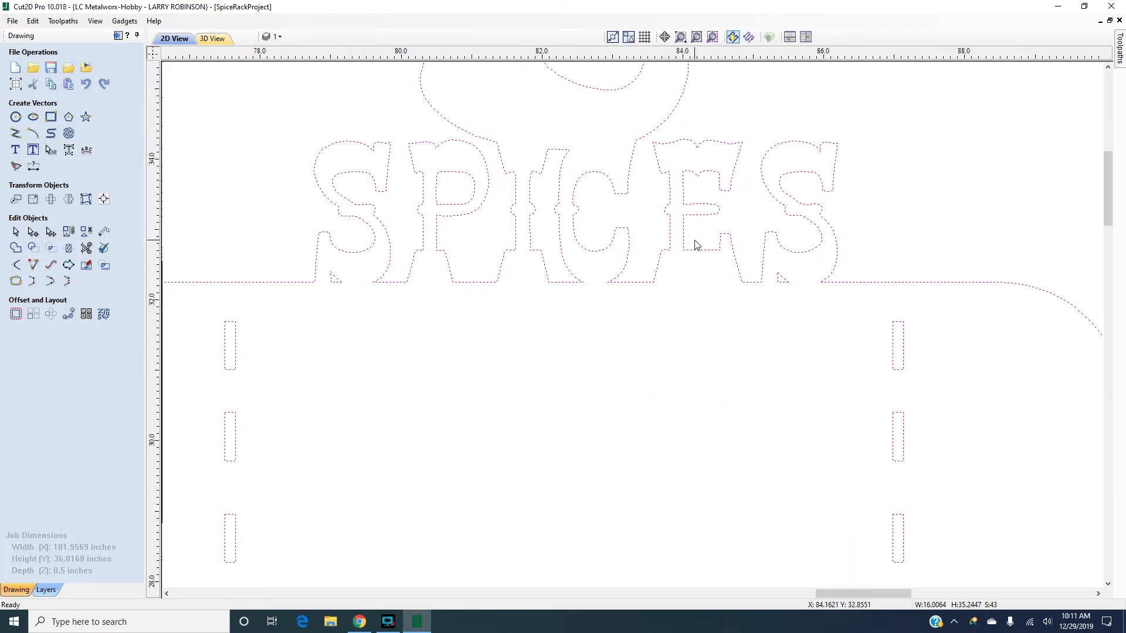
scroll(695, 245, down, 9)
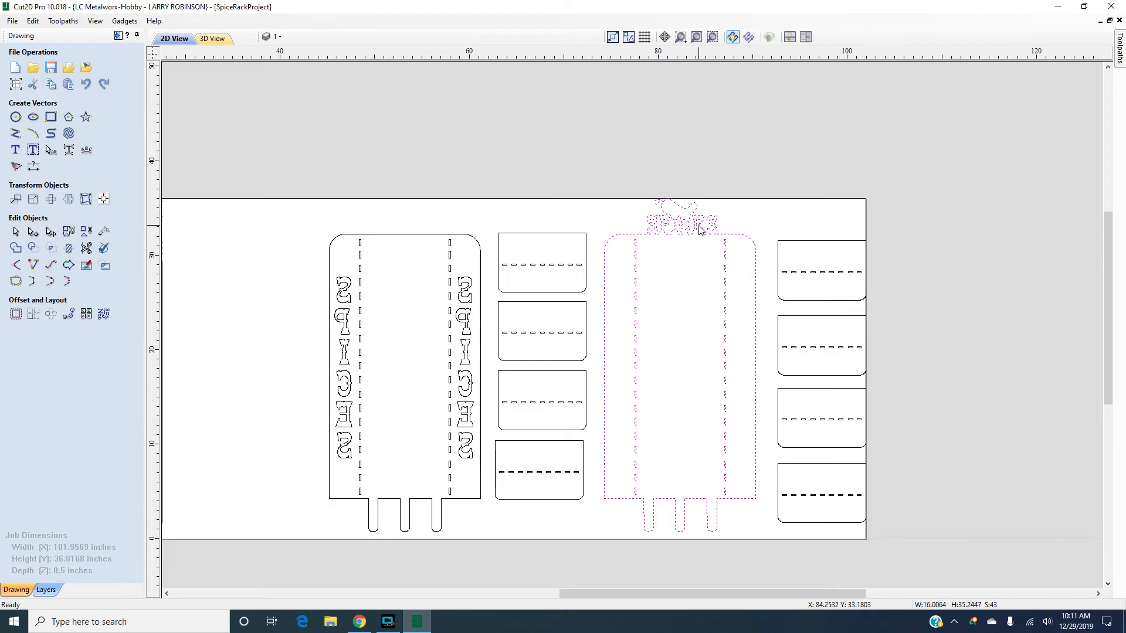
scroll(700, 229, down, 1)
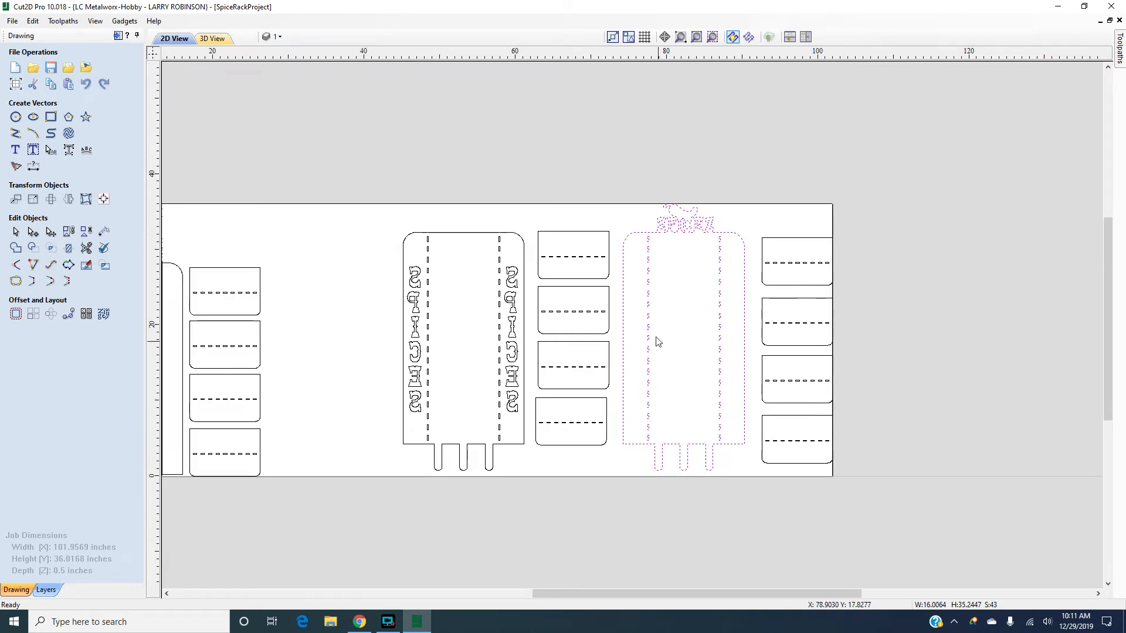
Try exporting the selected spice rack back panel as a DXF file
click(12, 21)
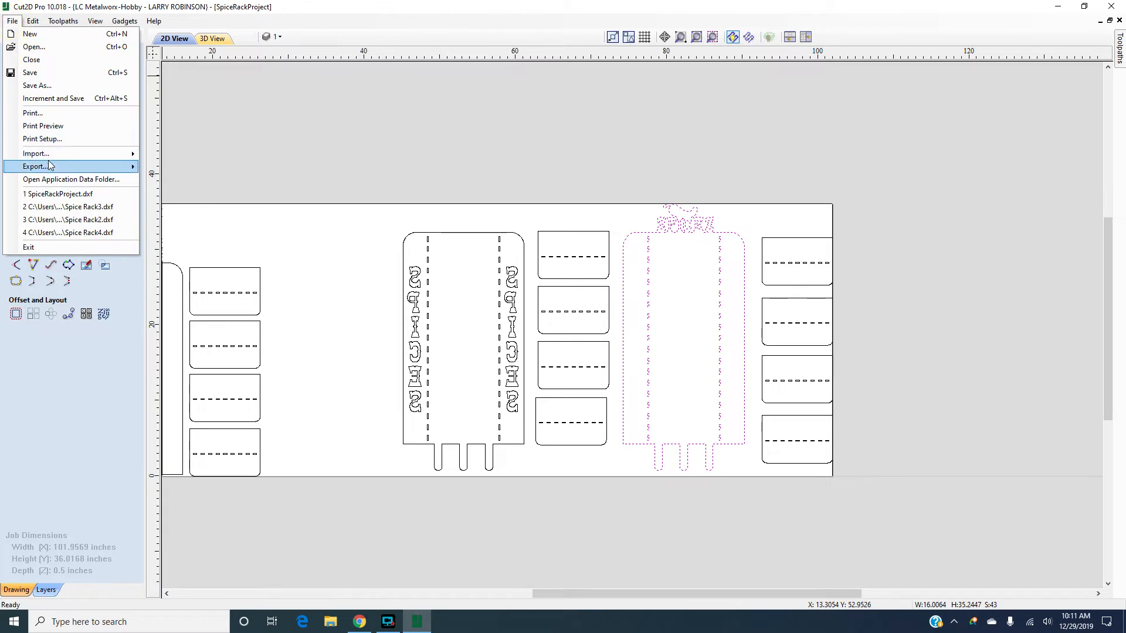
click(166, 179)
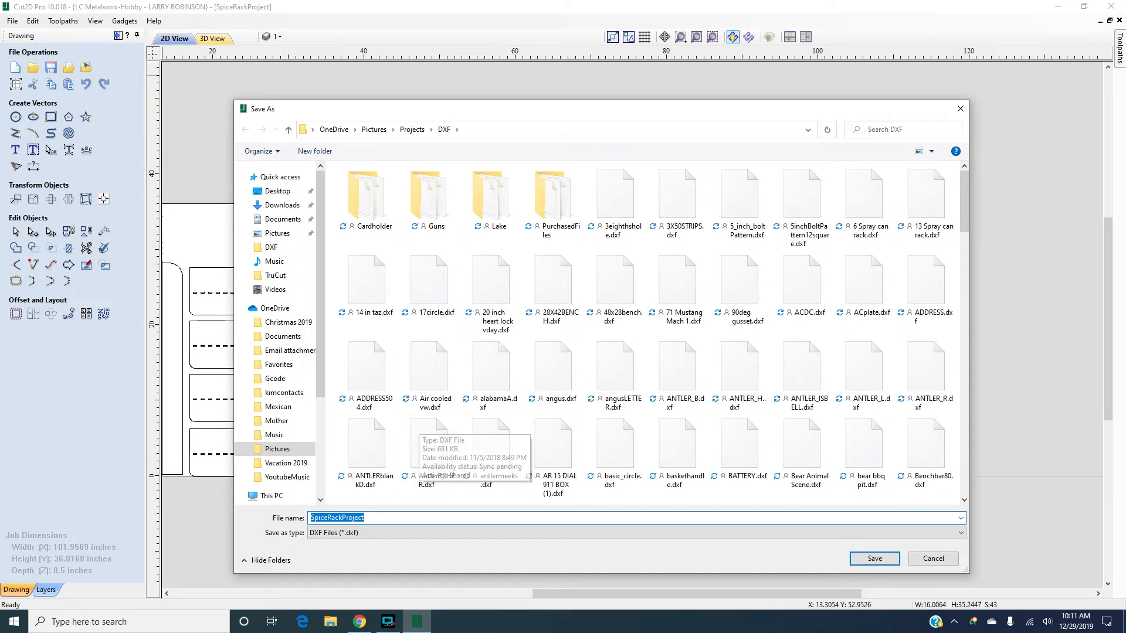
click(948, 560)
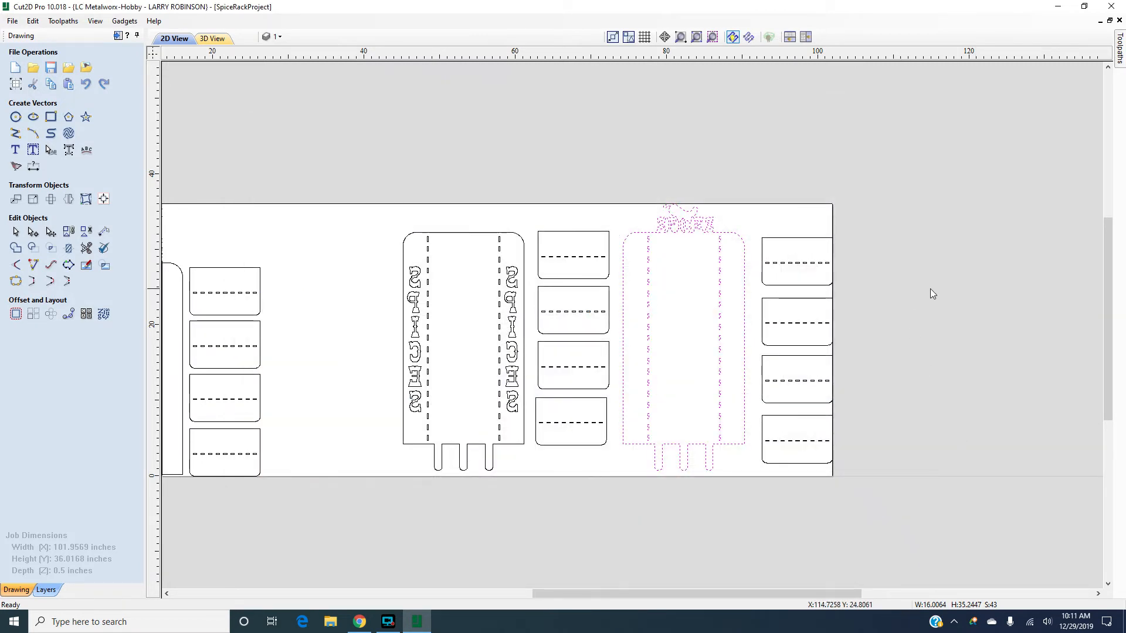
Look at the toolpath operations available for the spice rack layout and return to the drawing tools
scroll(762, 165, down, 2)
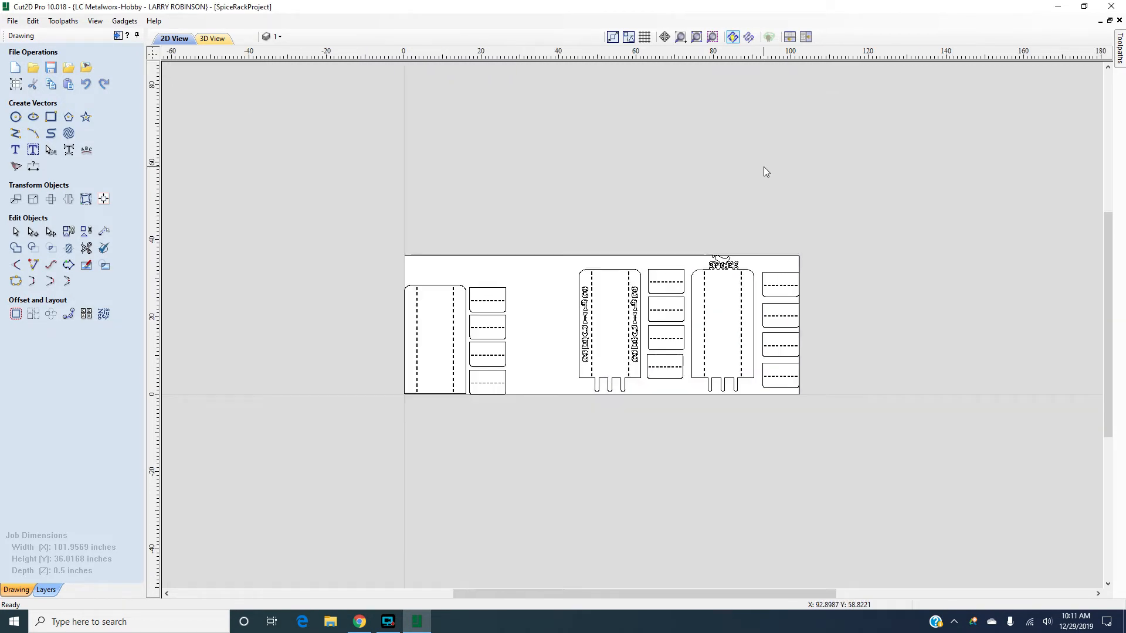
scroll(857, 293, up, 1)
scroll(787, 279, up, 1)
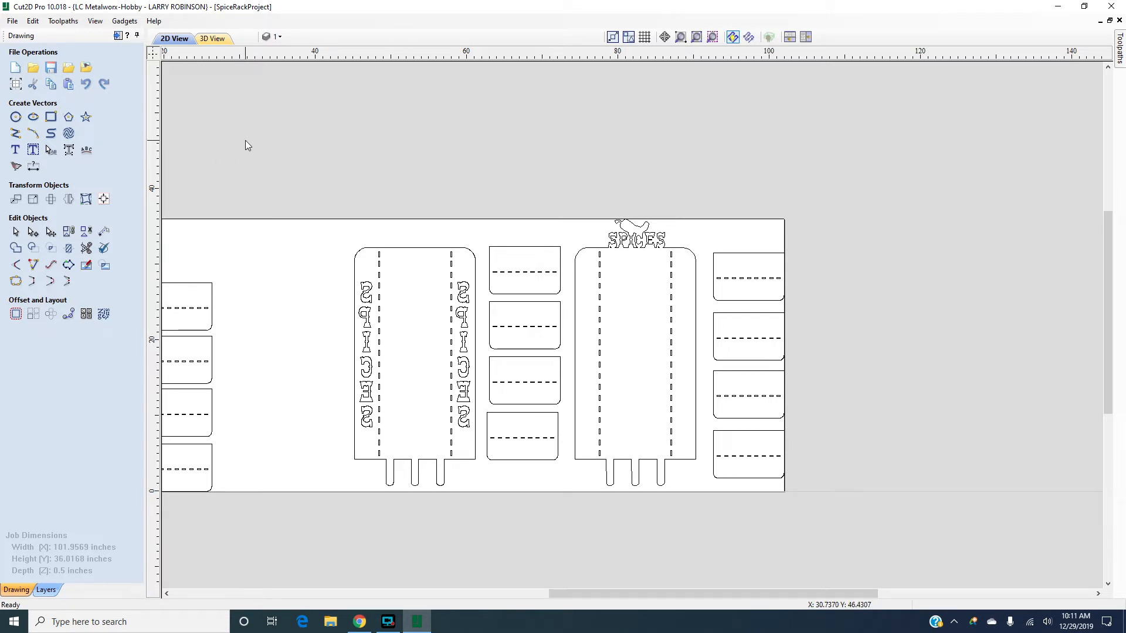
click(118, 36)
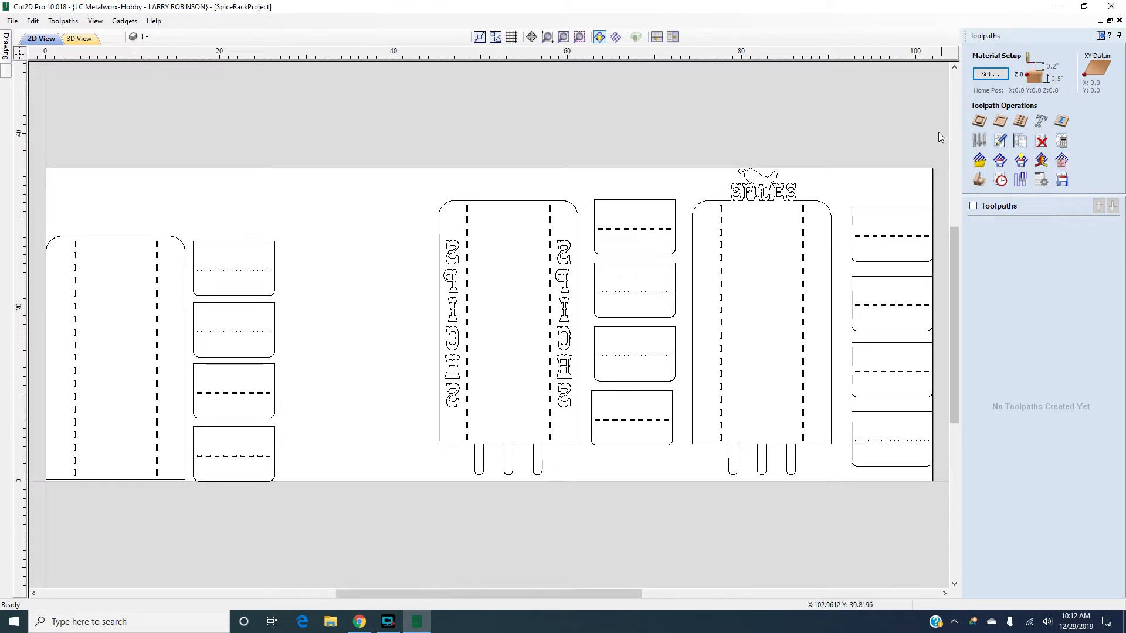
scroll(840, 205, up, 2)
scroll(838, 202, down, 2)
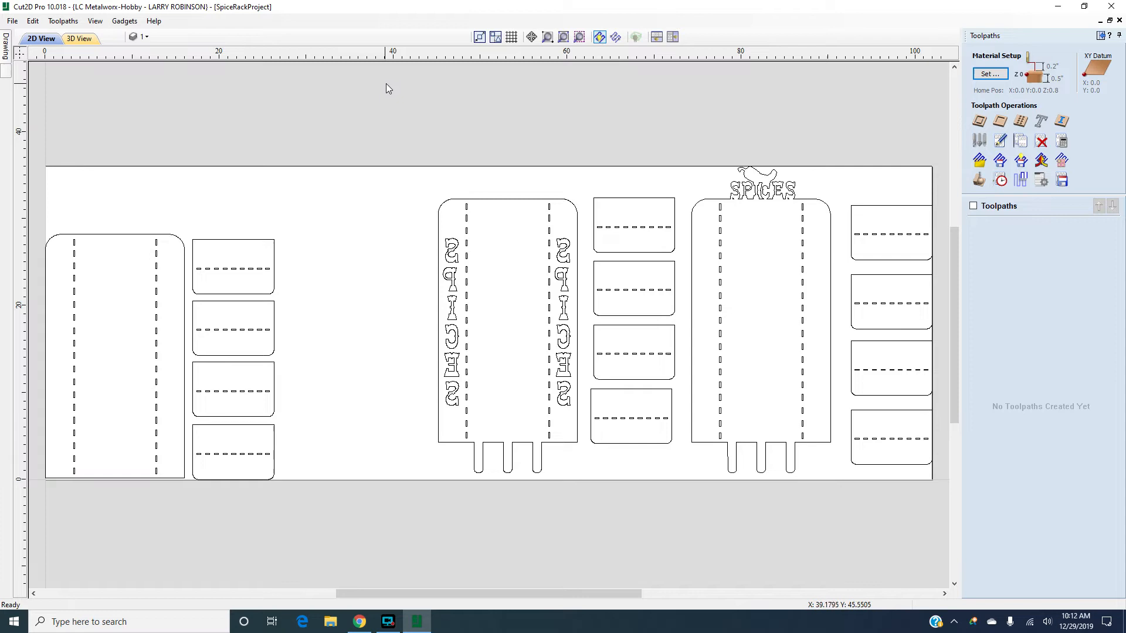
click(1101, 36)
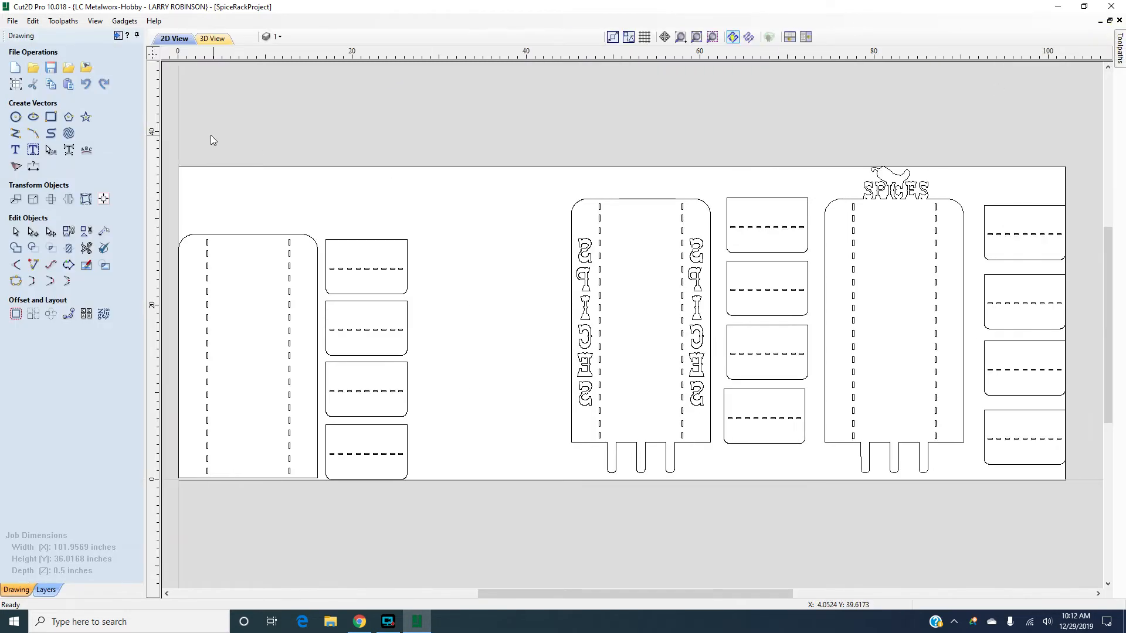
Minimize the drawing program, launch SheetCam TNG and start importing a drawing
click(1058, 7)
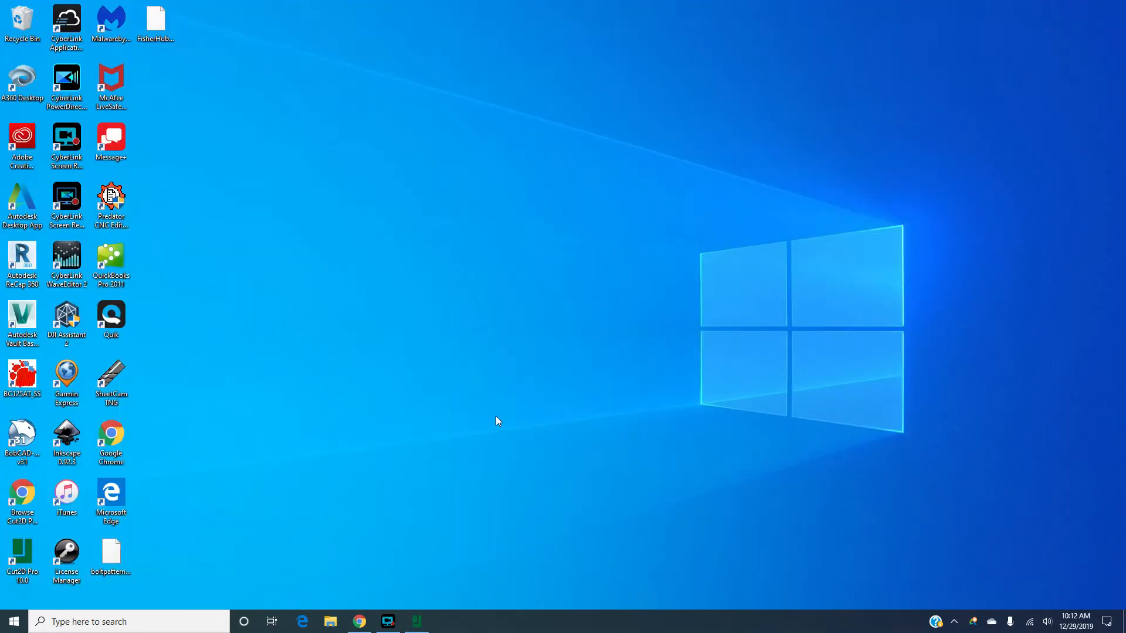
double_click(105, 393)
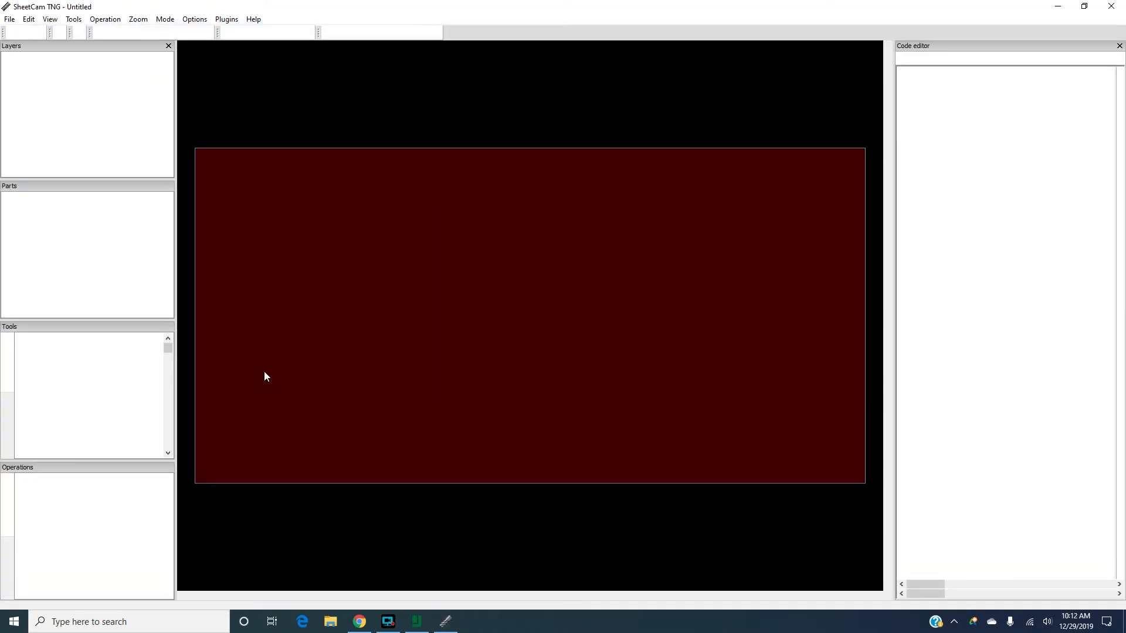
click(10, 20)
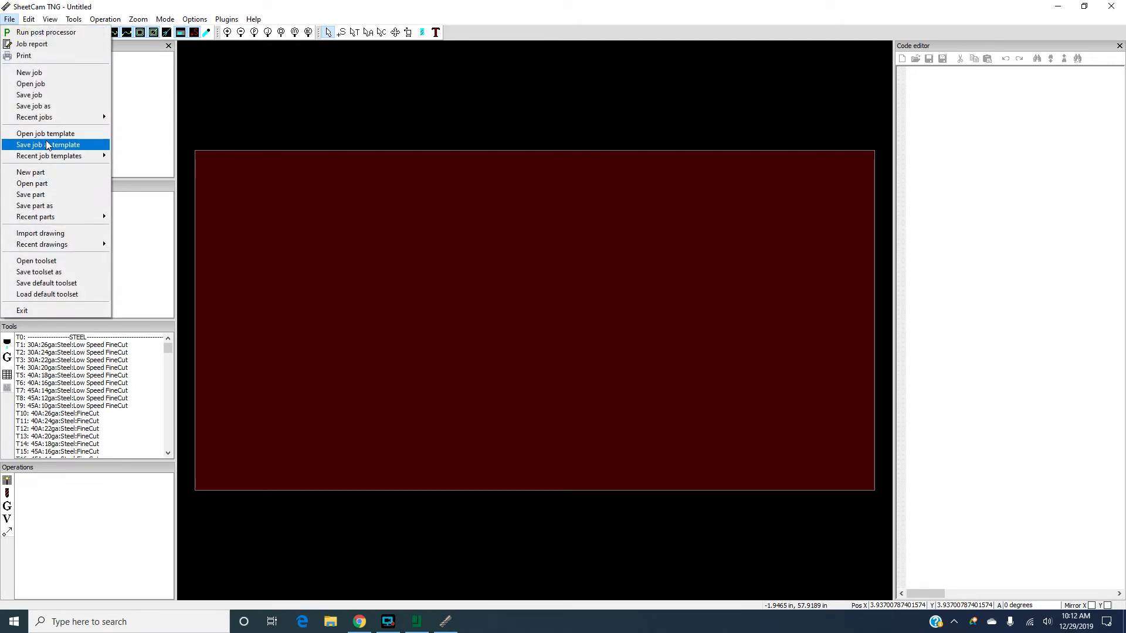
click(53, 233)
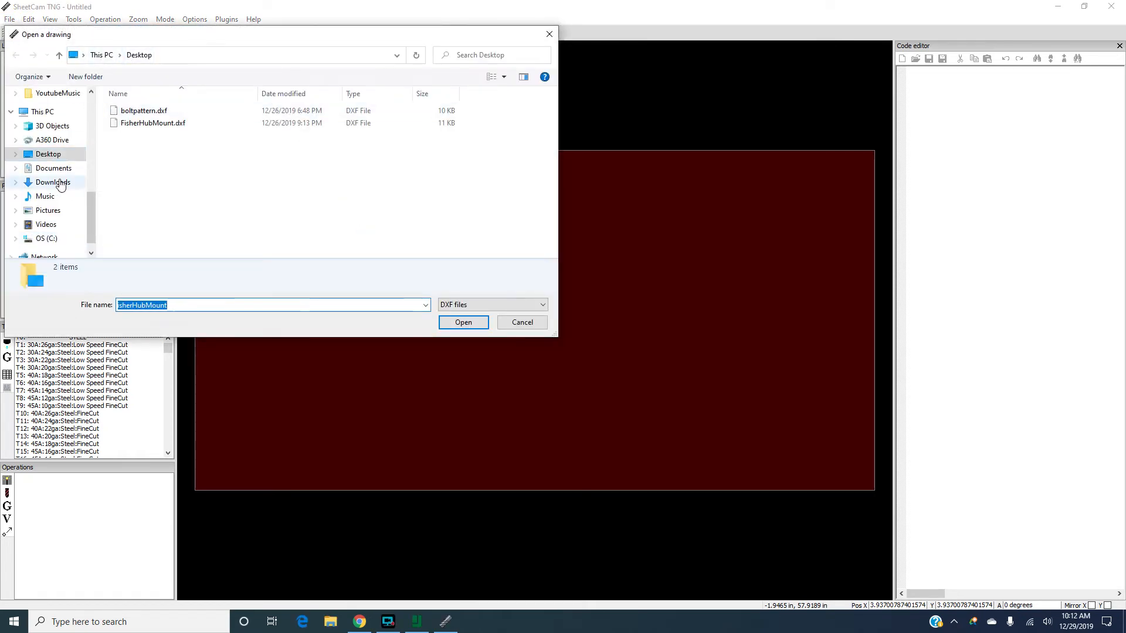
Expand the OneDrive Pictures folder down to Projects and its DXF folder for the drawing import
scroll(59, 185, up, 2)
scroll(59, 185, up, 4)
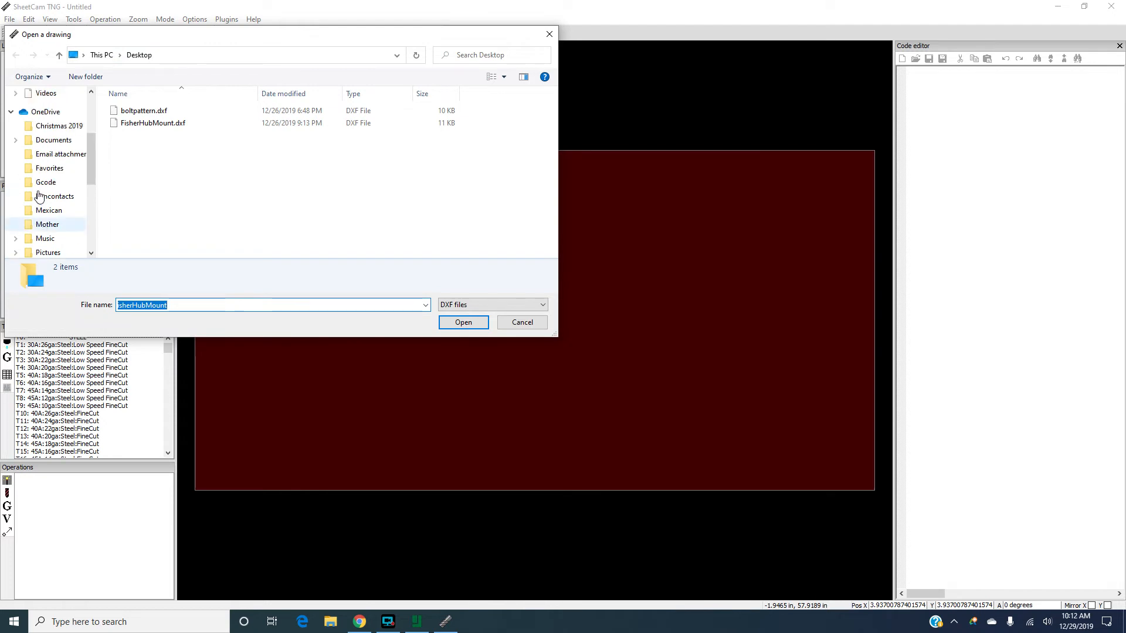
scroll(39, 195, down, 3)
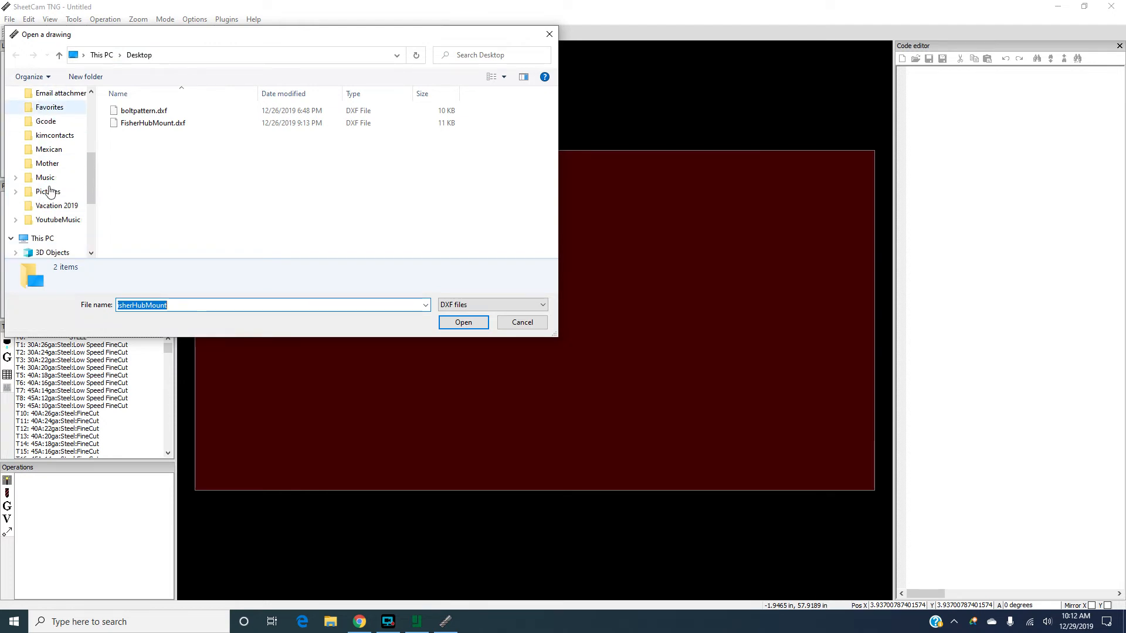
click(16, 191)
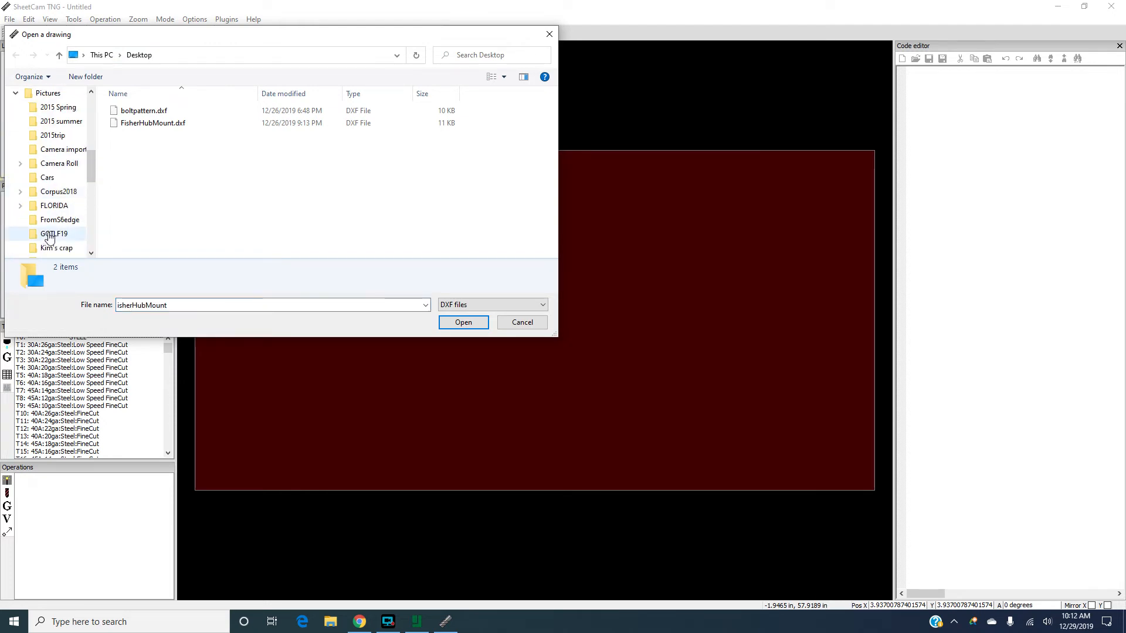
scroll(61, 203, down, 3)
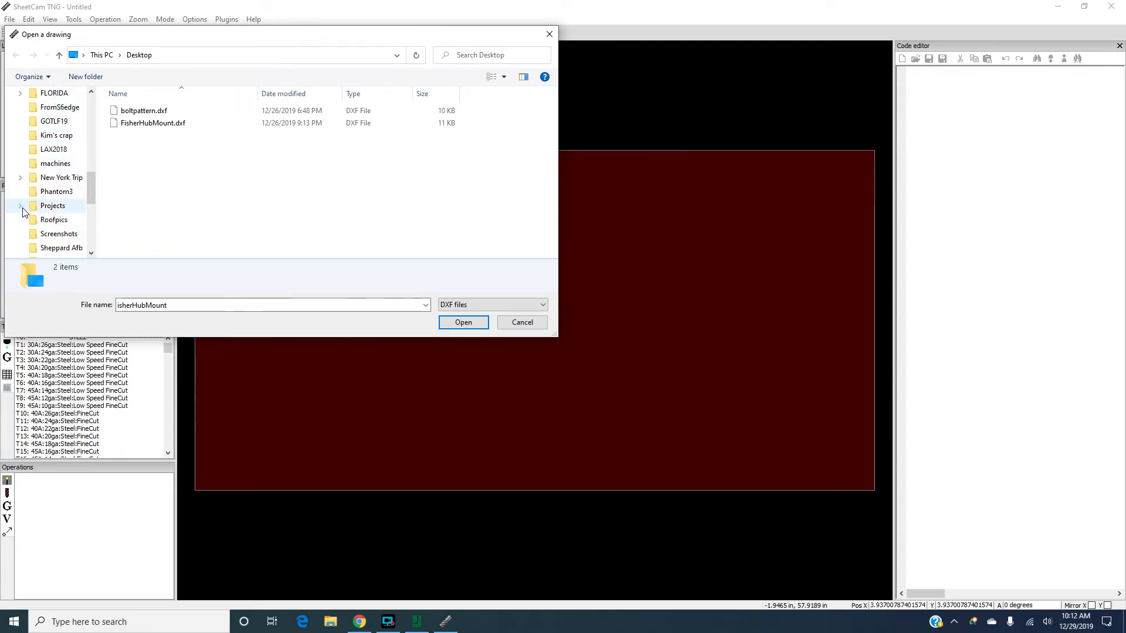
click(21, 218)
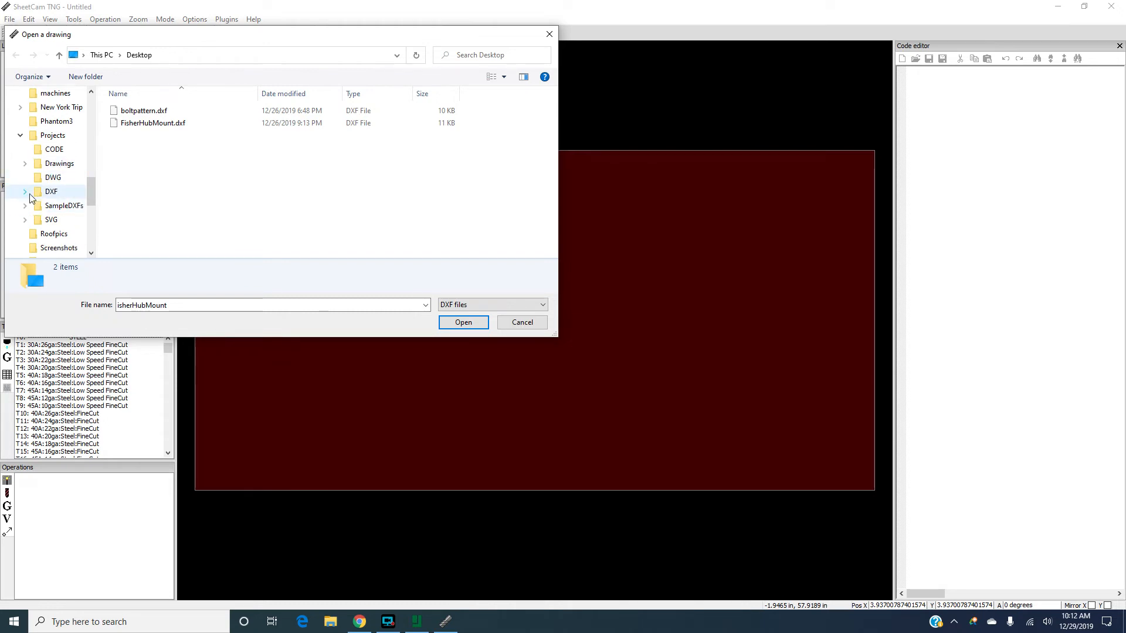
click(28, 200)
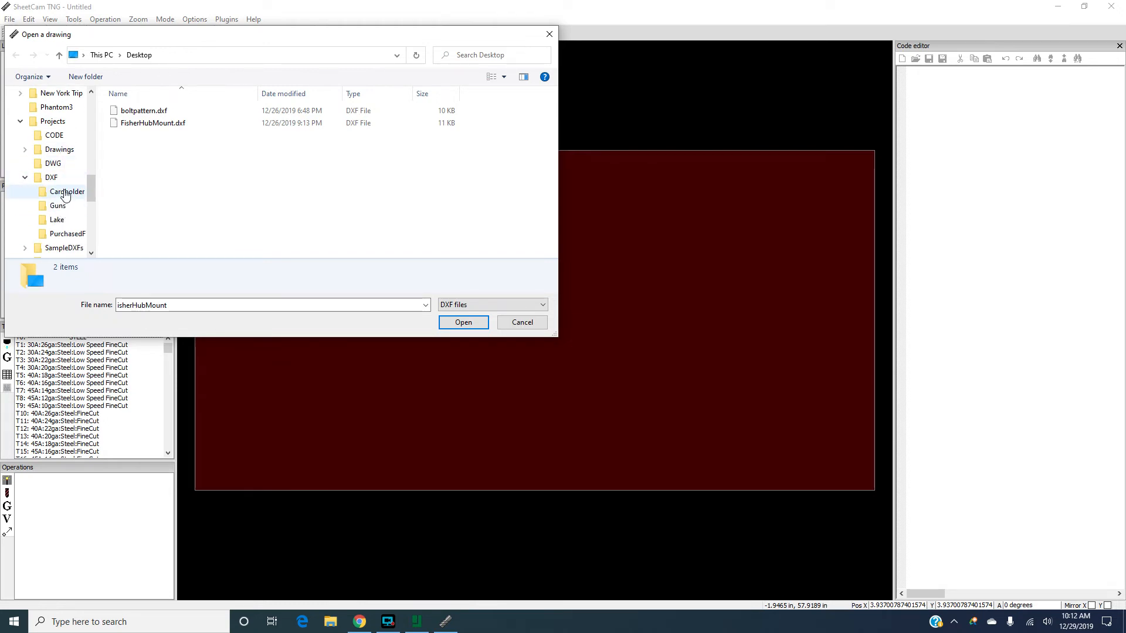
Choose DXF files as the import file type and enter "spice" as the file name
click(543, 305)
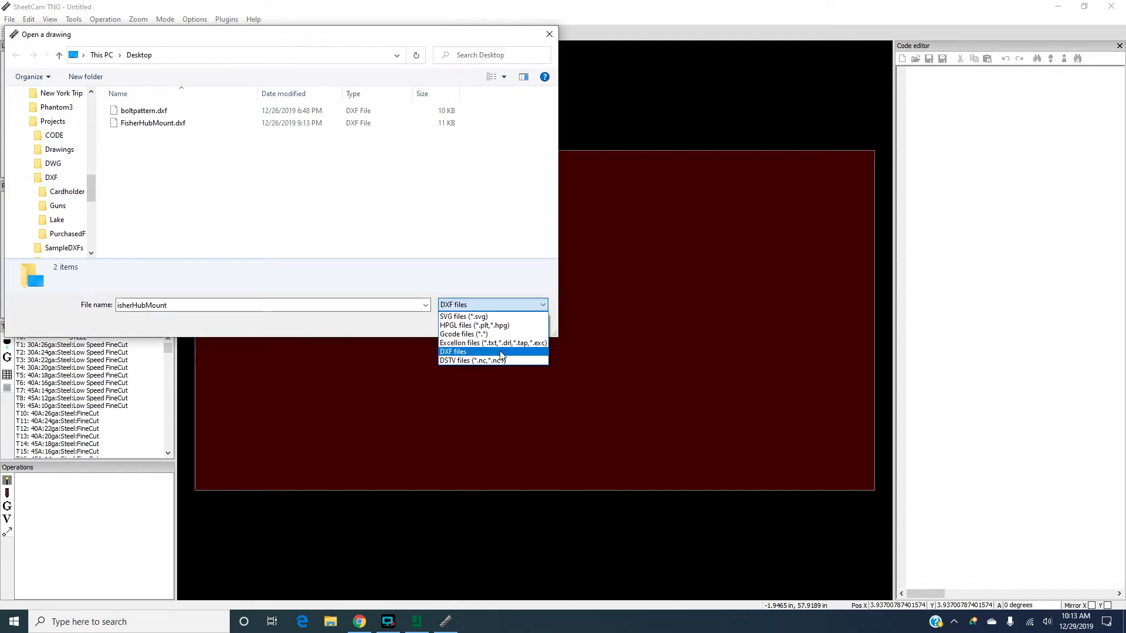
click(501, 352)
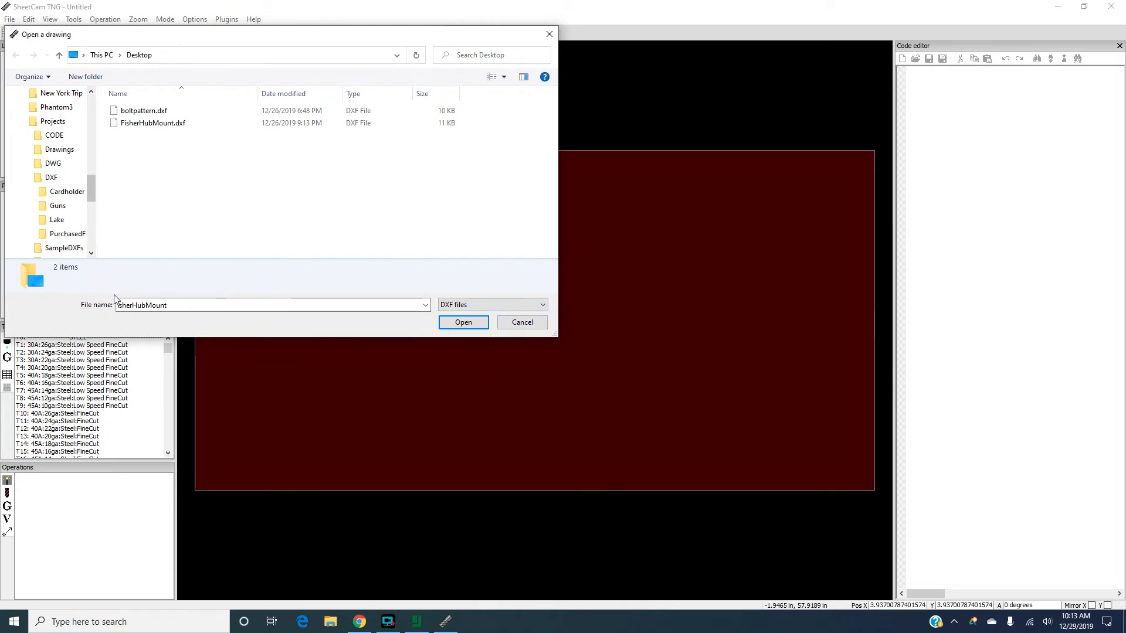
scroll(62, 186, down, 1)
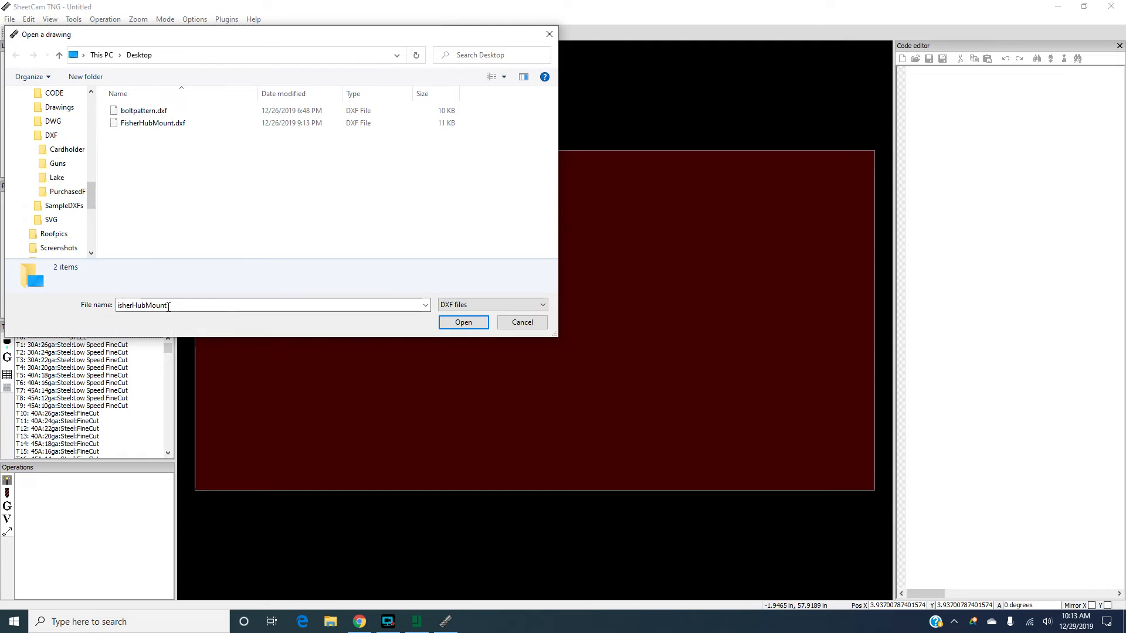
drag(168, 305, 105, 308)
text(spice)
Open the DXF folder under Projects for the drawing import
scroll(67, 176, down, 1)
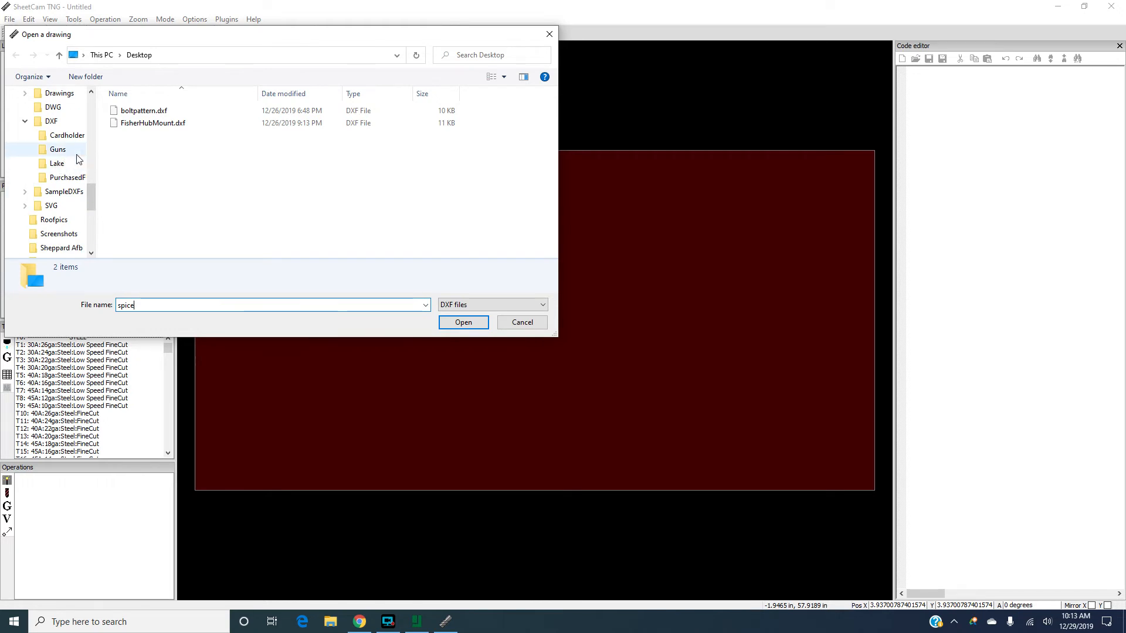
scroll(58, 182, up, 2)
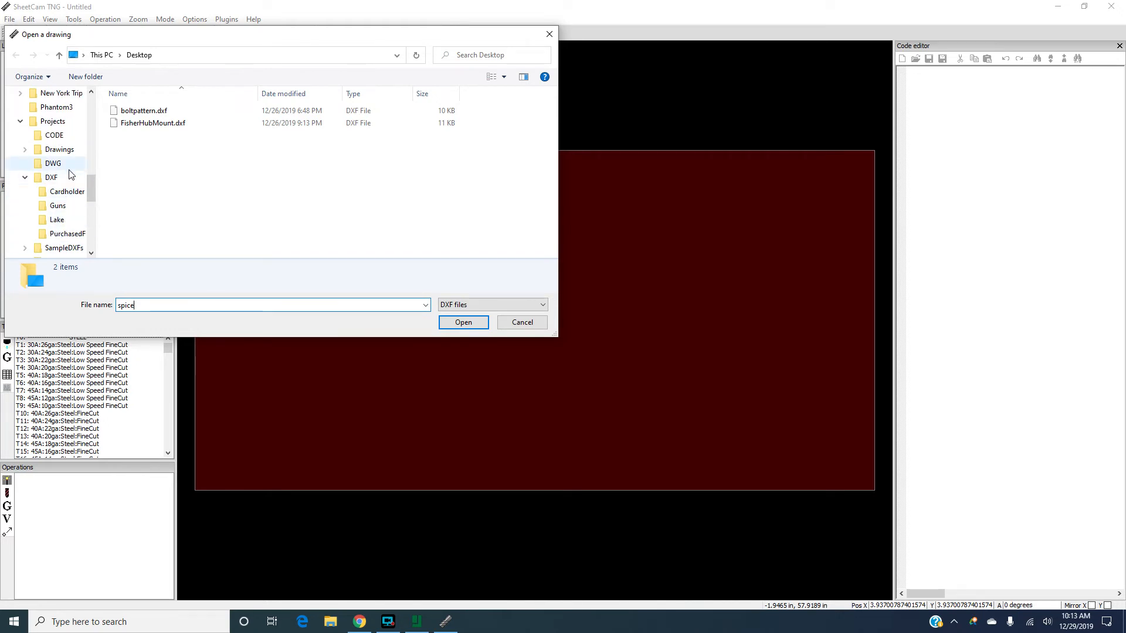
click(56, 179)
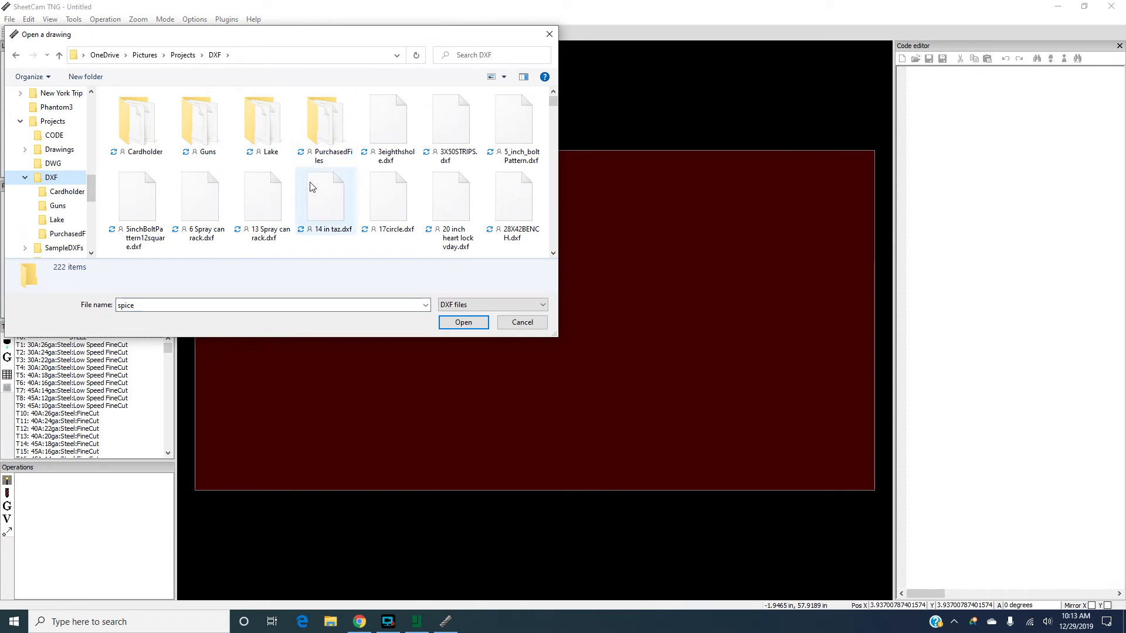
Import SpiceRackBack_1.dxf with inch scaling, the lower-left drawing position and the drawing name as the part name
scroll(311, 186, down, 2)
scroll(445, 196, down, 5)
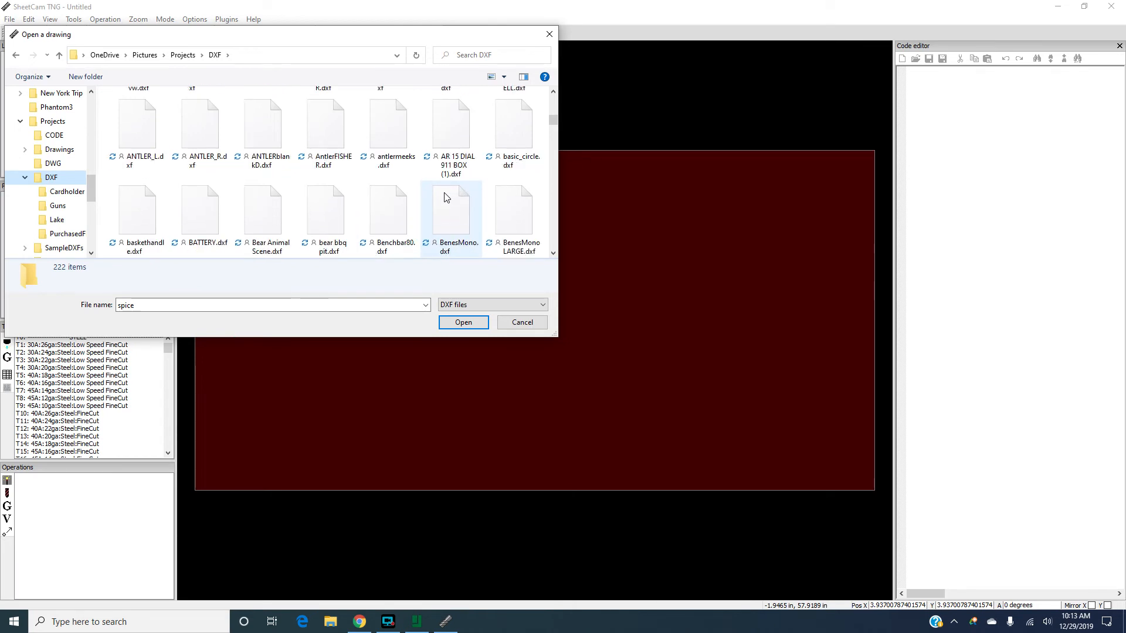
scroll(444, 194, down, 8)
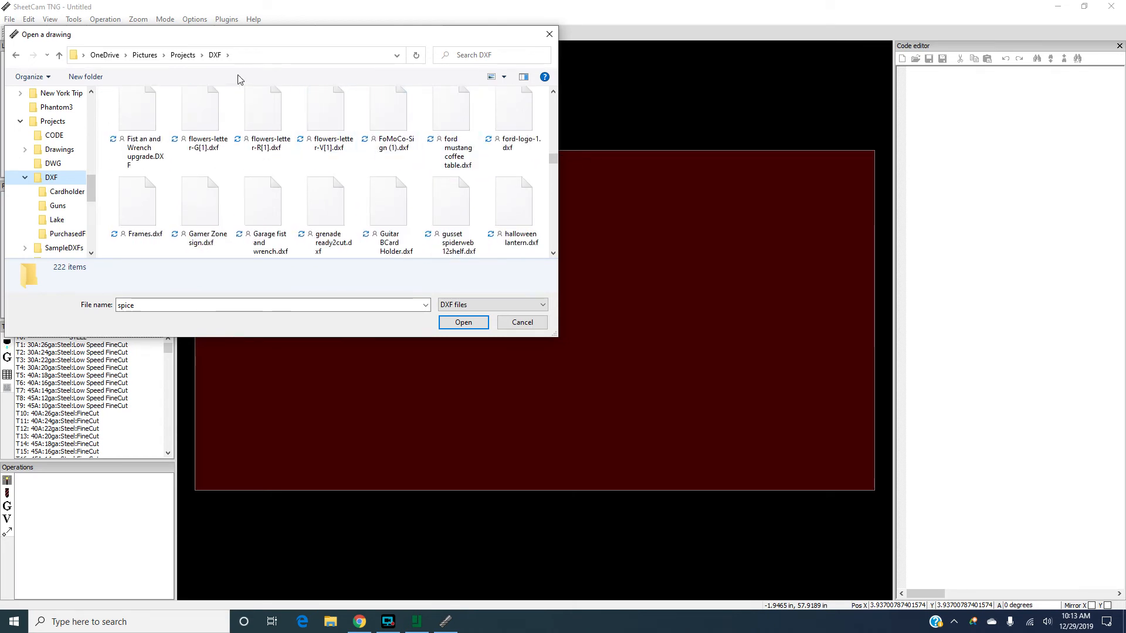
scroll(380, 191, down, 10)
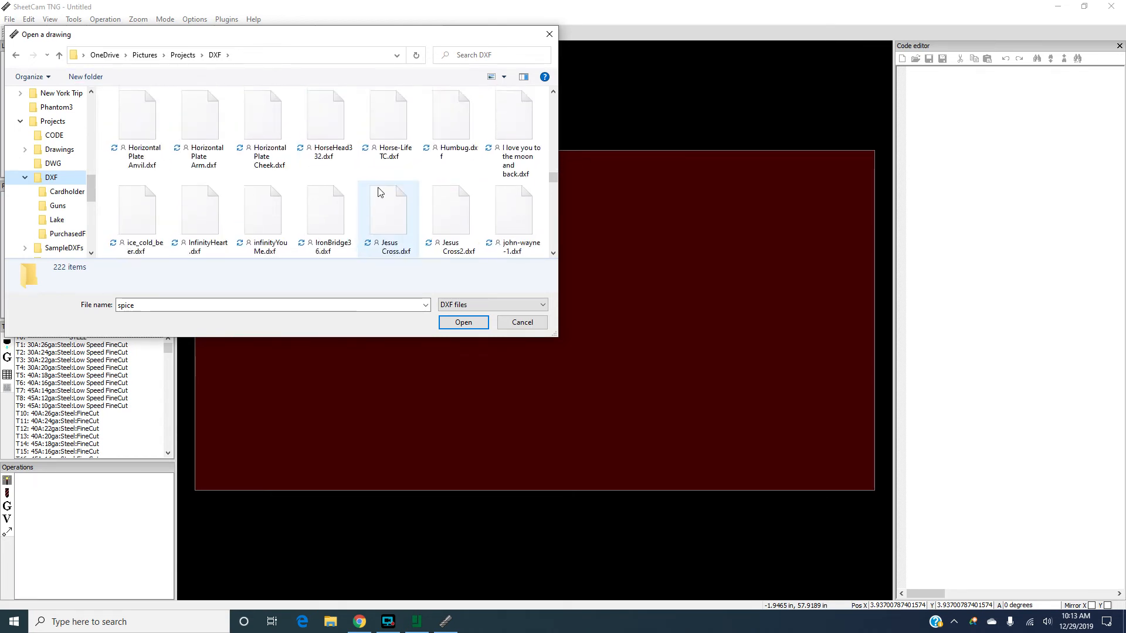
scroll(379, 191, down, 10)
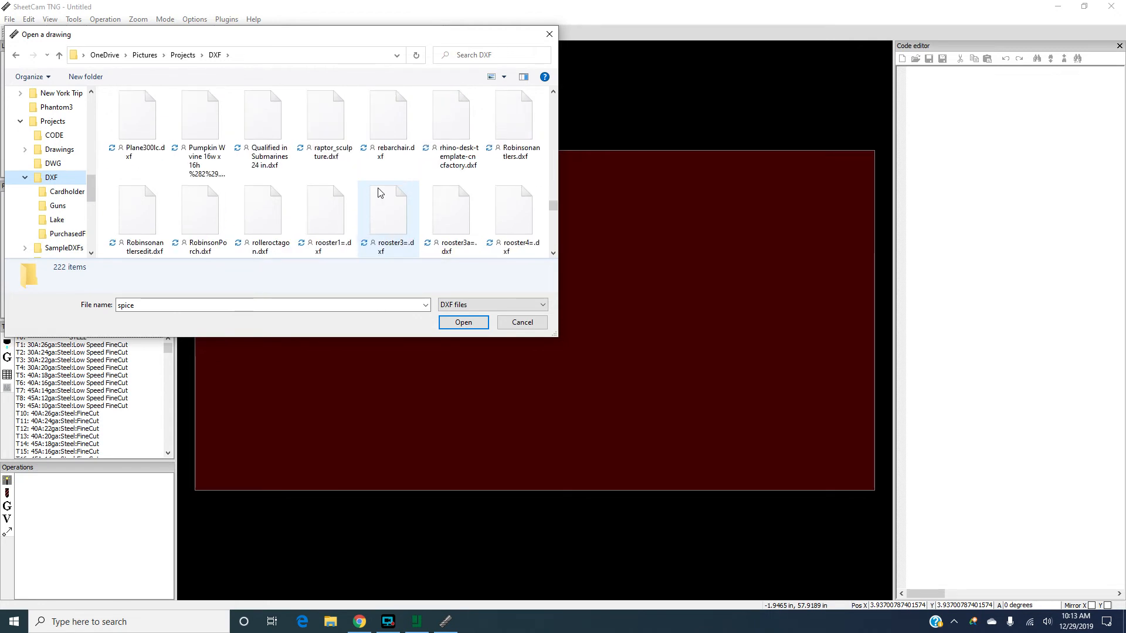
scroll(378, 192, down, 2)
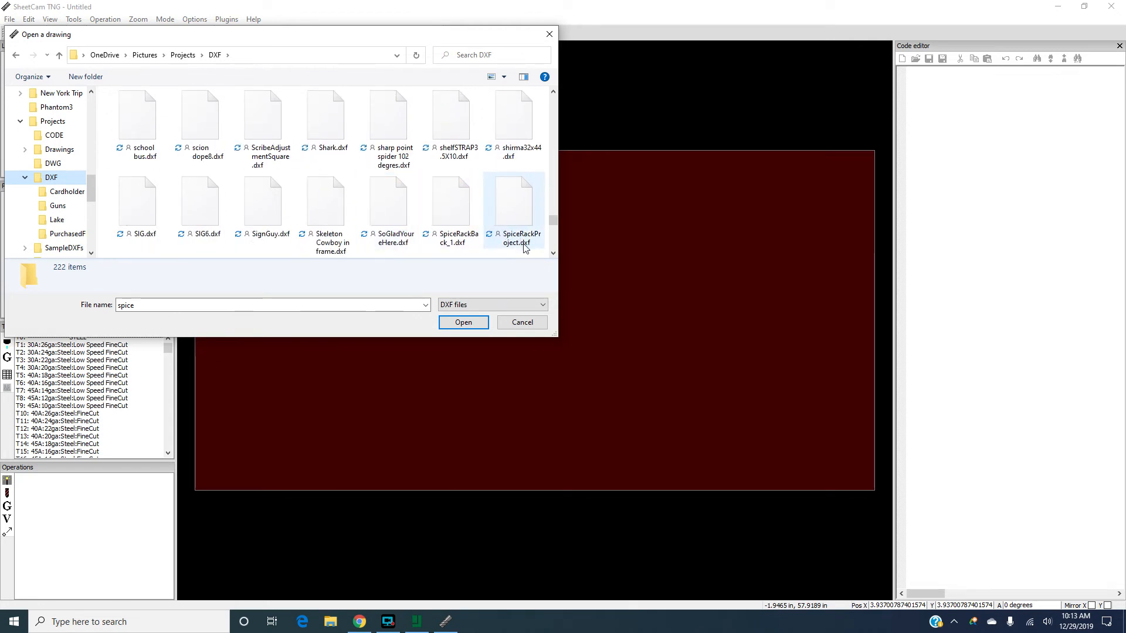
click(462, 237)
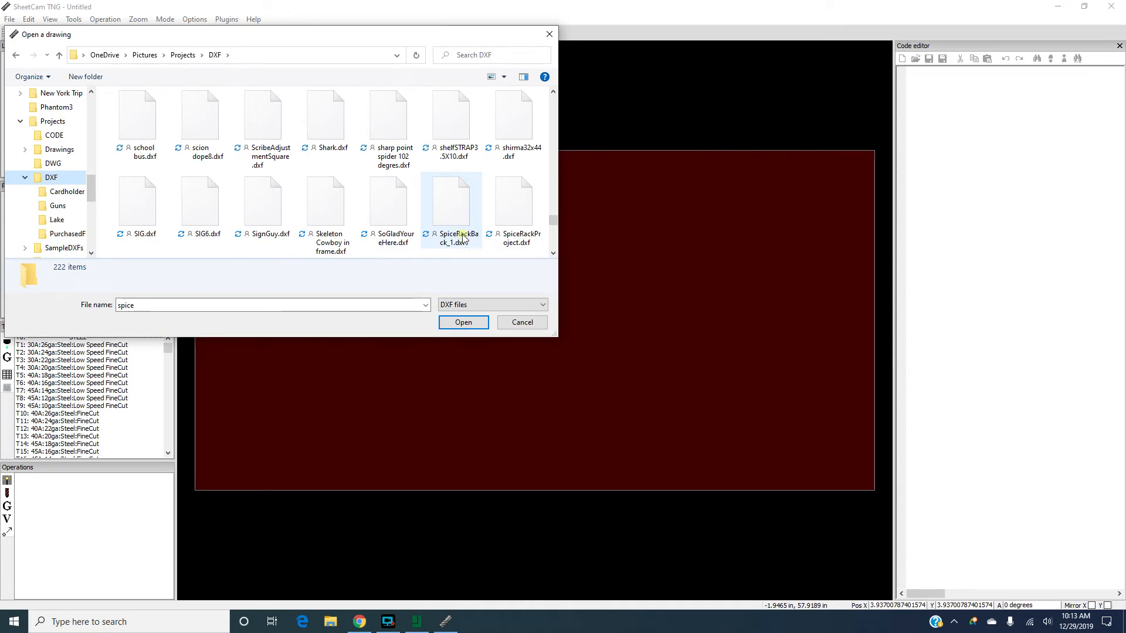
click(466, 323)
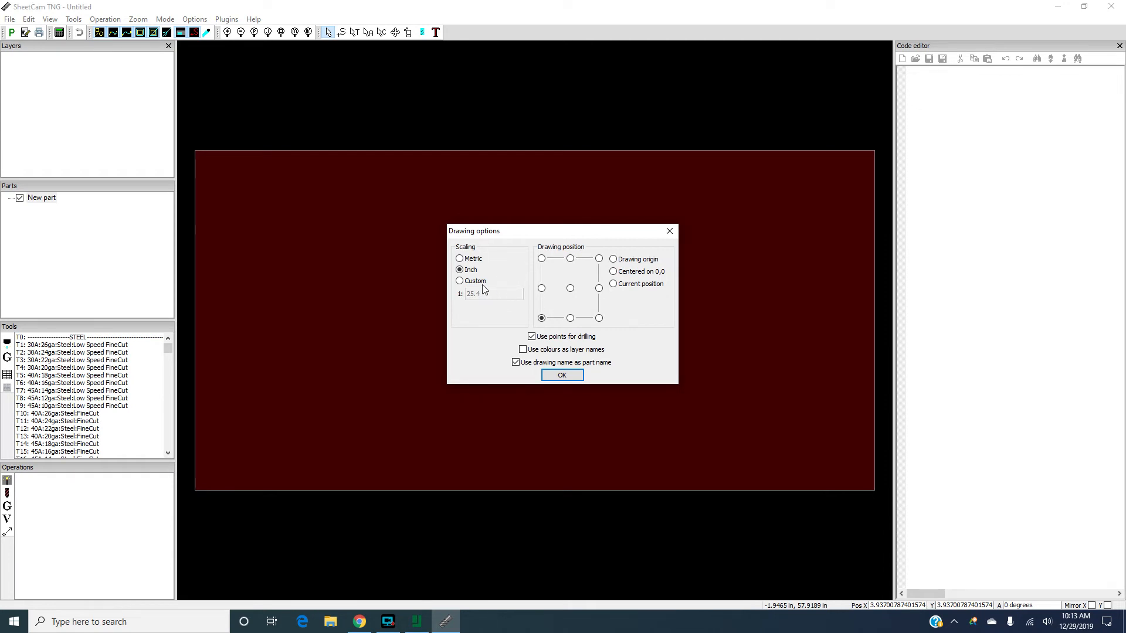
click(561, 375)
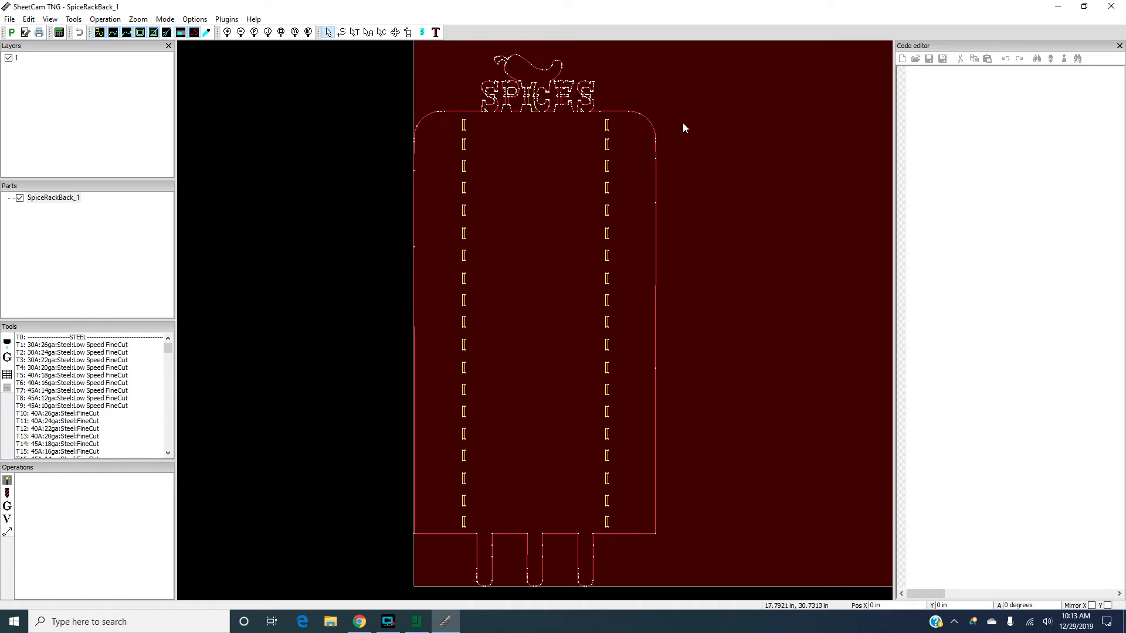
Measure the space around the spice rack back diagonally from the sheet's lower-left corner to beyond its upper-right side, and end measuring
scroll(685, 117, down, 3)
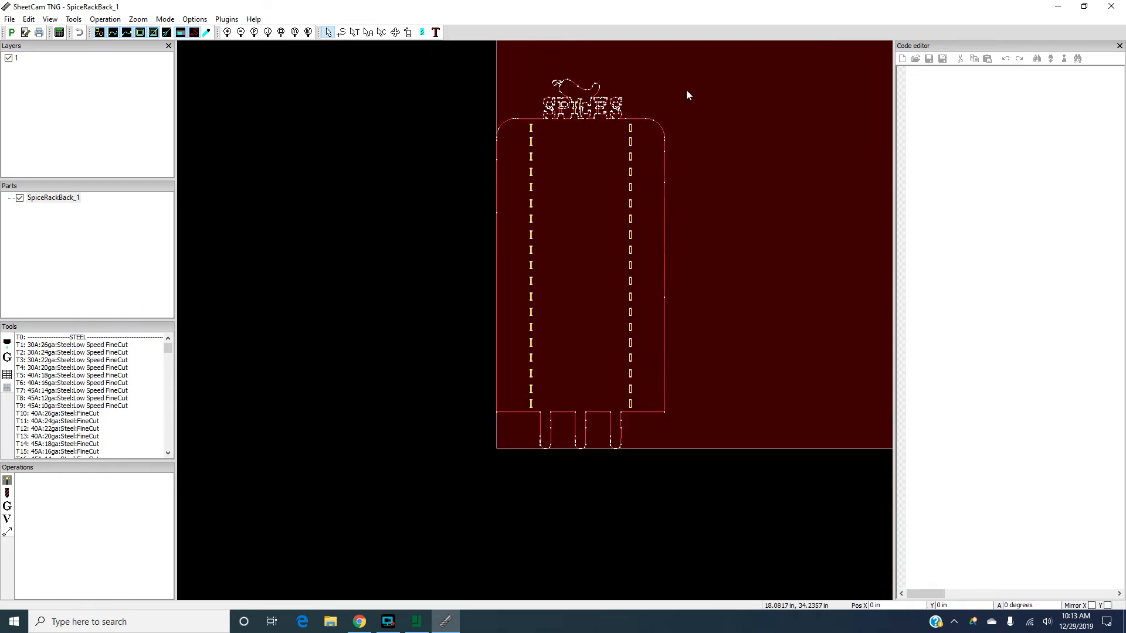
scroll(685, 90, up, 1)
right_click(589, 351)
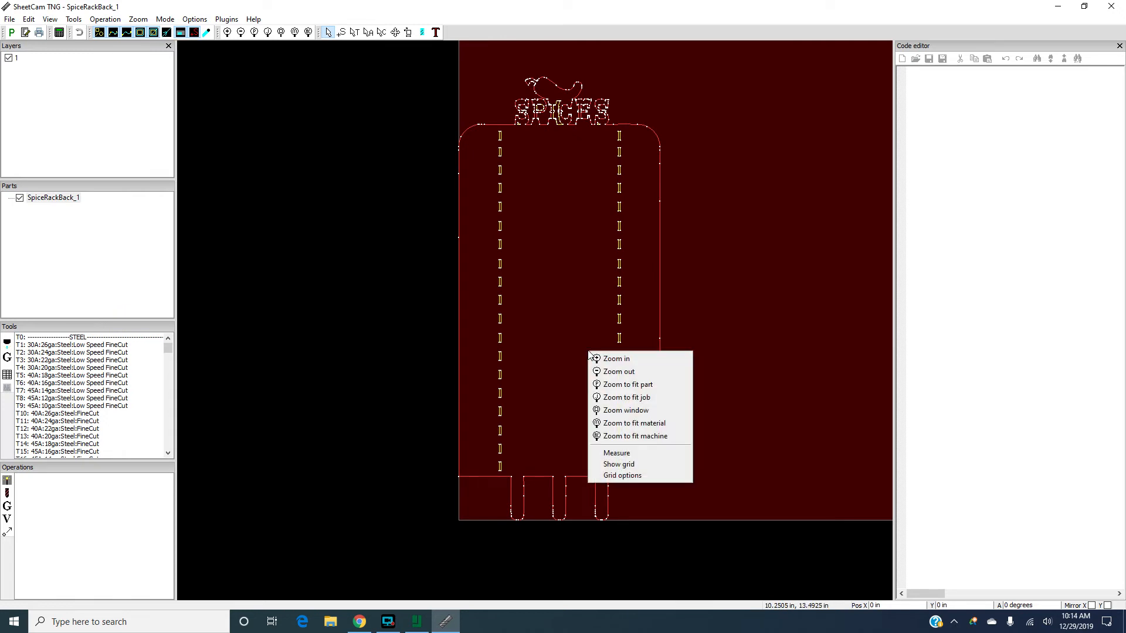
click(648, 455)
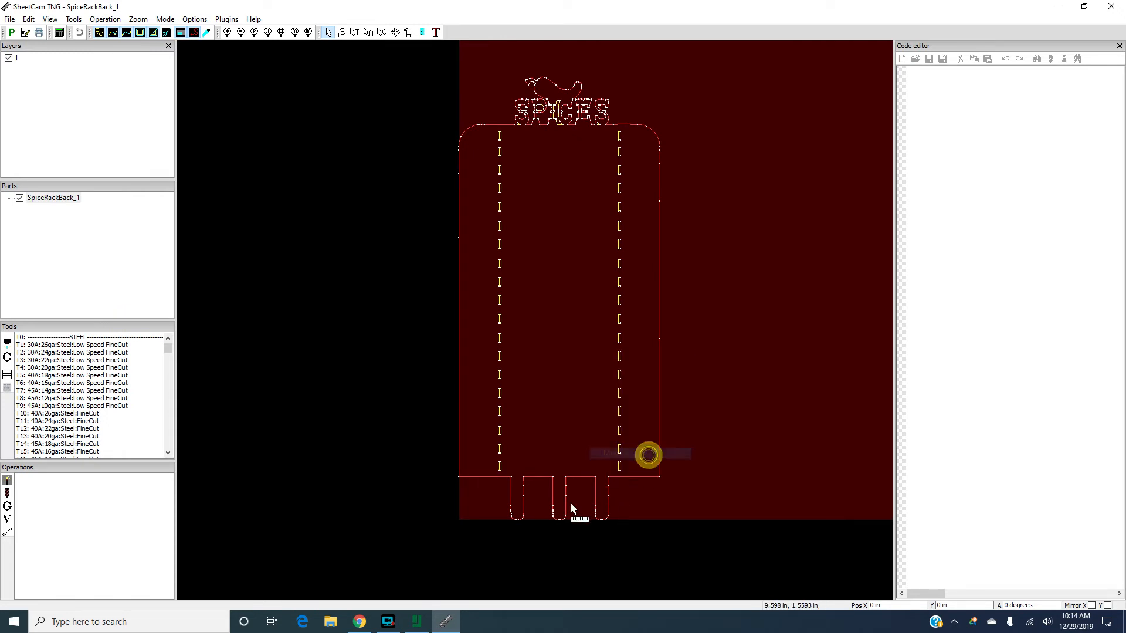
click(459, 519)
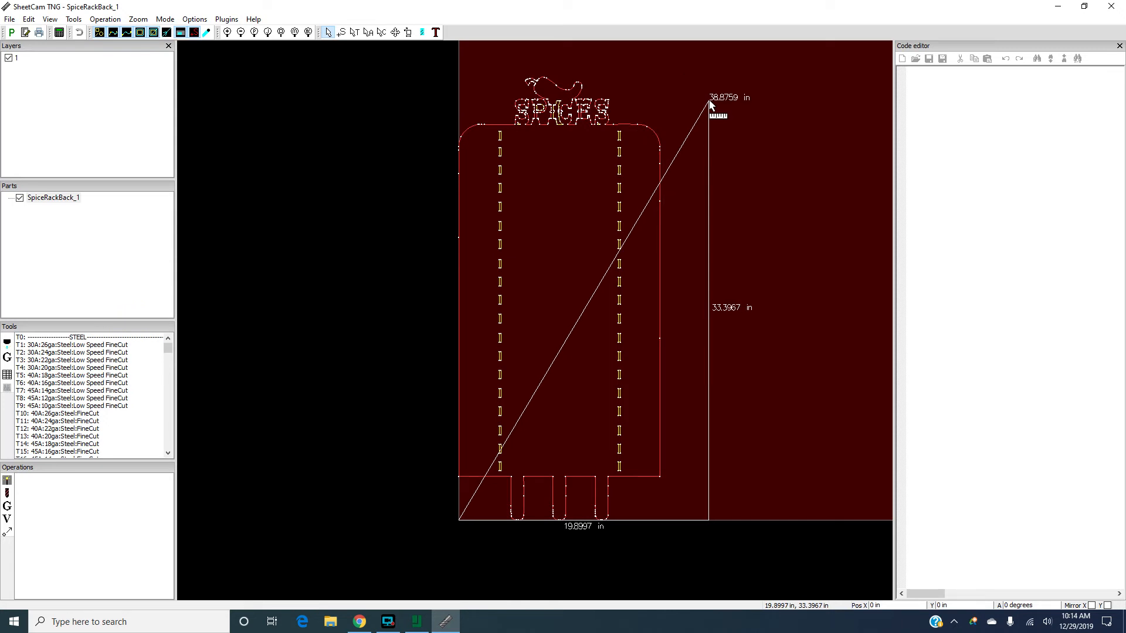
right_click(709, 104)
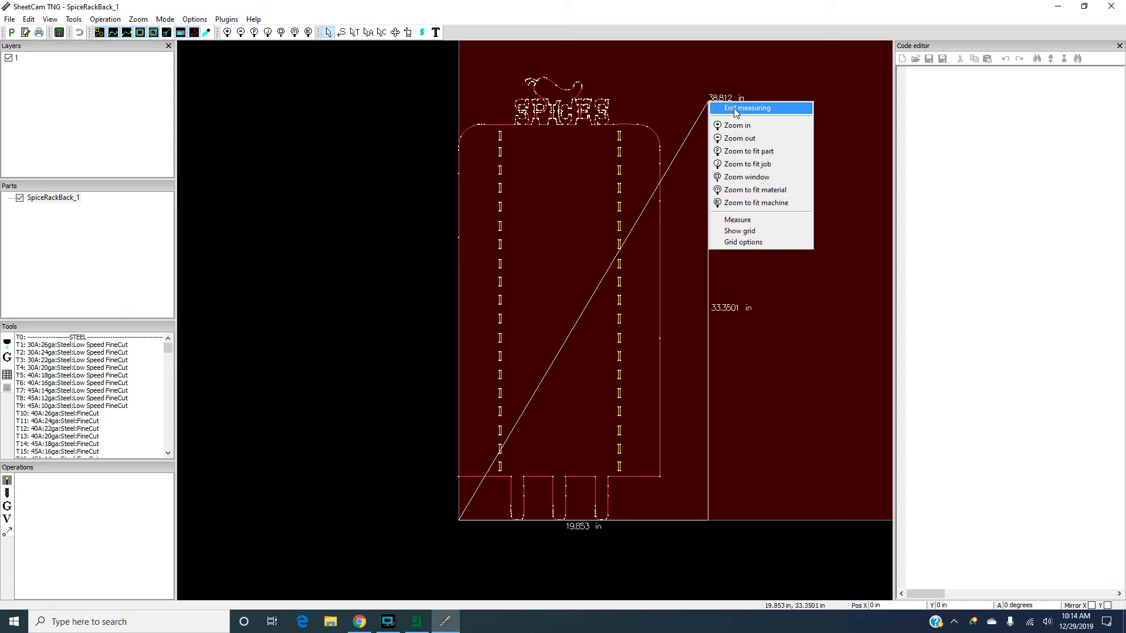
click(734, 109)
Examine the imported SPICES lettering, the tabs at the lower edge and the part's position on the material sheet
scroll(570, 97, up, 5)
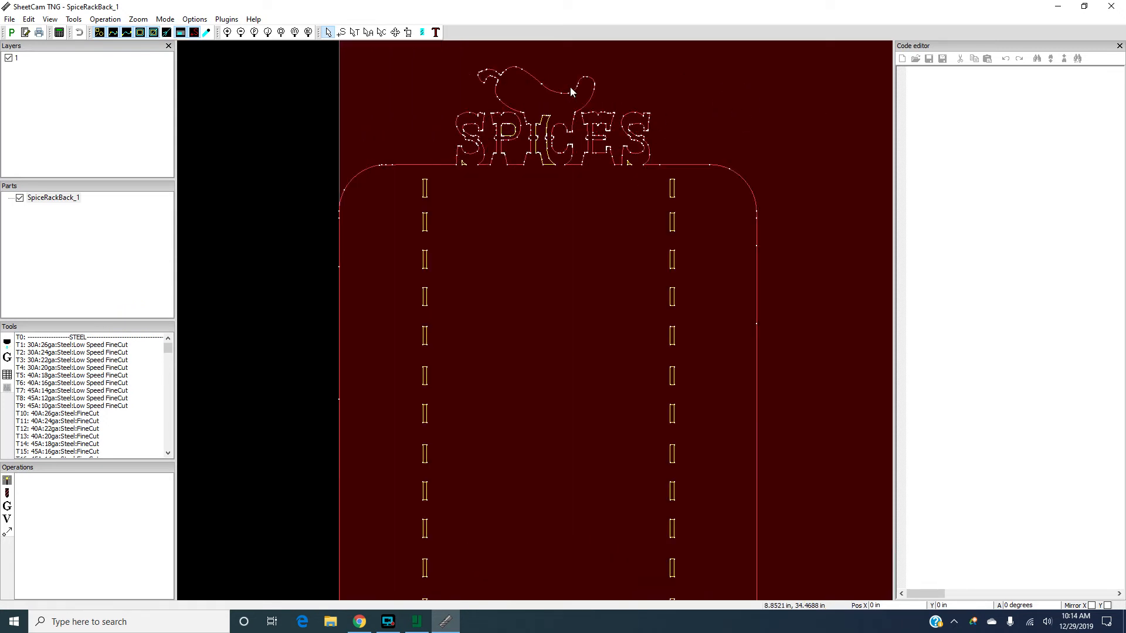
scroll(488, 208, up, 2)
scroll(486, 207, down, 4)
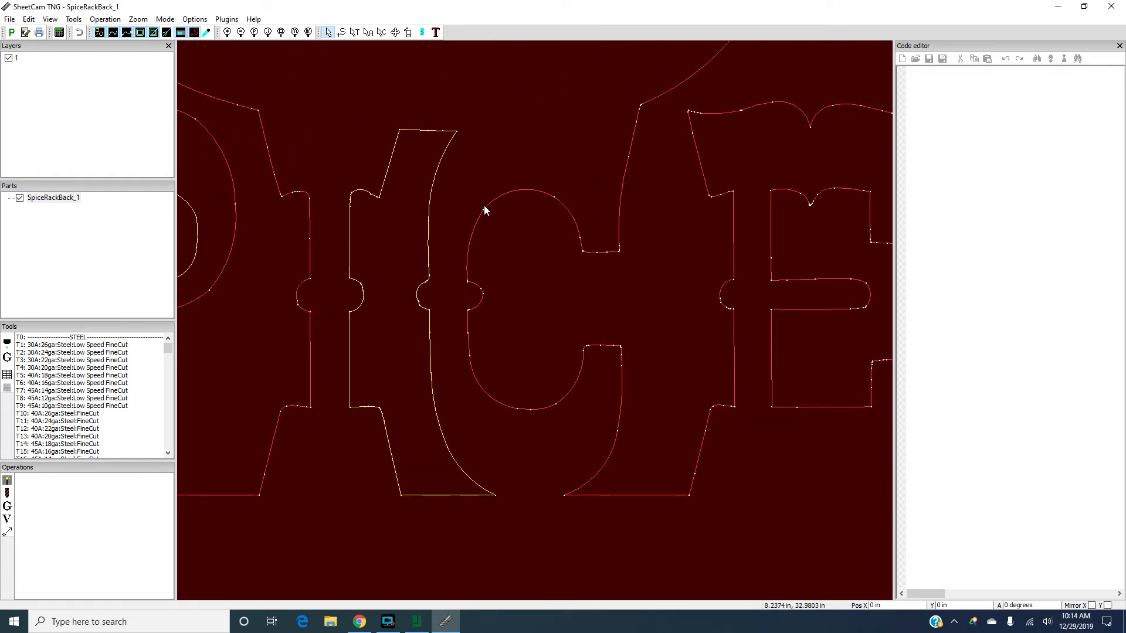
scroll(409, 325, down, 6)
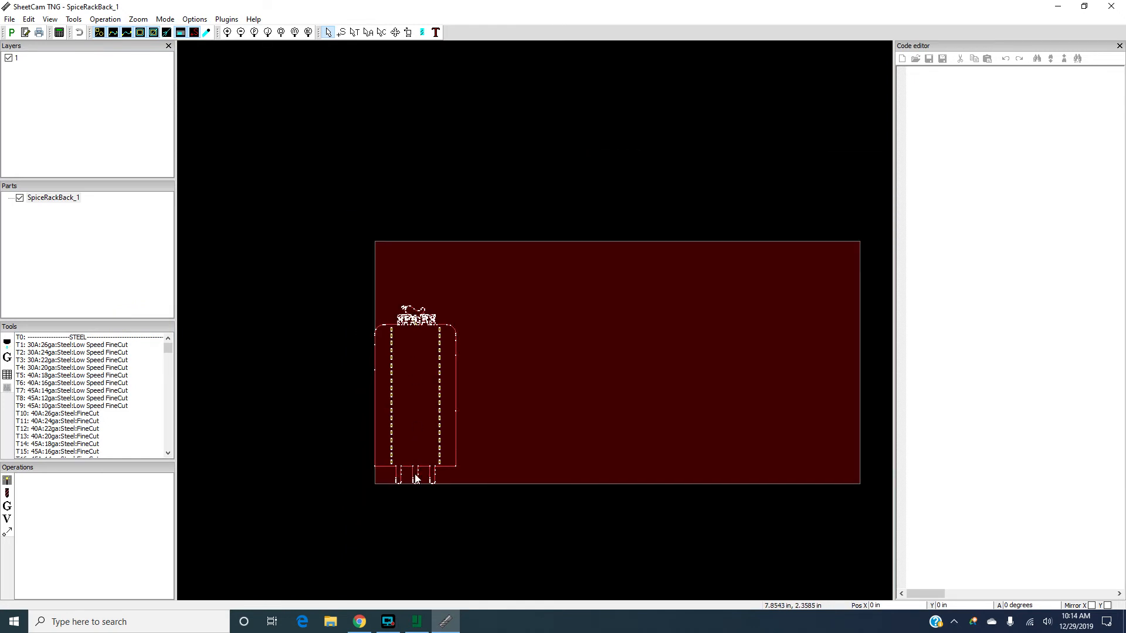
scroll(415, 478, up, 6)
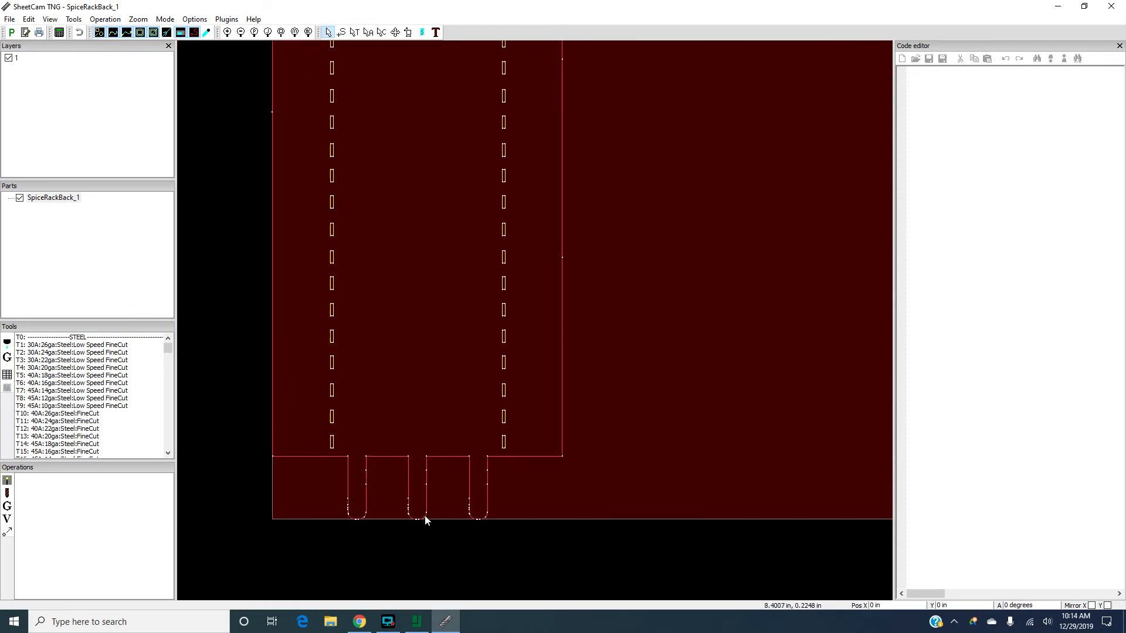
scroll(428, 498, down, 2)
scroll(492, 258, down, 2)
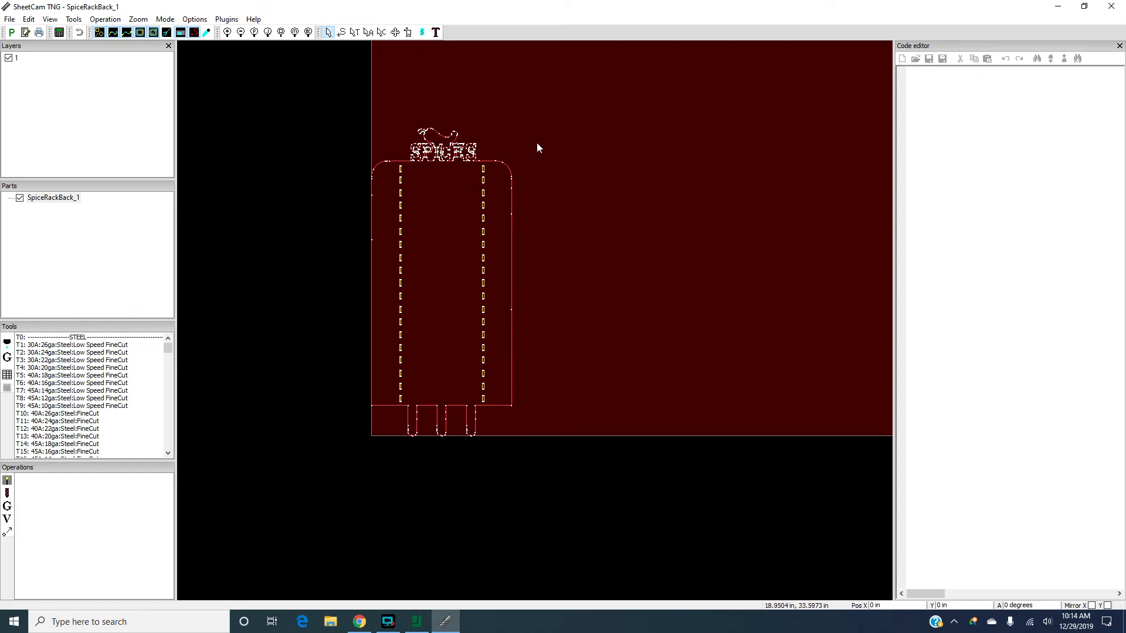
scroll(533, 151, up, 2)
scroll(525, 175, down, 1)
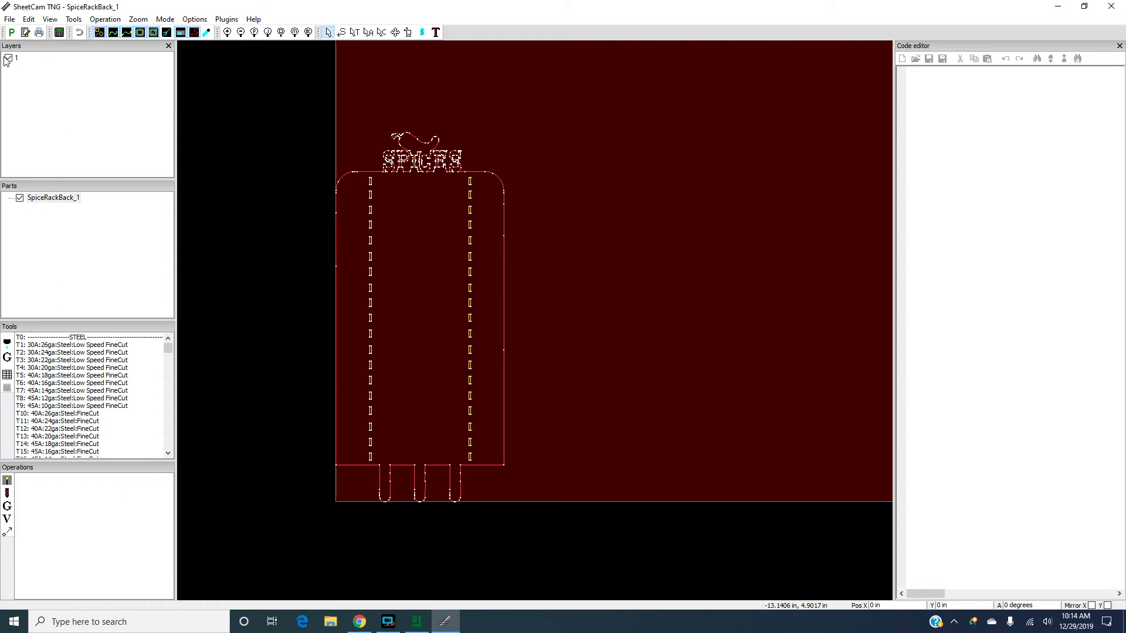
Hide layer 1 and show it again, and inspect the outlines around the SPICES lettering
click(9, 58)
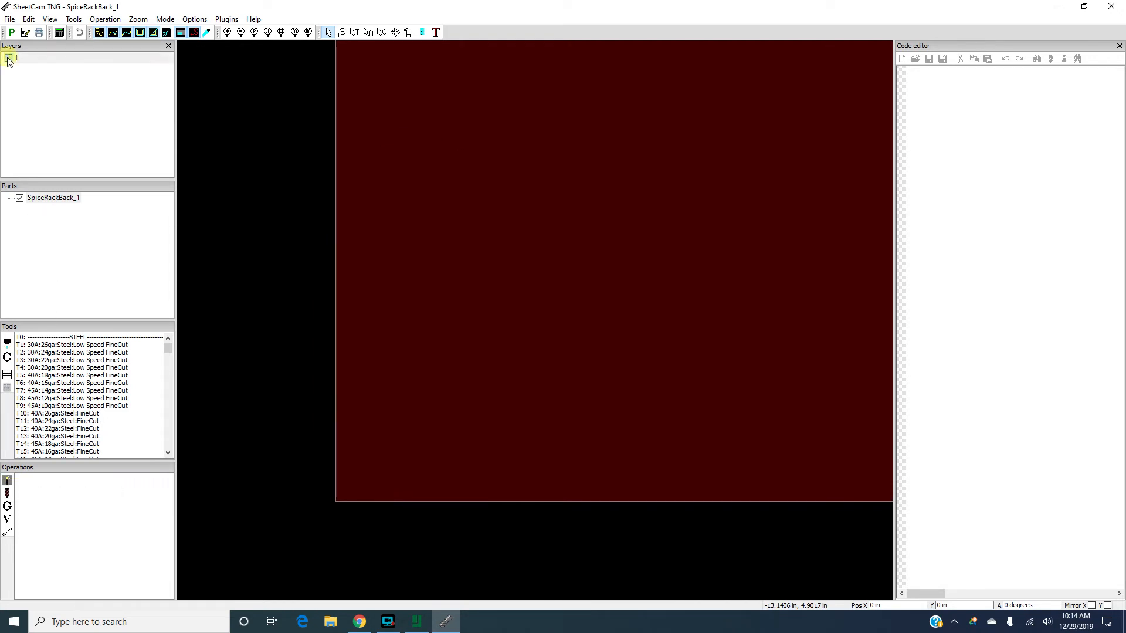
click(9, 58)
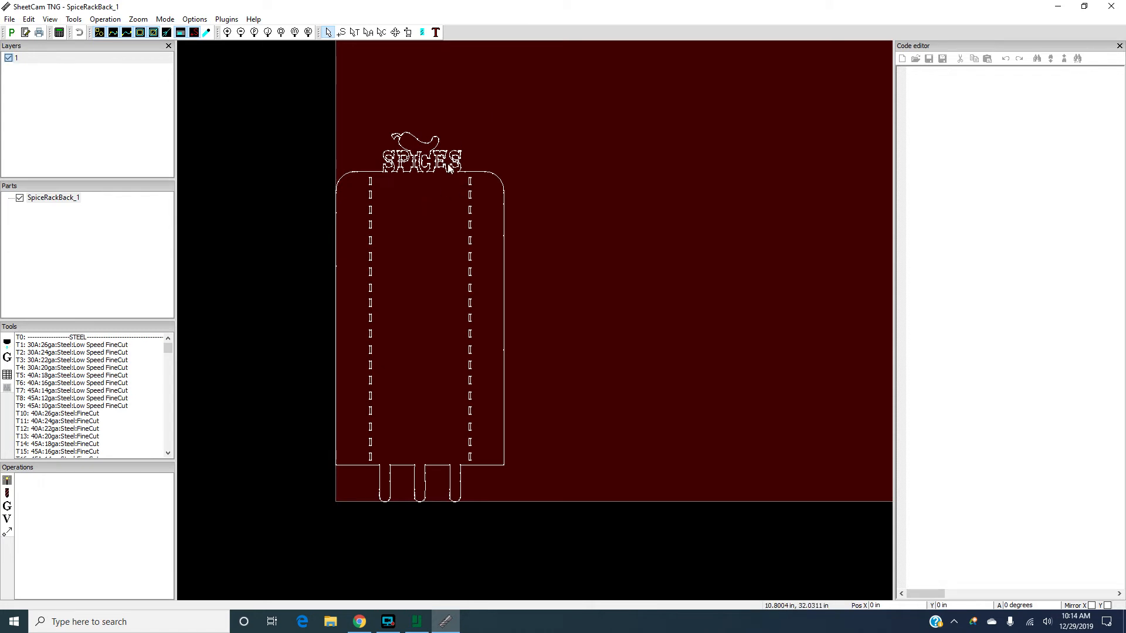
scroll(449, 167, up, 4)
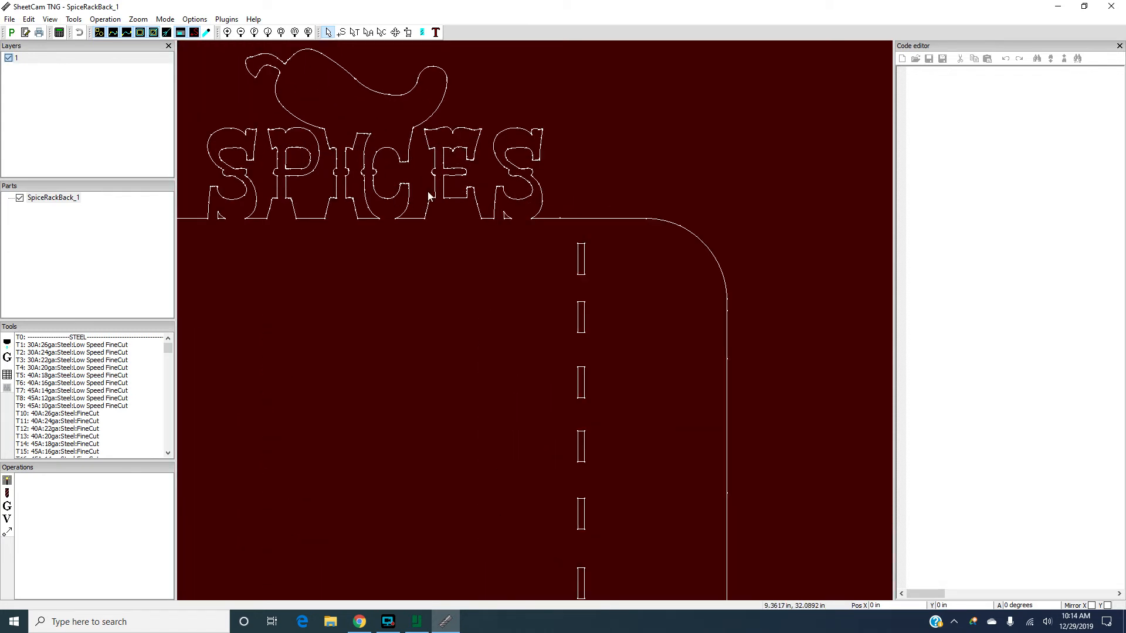
scroll(485, 214, down, 3)
Measure the width and height of one rectangular slot from its lower-left to its upper-right corner, and end measuring
scroll(521, 288, up, 5)
scroll(521, 288, up, 3)
scroll(522, 307, up, 2)
right_click(662, 193)
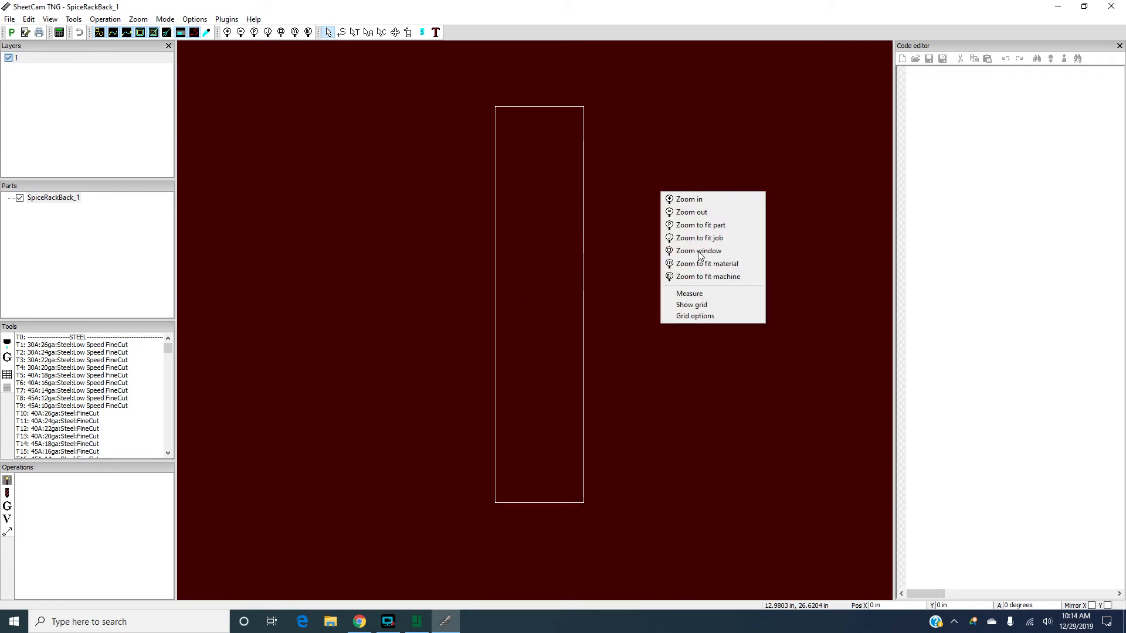
click(705, 295)
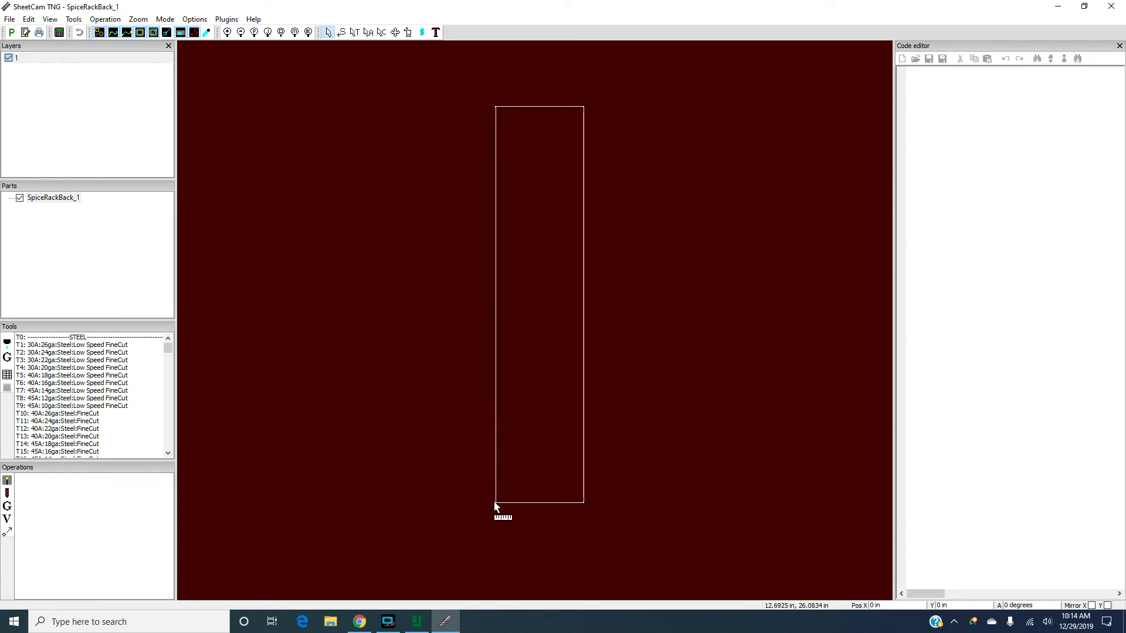
drag(496, 503, 584, 110)
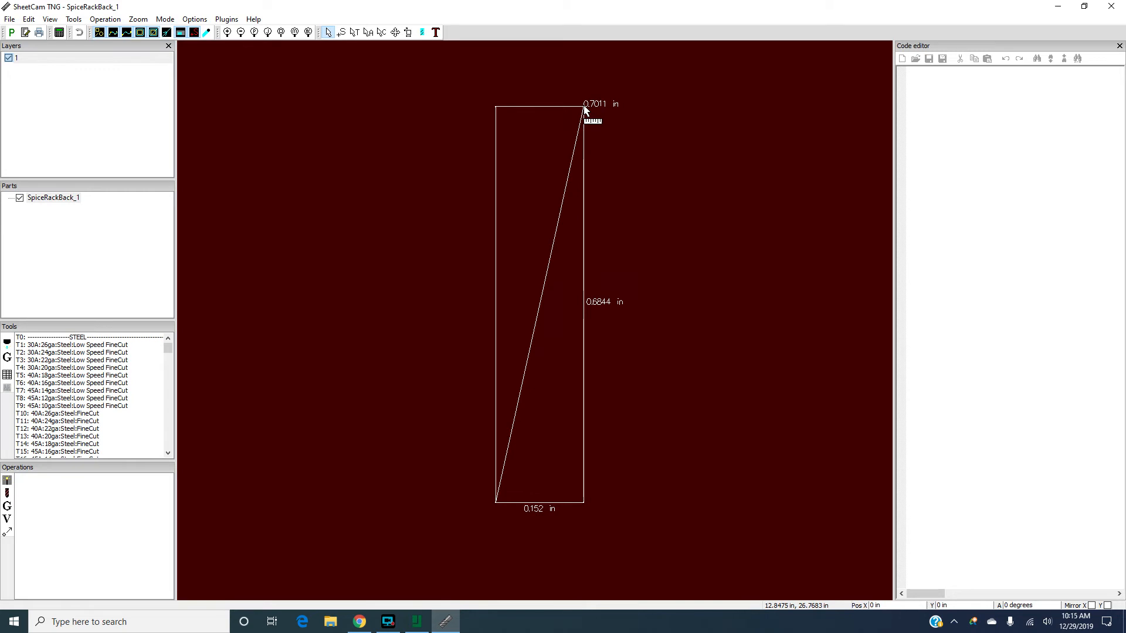
drag(584, 111, 705, 197)
right_click(706, 197)
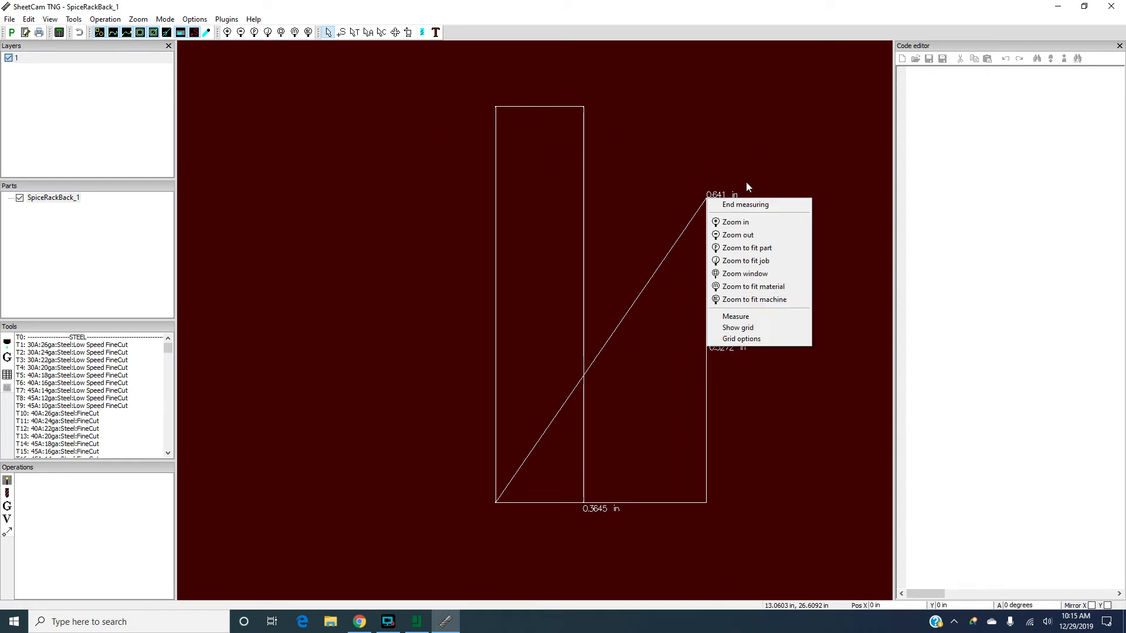
click(768, 204)
Examine the two columns of slots and the three rounded tabs at the lower edge of the spice rack back
scroll(724, 220, down, 5)
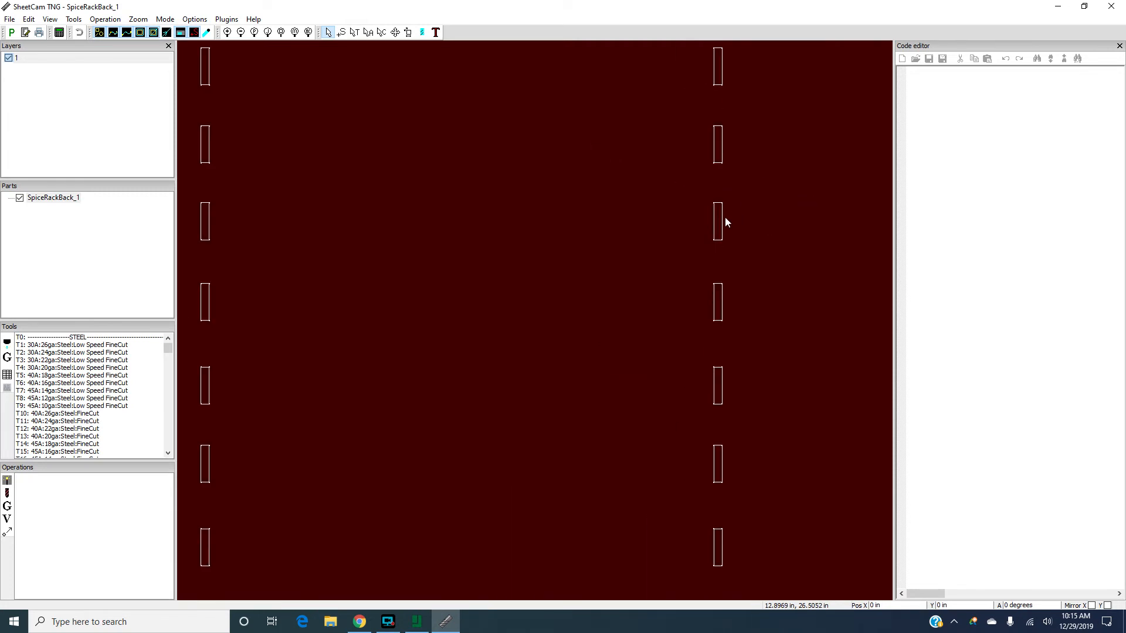
scroll(741, 423, up, 1)
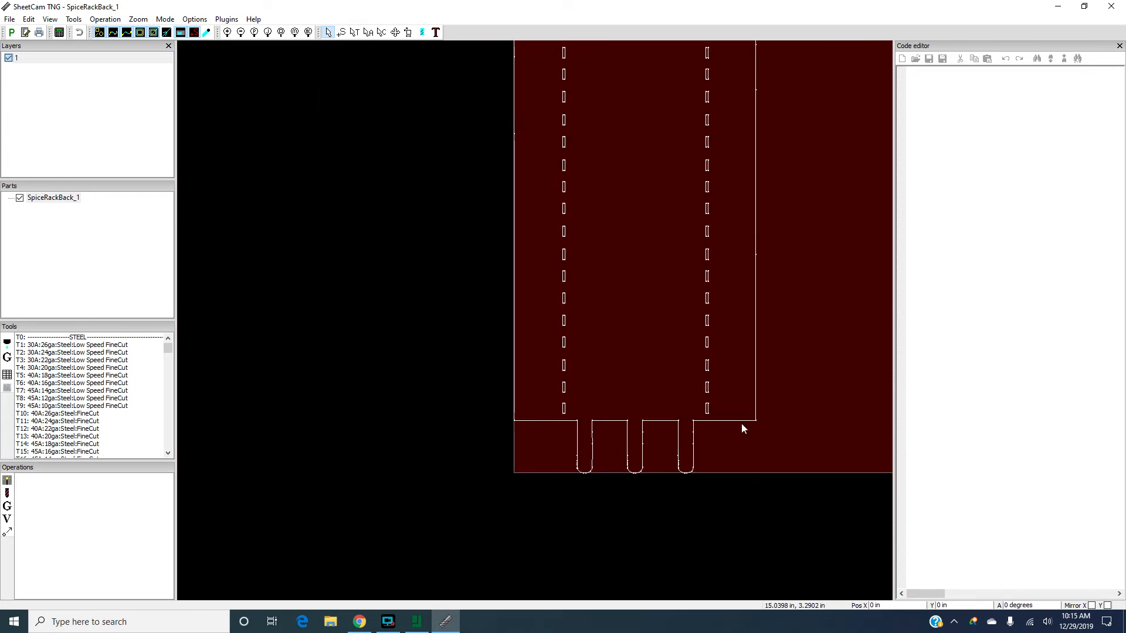
scroll(729, 423, up, 1)
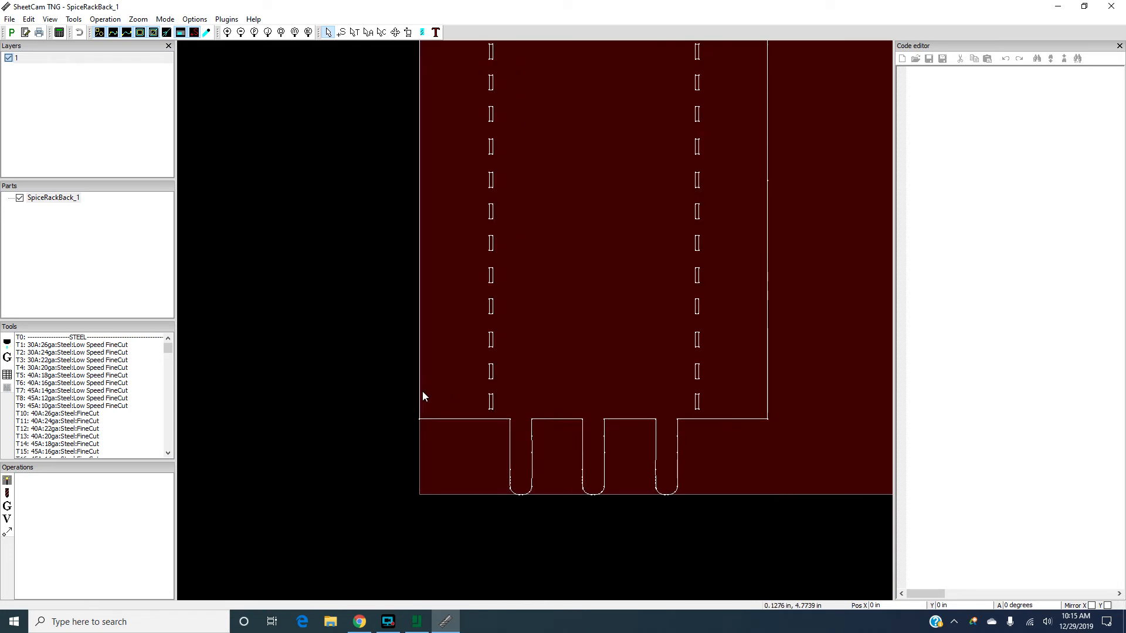
scroll(492, 413, up, 2)
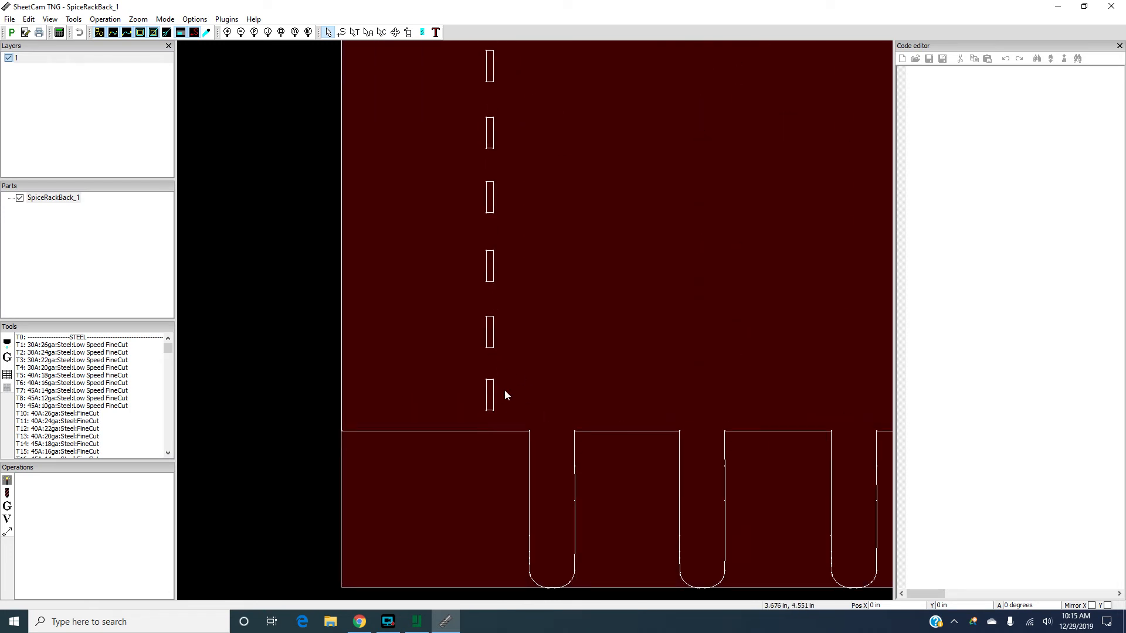
scroll(507, 357, down, 1)
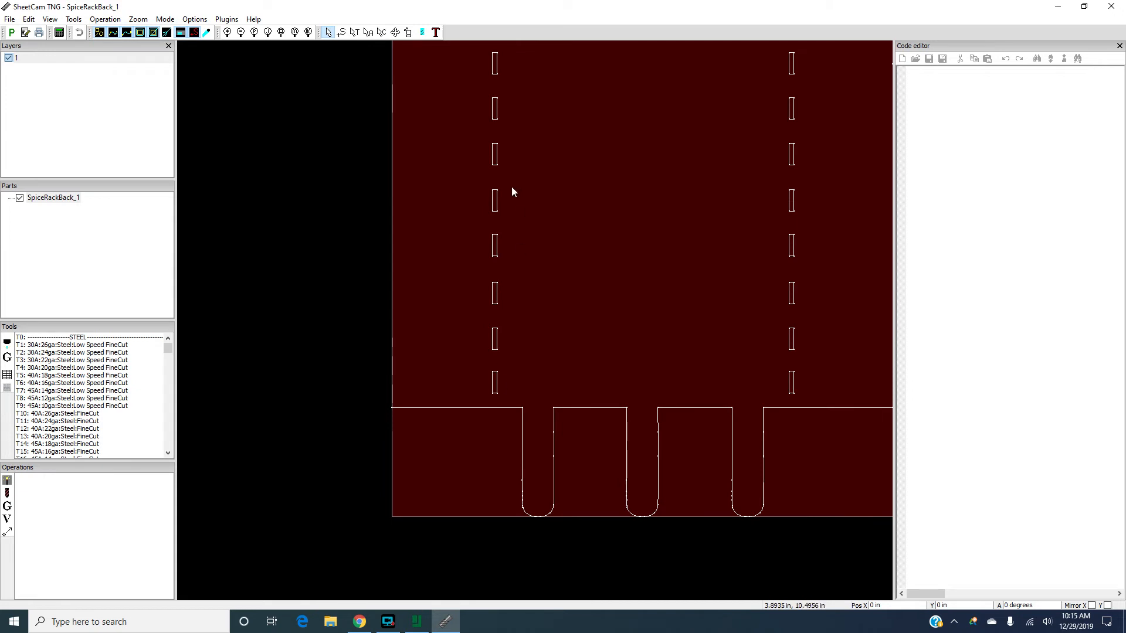
scroll(496, 377, down, 3)
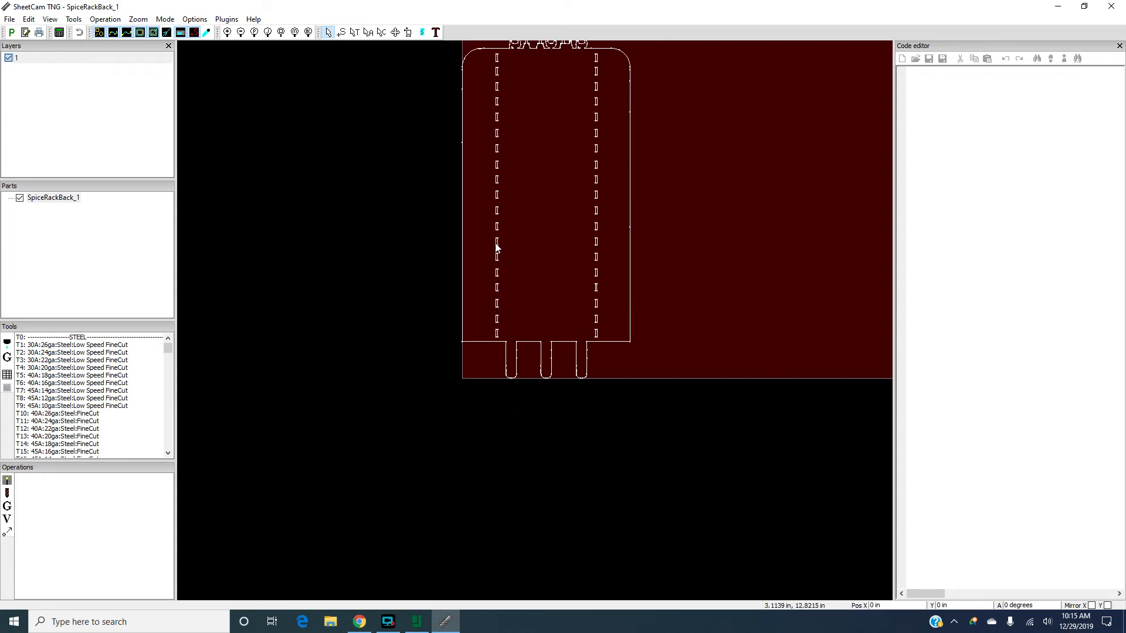
Set up an outside-offset jet cutting operation on layer 1 with tool T16: 45A:14ga:Steel:FineCut
scroll(498, 247, down, 1)
scroll(557, 51, down, 1)
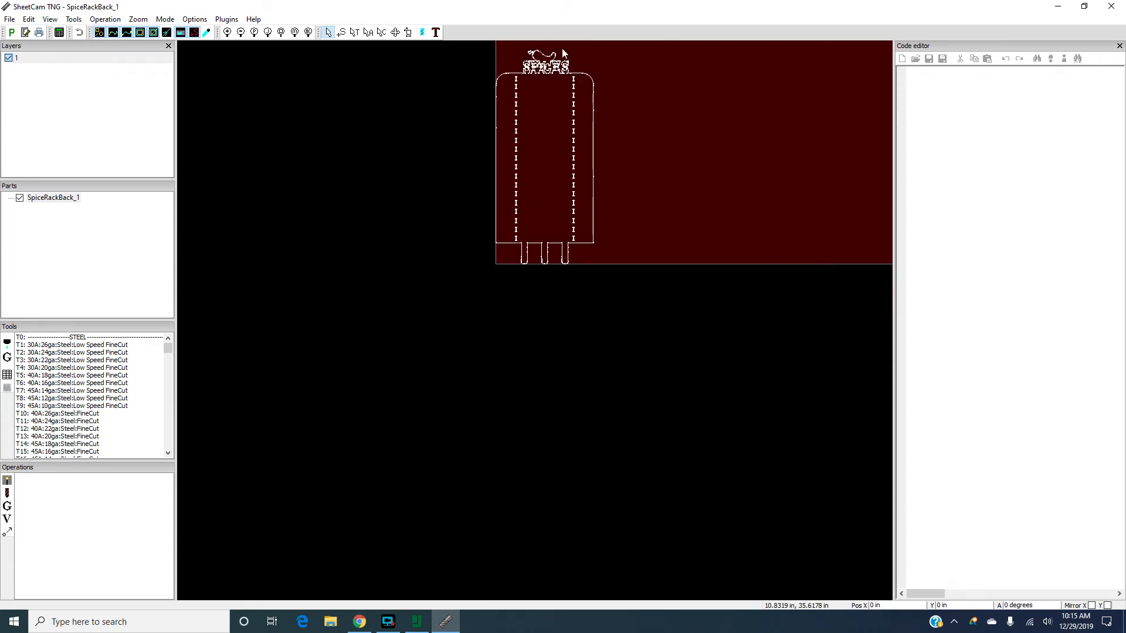
scroll(558, 51, up, 3)
scroll(555, 61, up, 1)
scroll(554, 62, down, 2)
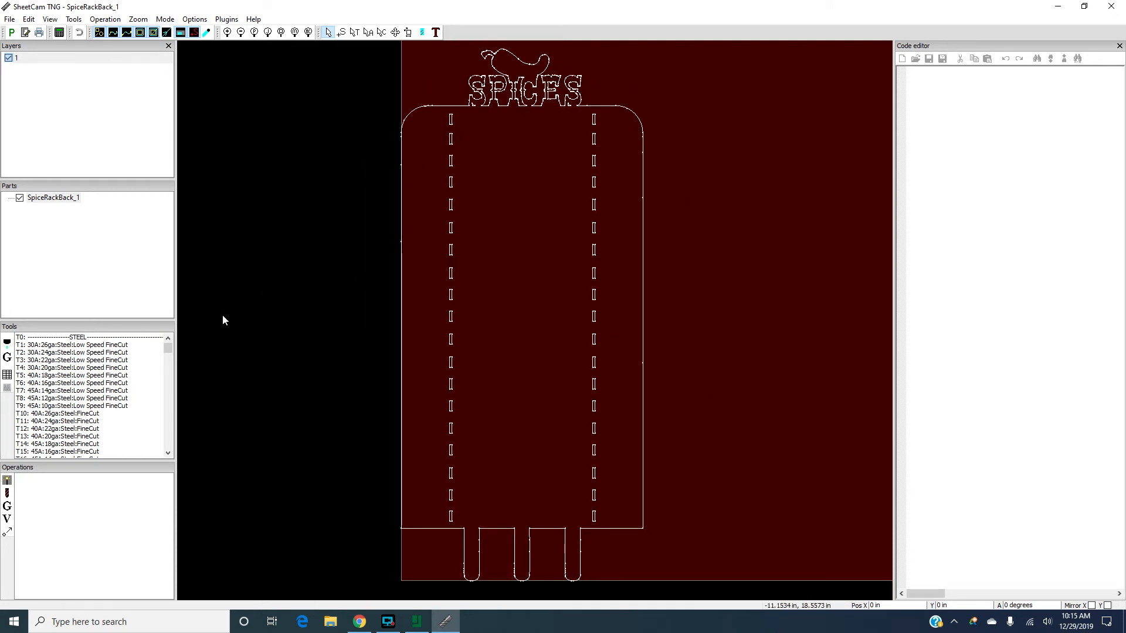
click(7, 481)
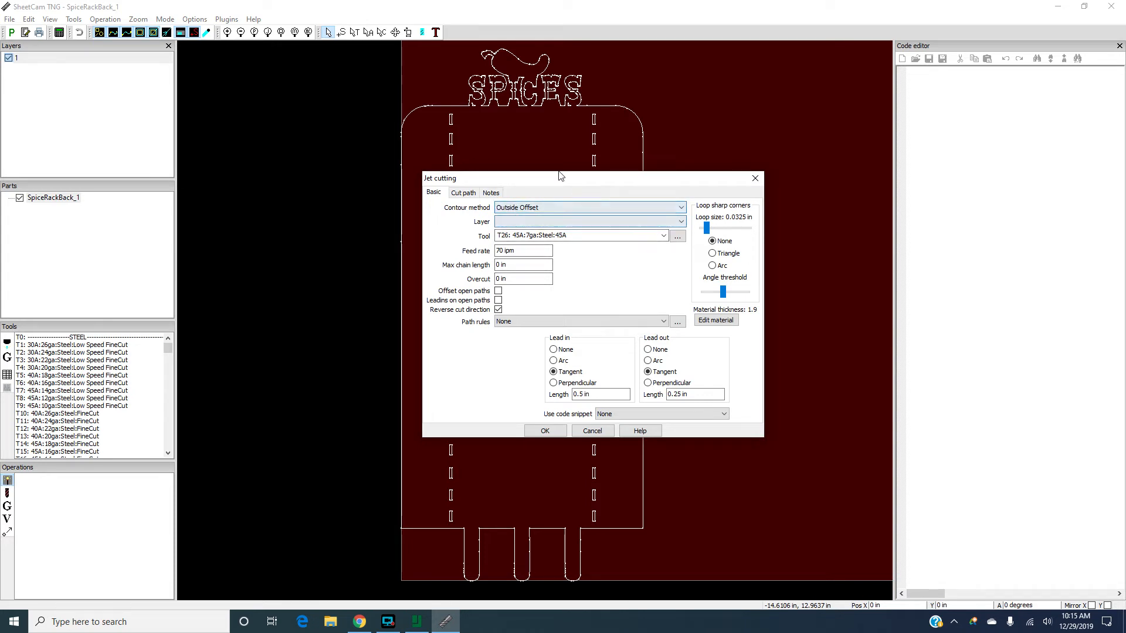
click(680, 224)
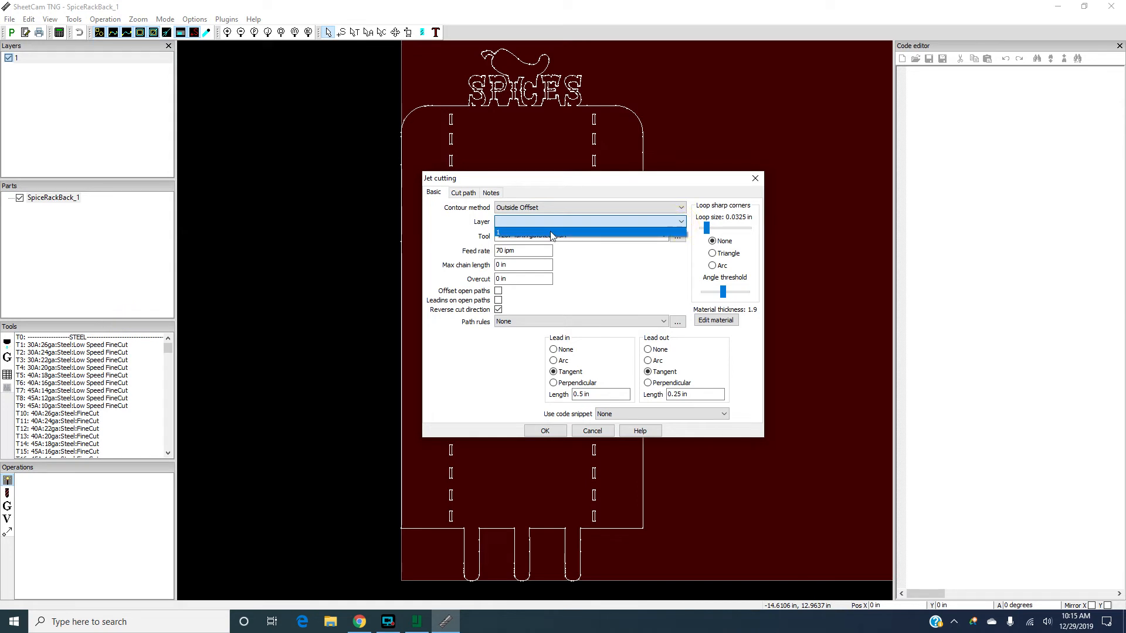
click(551, 233)
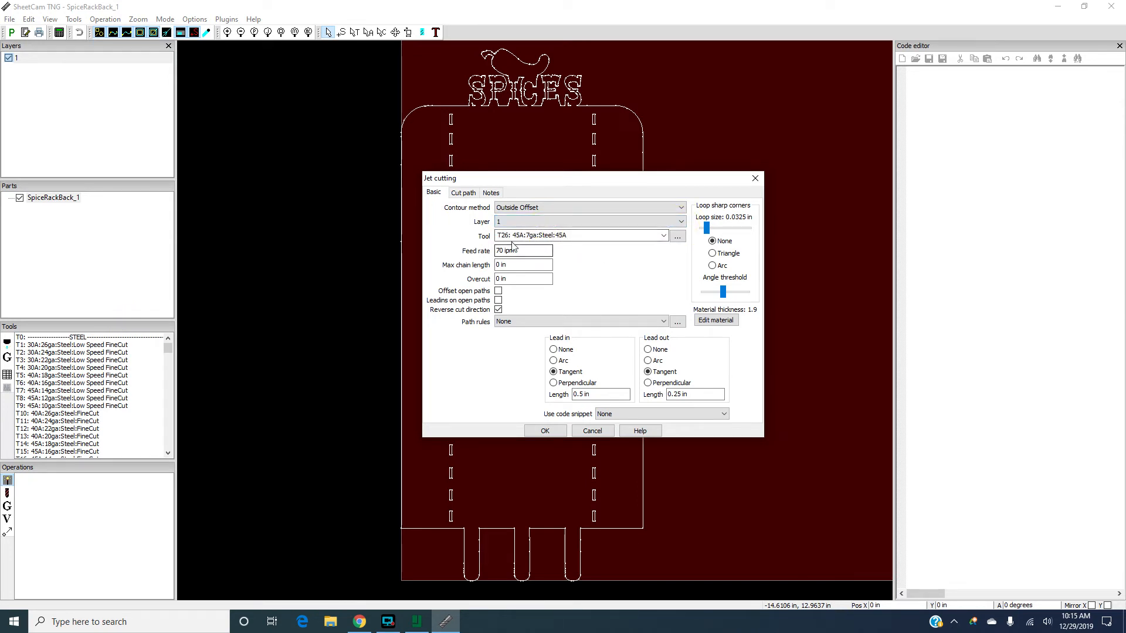
click(663, 236)
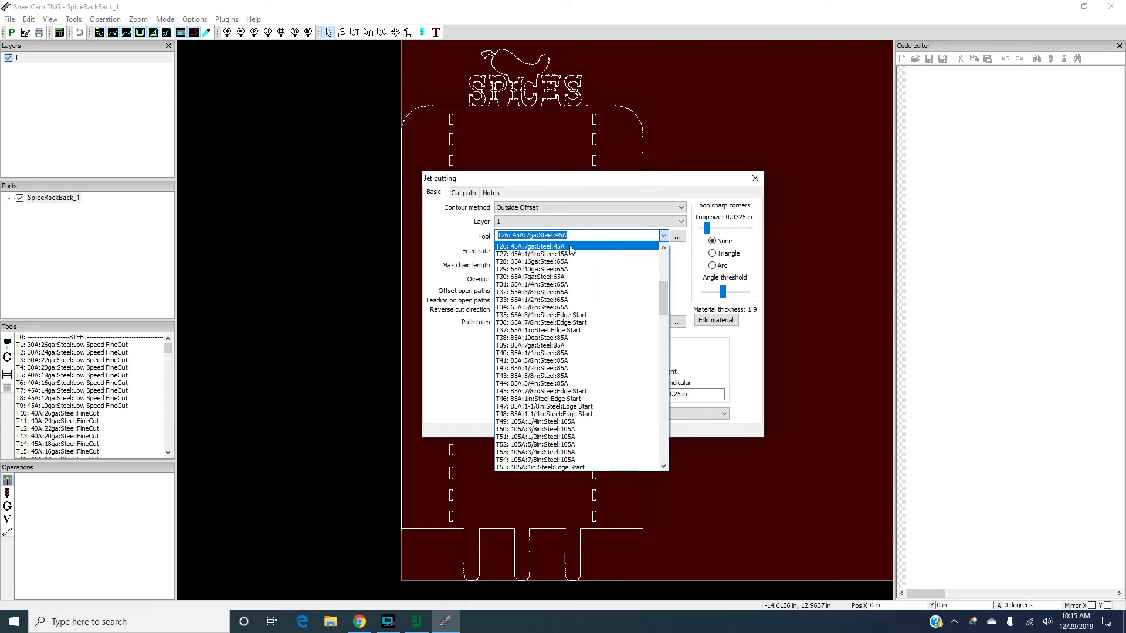
scroll(555, 332, up, 4)
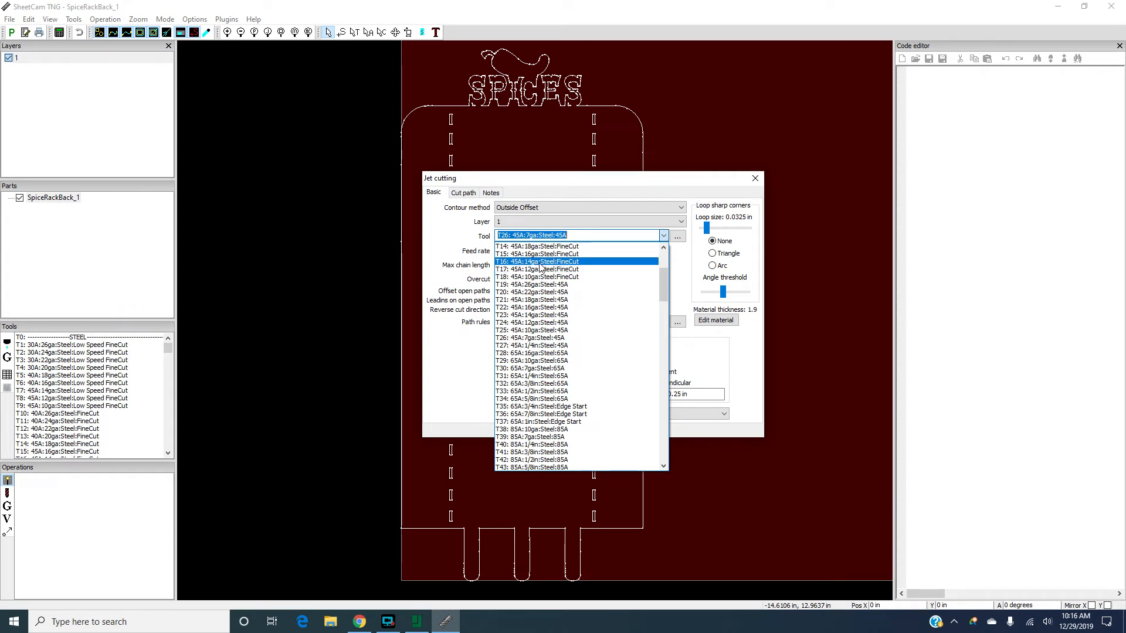
click(540, 262)
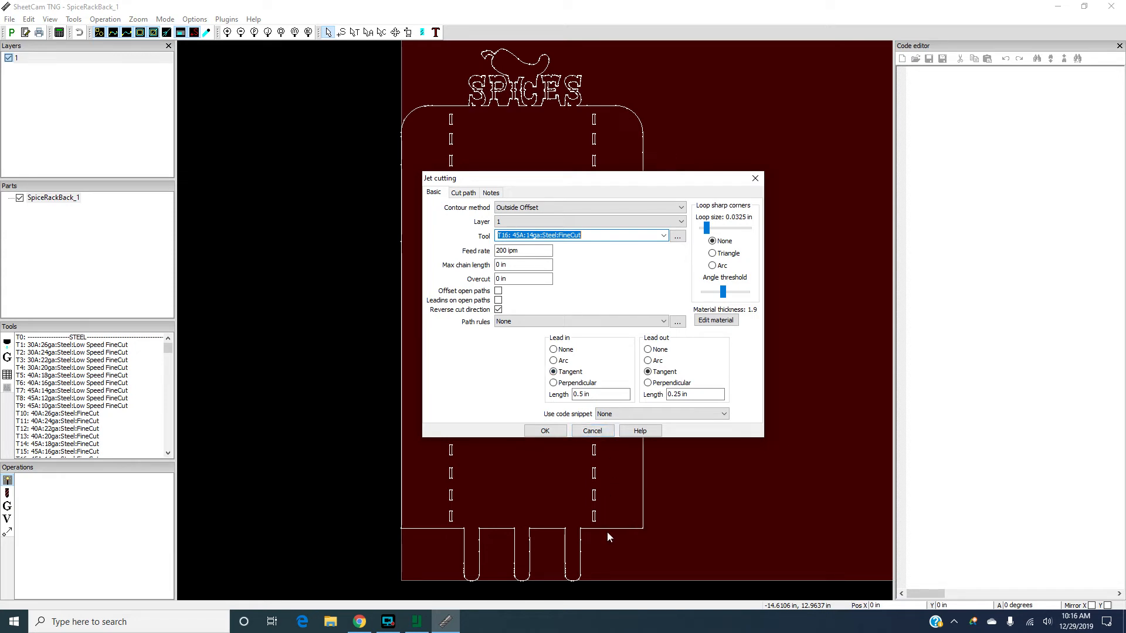
Give the cut a 0.1 in arc lead-in and a 0.1 in lead-out, and create the operation
click(554, 360)
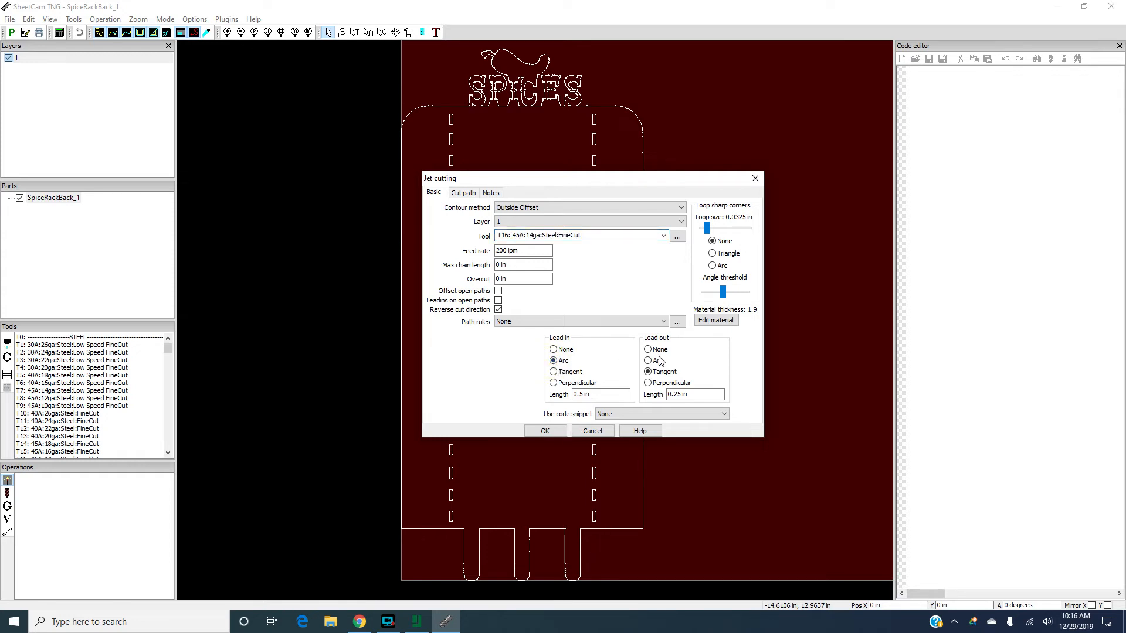
click(584, 394)
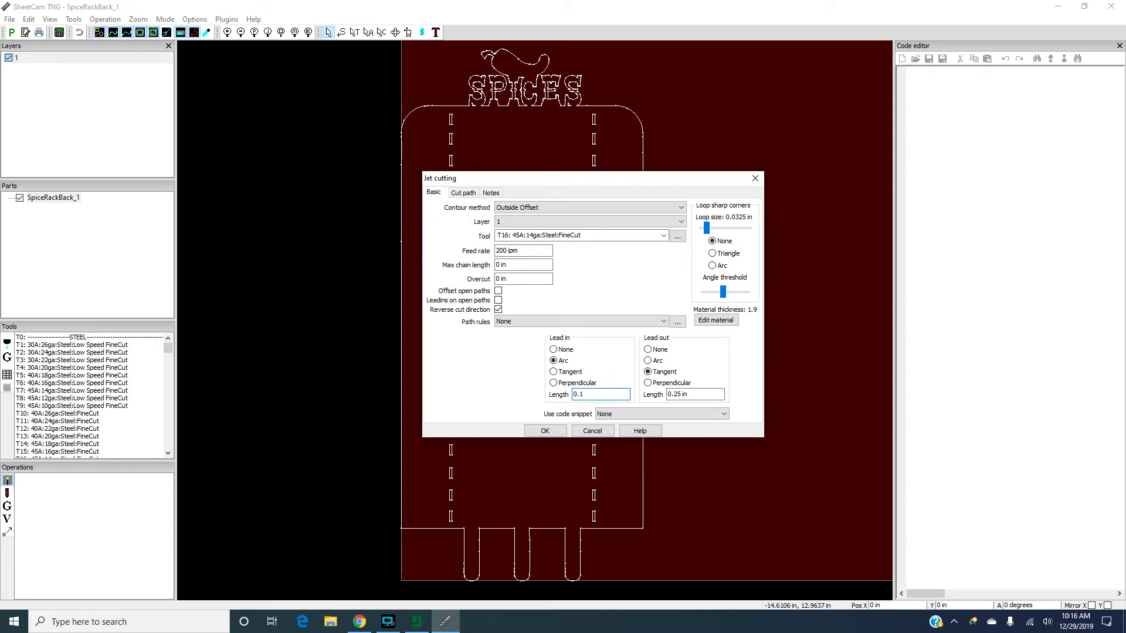
click(679, 395)
drag(678, 395, 657, 403)
text(.1)
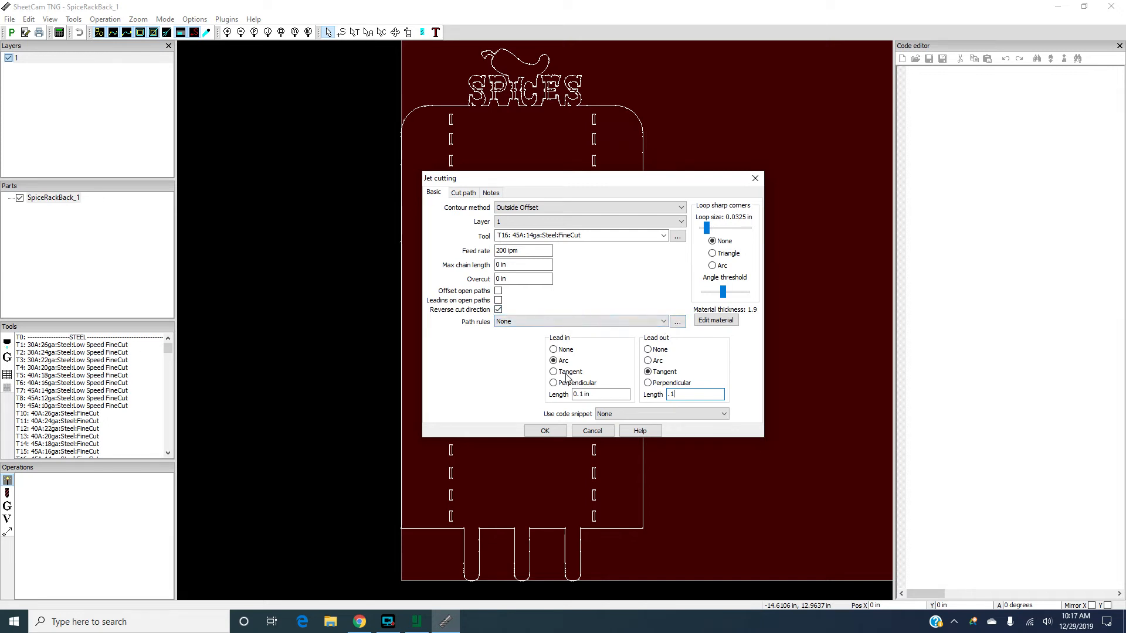
click(547, 430)
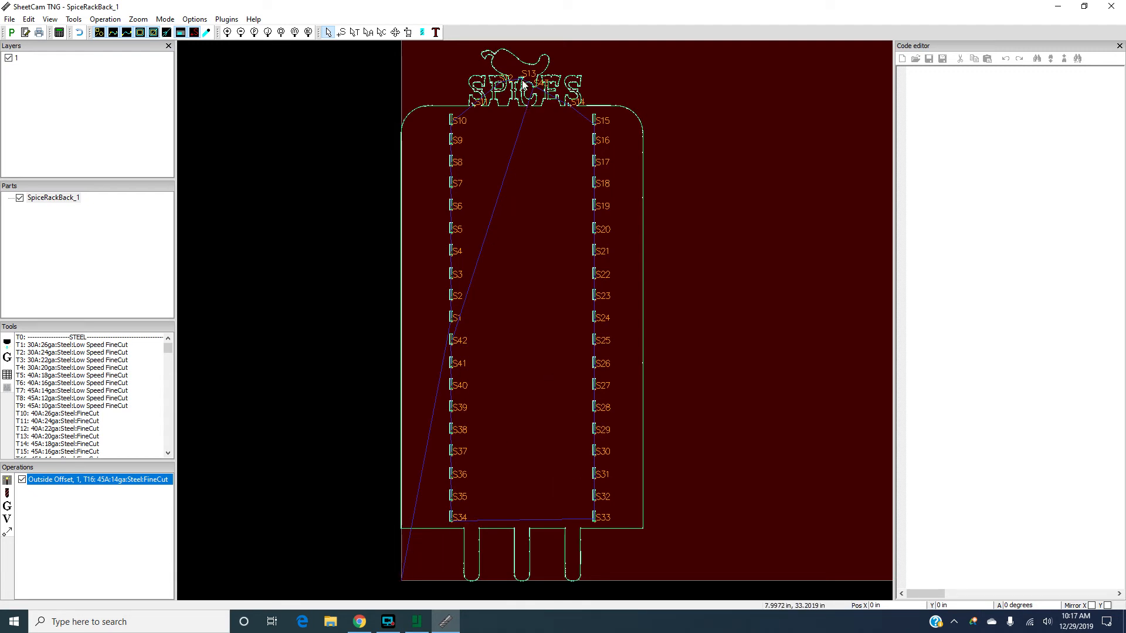
Examine the generated toolpath and how its lead-in and lead-out fit inside the slot at start point S1
scroll(523, 84, up, 5)
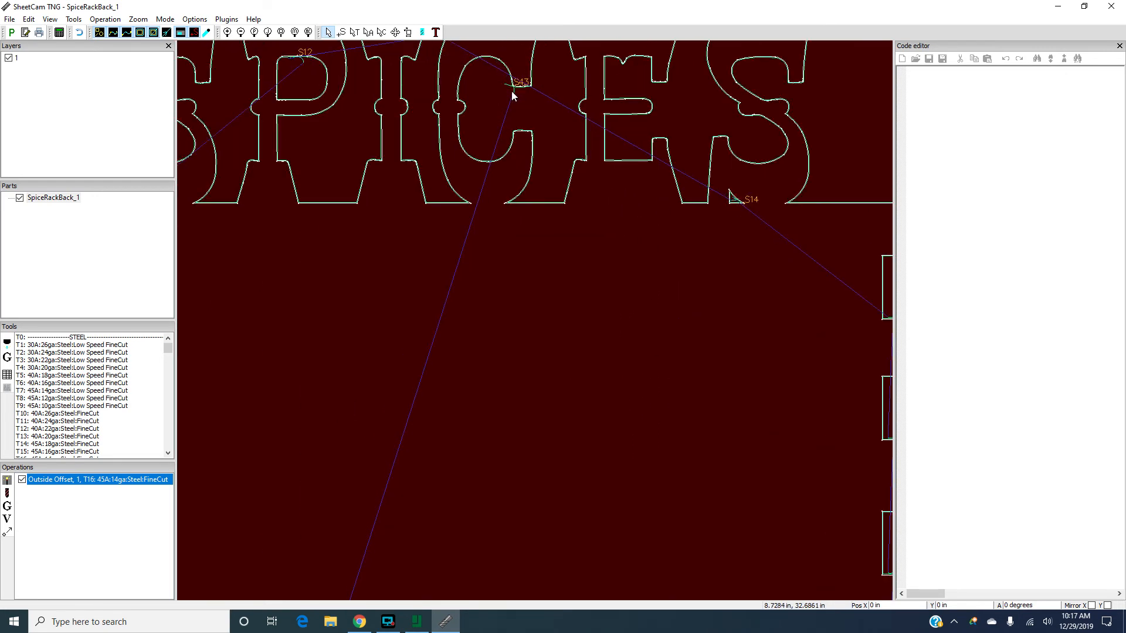
scroll(499, 163, down, 6)
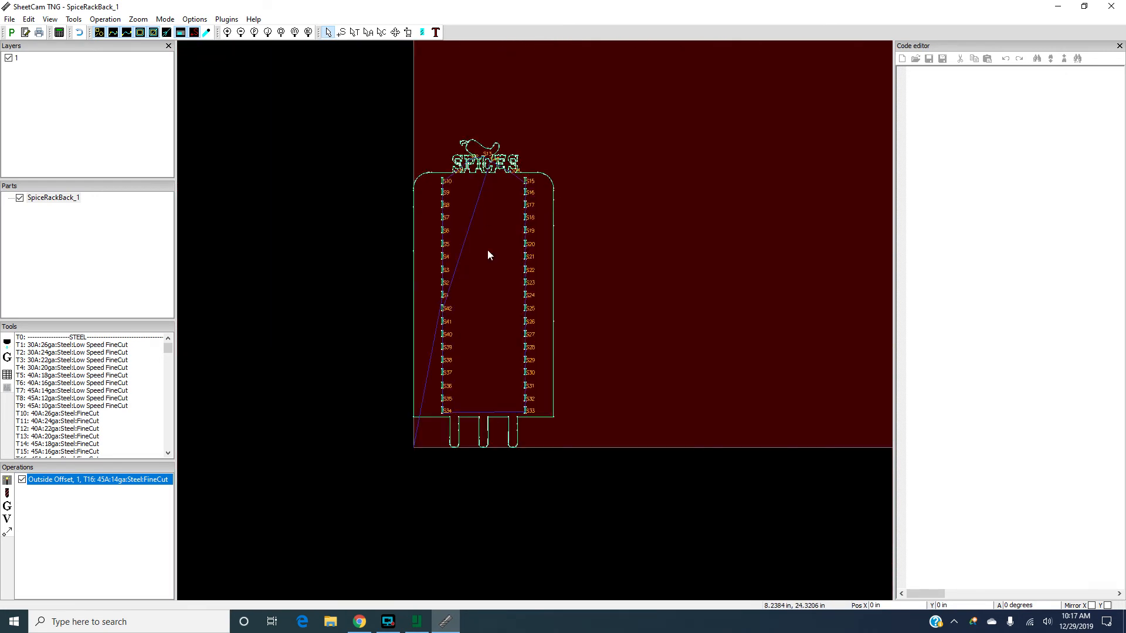
scroll(448, 393, up, 2)
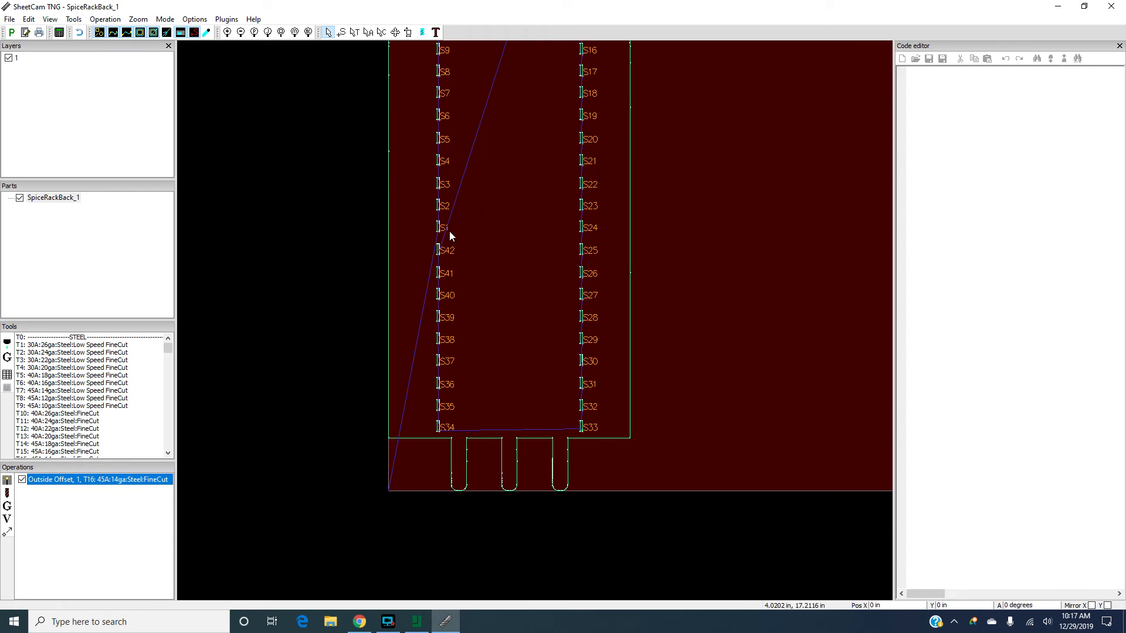
scroll(440, 232, up, 5)
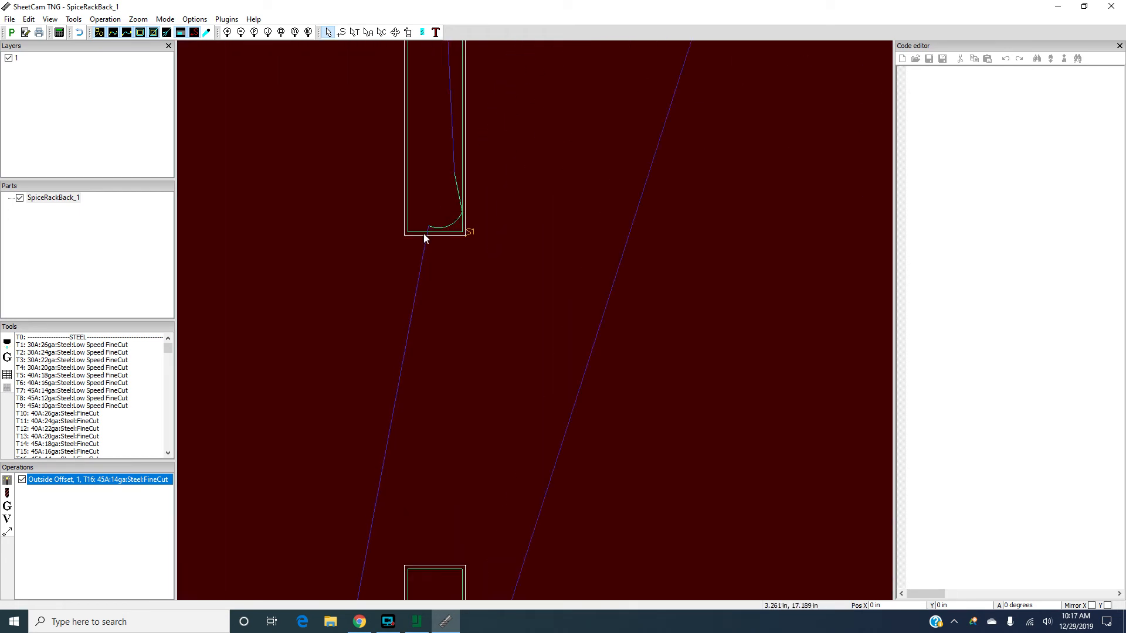
scroll(429, 236, up, 1)
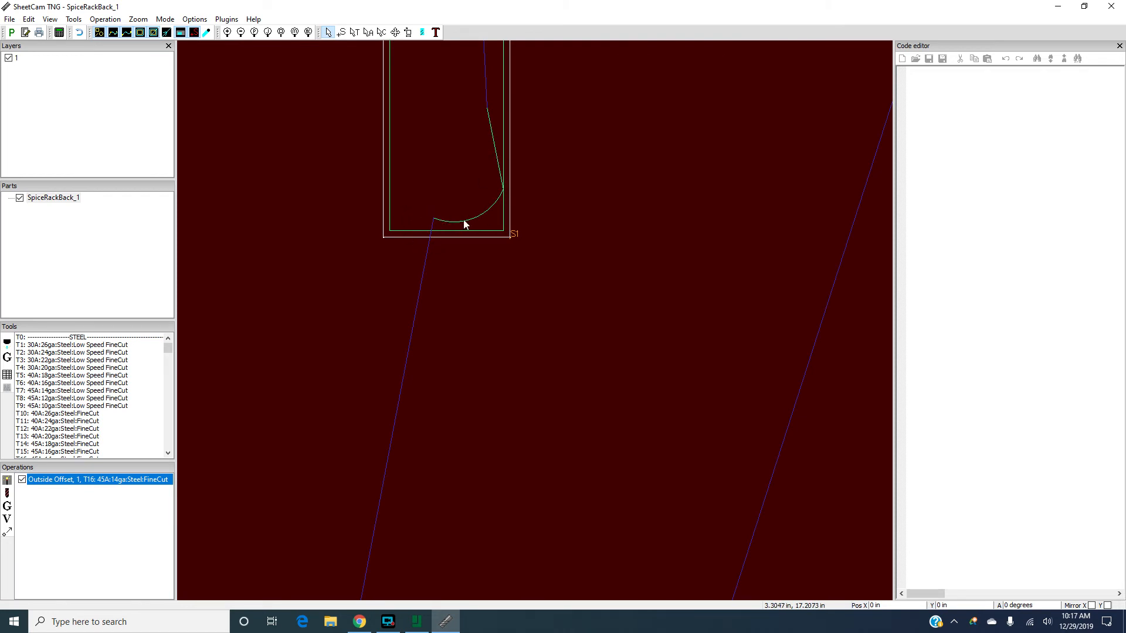
scroll(458, 157, down, 6)
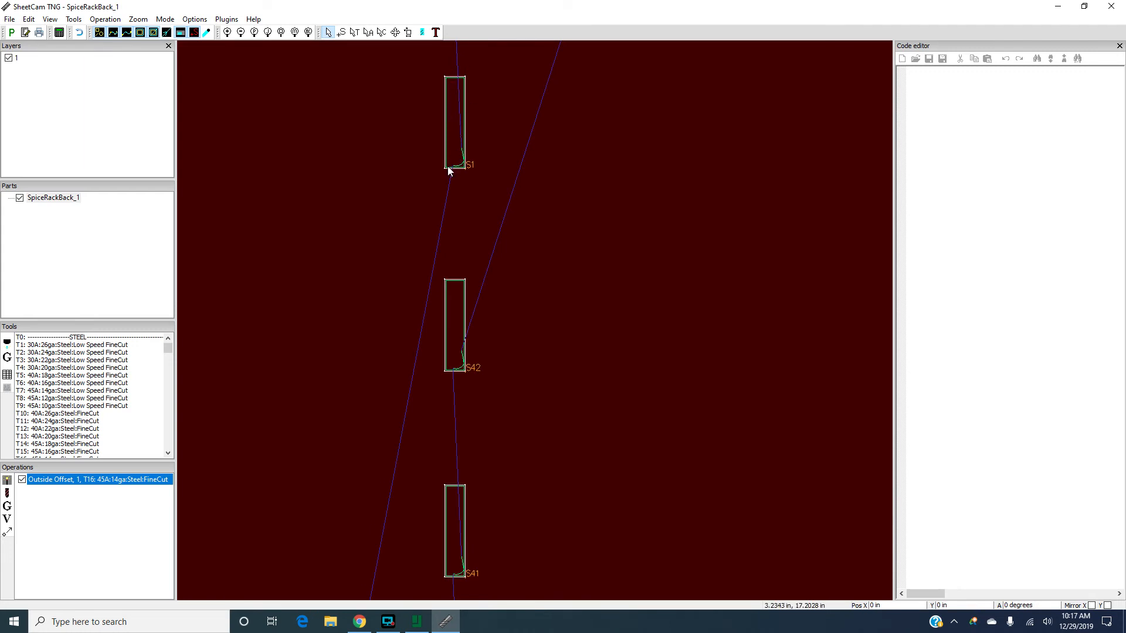
scroll(465, 154, up, 4)
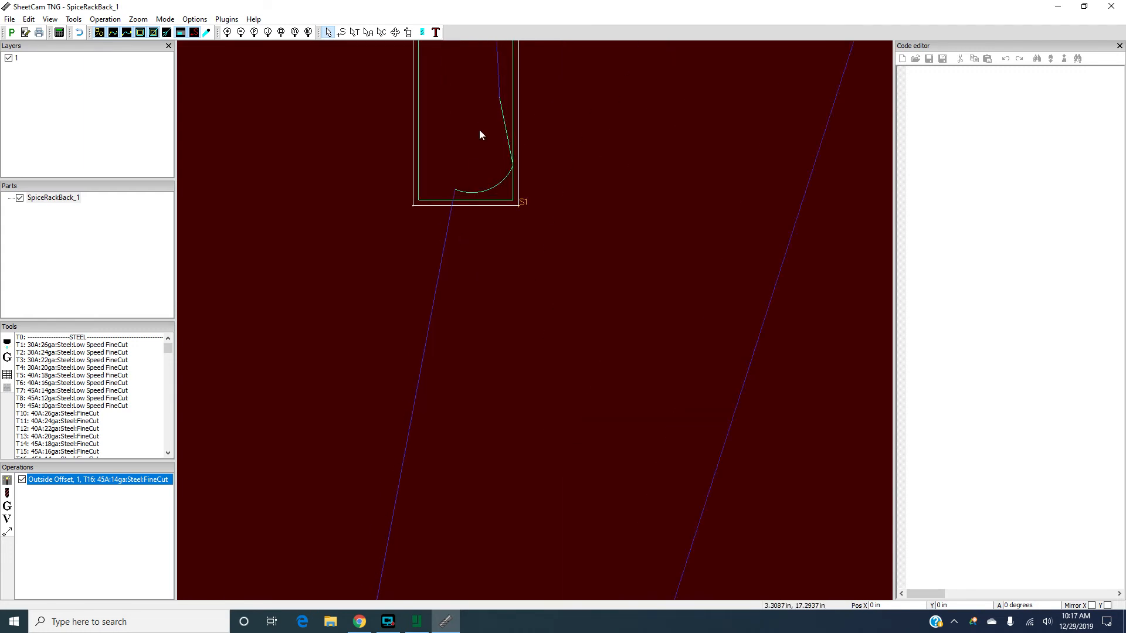
scroll(479, 135, down, 4)
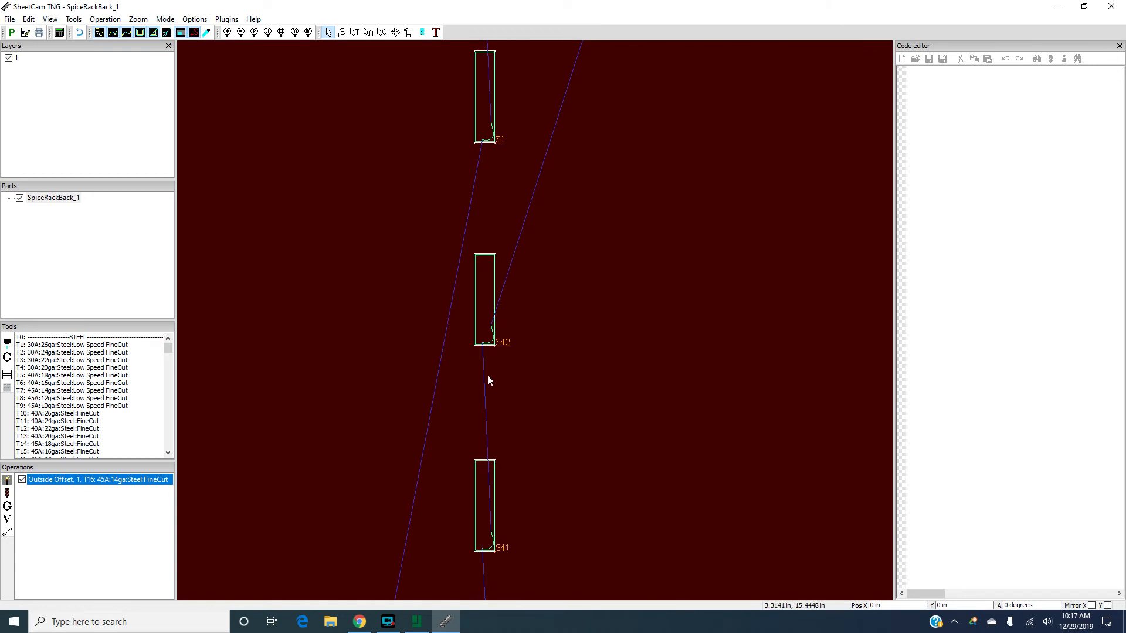
scroll(508, 241, down, 8)
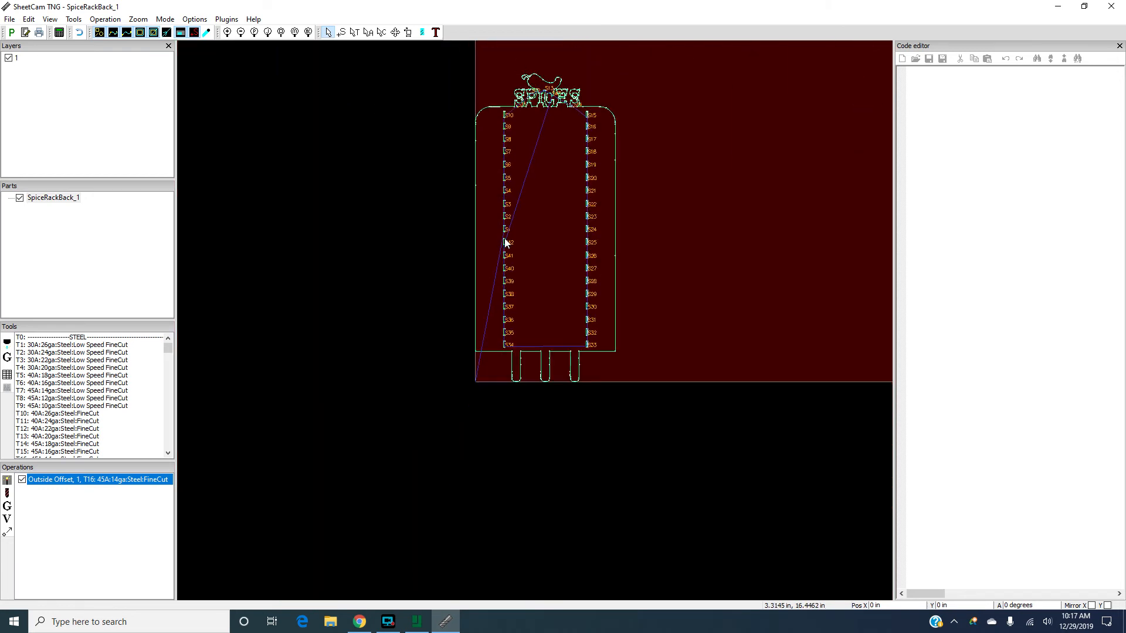
Examine the lead-in and lead-out inside the small triangular cutout of the first S in SPICES
scroll(515, 166, up, 8)
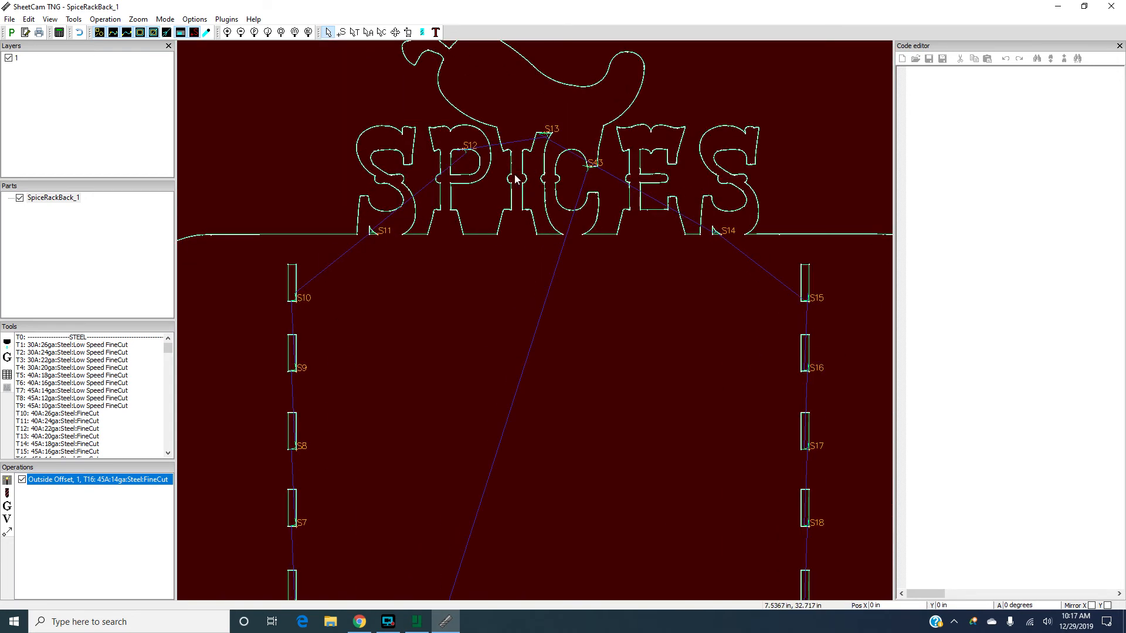
scroll(371, 235, up, 6)
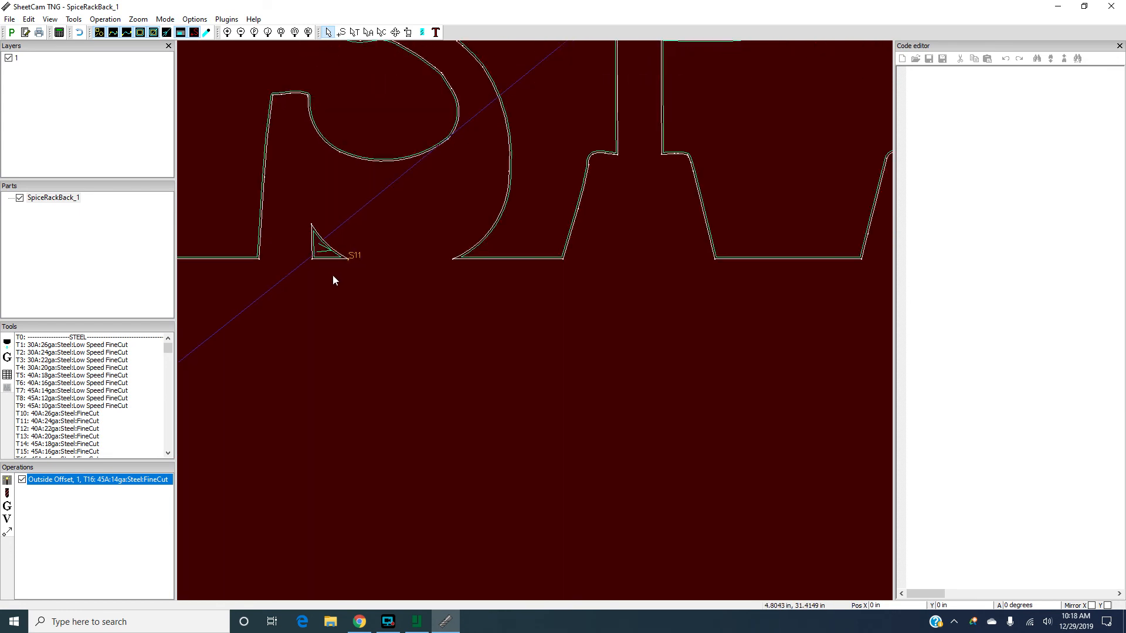
scroll(287, 227, up, 3)
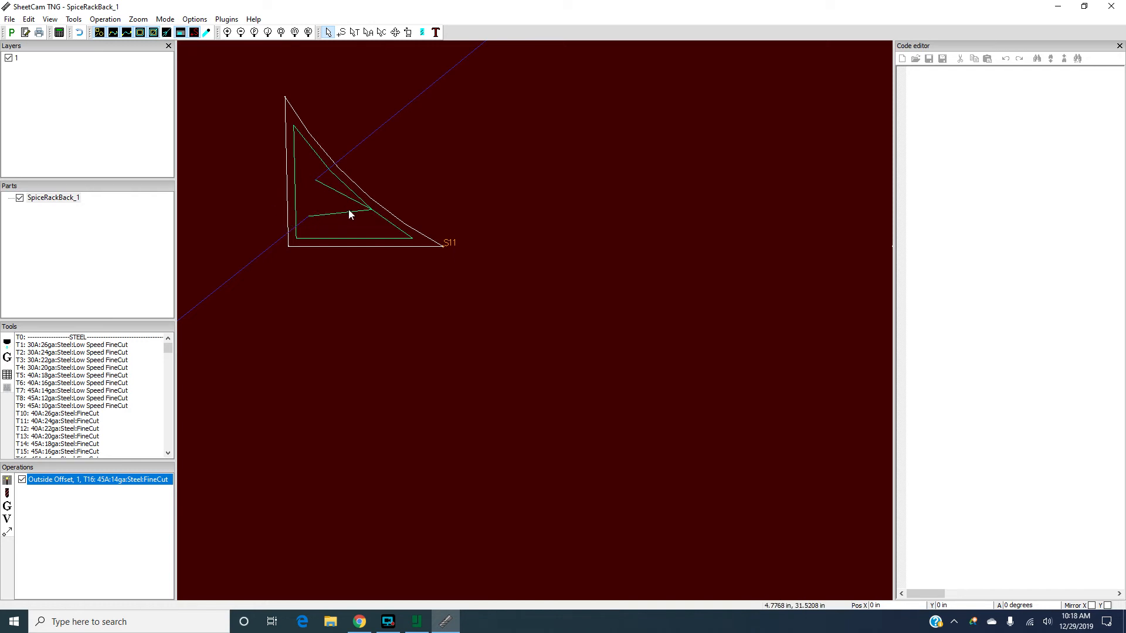
scroll(326, 188, up, 3)
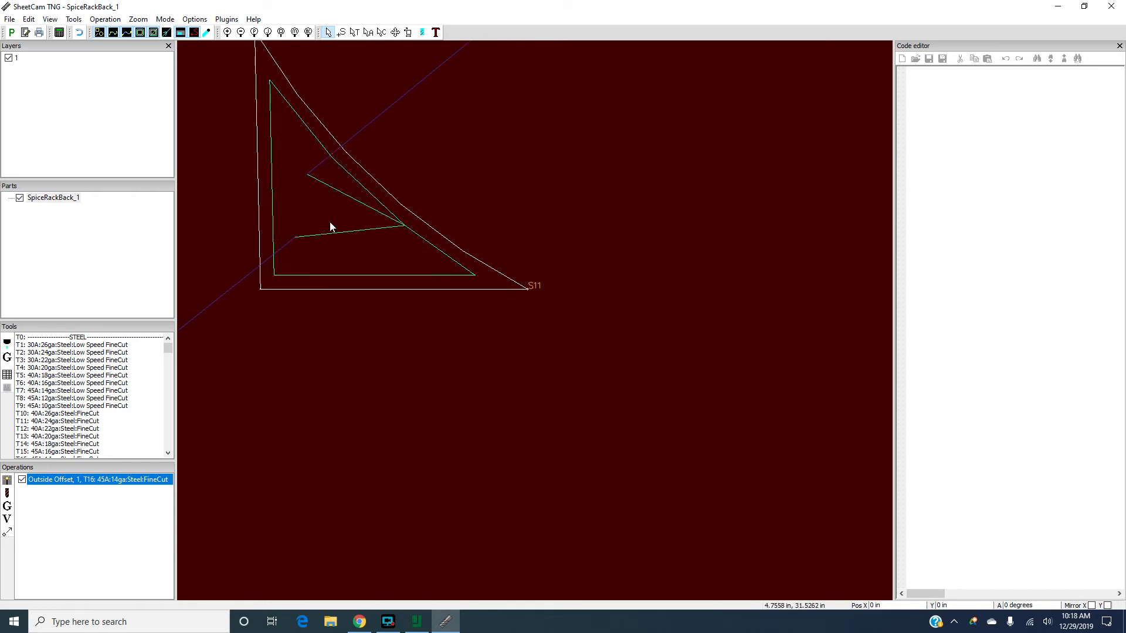
scroll(351, 234, down, 5)
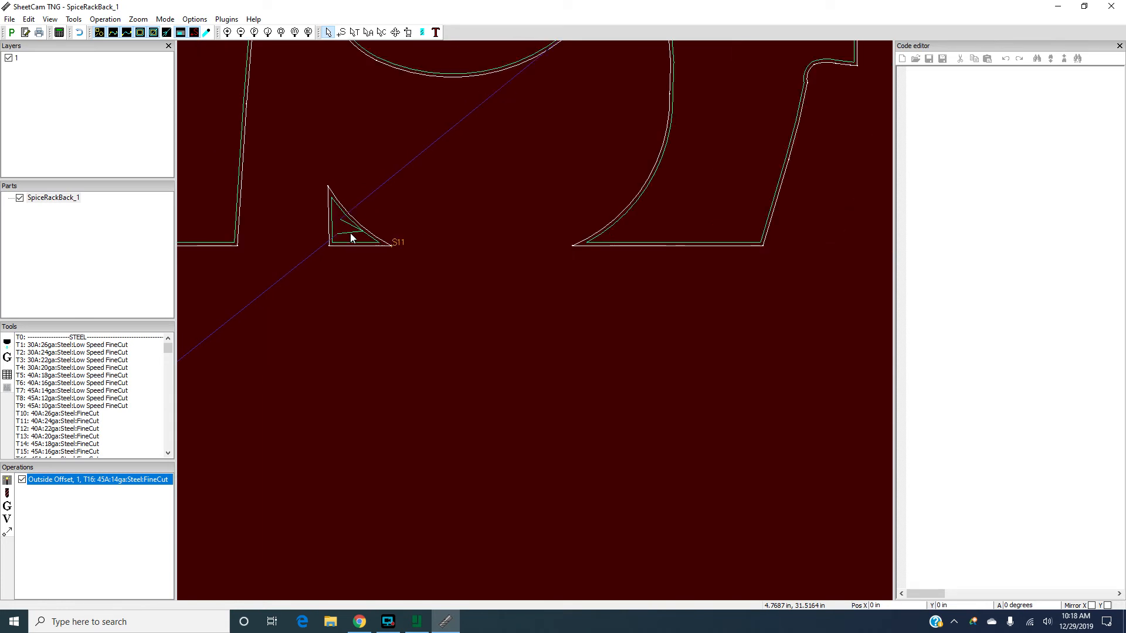
scroll(351, 222, up, 2)
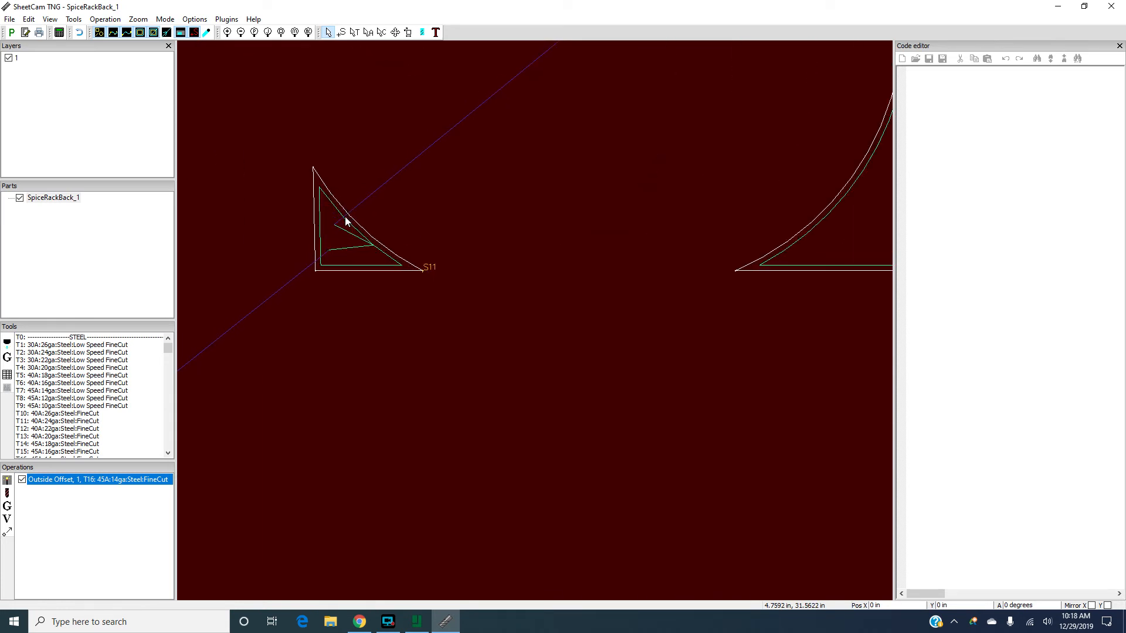
scroll(345, 221, up, 2)
scroll(344, 222, down, 6)
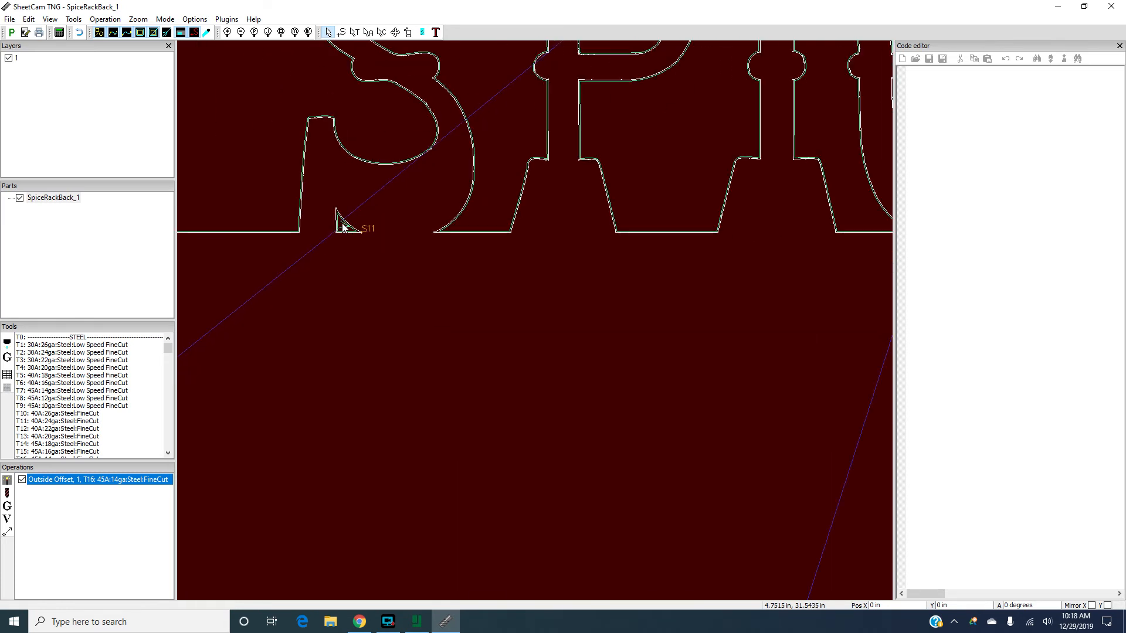
scroll(344, 228, down, 2)
Examine the cut start points at the letters P, C and final S of SPICES and at the slots beside them
scroll(482, 94, up, 5)
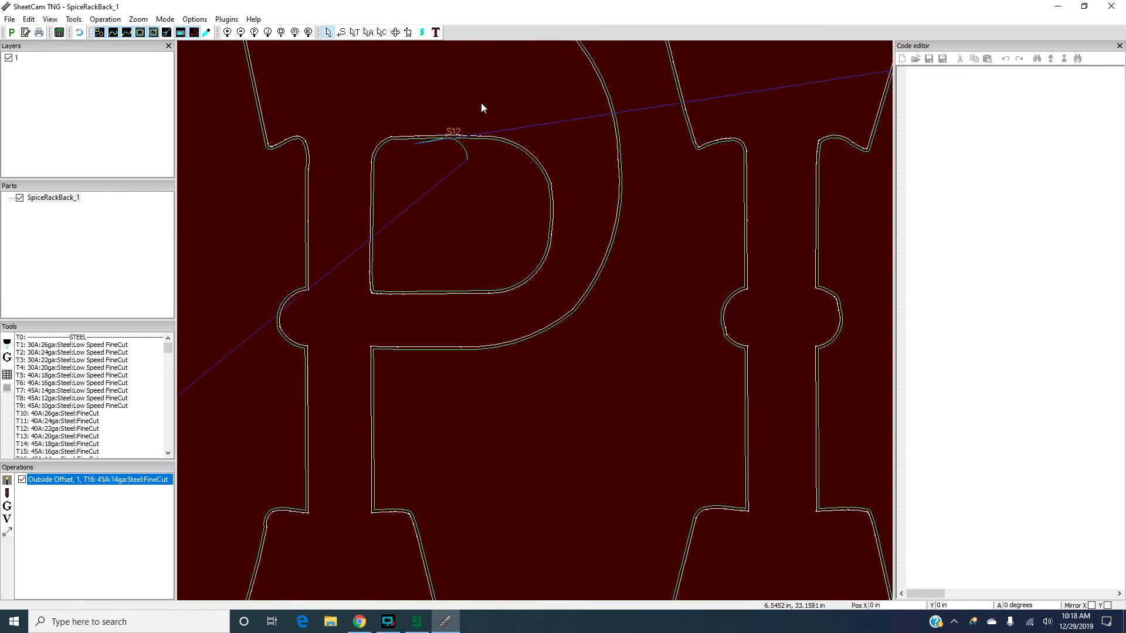
scroll(460, 141, down, 4)
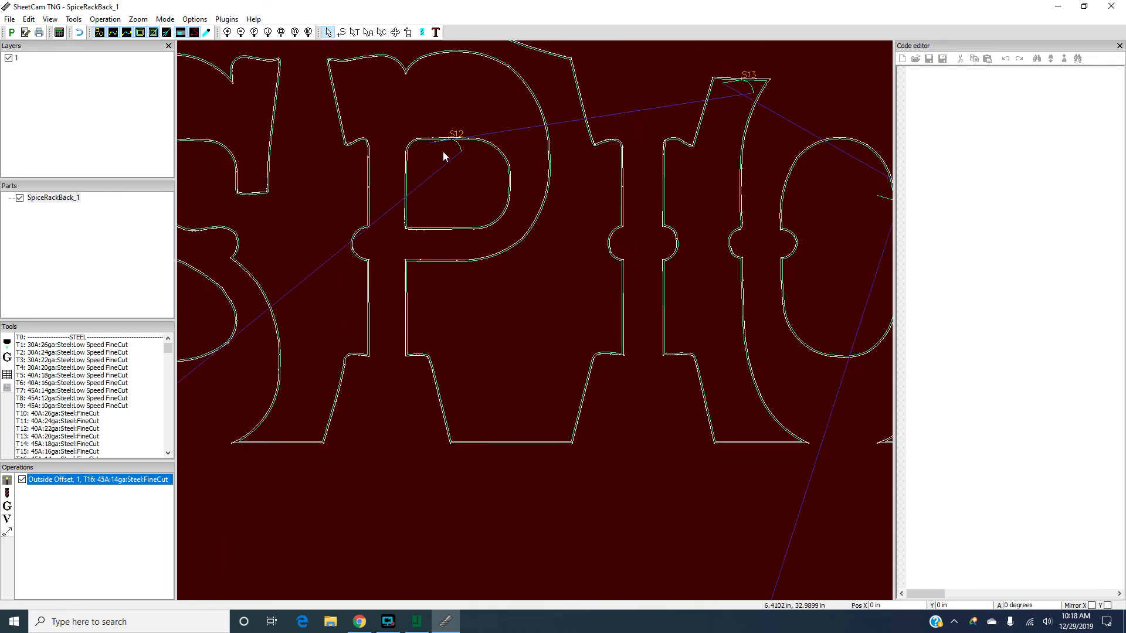
scroll(607, 128, up, 1)
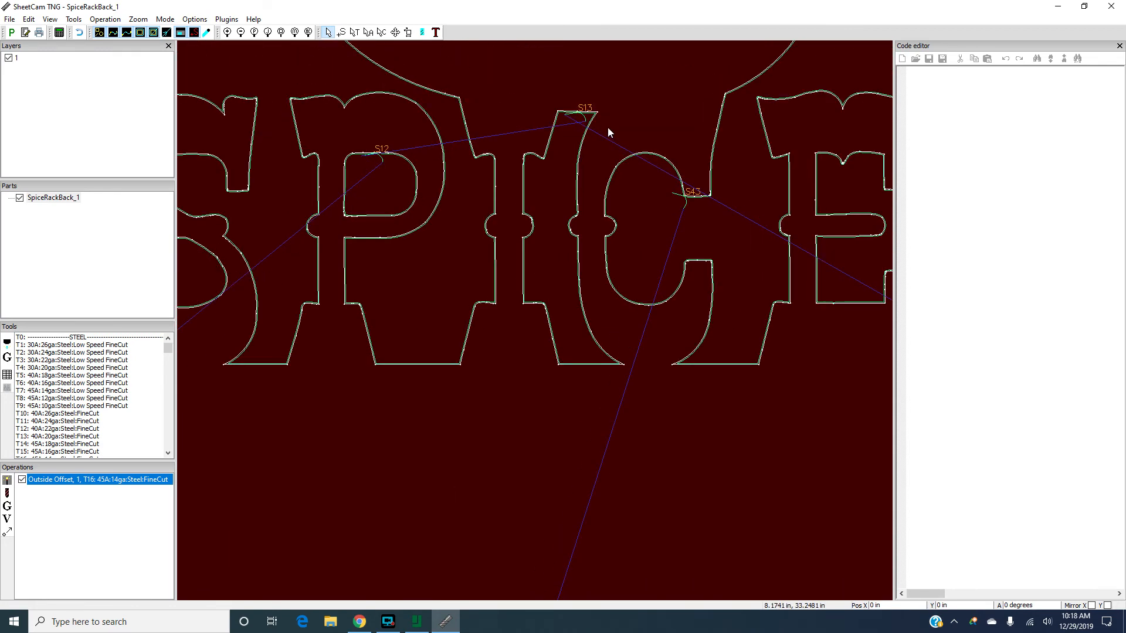
scroll(682, 223, up, 3)
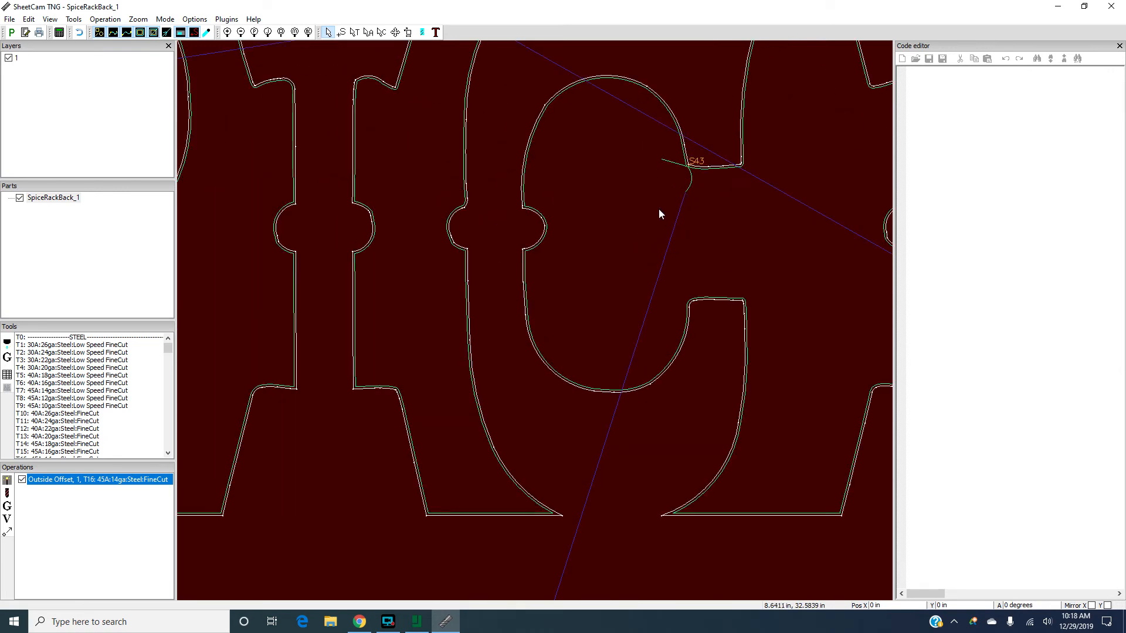
scroll(659, 208, down, 5)
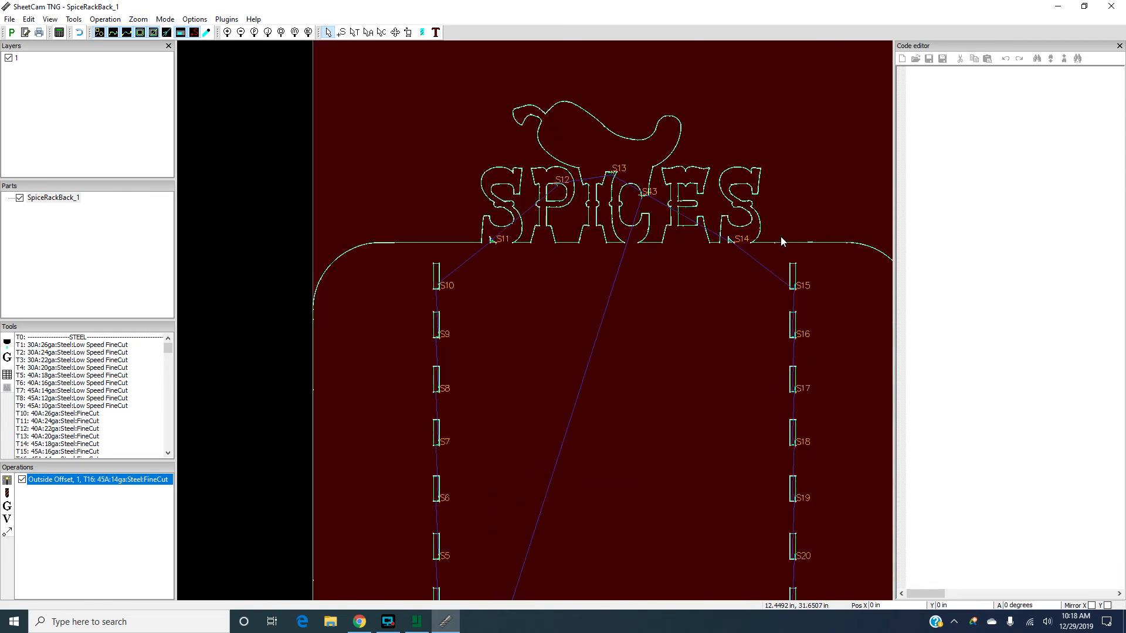
scroll(722, 251, up, 4)
scroll(647, 249, down, 1)
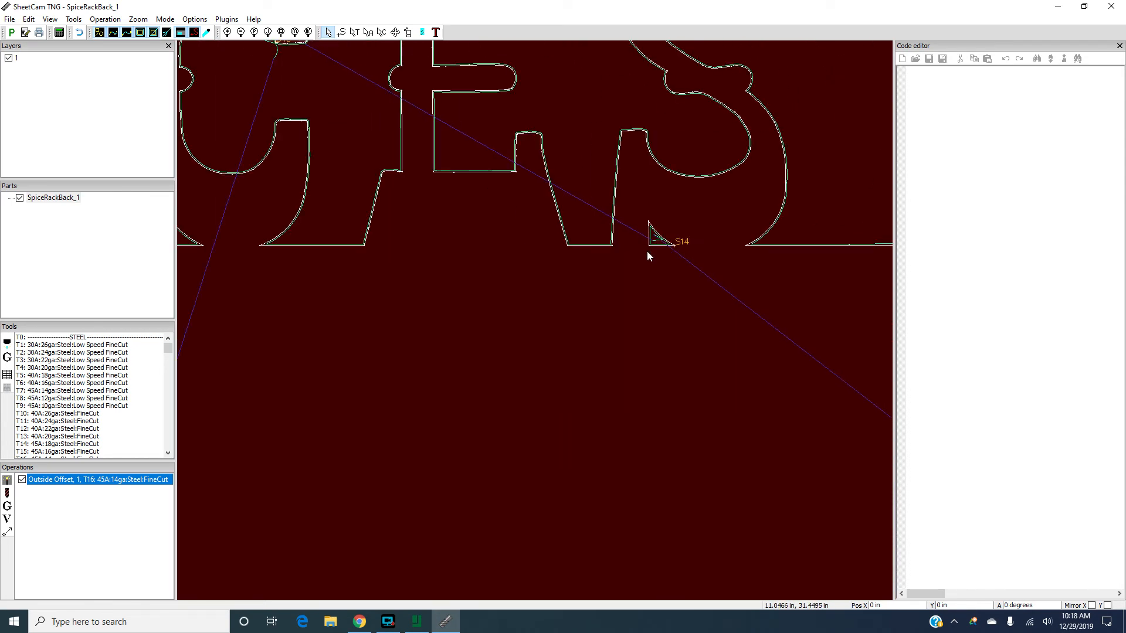
scroll(644, 257, down, 3)
scroll(648, 278, up, 3)
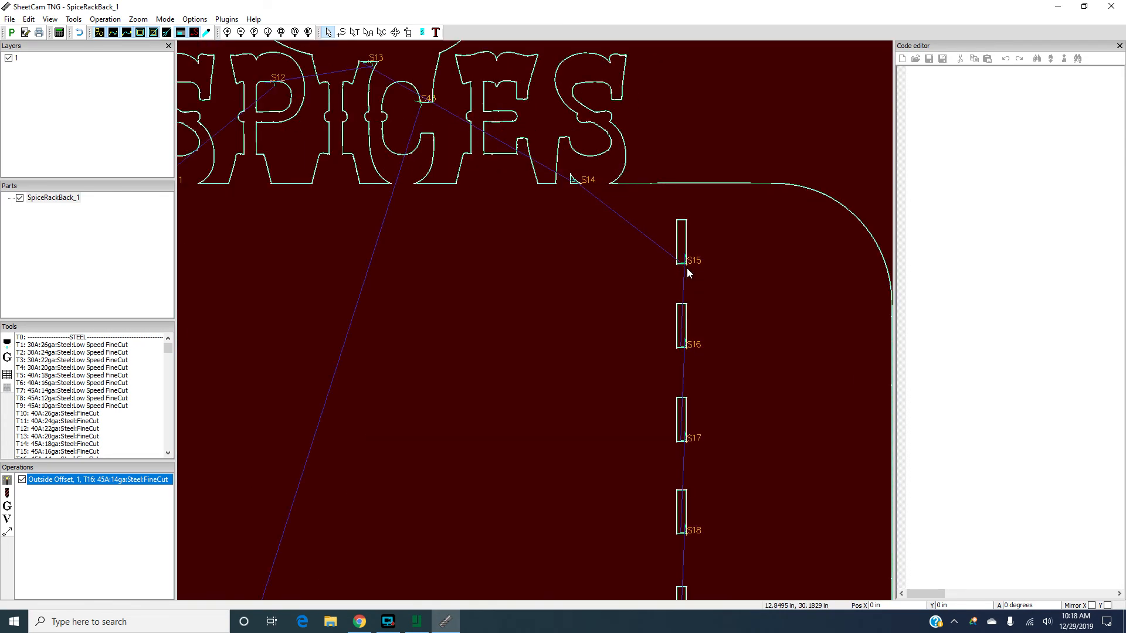
Examine the complete toolpath over the whole spice rack back, including its placement on the sheet and a tilted view
scroll(684, 272, down, 6)
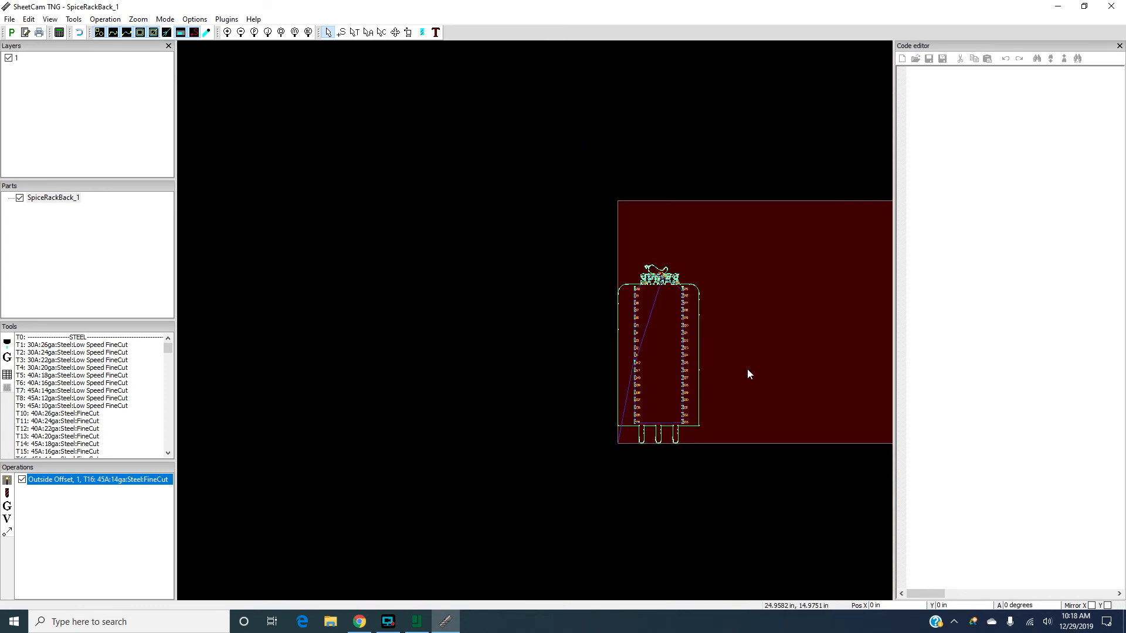
scroll(762, 369, up, 2)
scroll(743, 342, up, 2)
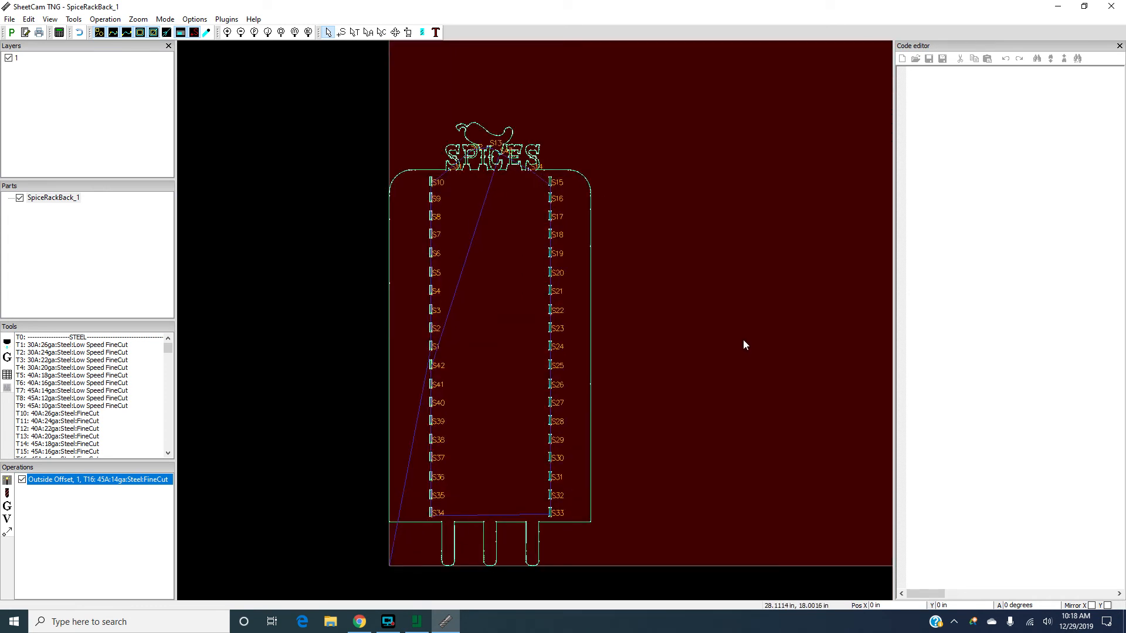
scroll(747, 340, down, 2)
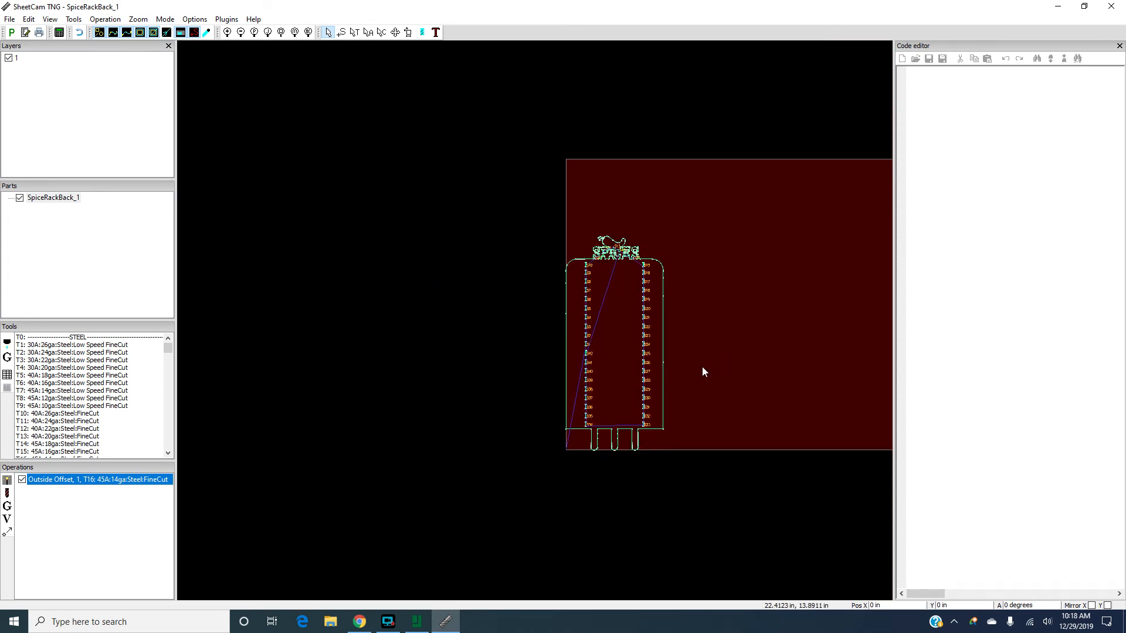
scroll(704, 371, up, 2)
scroll(650, 463, up, 2)
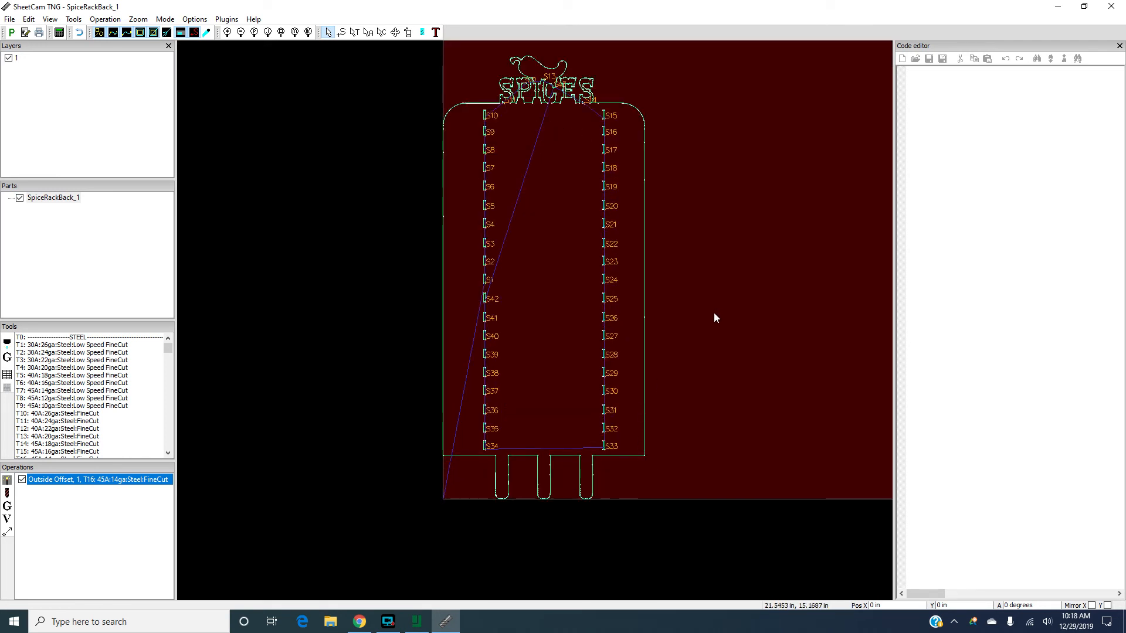
right_drag(734, 320, 664, 322)
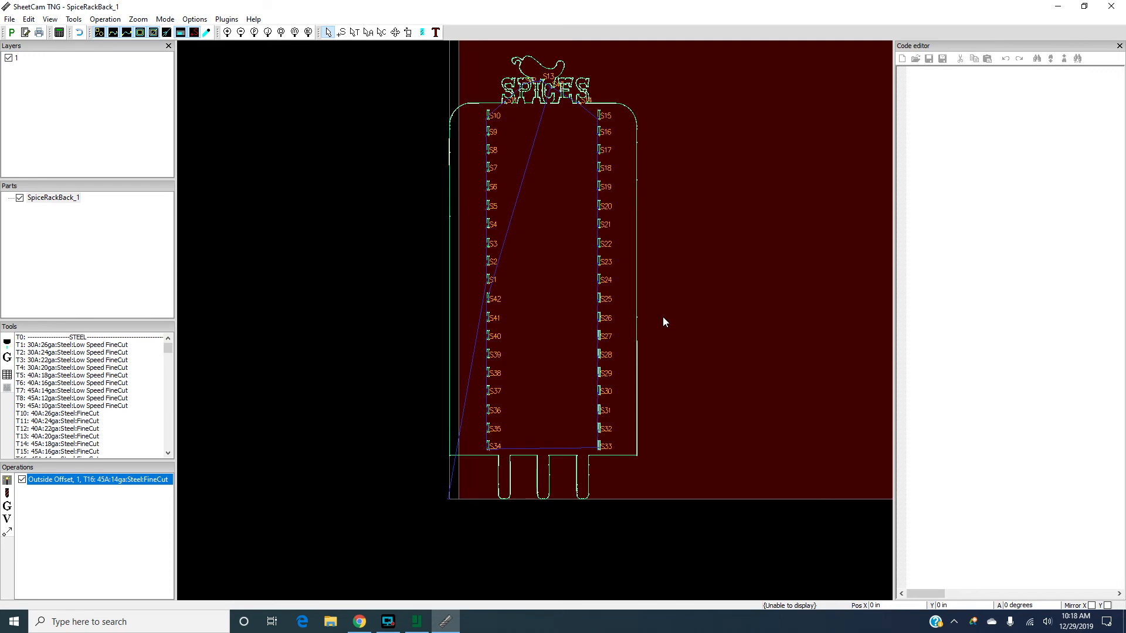
click(1013, 605)
scroll(685, 357, down, 2)
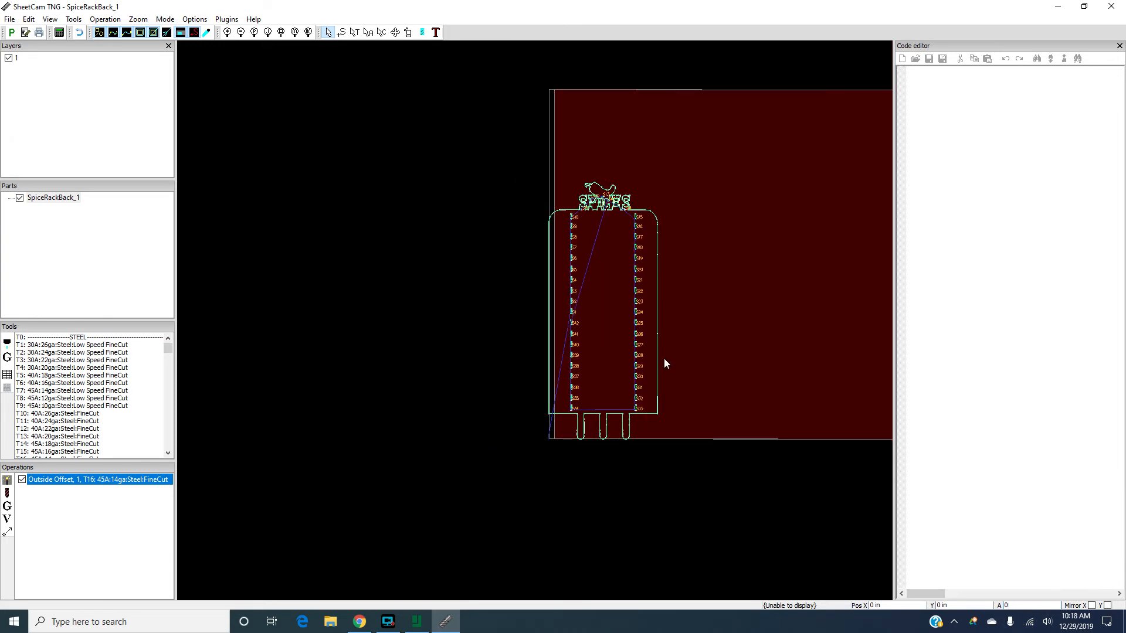
scroll(741, 316, up, 2)
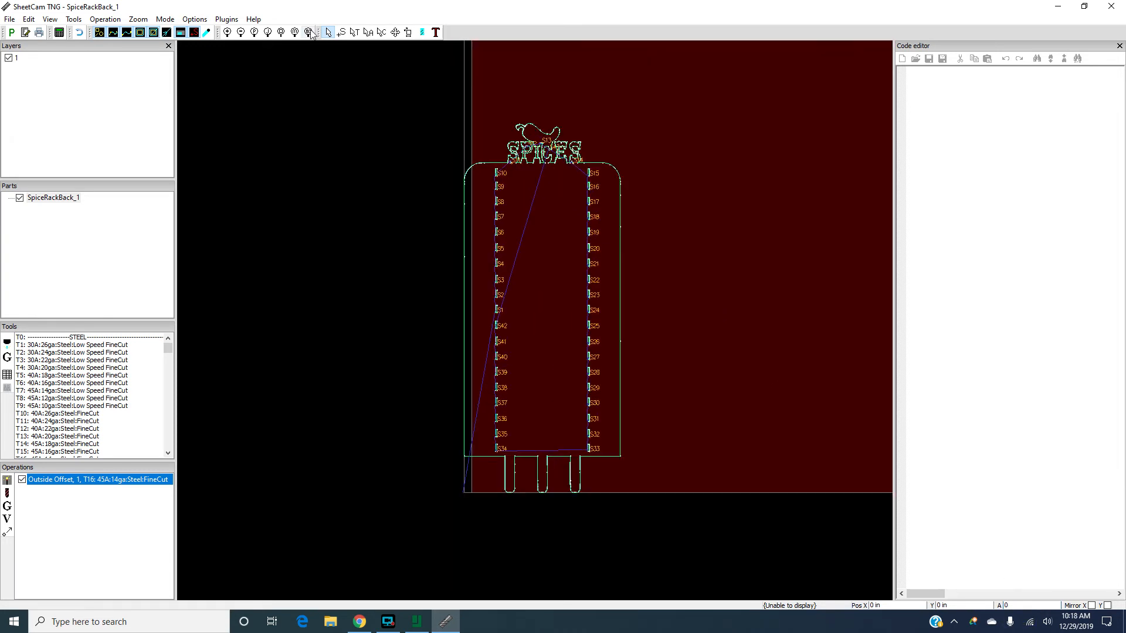
click(328, 32)
drag(711, 234, 560, 271)
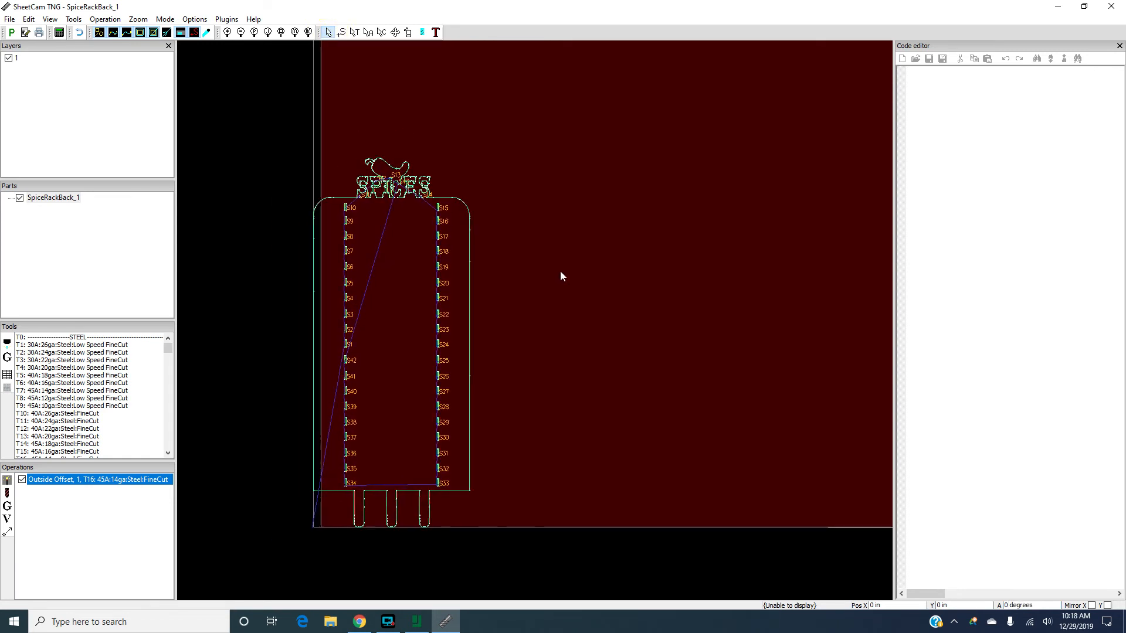
Undo the creation of the Outside Offset cut operation on the spice rack back
click(1021, 605)
key(Return)
key(Return)
key(ctrl+z)
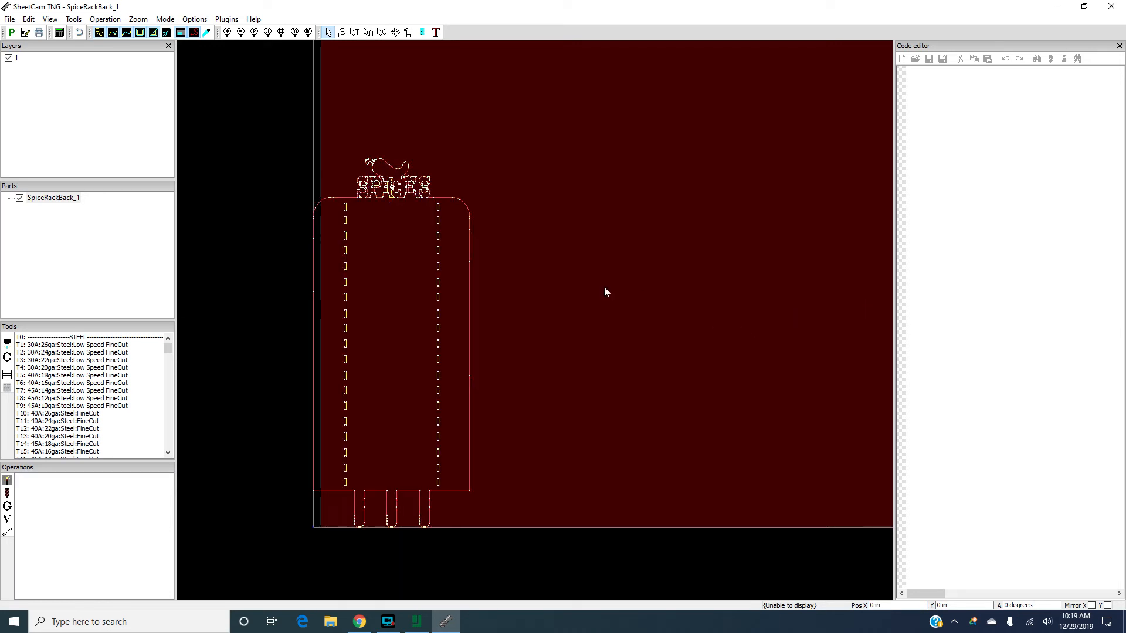
Examine the bare geometry of the spice rack back on the sheet, including its outline and both columns of slots
click(596, 286)
drag(495, 155, 435, 213)
scroll(441, 404, down, 2)
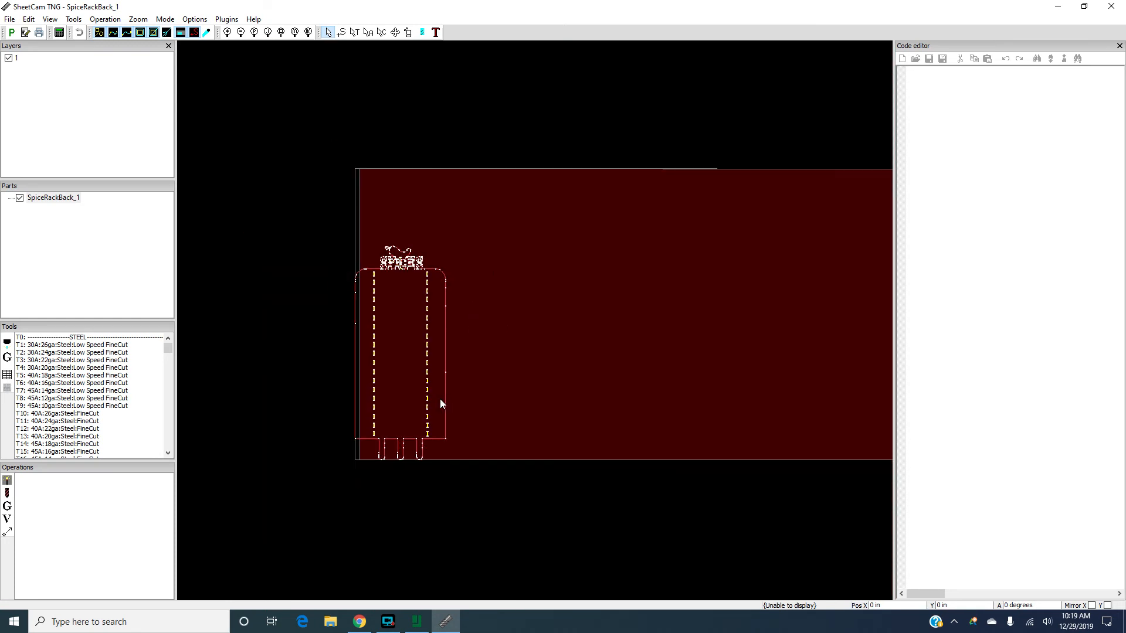
scroll(440, 405, up, 1)
scroll(438, 218, up, 1)
scroll(422, 216, down, 1)
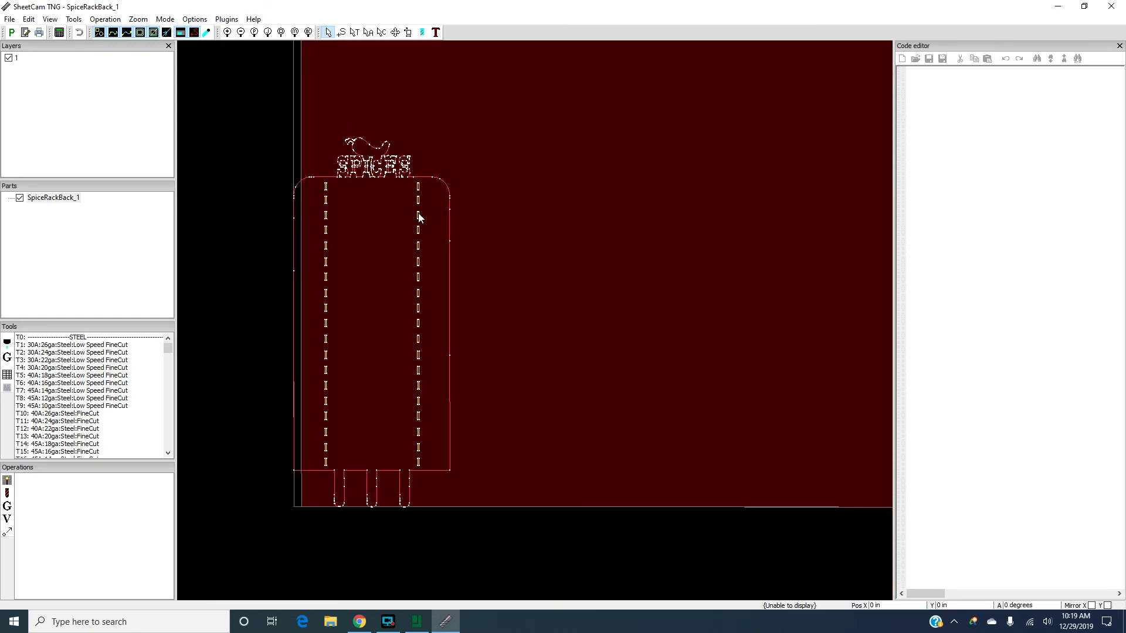
scroll(420, 217, down, 2)
scroll(493, 210, up, 1)
scroll(337, 220, up, 1)
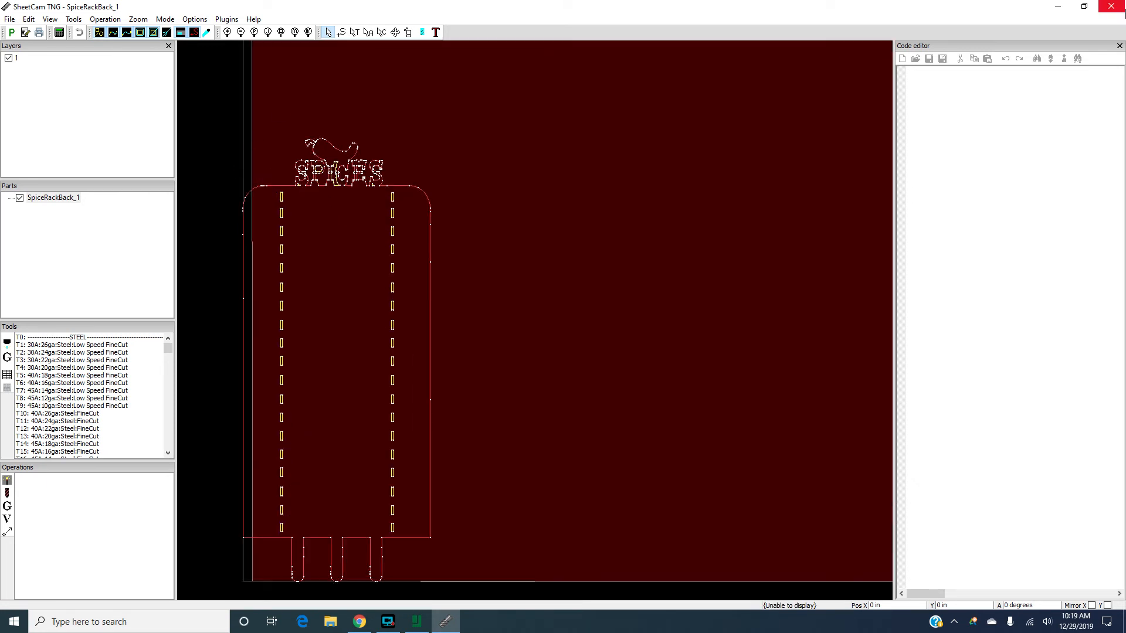
Close SheetCam TNG without saving the changes and switch to Cut2D Pro to view the SpiceRackProject layout
click(1110, 8)
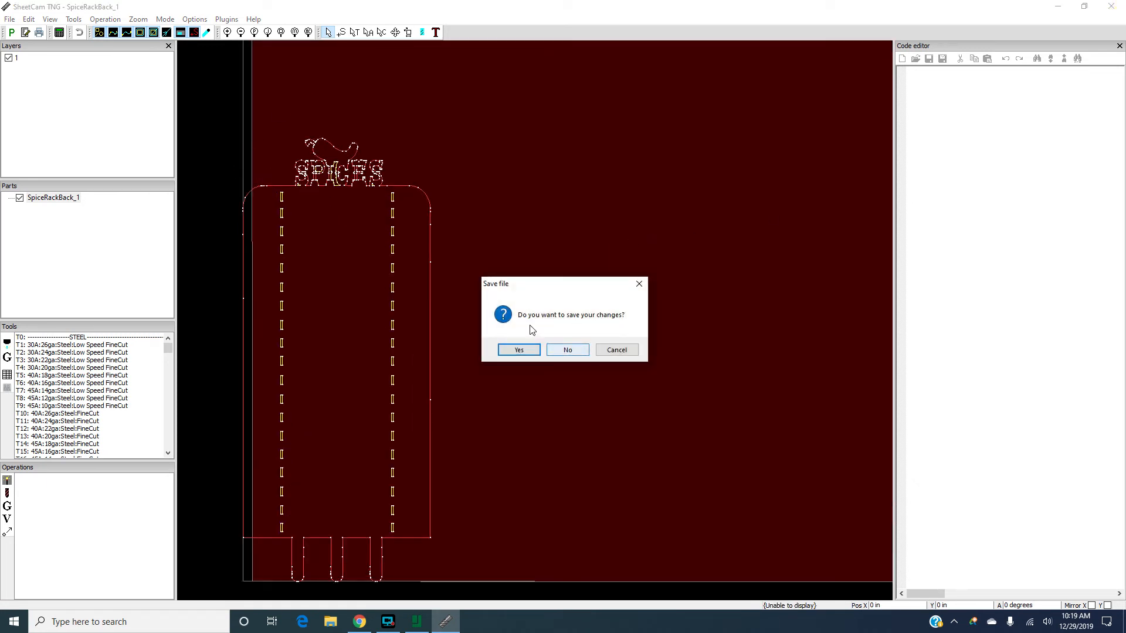
click(571, 350)
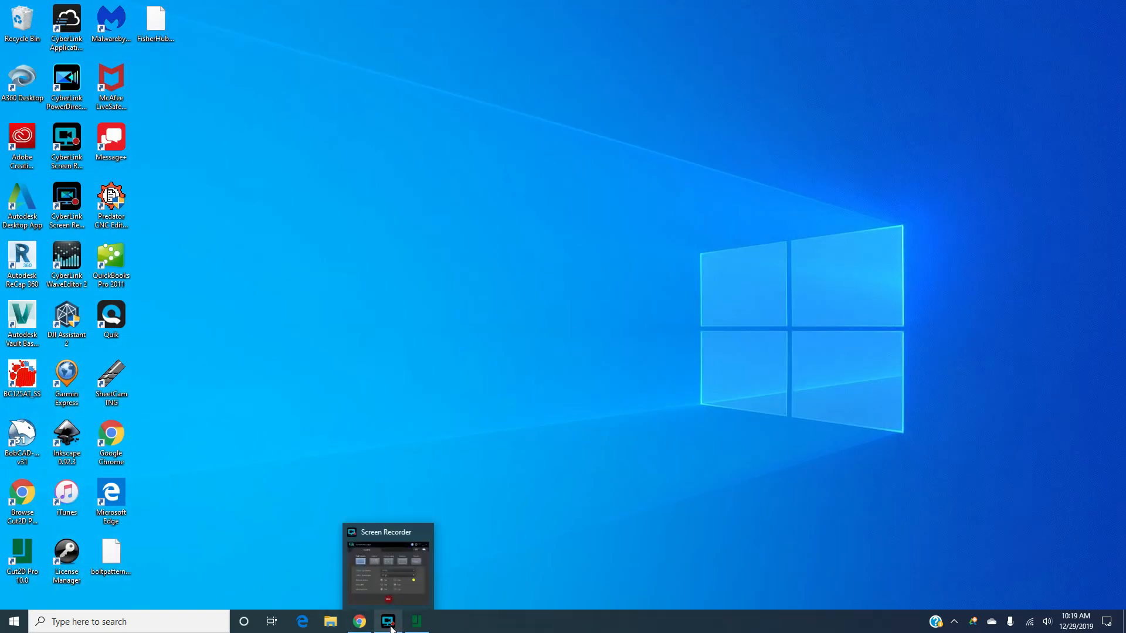
click(414, 625)
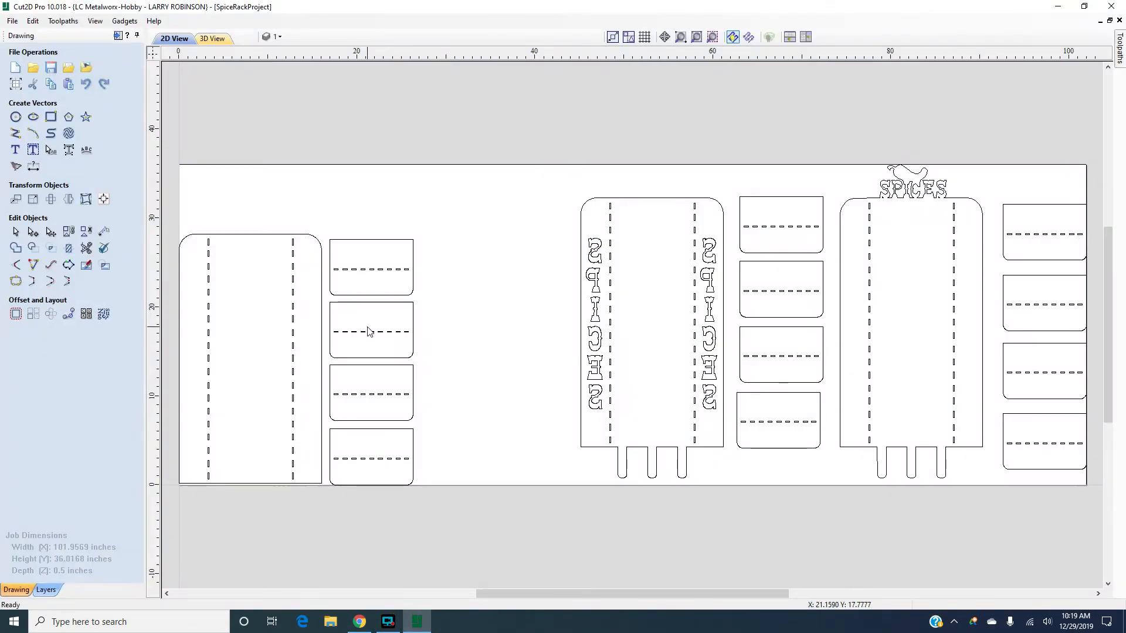
scroll(352, 277, down, 2)
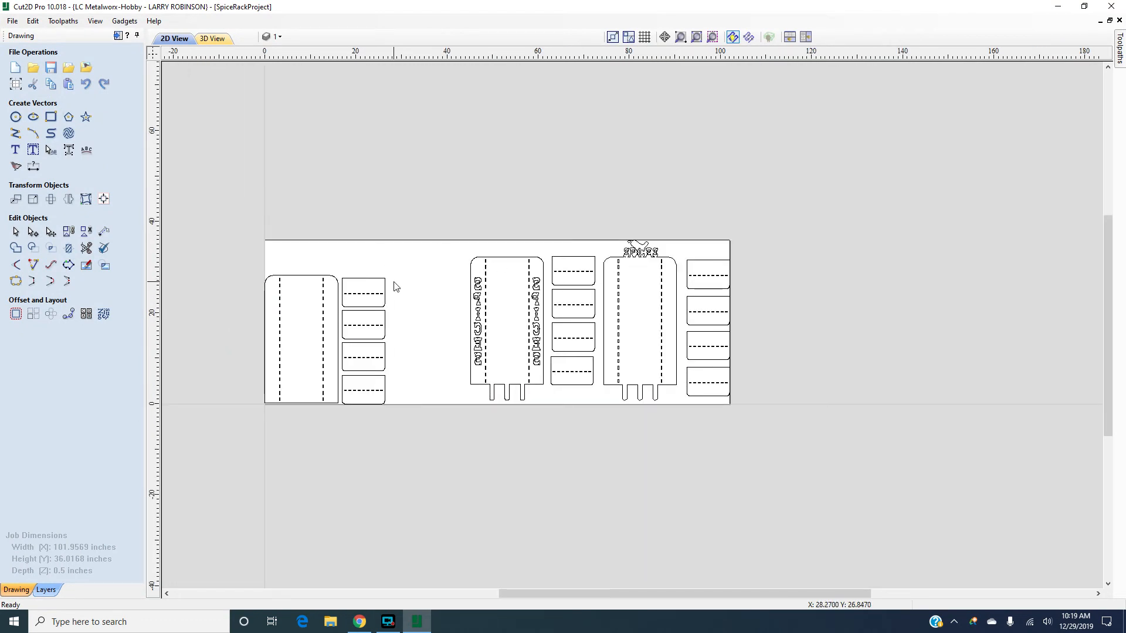
scroll(396, 286, up, 1)
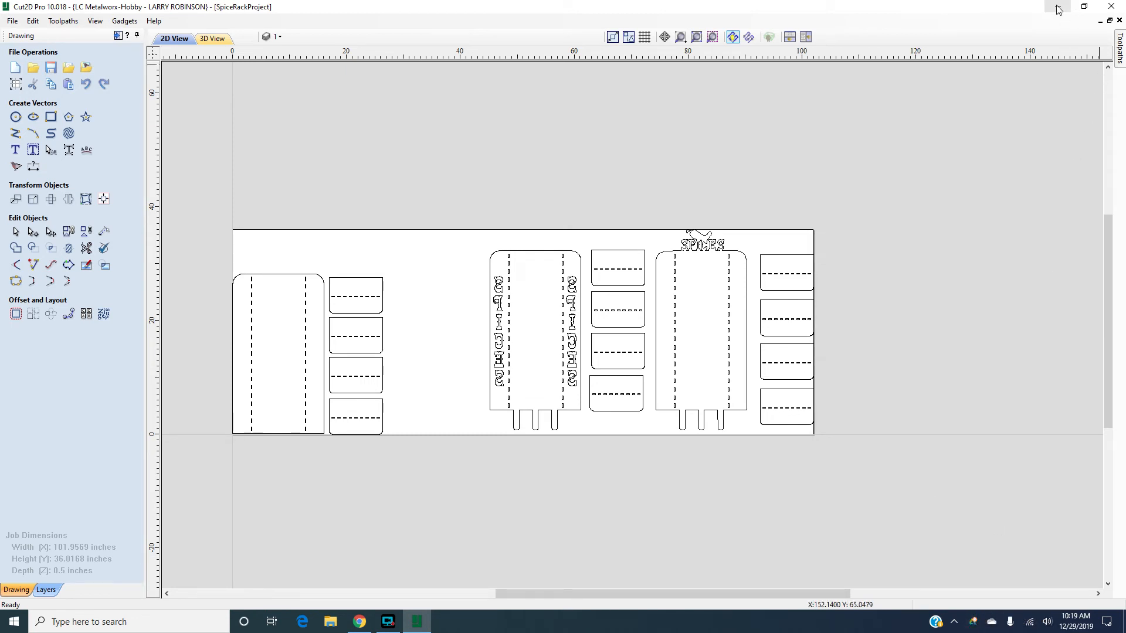
Launch Autodesk Fusion 360 and look through its list of available workspaces
click(59, 623)
text(f)
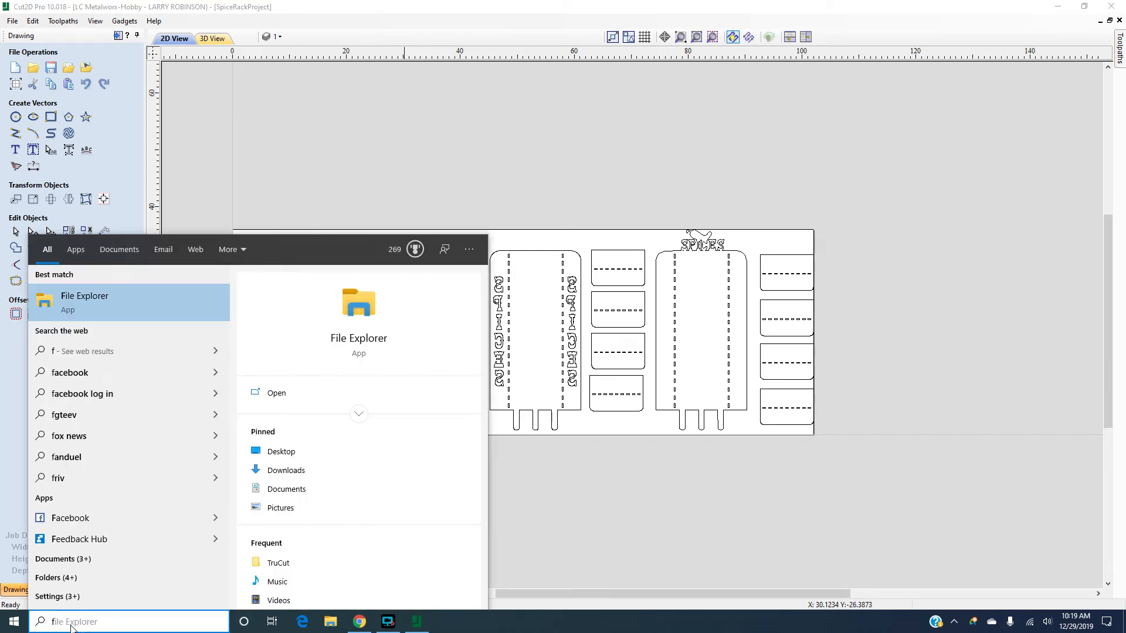
text(us)
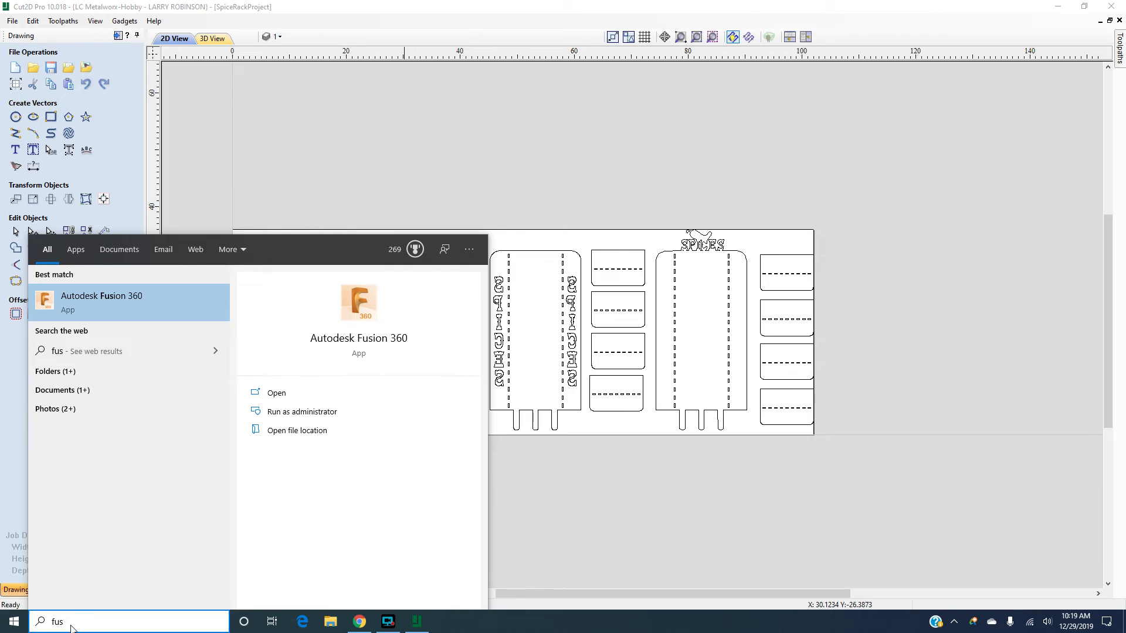
click(106, 304)
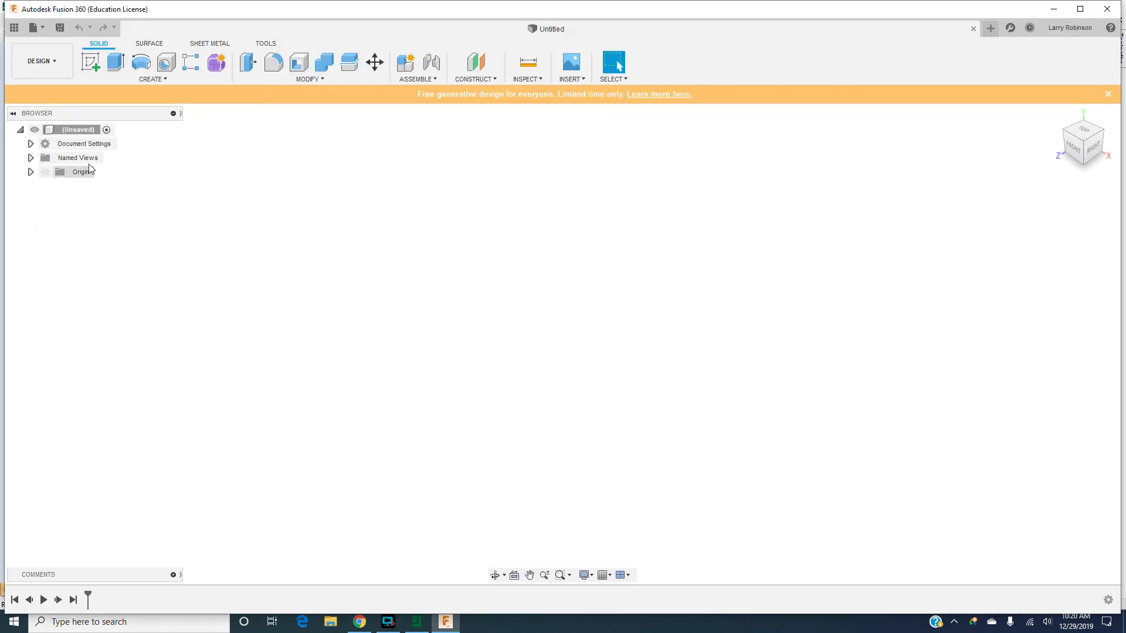
click(58, 62)
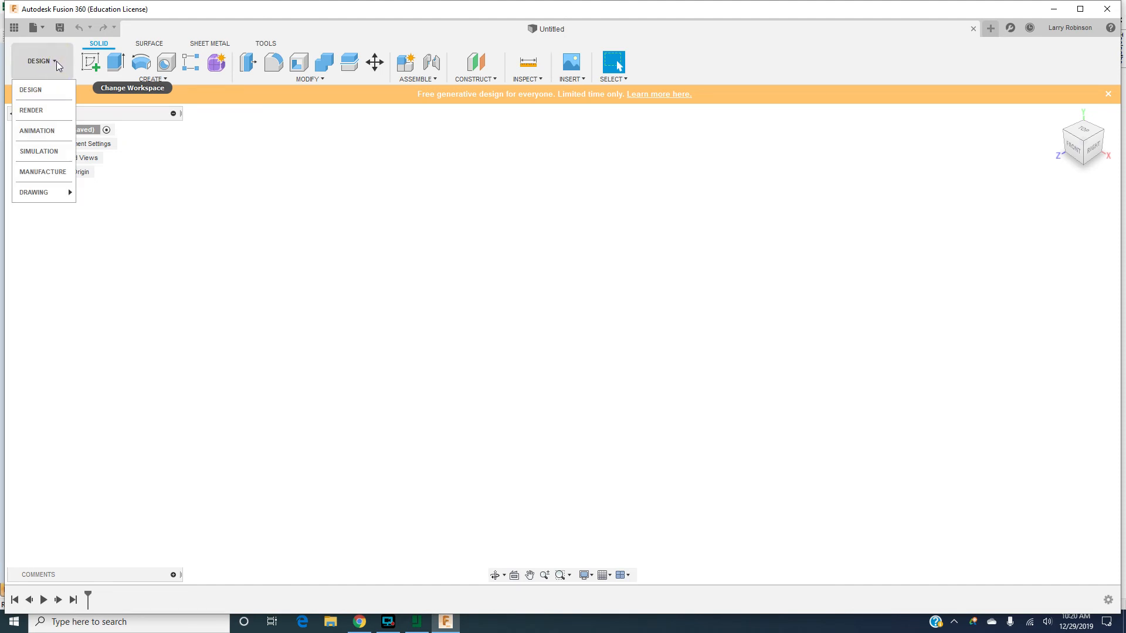
click(56, 61)
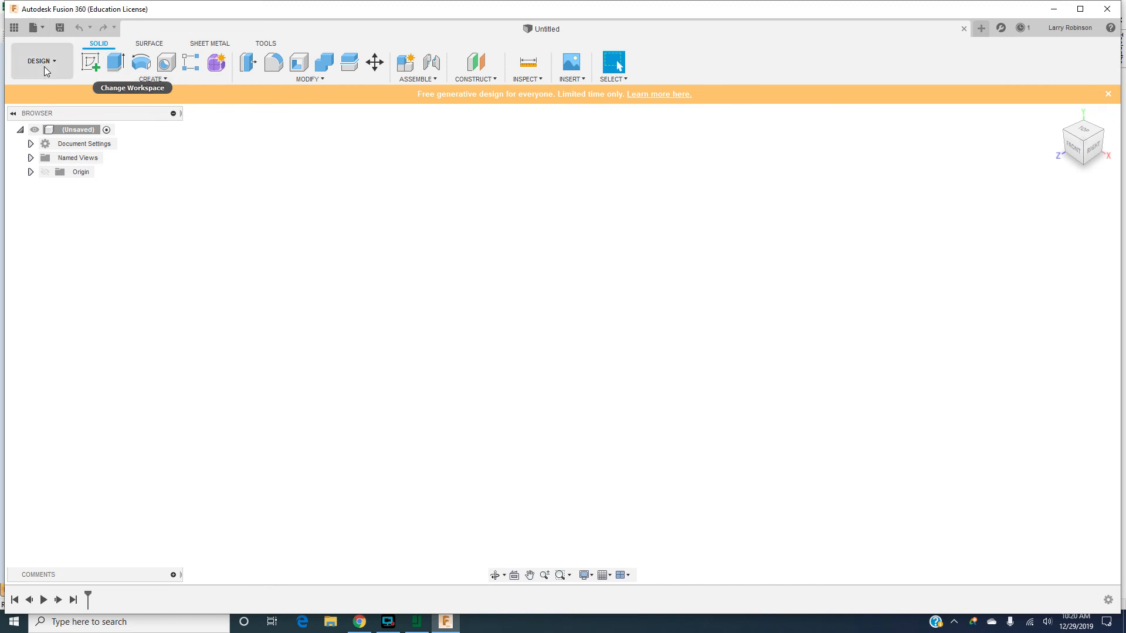
Open the Shaft_Project design from the Shaft project
click(34, 28)
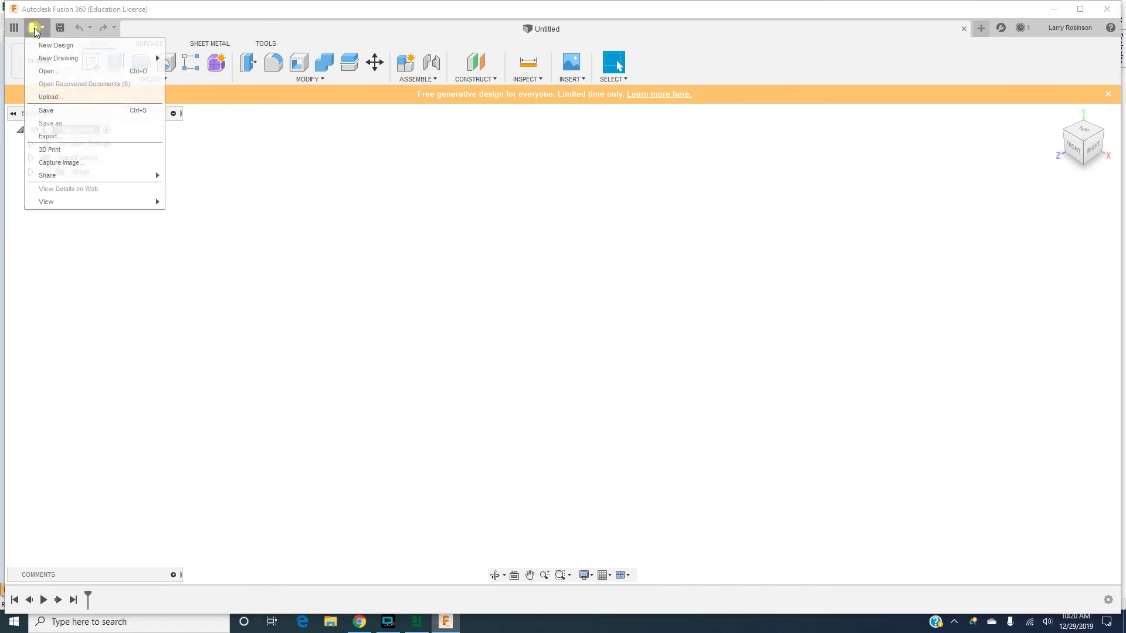
click(61, 73)
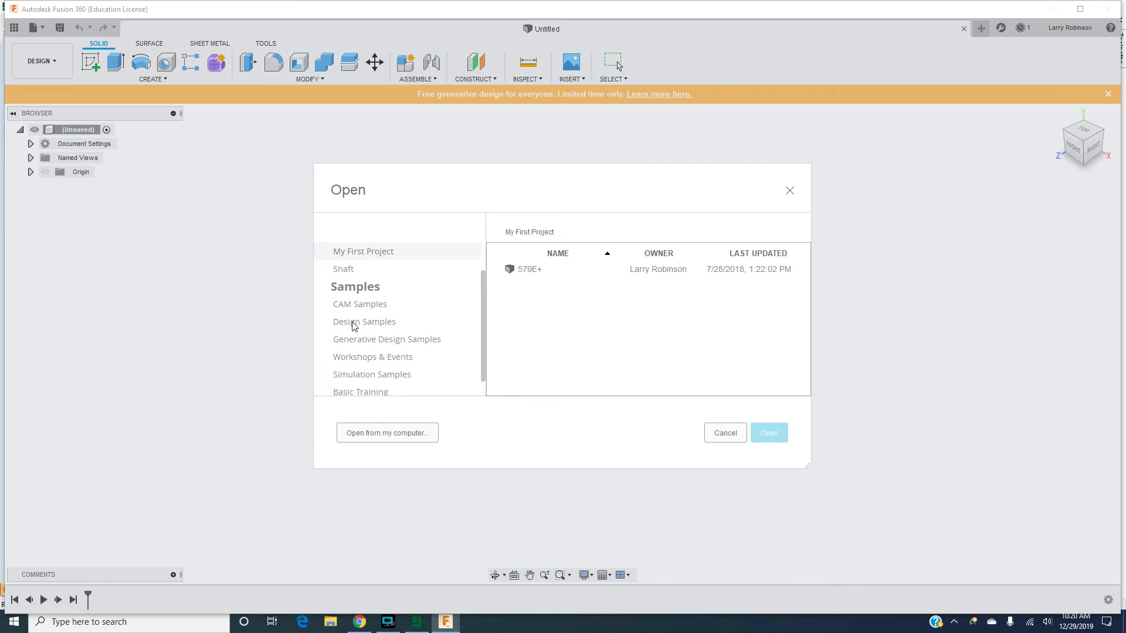
scroll(354, 326, down, 1)
scroll(370, 297, up, 3)
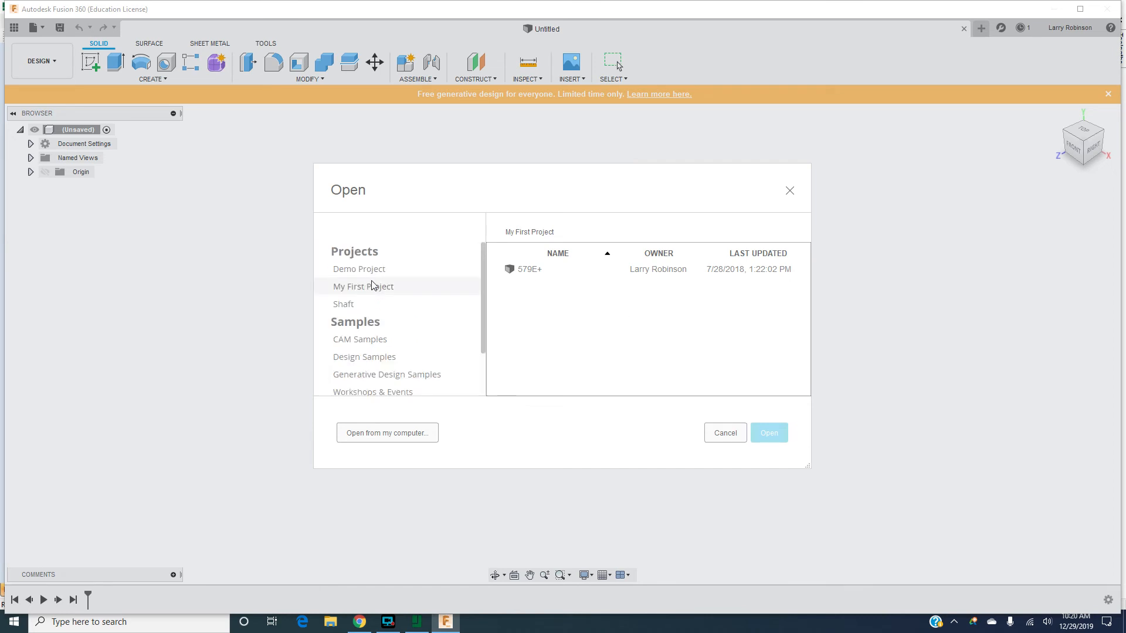
click(348, 308)
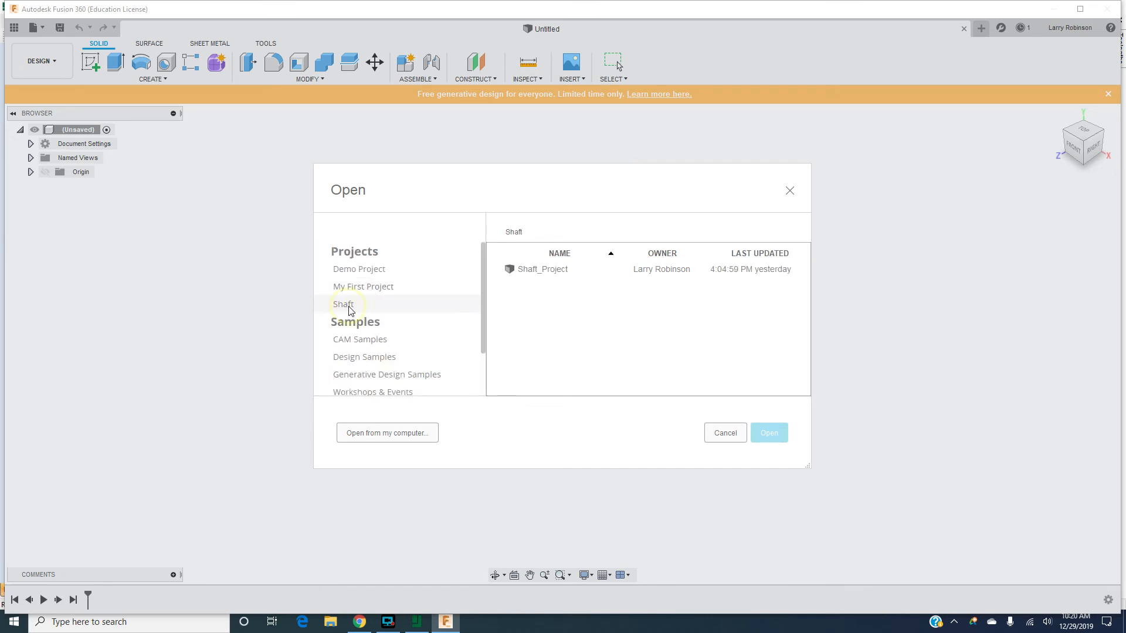
click(553, 272)
click(761, 434)
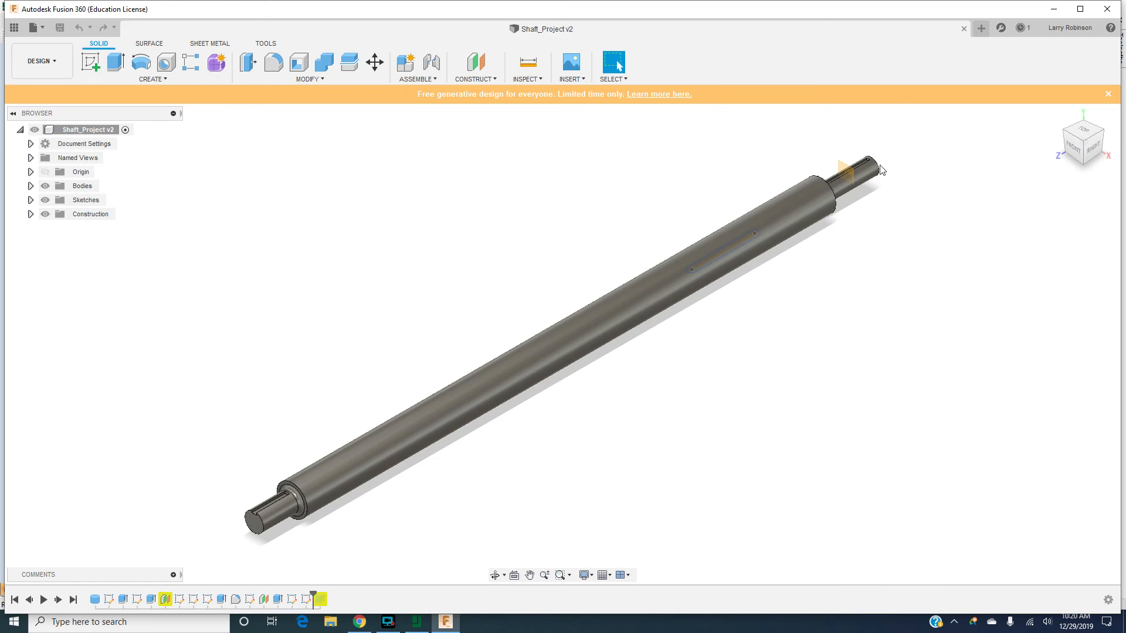
Examine the shaft model, including the keyway at its far end, the middle of its body and the view along its axis
scroll(845, 166, up, 3)
scroll(846, 164, down, 4)
scroll(850, 166, up, 5)
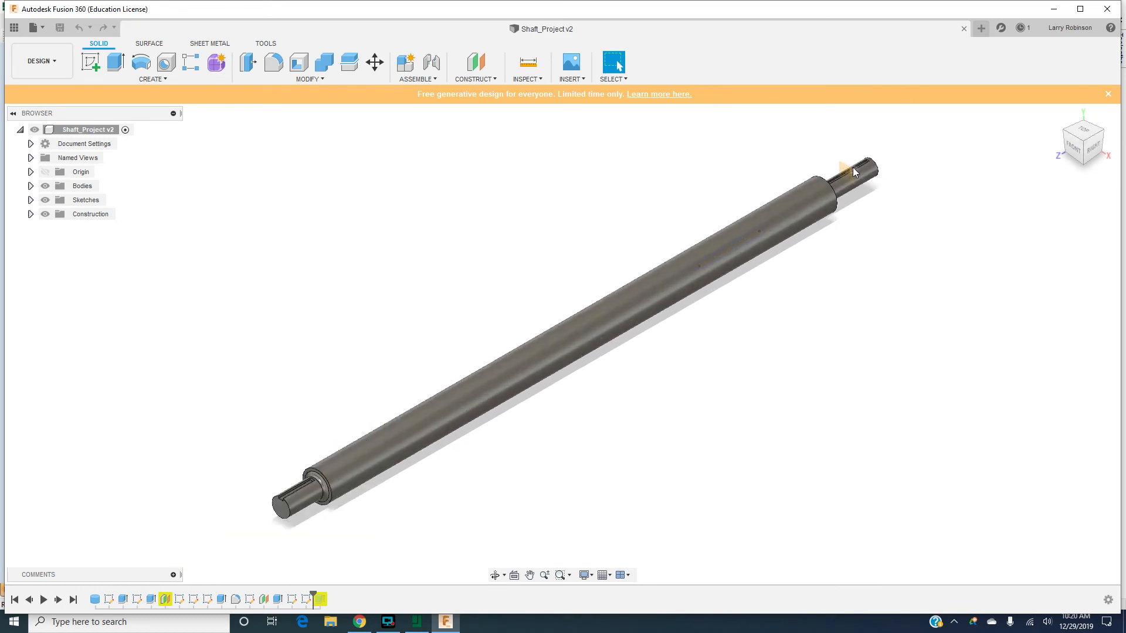
scroll(853, 167, up, 5)
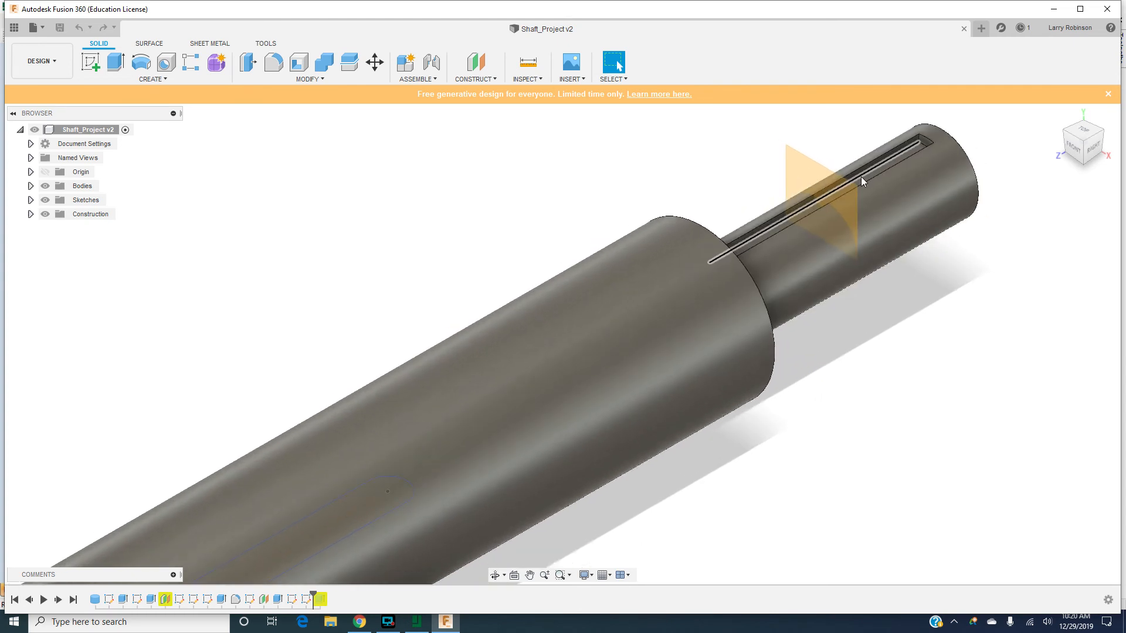
scroll(826, 181, down, 3)
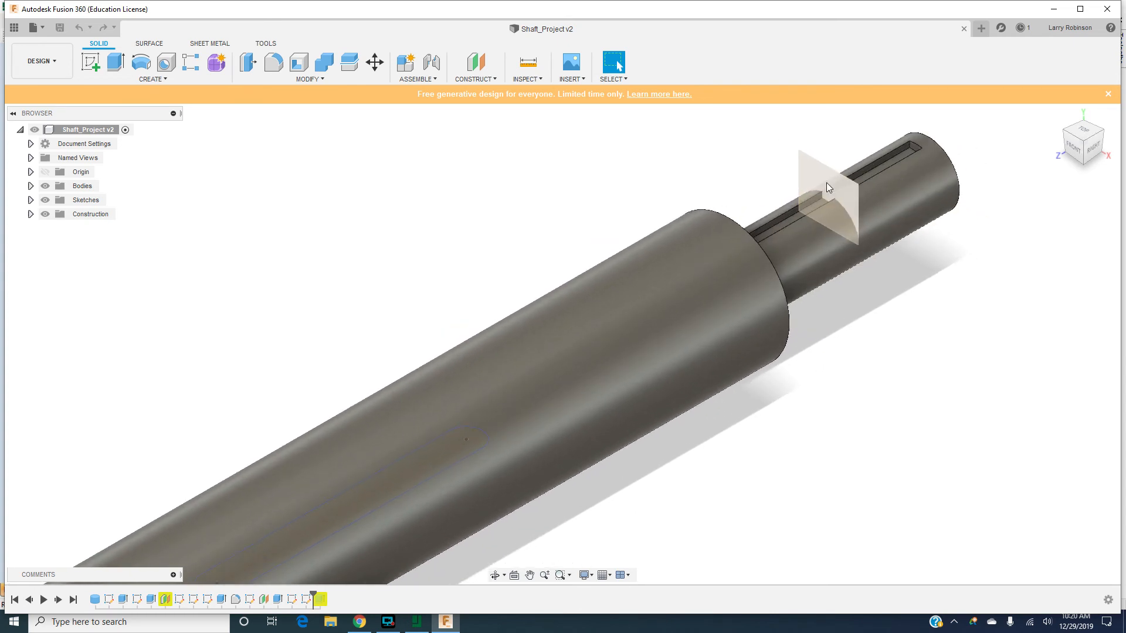
scroll(826, 182, down, 2)
scroll(607, 342, down, 2)
scroll(606, 344, up, 6)
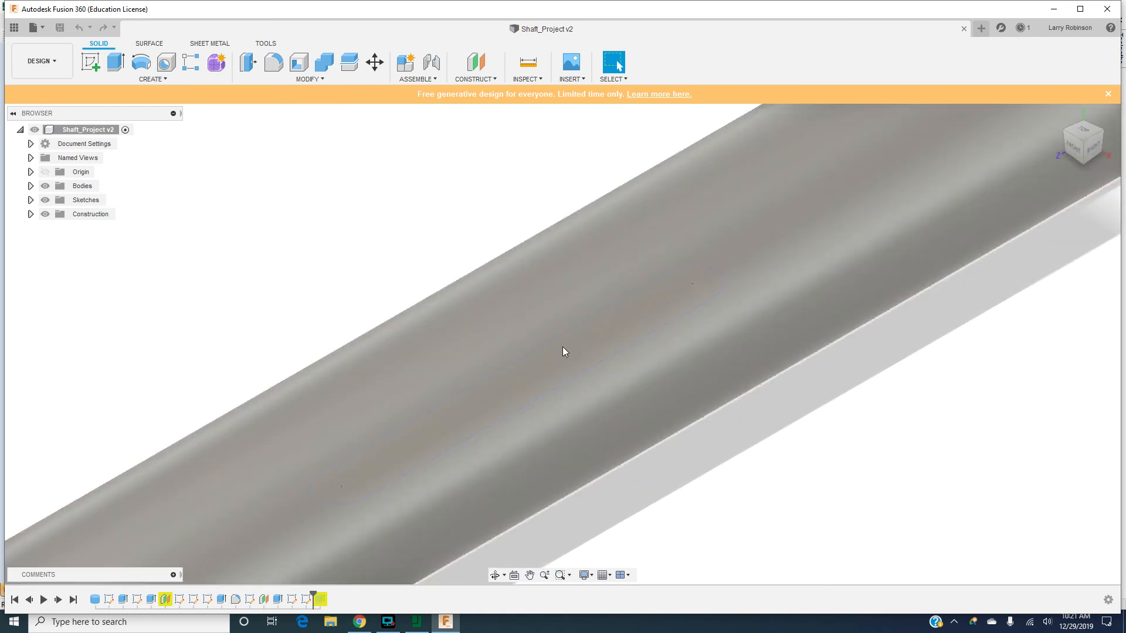
scroll(699, 307, down, 3)
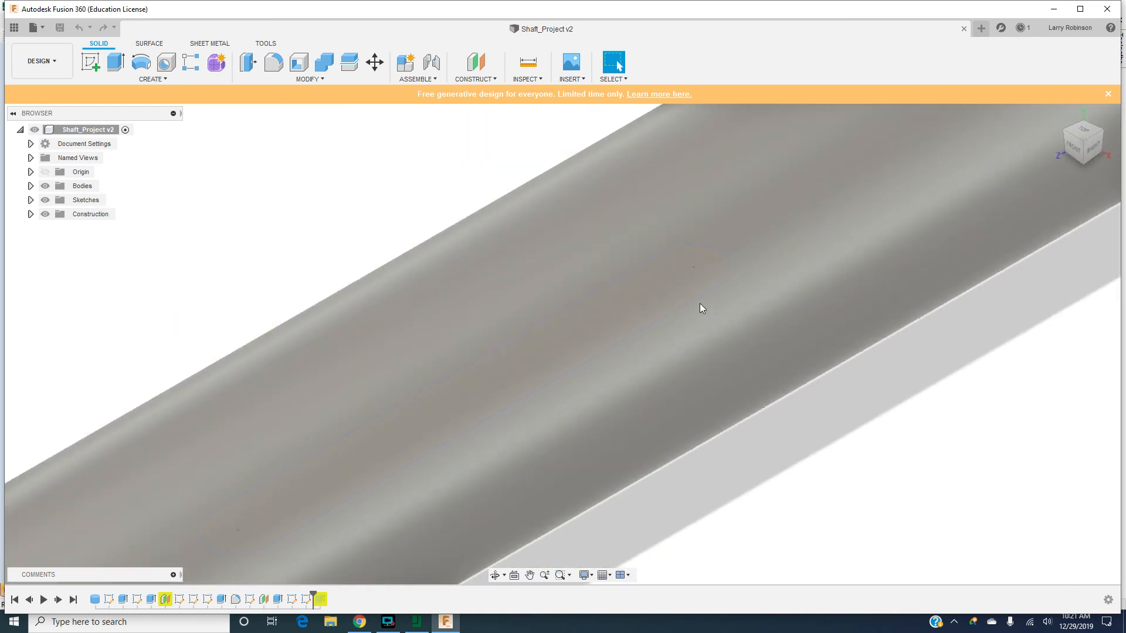
scroll(702, 297, down, 6)
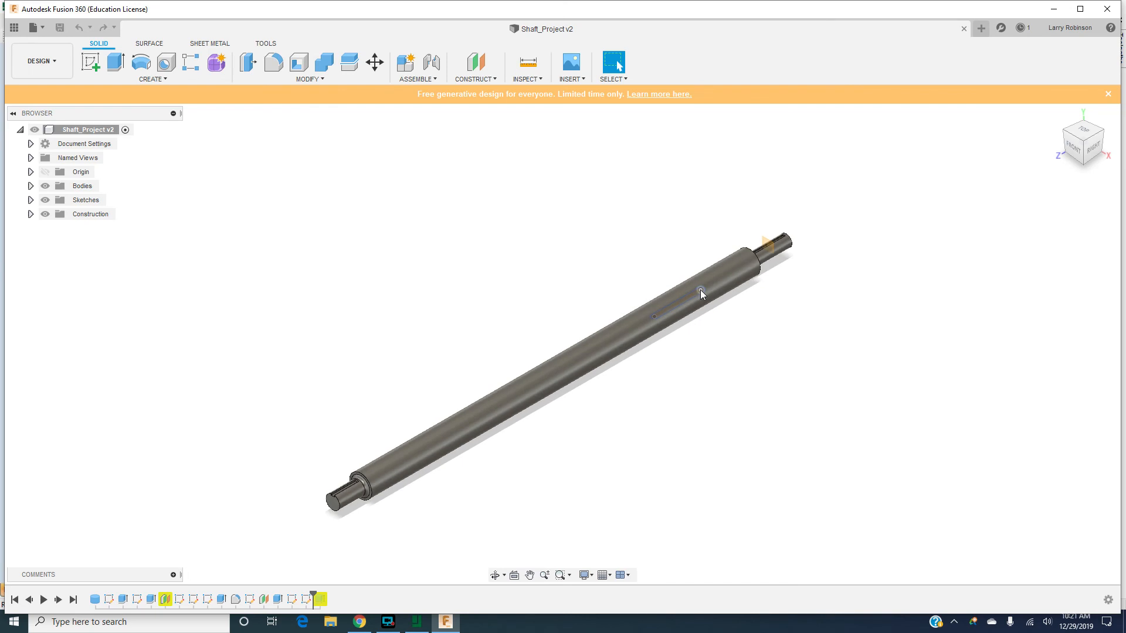
scroll(701, 292, up, 1)
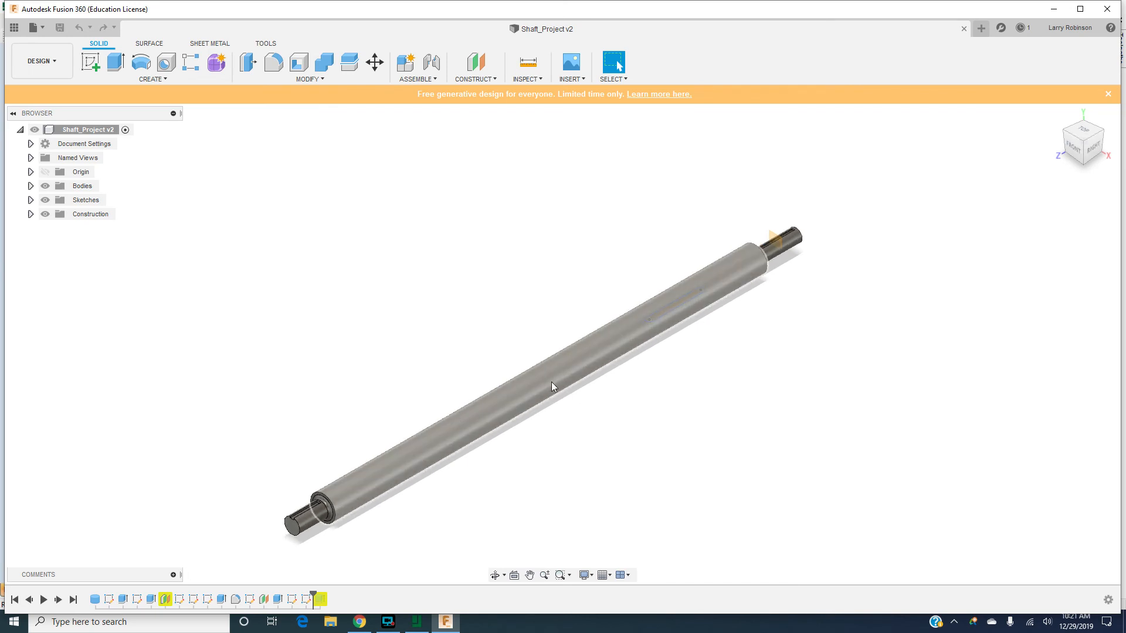
shift+middle_drag(704, 283, 519, 452)
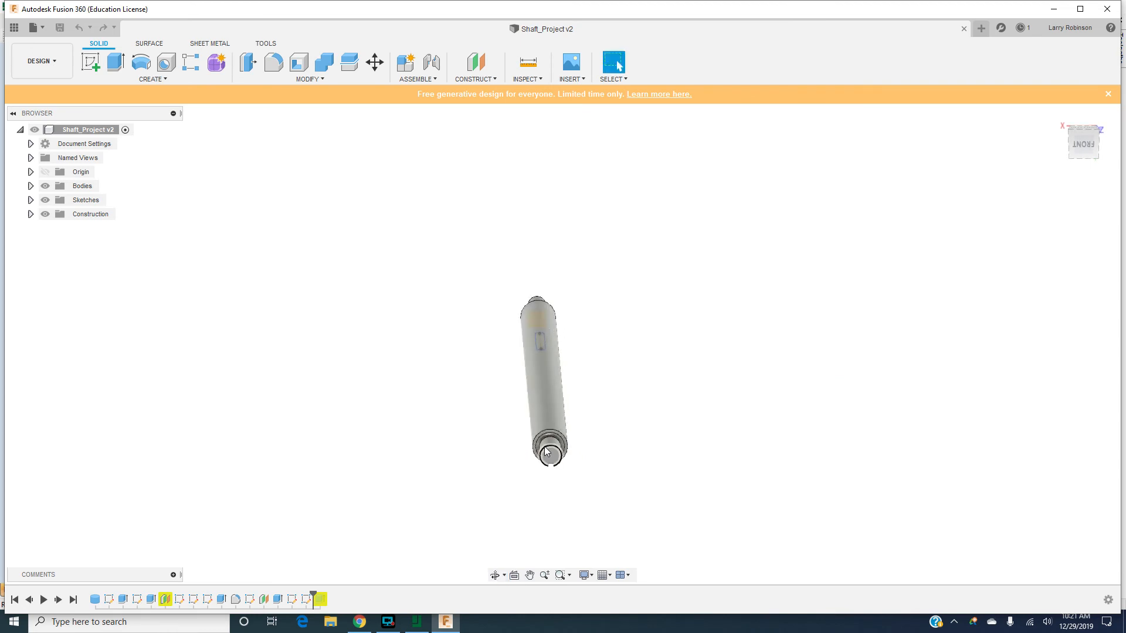
Show the shaft from the bottom view, rotated so that its axis lies horizontally
click(1085, 149)
mouse_move(544, 380)
mouse_down()
mouse_move(559, 364)
mouse_move(564, 386)
mouse_up()
key(Escape)
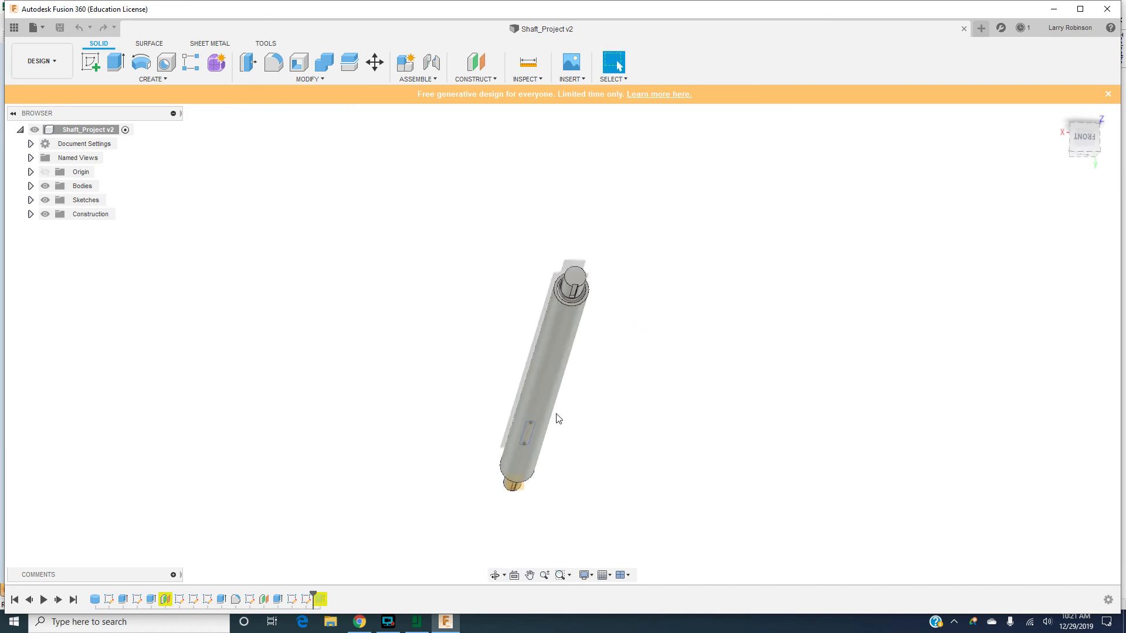
shift+middle_drag(550, 380, 548, 365)
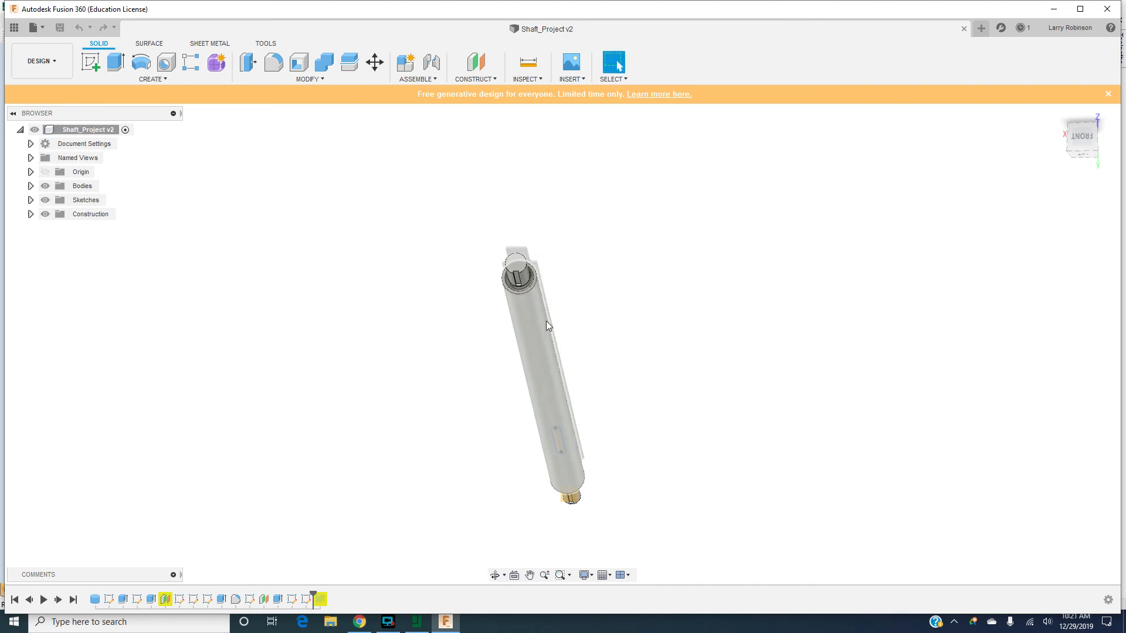
mouse_move(545, 320)
shift+middle_down()
mouse_move(518, 339)
mouse_move(539, 354)
mouse_move(542, 328)
mouse_move(548, 346)
mouse_move(551, 335)
shift+middle_up()
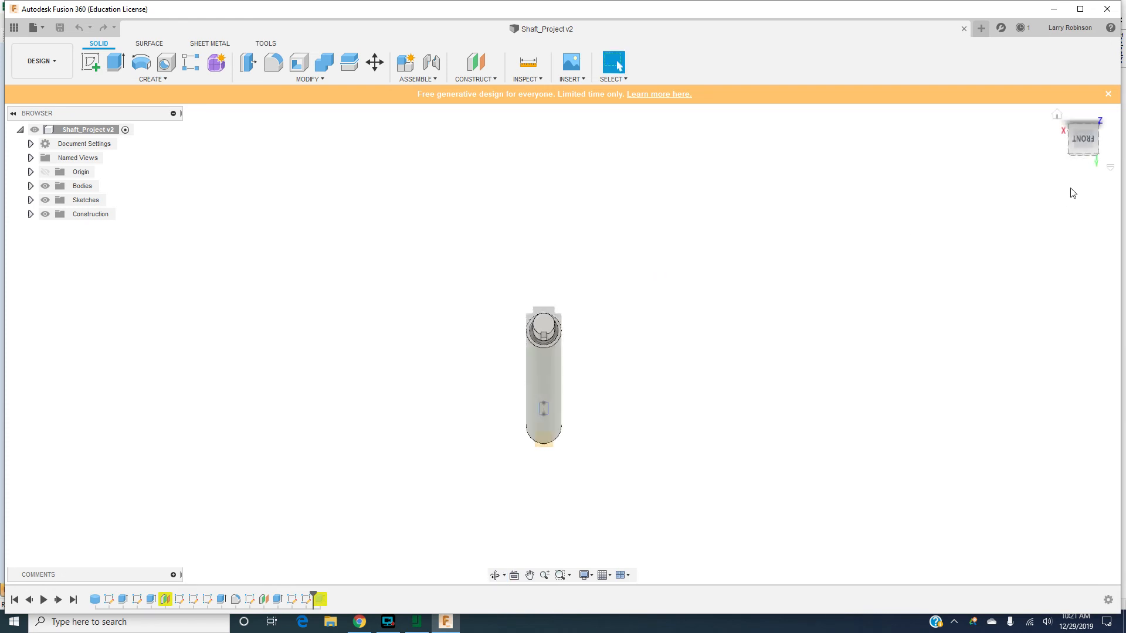
click(1083, 134)
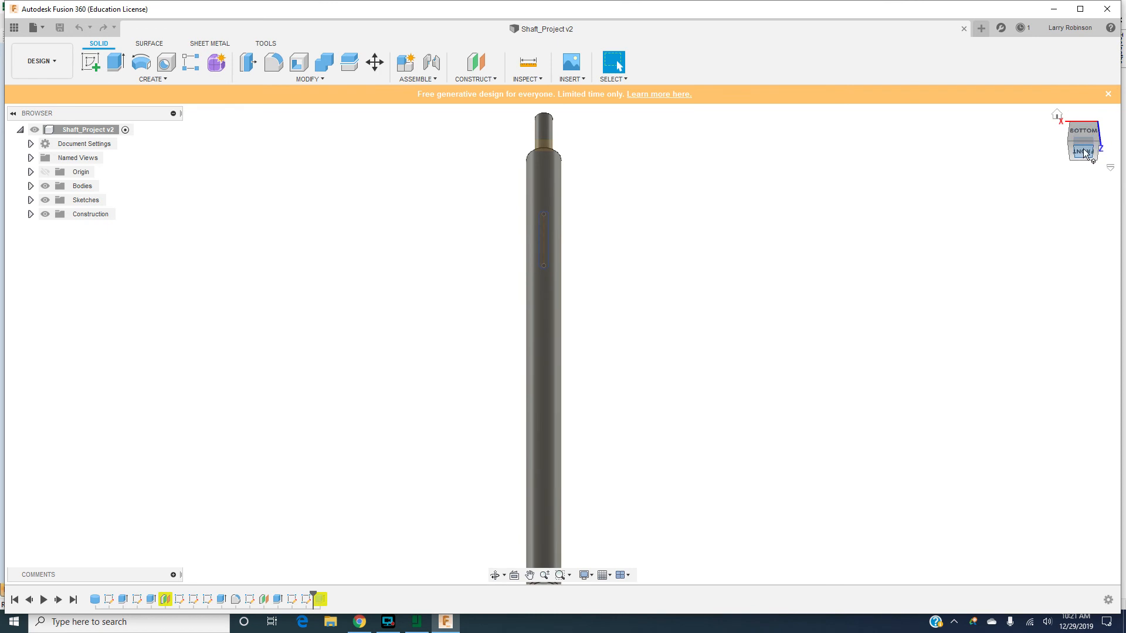
click(1083, 135)
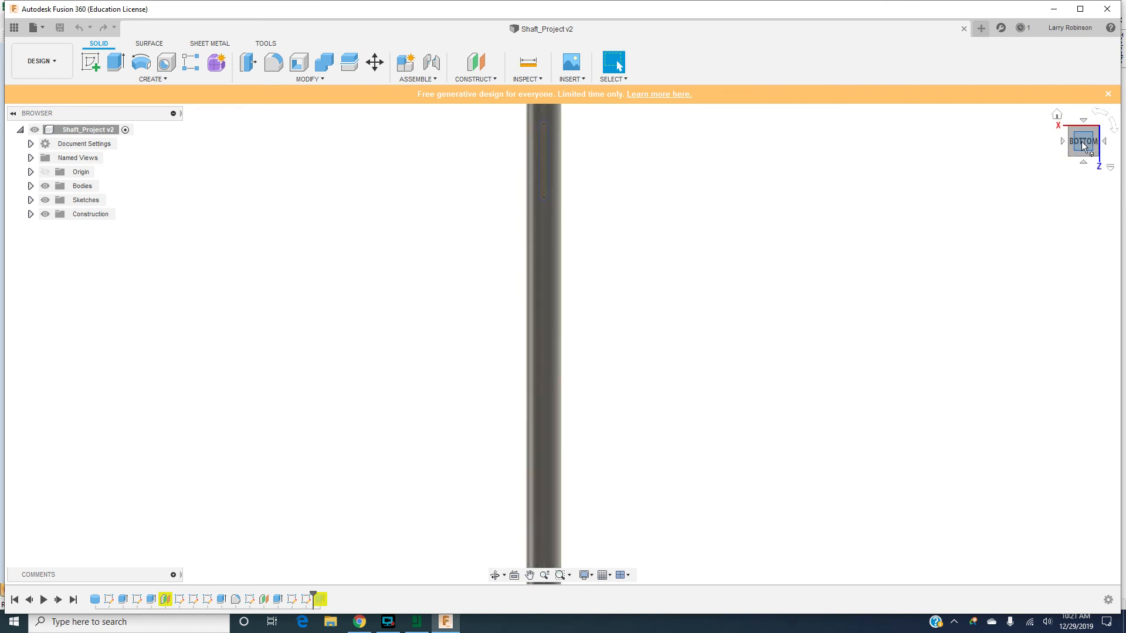
click(1113, 130)
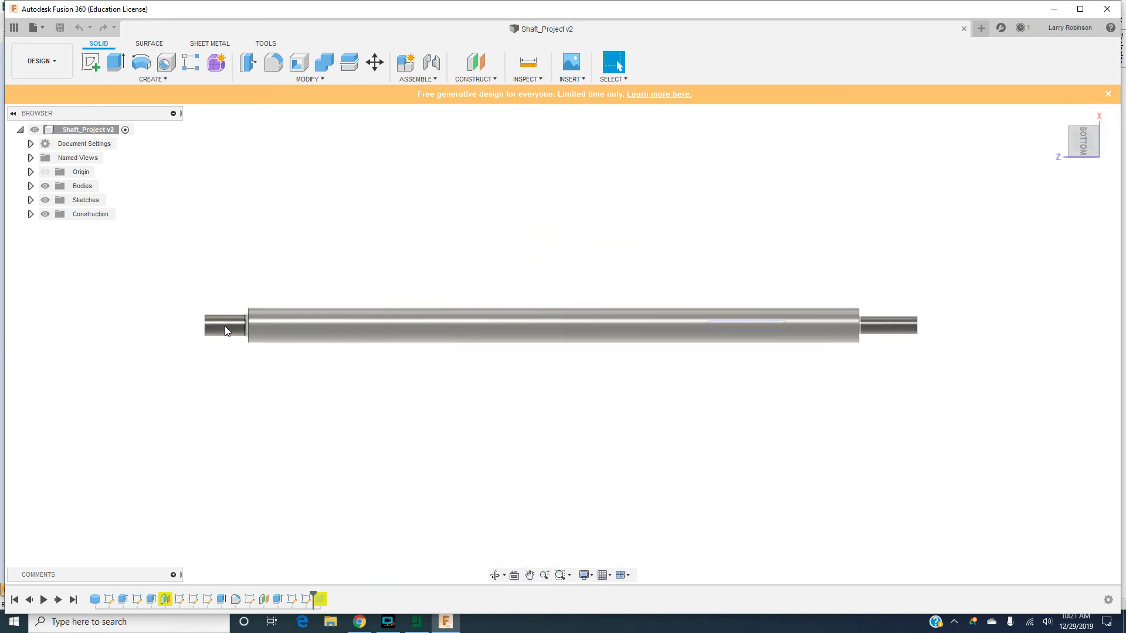
Examine the near end of the shaft up close, including its open keyway and the rounded groove at the shoulder
key(F4)
drag(217, 325, 322, 443)
key(Escape)
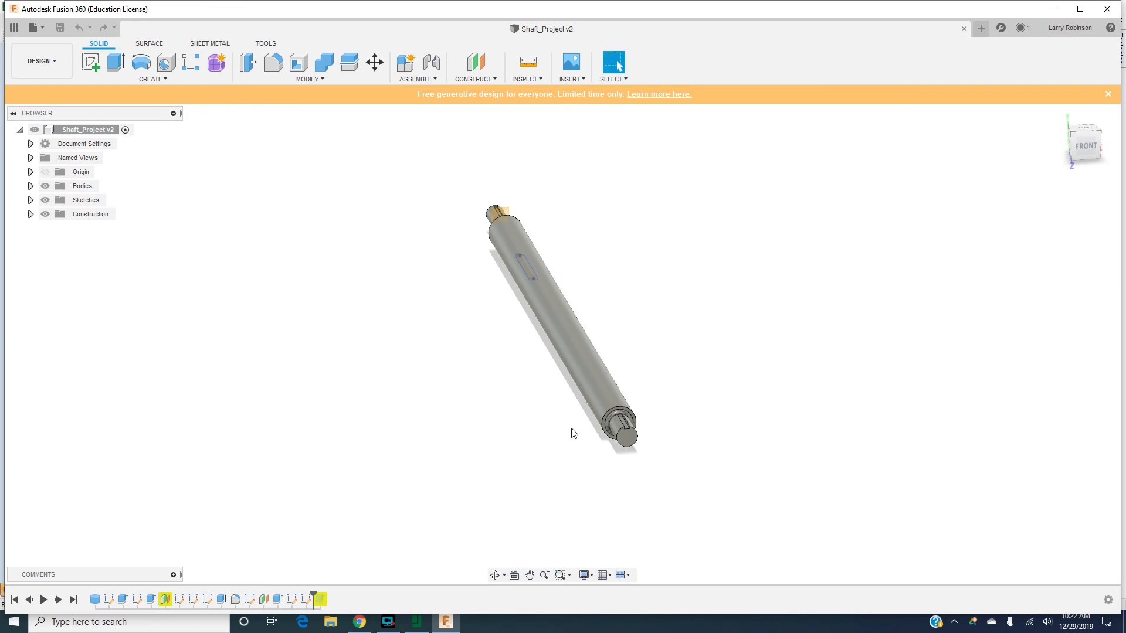
scroll(602, 425, up, 6)
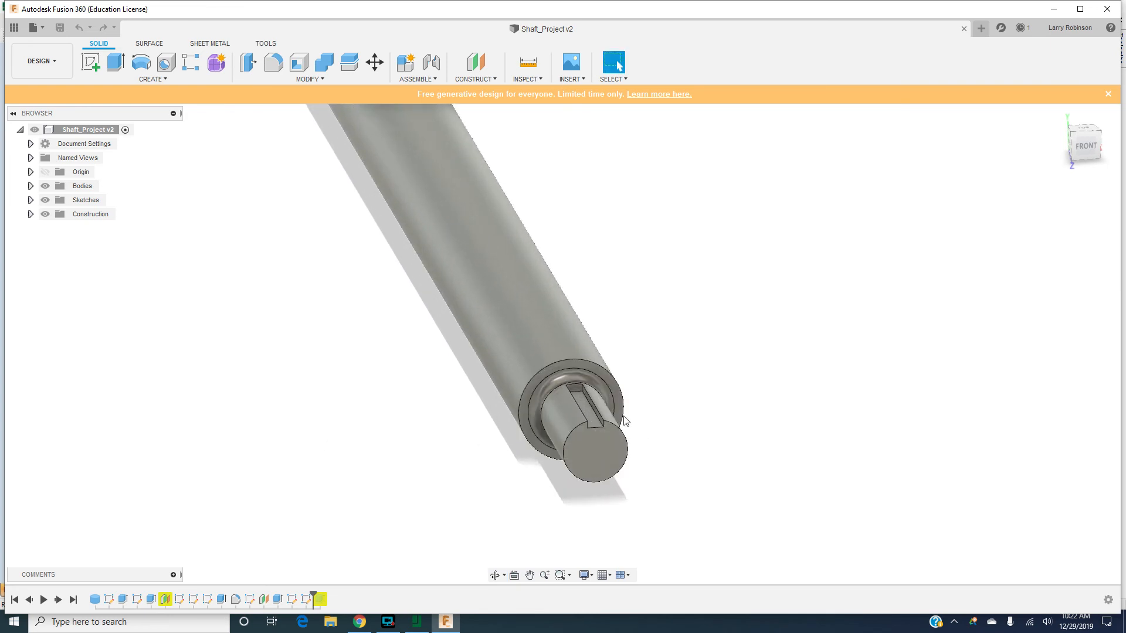
scroll(628, 409, up, 1)
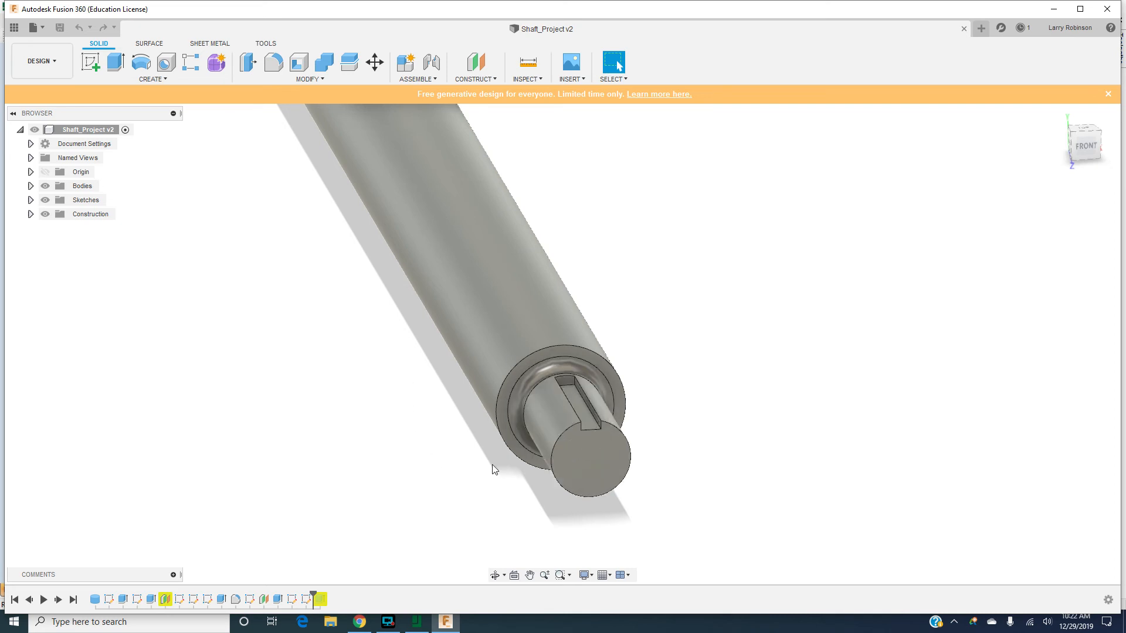
shift+middle_drag(473, 391, 495, 397)
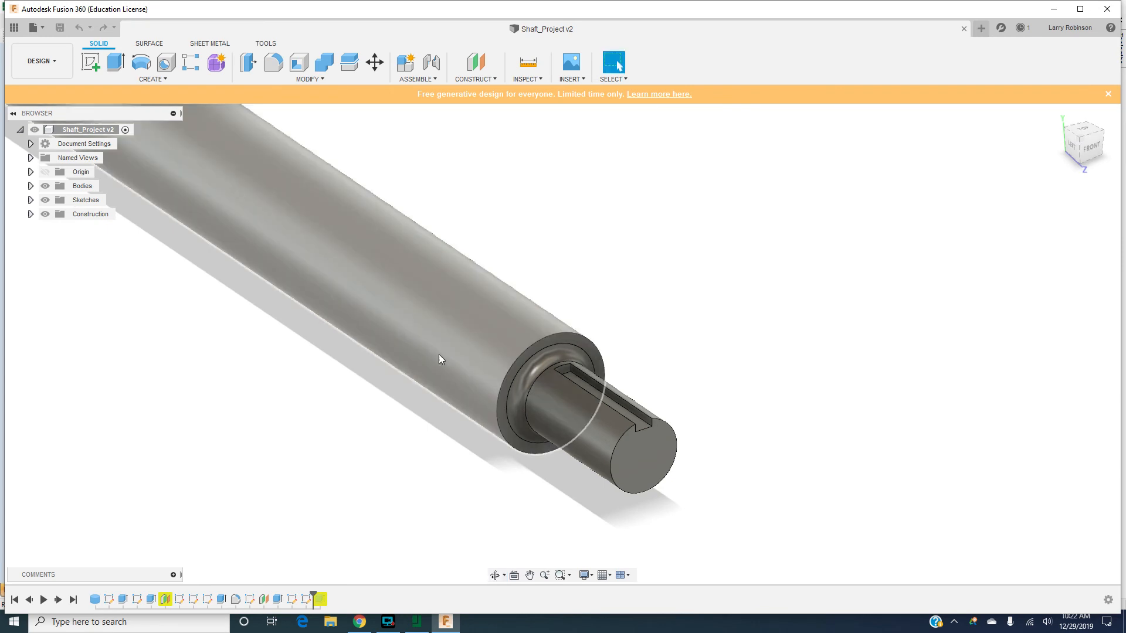
scroll(405, 336, up, 3)
scroll(544, 369, down, 5)
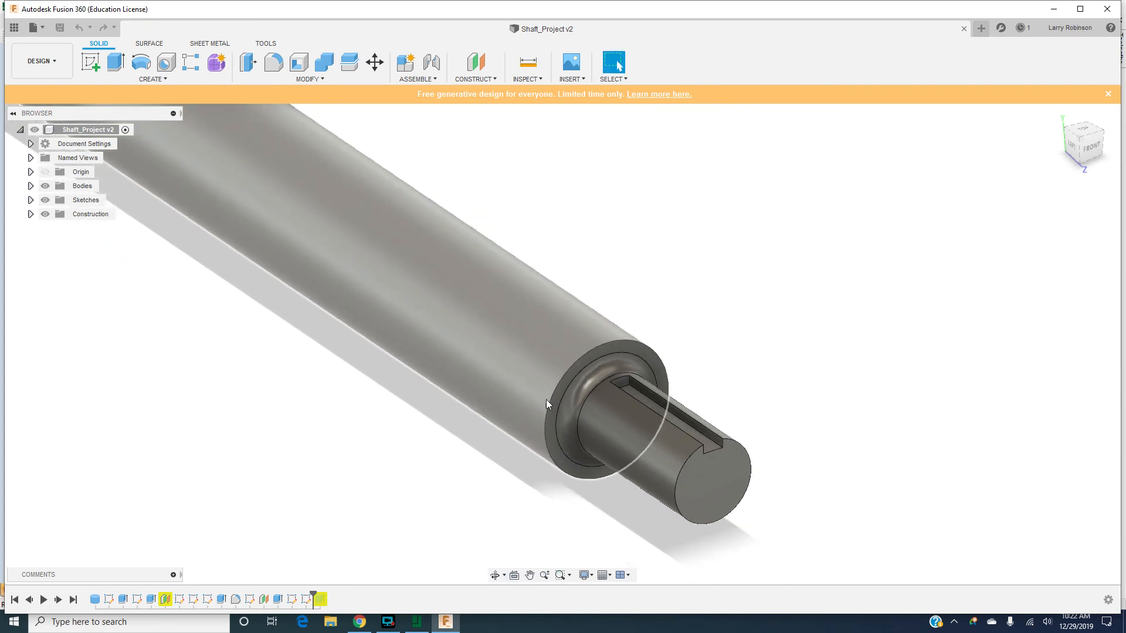
scroll(664, 452, up, 3)
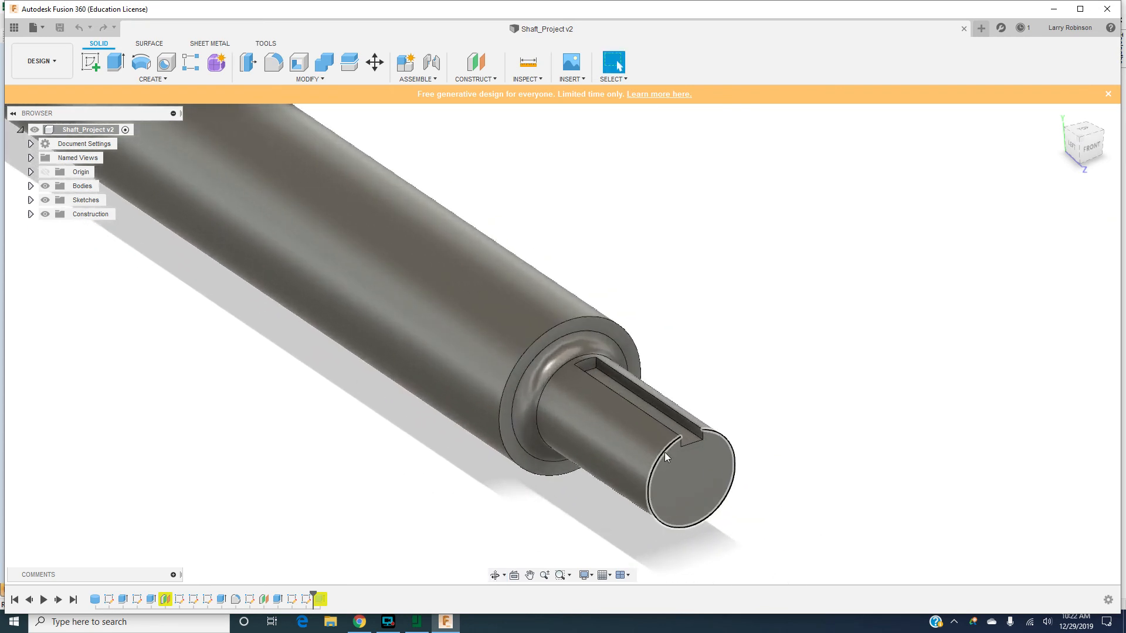
scroll(726, 381, up, 3)
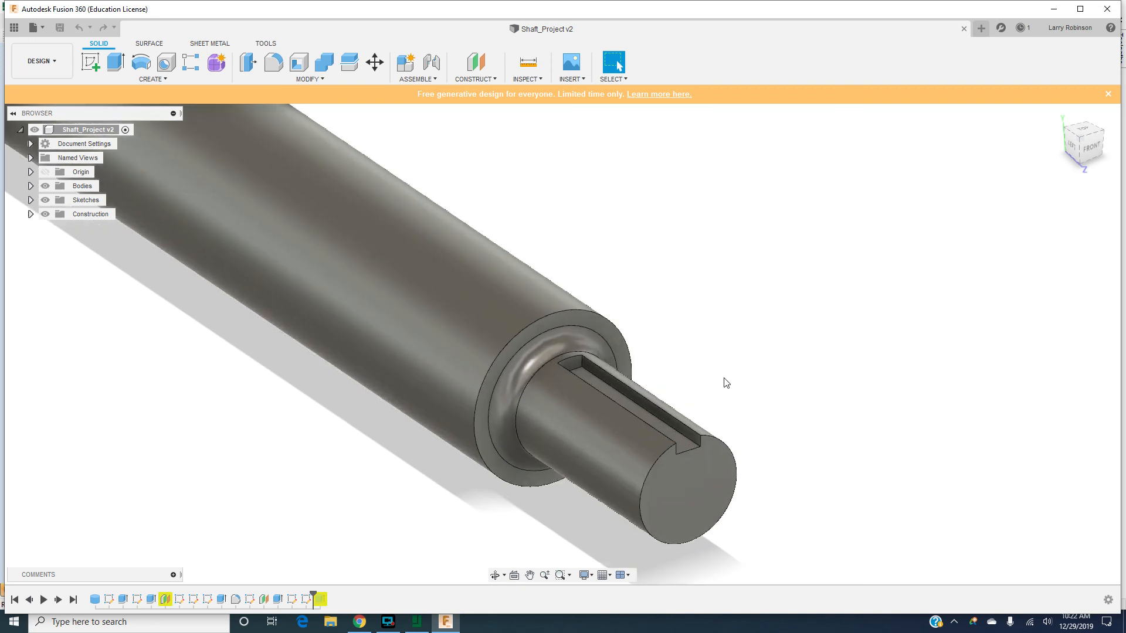
scroll(691, 441, down, 4)
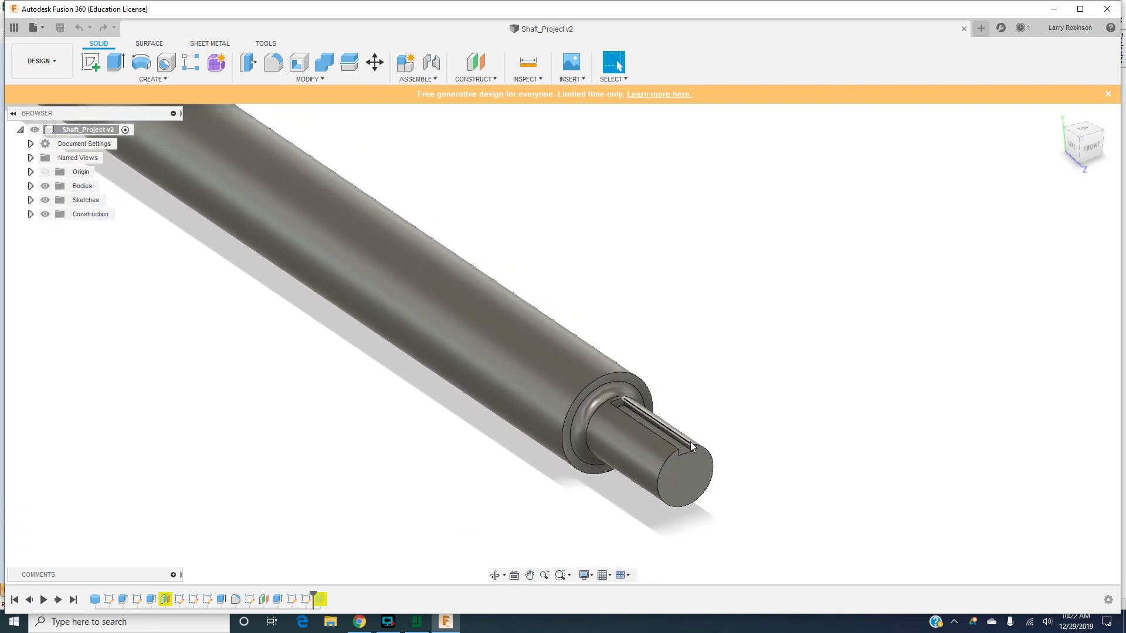
scroll(364, 422, down, 1)
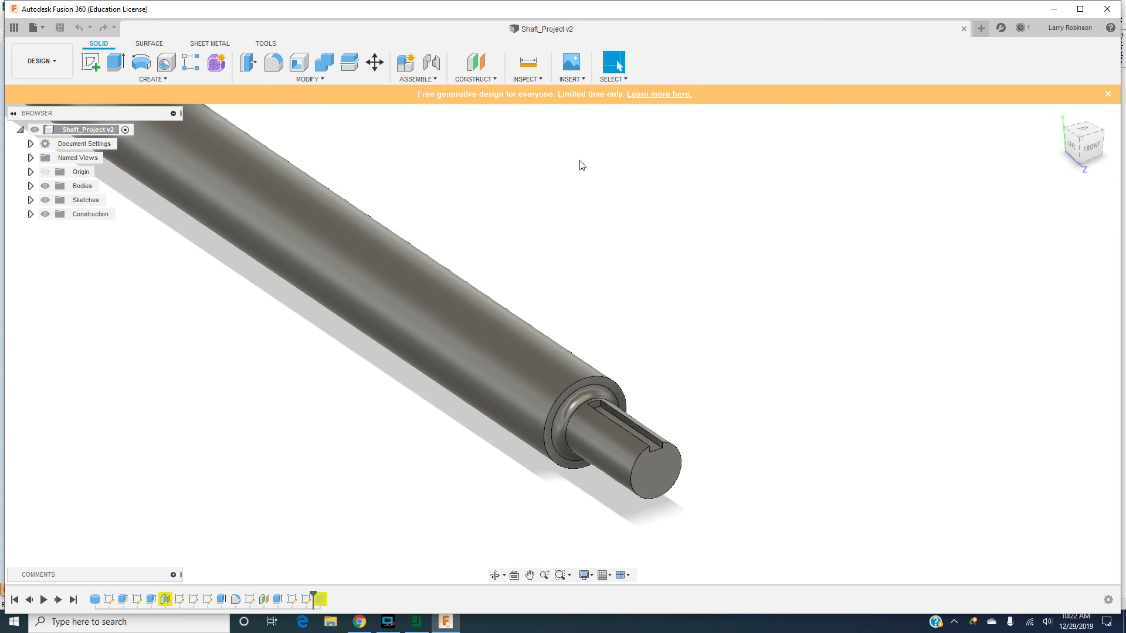
scroll(661, 419, up, 2)
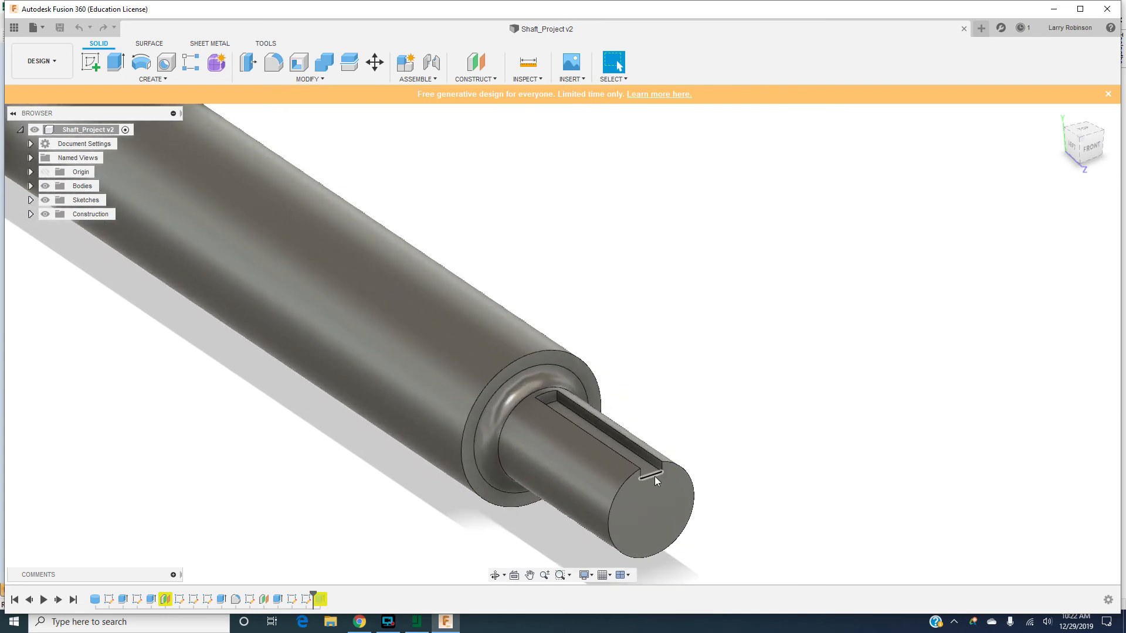
scroll(660, 504, down, 1)
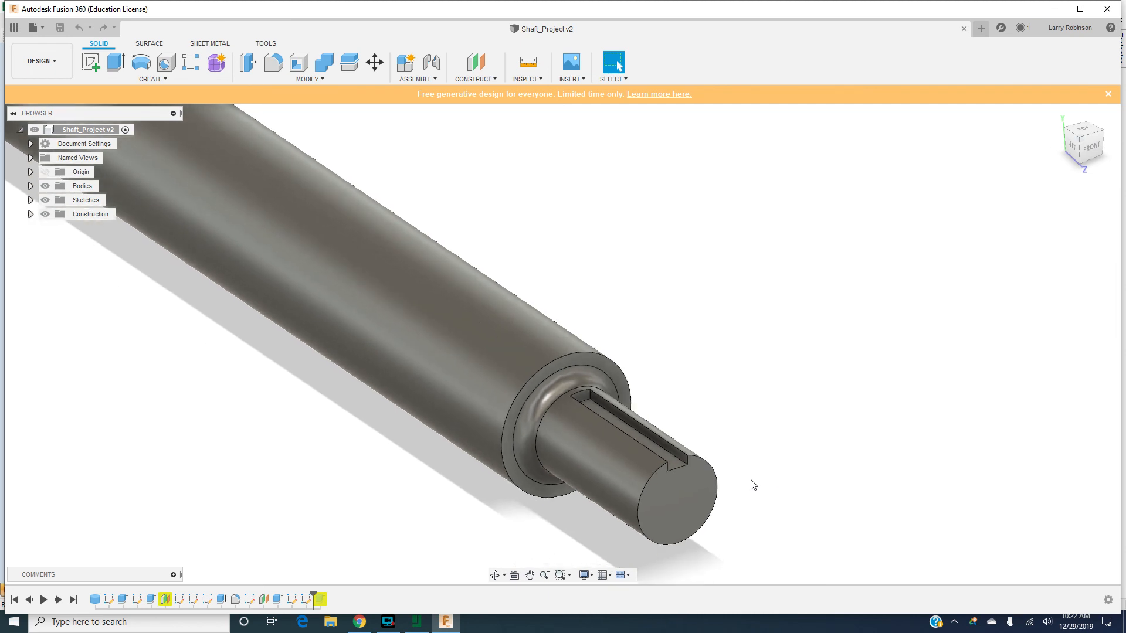
scroll(752, 484, down, 1)
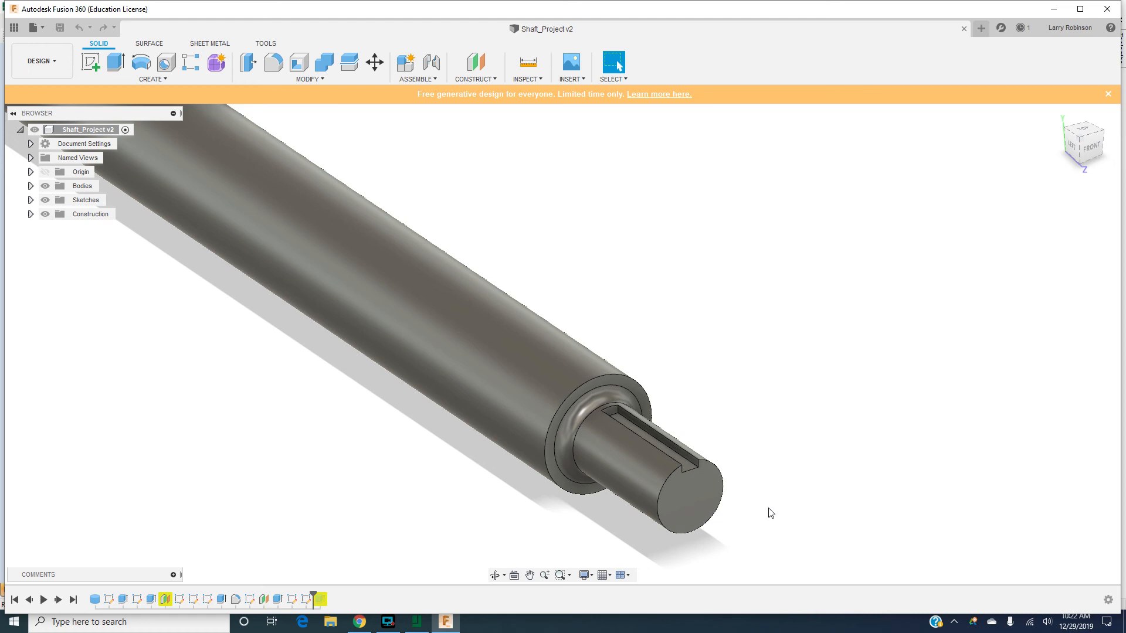
scroll(764, 518, up, 5)
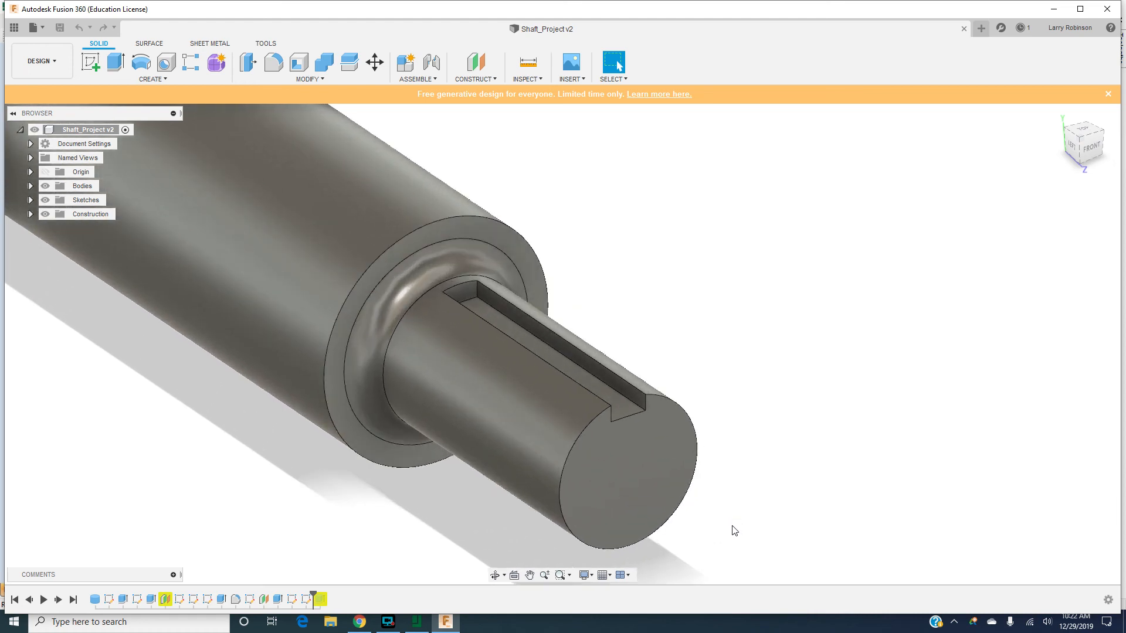
scroll(734, 531, down, 2)
scroll(737, 518, down, 2)
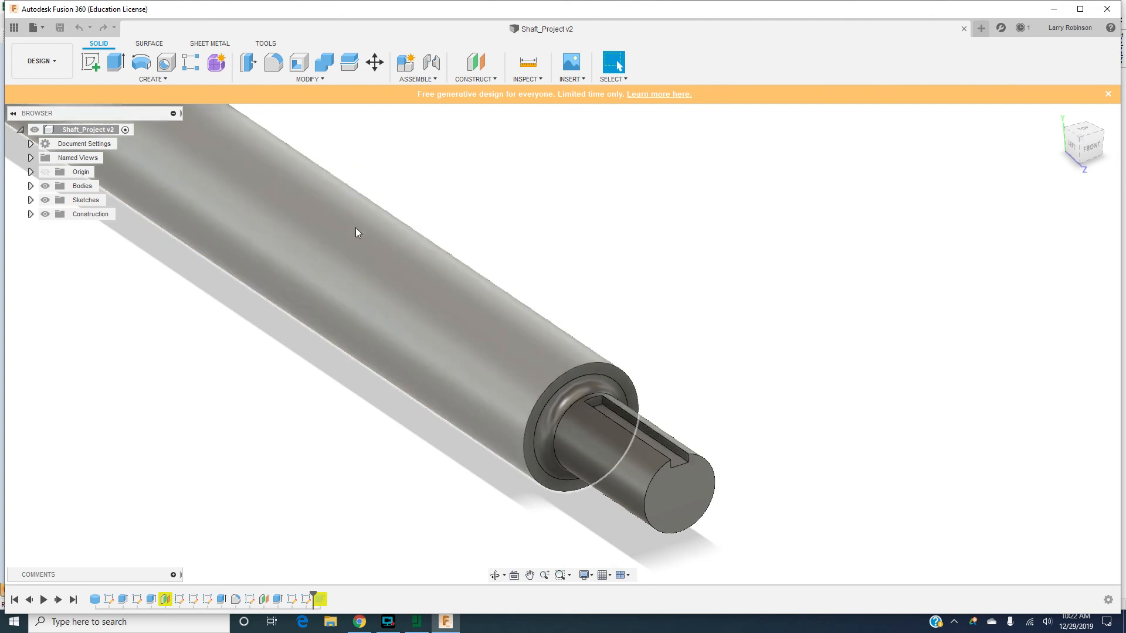
Measure the distance between the two long sides of the slot sketch on the shaft body
scroll(355, 231, up, 4)
scroll(405, 305, down, 6)
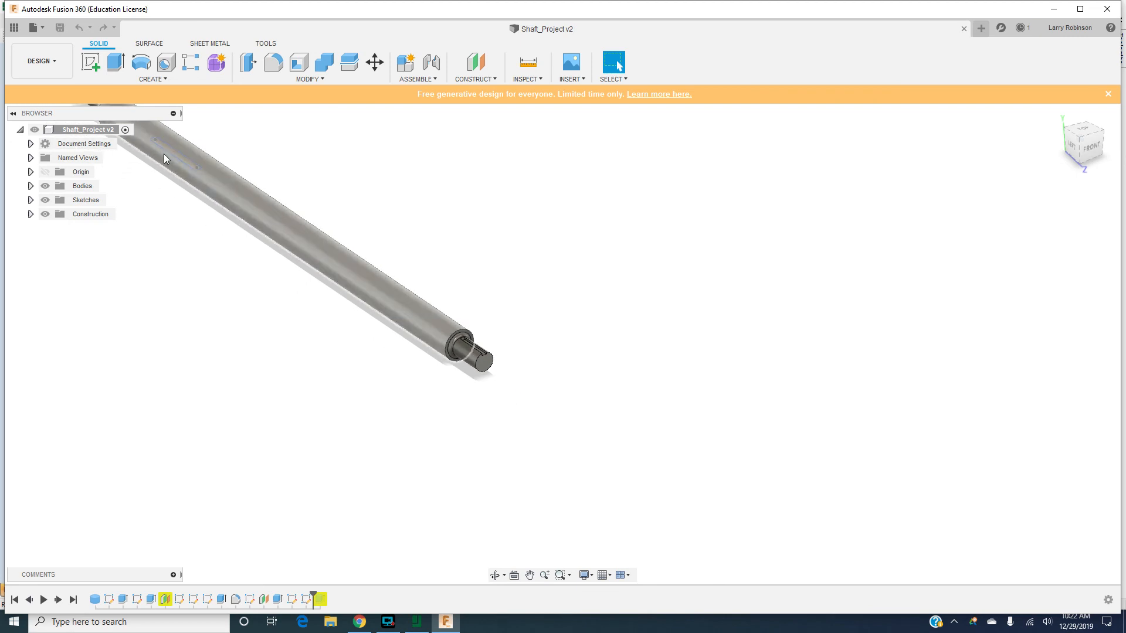
scroll(158, 142, down, 2)
scroll(158, 142, up, 3)
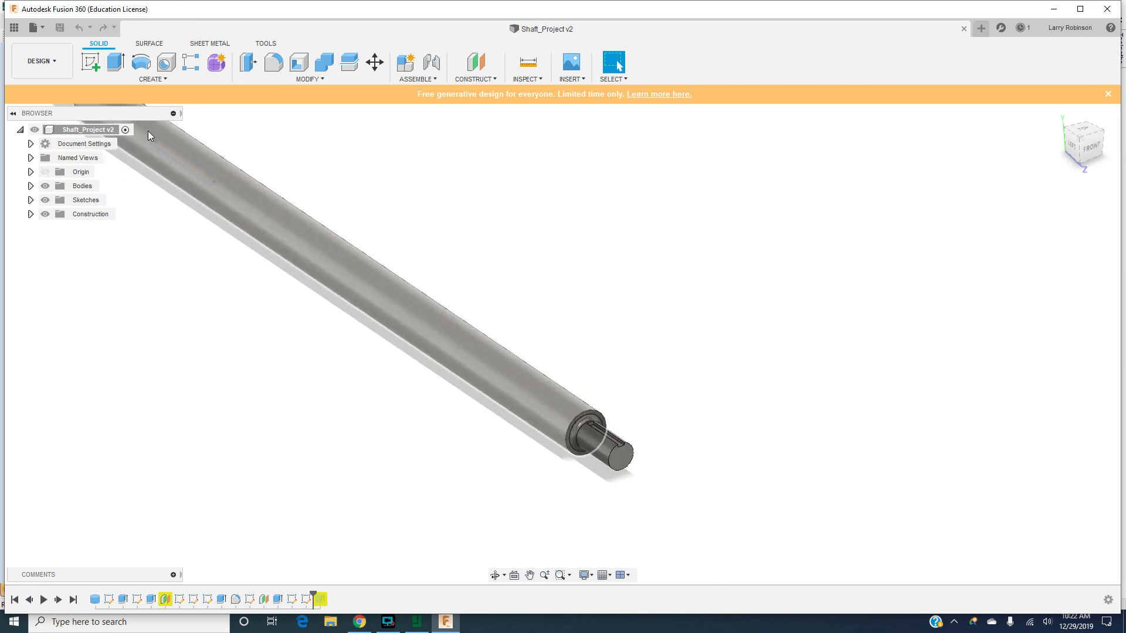
scroll(148, 132, up, 5)
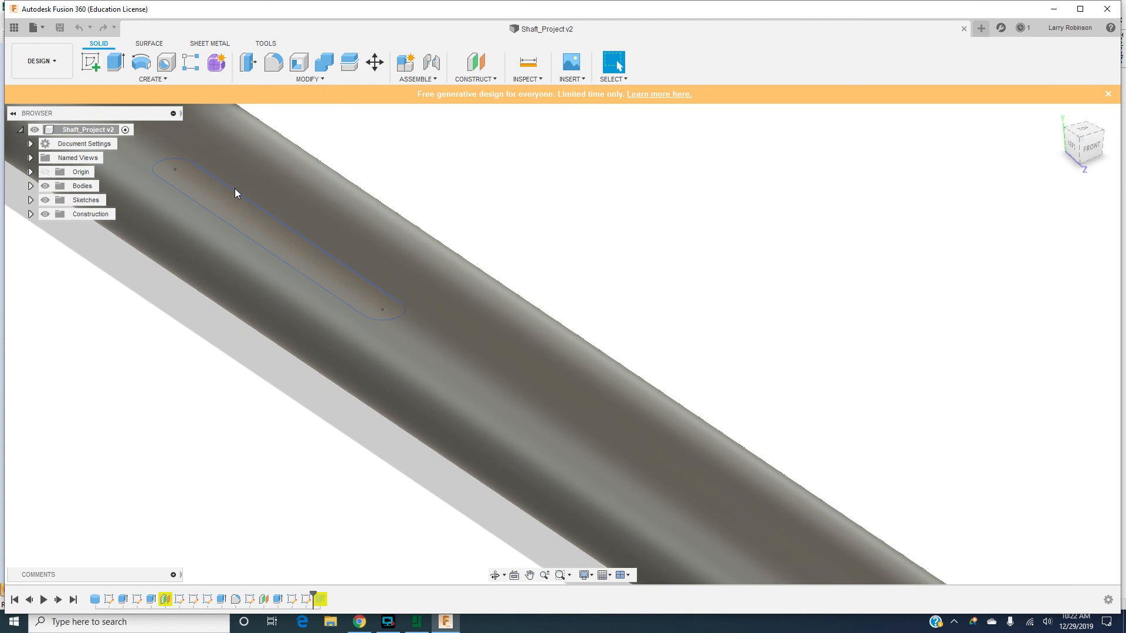
click(234, 188)
shift+click(220, 219)
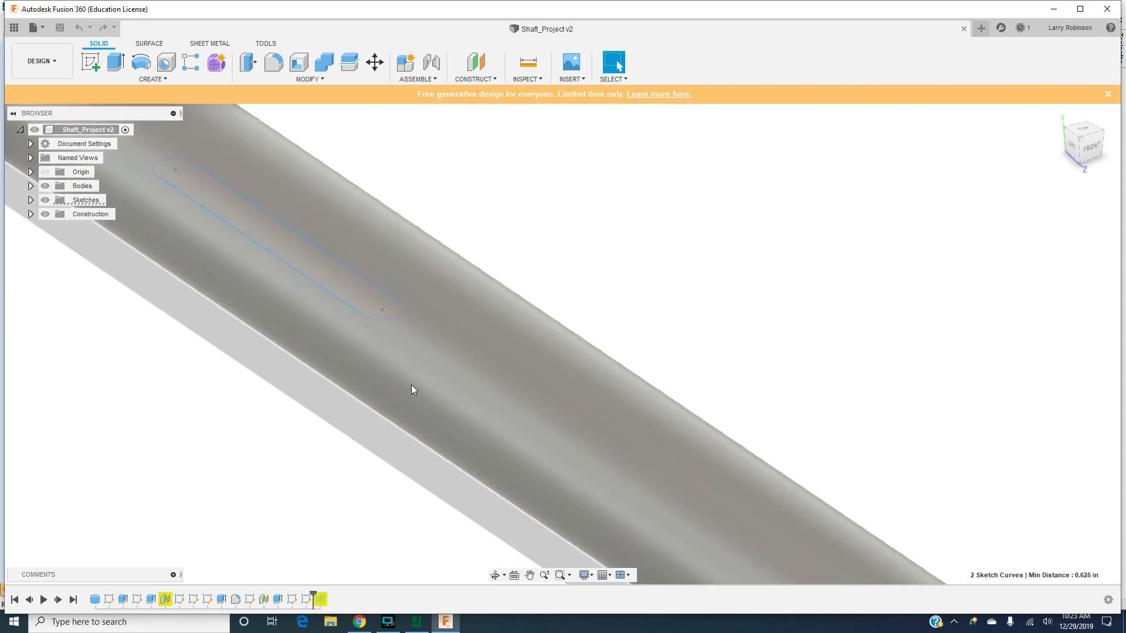
click(267, 510)
Examine the slot sketch from the top and left views, and rotate the left view so the whole shaft lies horizontally
scroll(724, 306, up, 2)
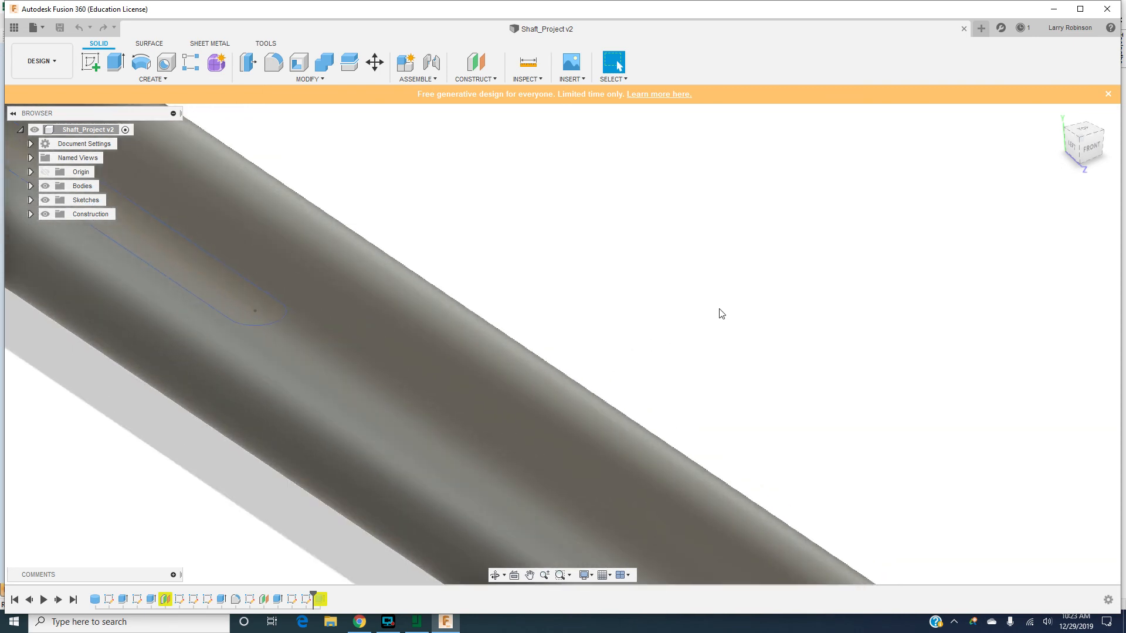
scroll(722, 314, down, 5)
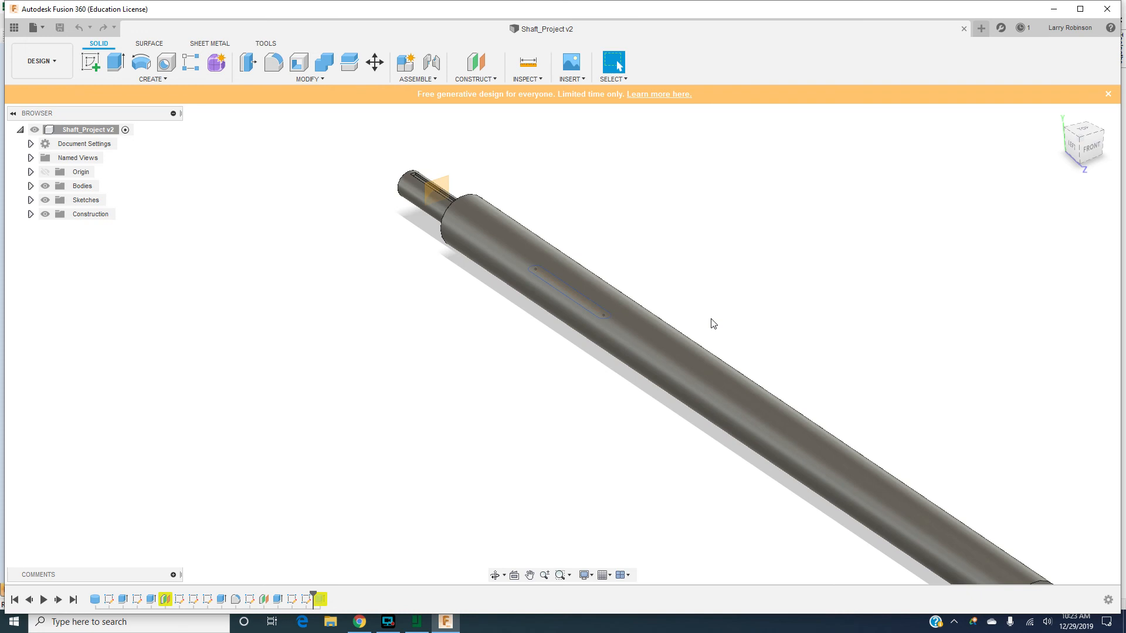
scroll(591, 309, up, 3)
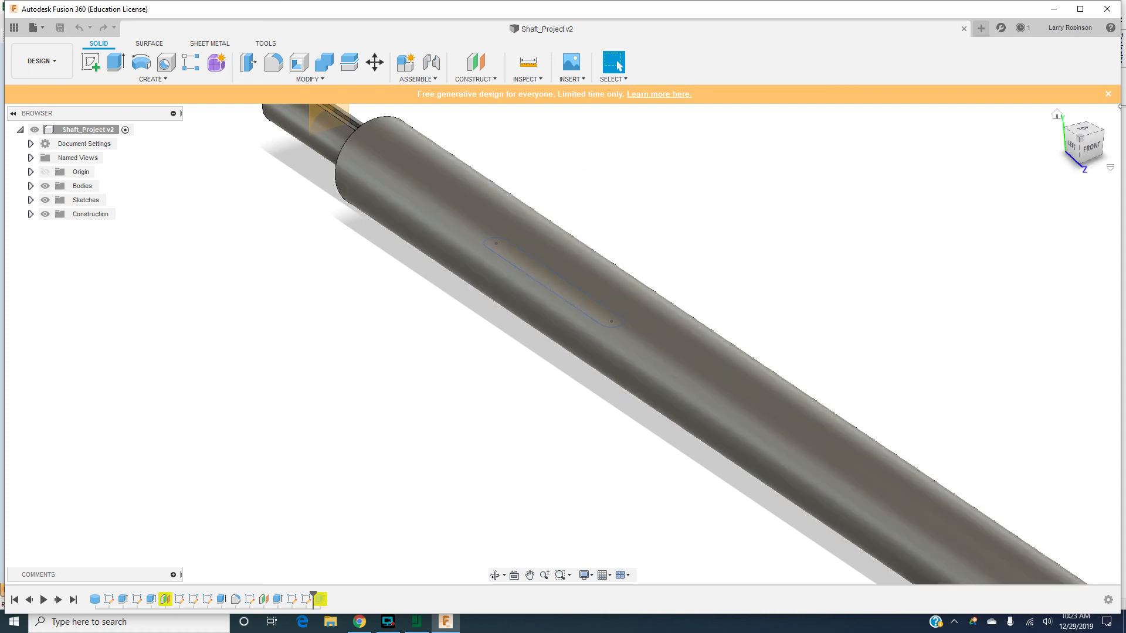
click(1092, 146)
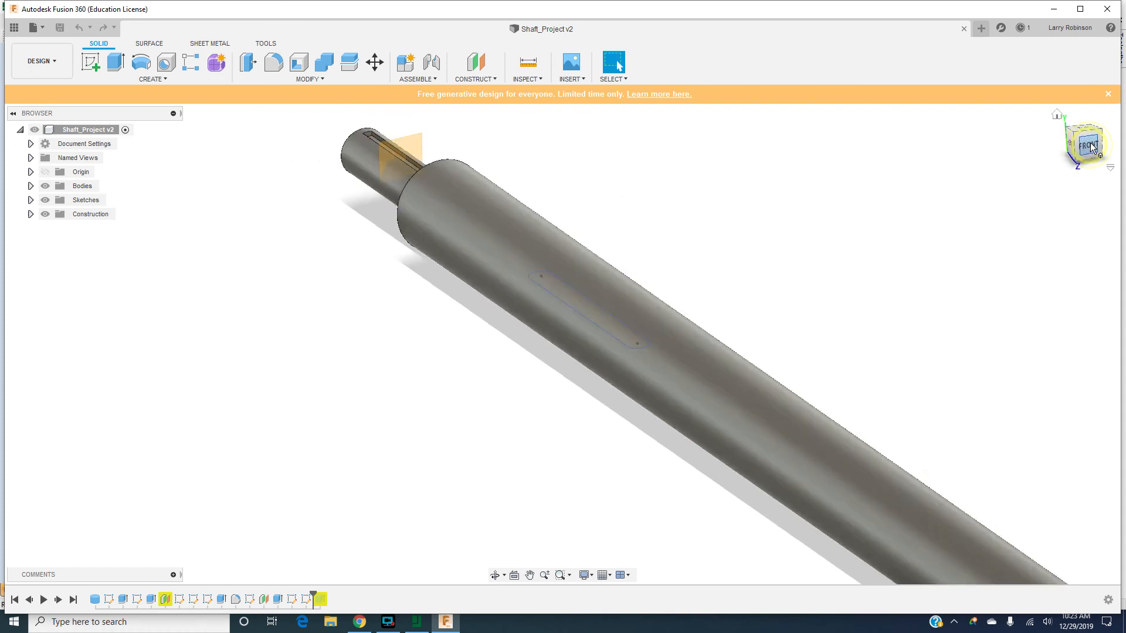
click(1087, 126)
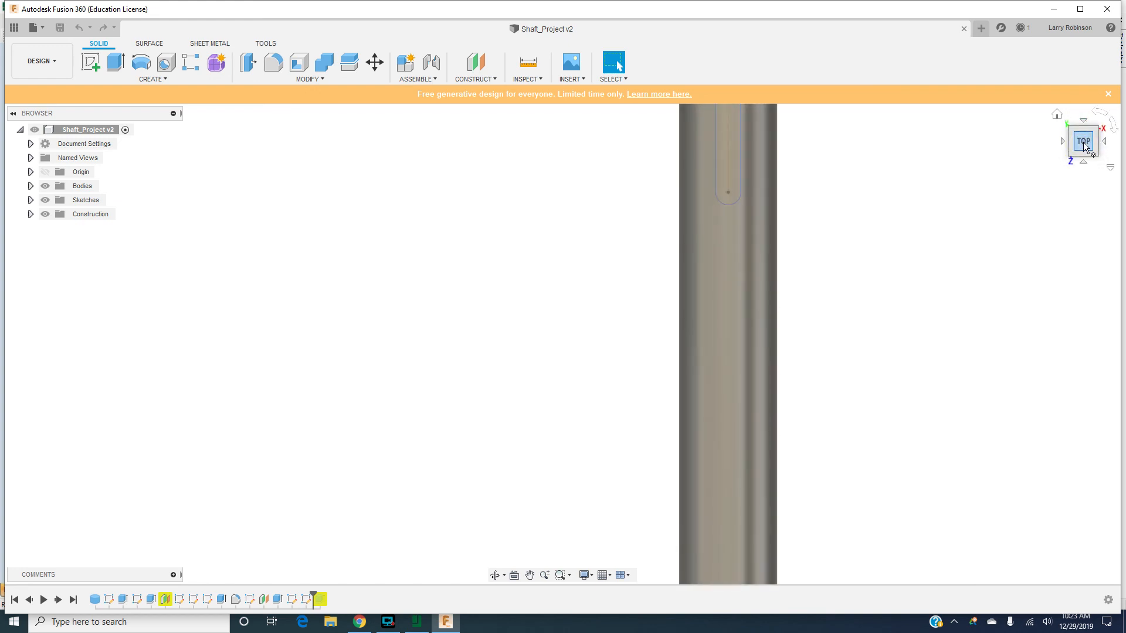
click(1063, 141)
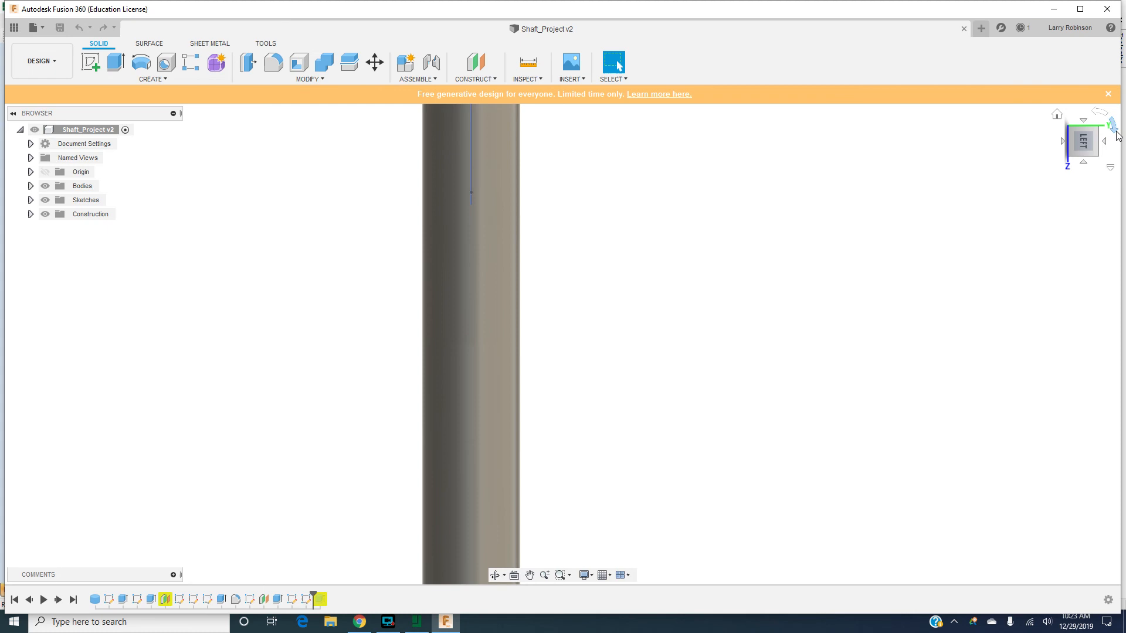
click(1112, 128)
scroll(873, 280, down, 5)
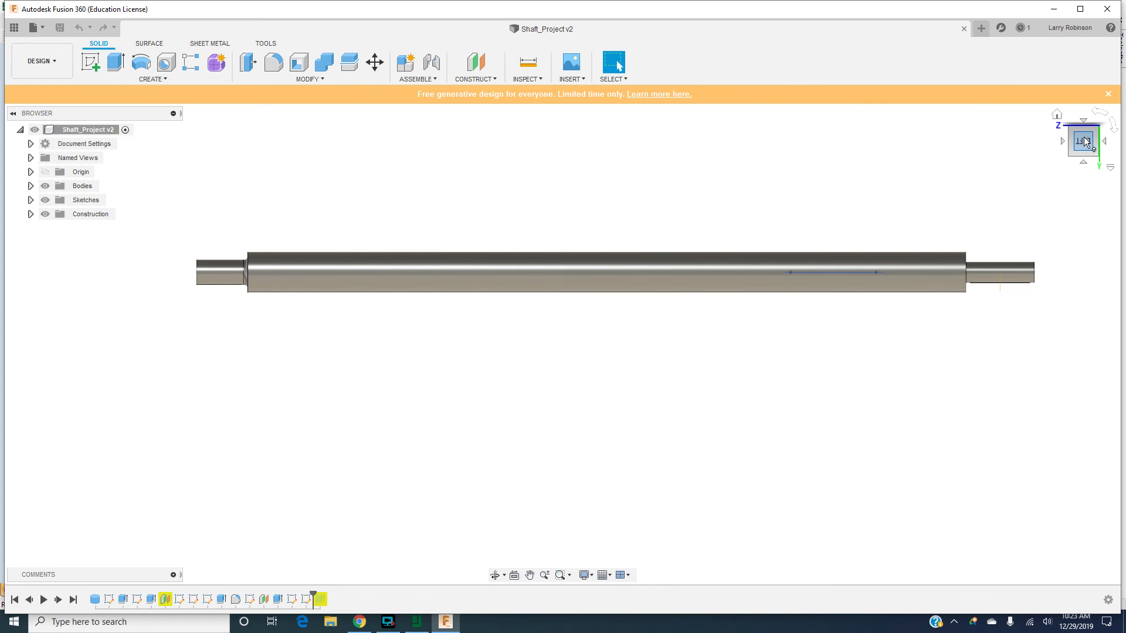
Turn the shaft to its right side view and examine the stepped end nearest the slot sketch
click(1062, 142)
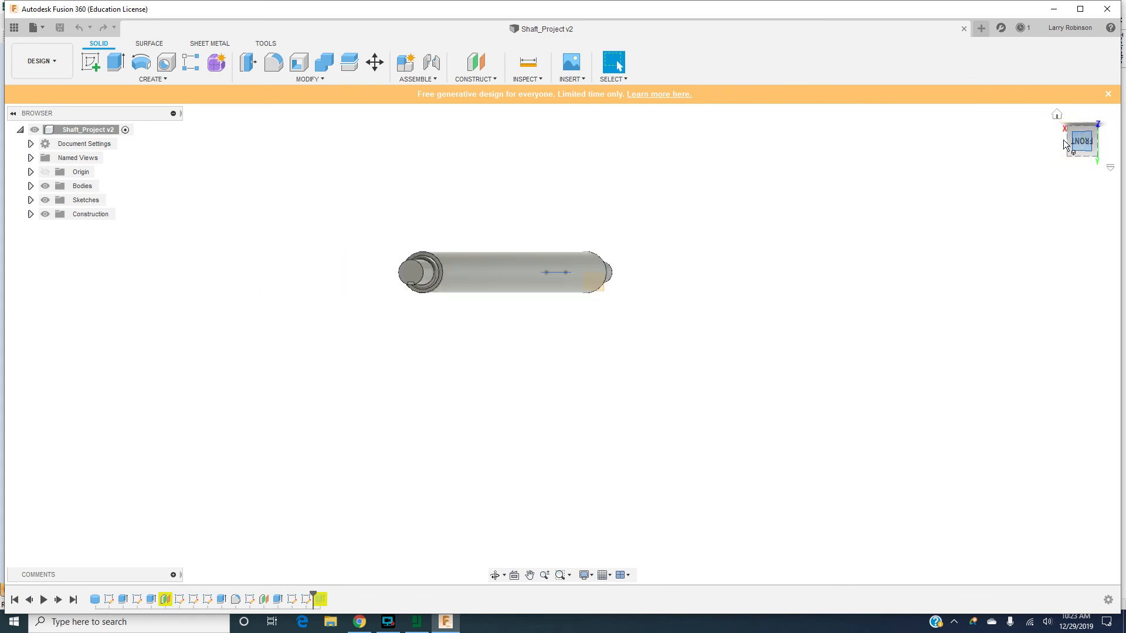
click(1062, 142)
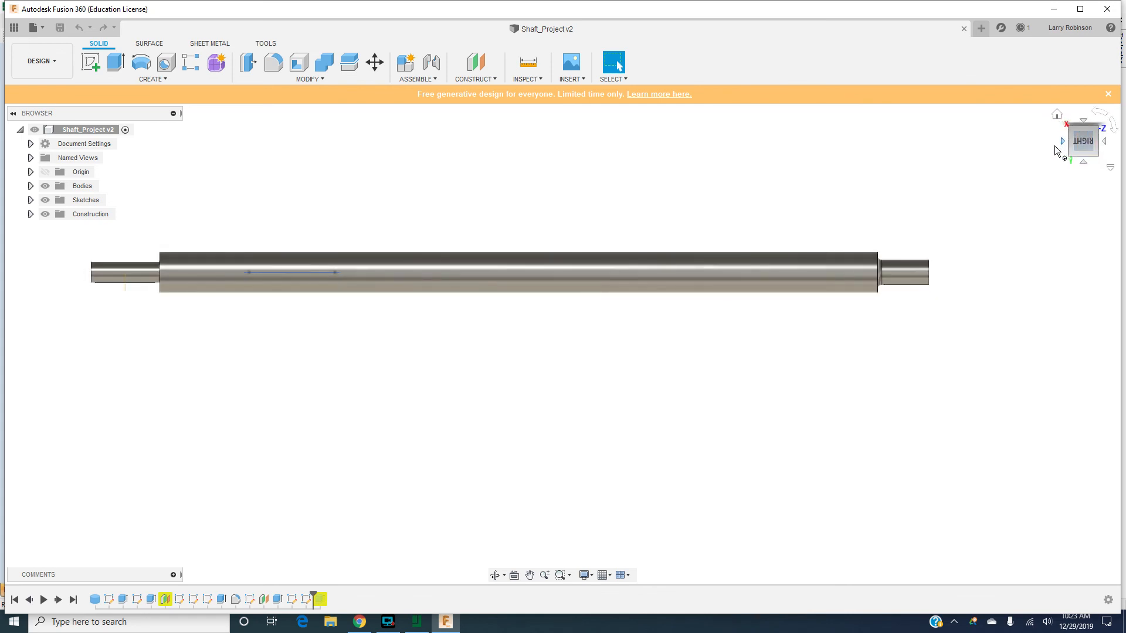
scroll(104, 296, down, 2)
scroll(104, 296, up, 6)
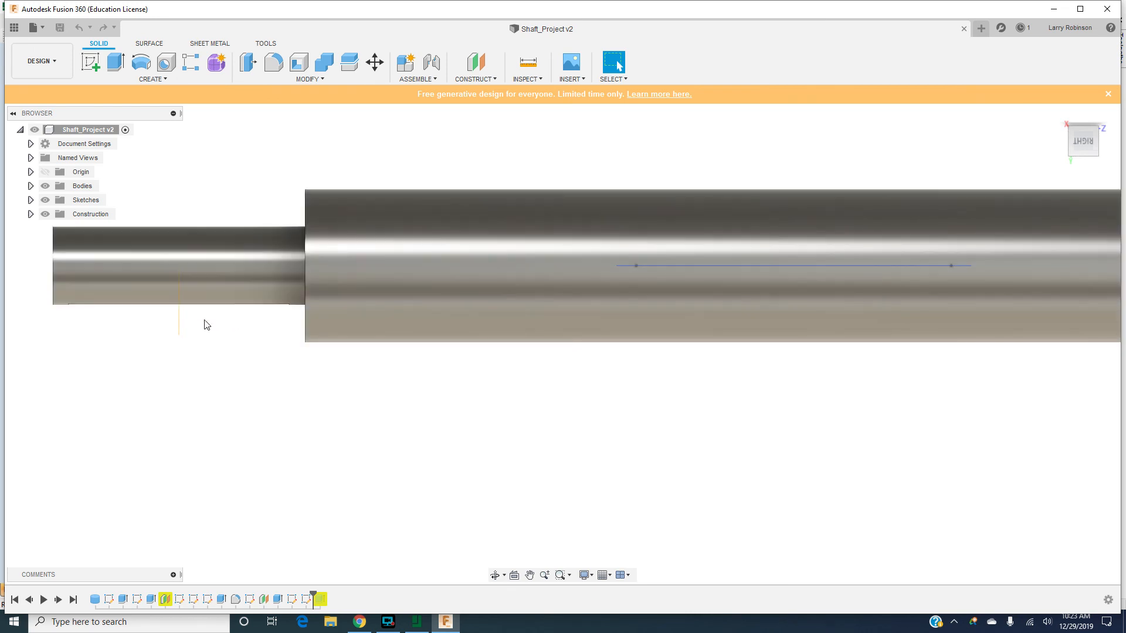
scroll(206, 322, down, 4)
scroll(208, 323, down, 3)
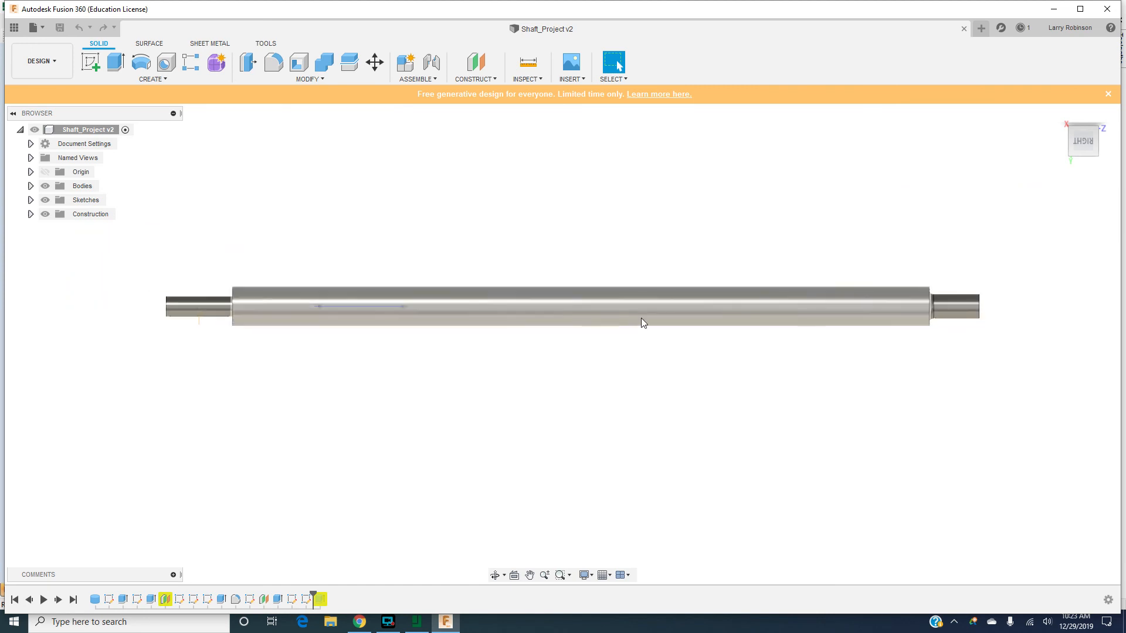
Examine the shaft's full length in the right side view, from the end nearest the slot sketch to the opposite stepped end
scroll(644, 318, up, 2)
scroll(930, 301, down, 1)
scroll(936, 295, up, 2)
scroll(937, 295, down, 1)
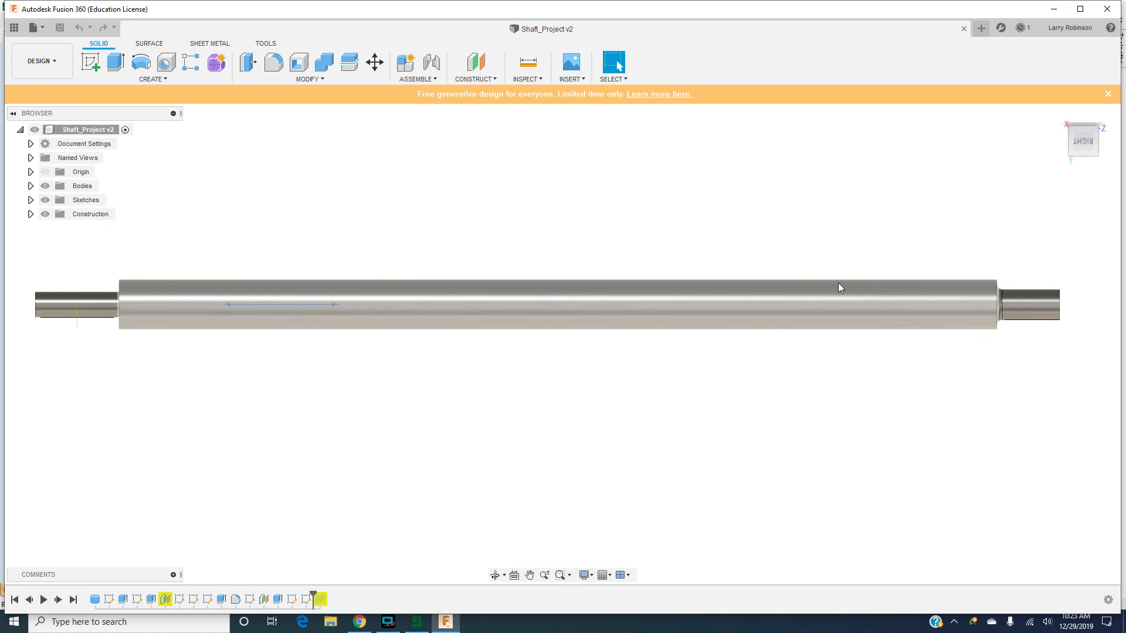
scroll(813, 278, up, 2)
scroll(813, 276, down, 2)
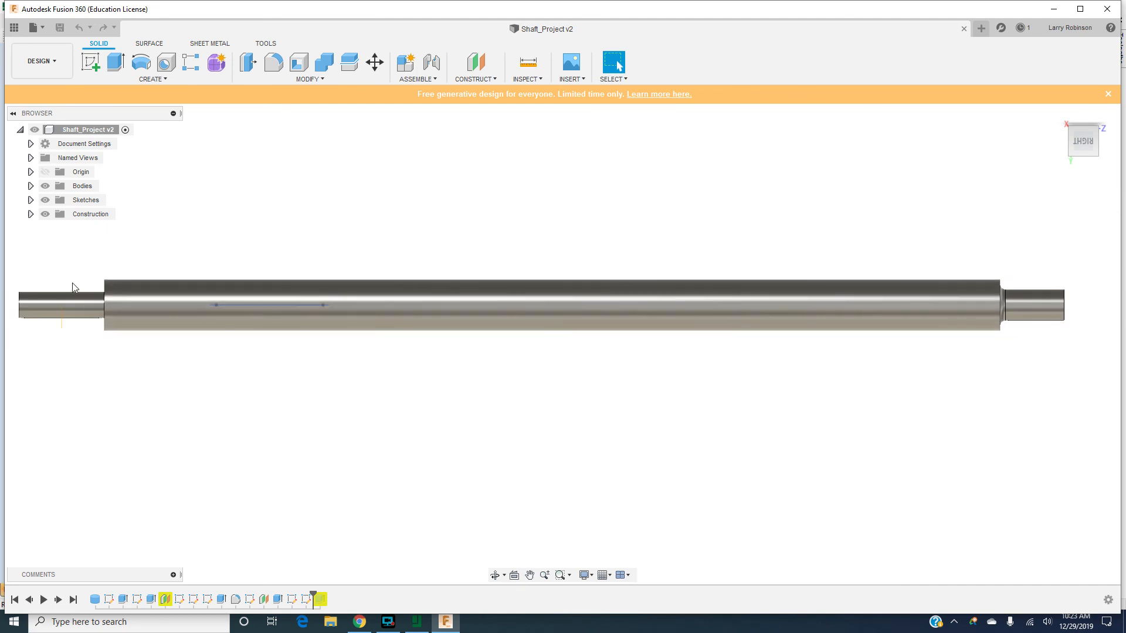
scroll(69, 285, up, 1)
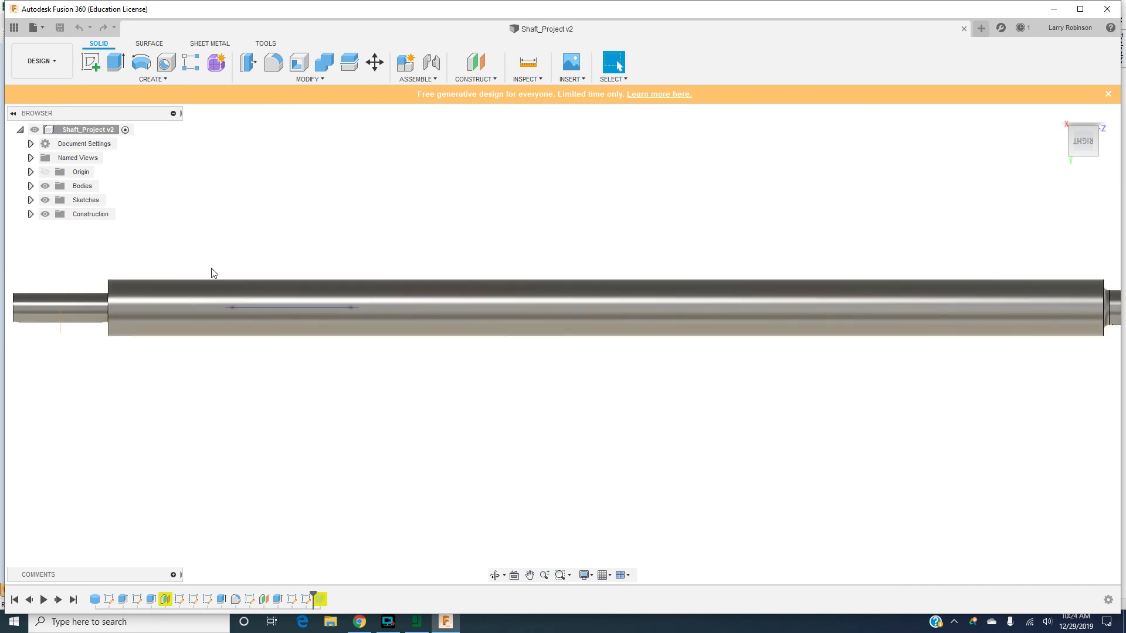
scroll(284, 251, down, 1)
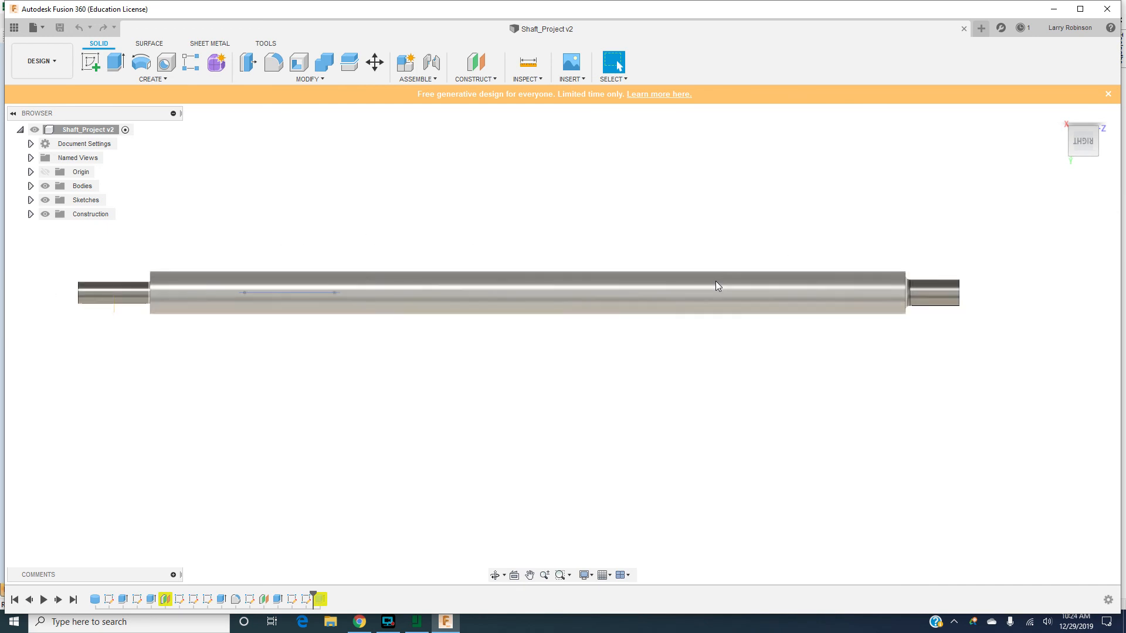
scroll(716, 285, up, 1)
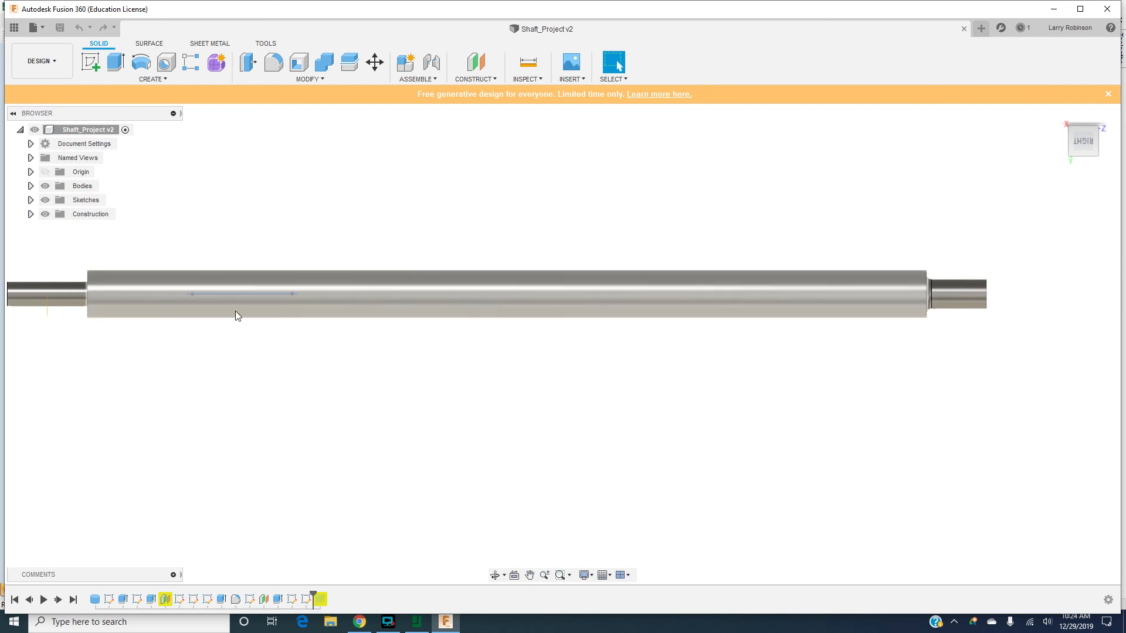
Switch the shaft project from the Design workspace to the Manufacture workspace and highlight the whole model through its CAM Root
click(55, 62)
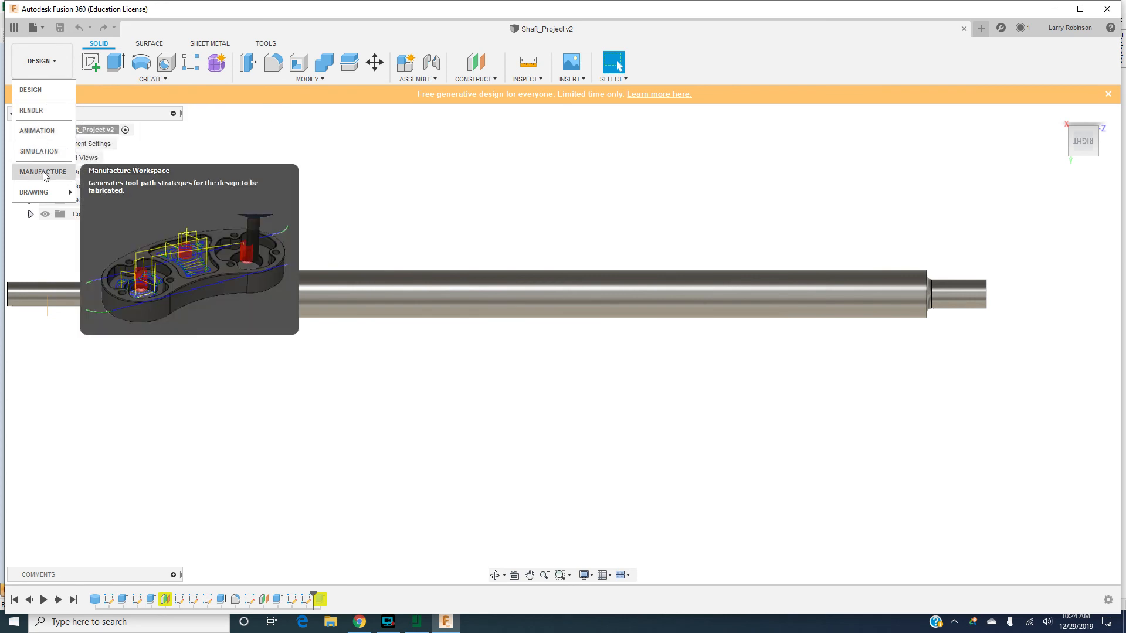
mouse_move(60, 196)
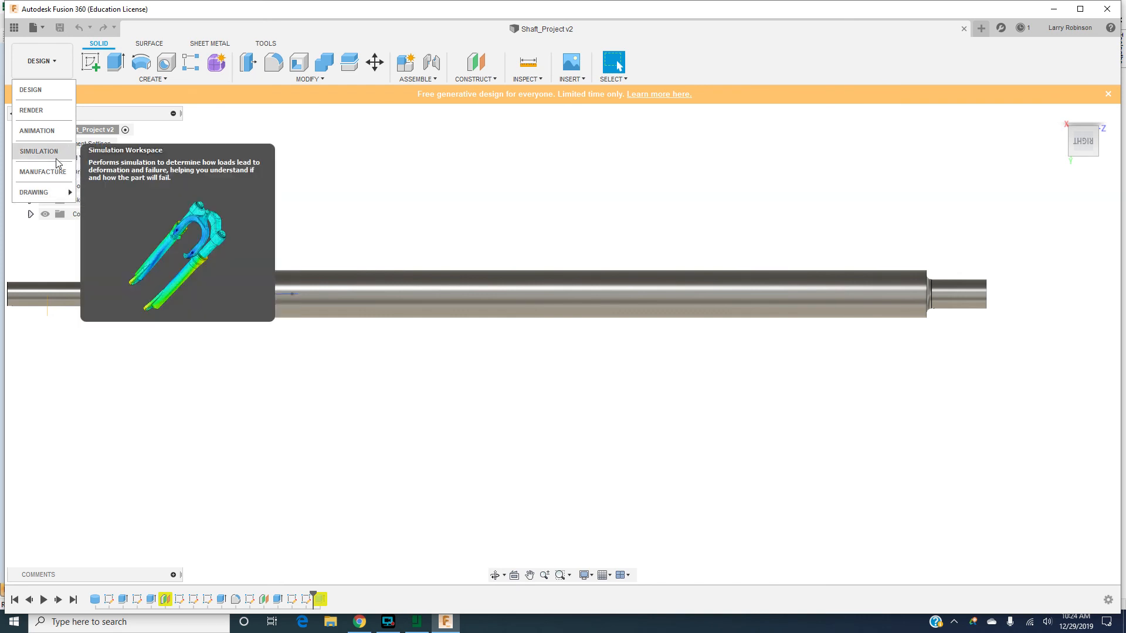
click(50, 176)
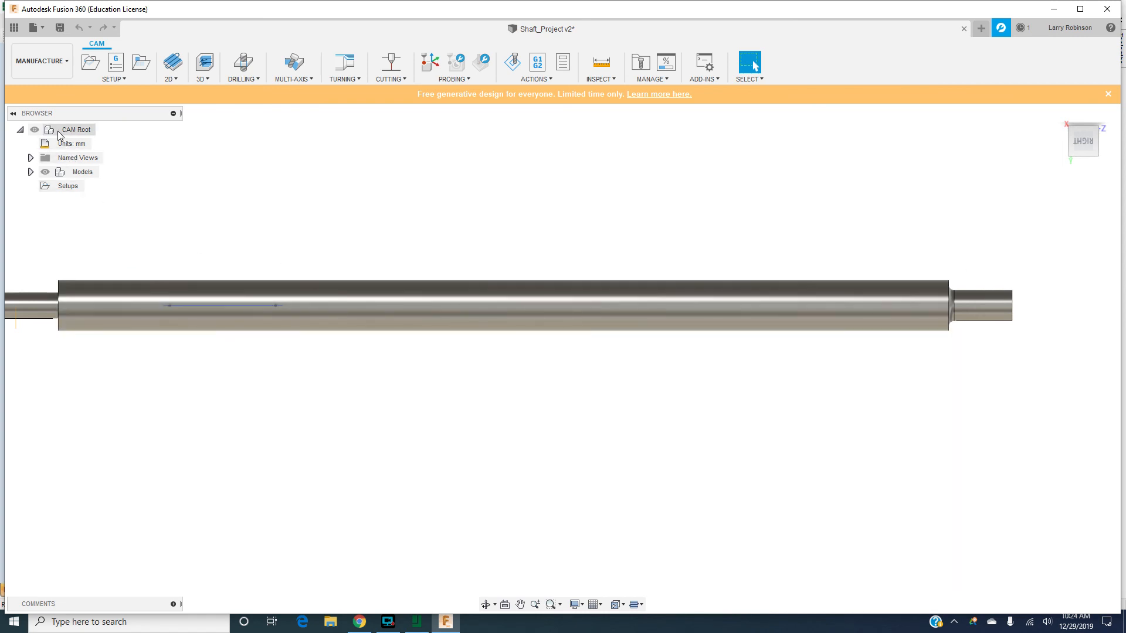
click(63, 132)
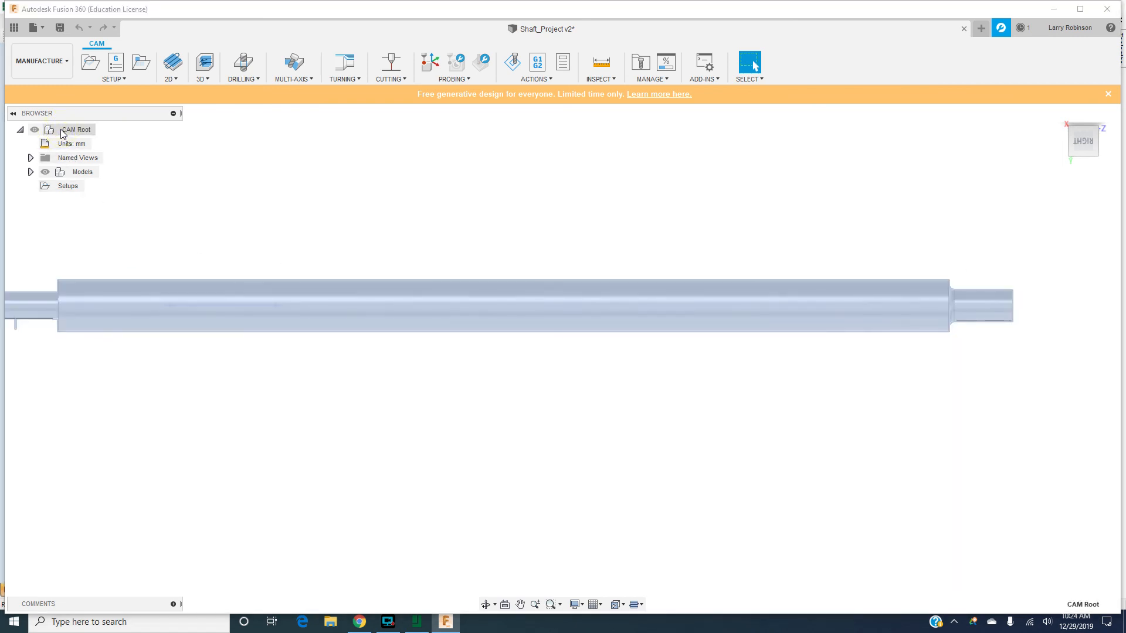
click(189, 151)
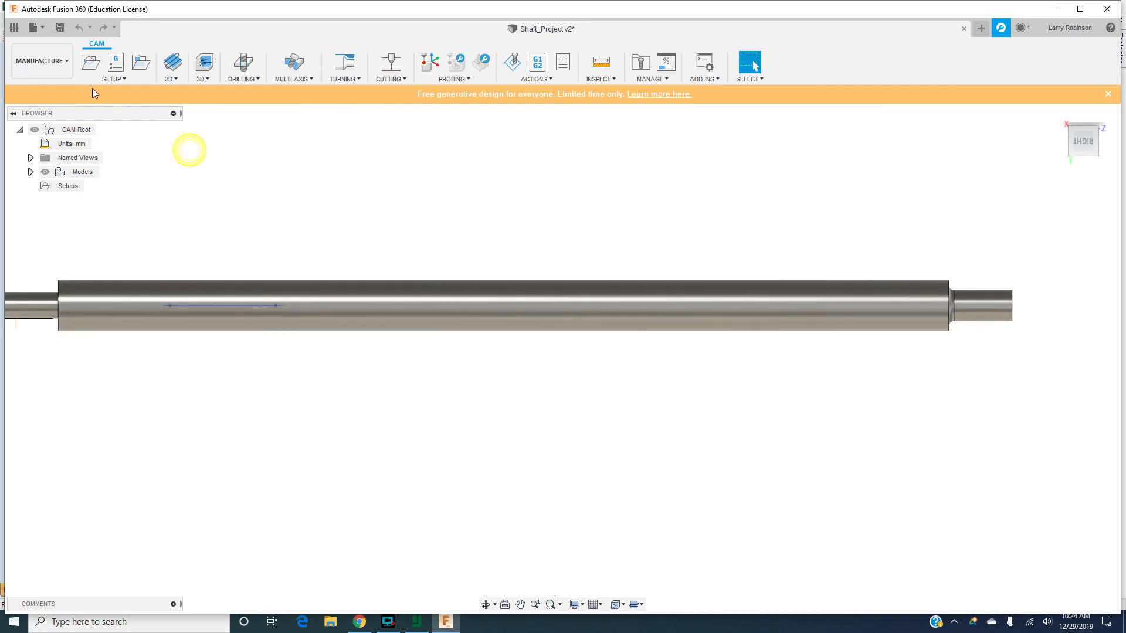
Close Fusion 360 without saving the changes to Shaft_Project, and minimize Cut2D Pro
click(1106, 9)
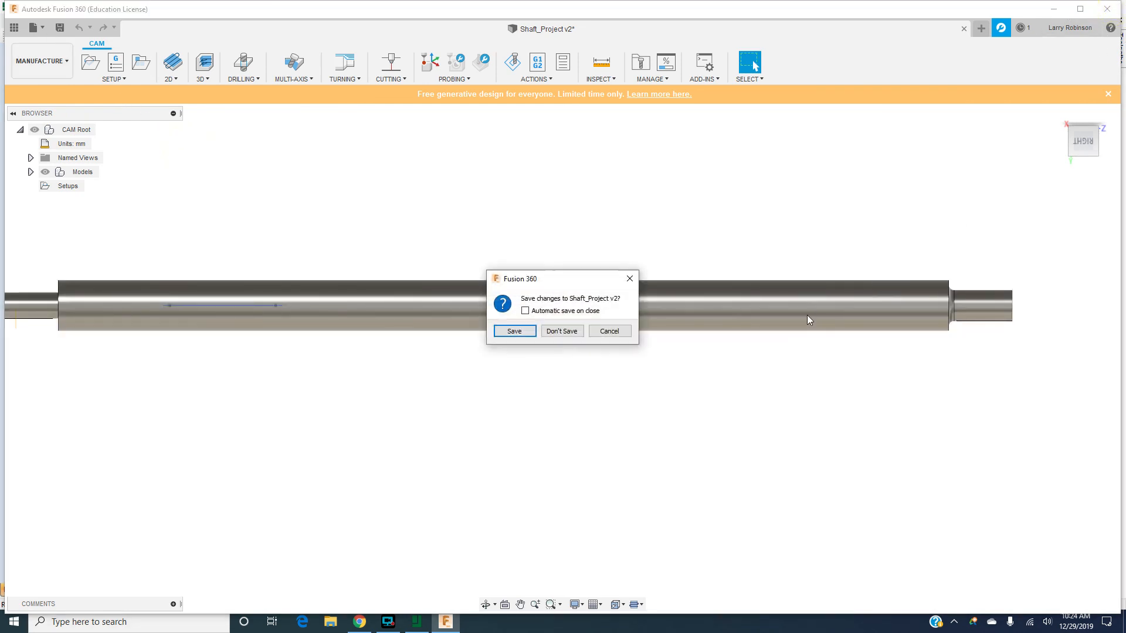
click(562, 331)
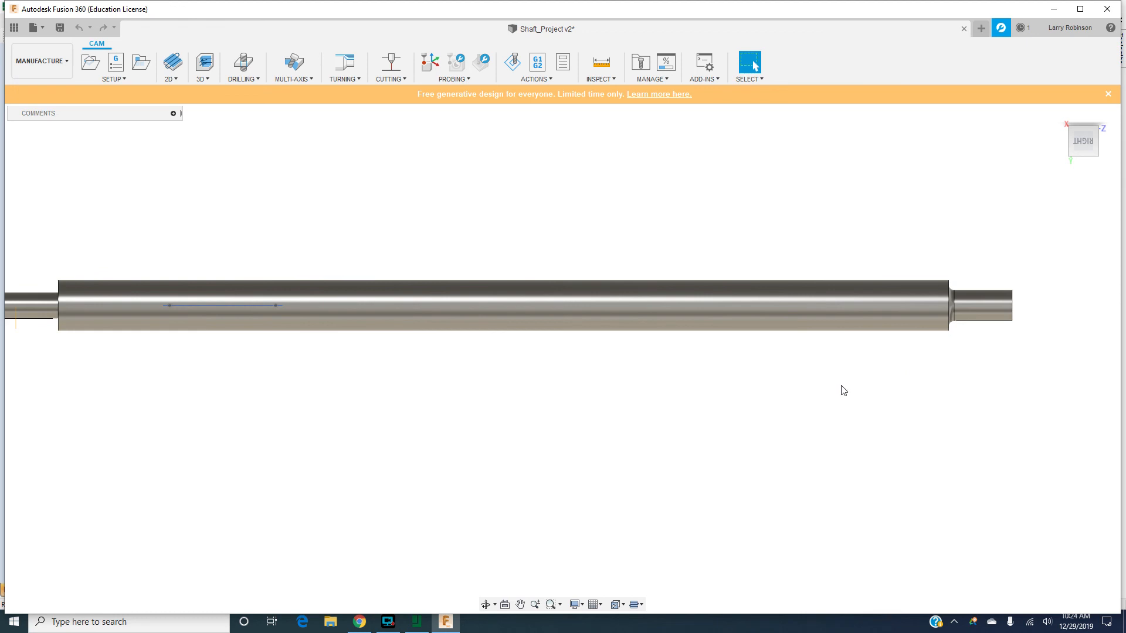
click(416, 622)
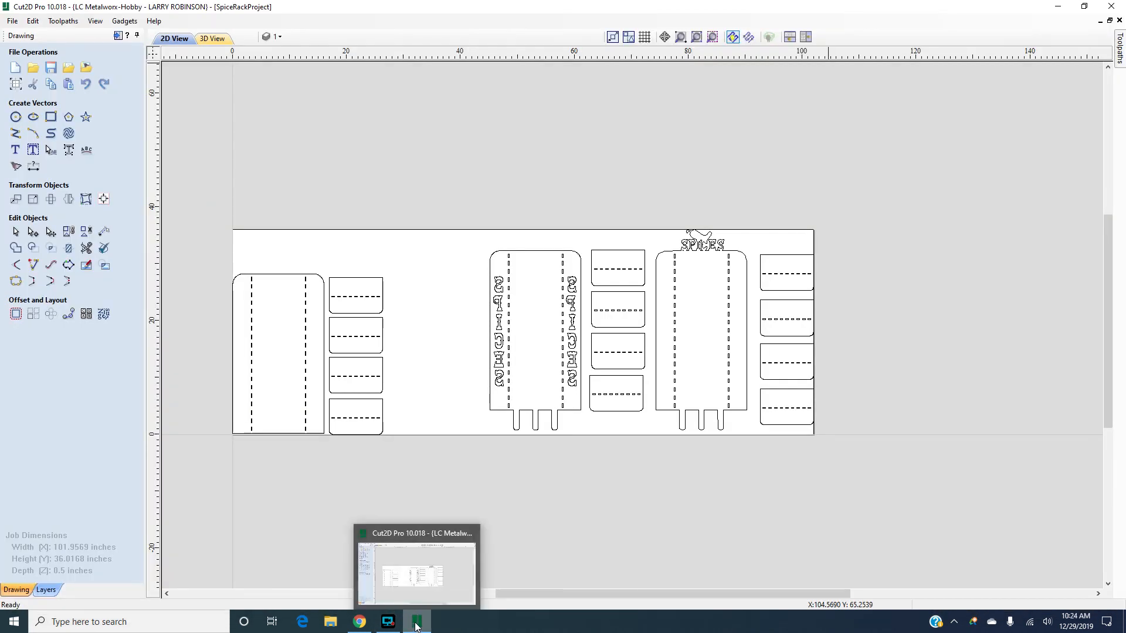
click(416, 625)
mouse_move(394, 621)
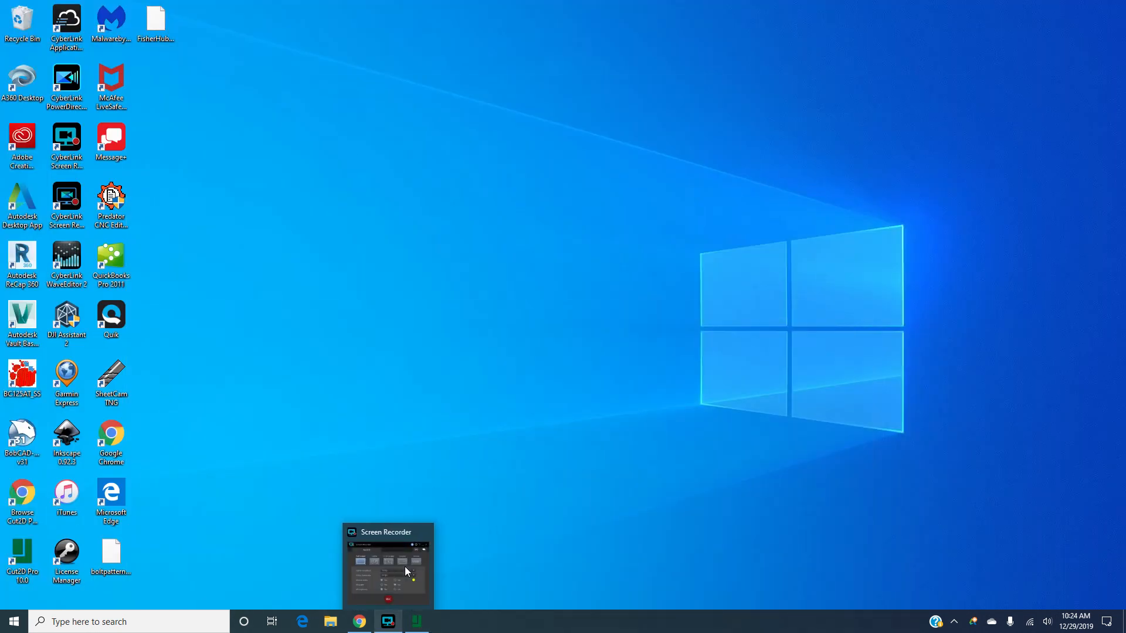
Switch to Chrome and examine the Spice Rack topic on PlasmaSpider, including the post's text, rack drawings and DXF attachments
click(364, 626)
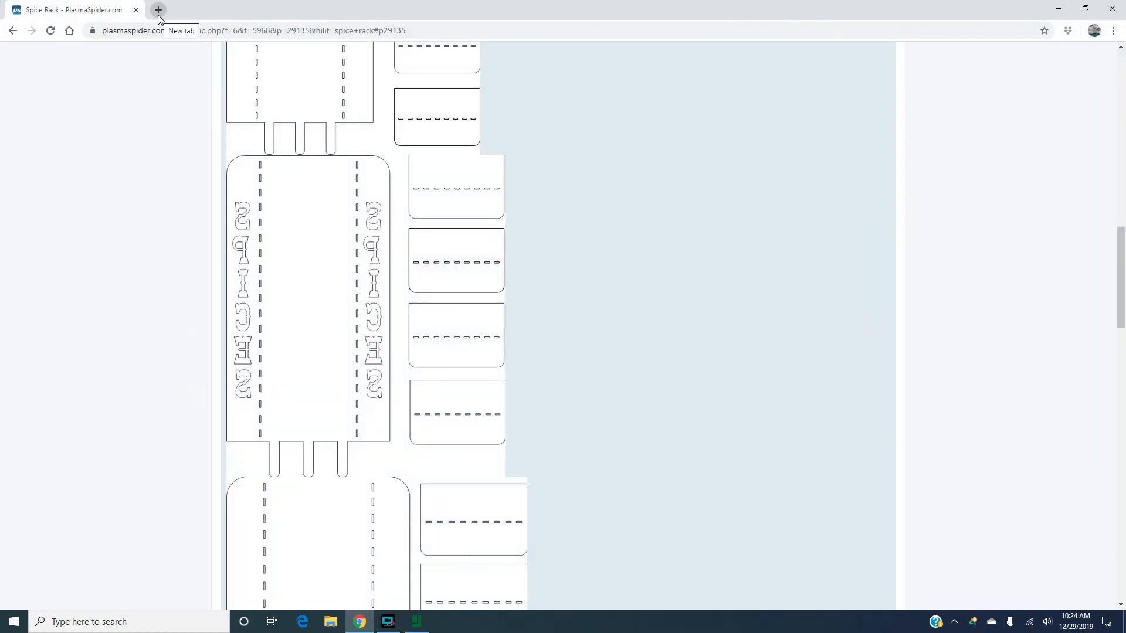
scroll(629, 229, down, 3)
scroll(627, 228, up, 5)
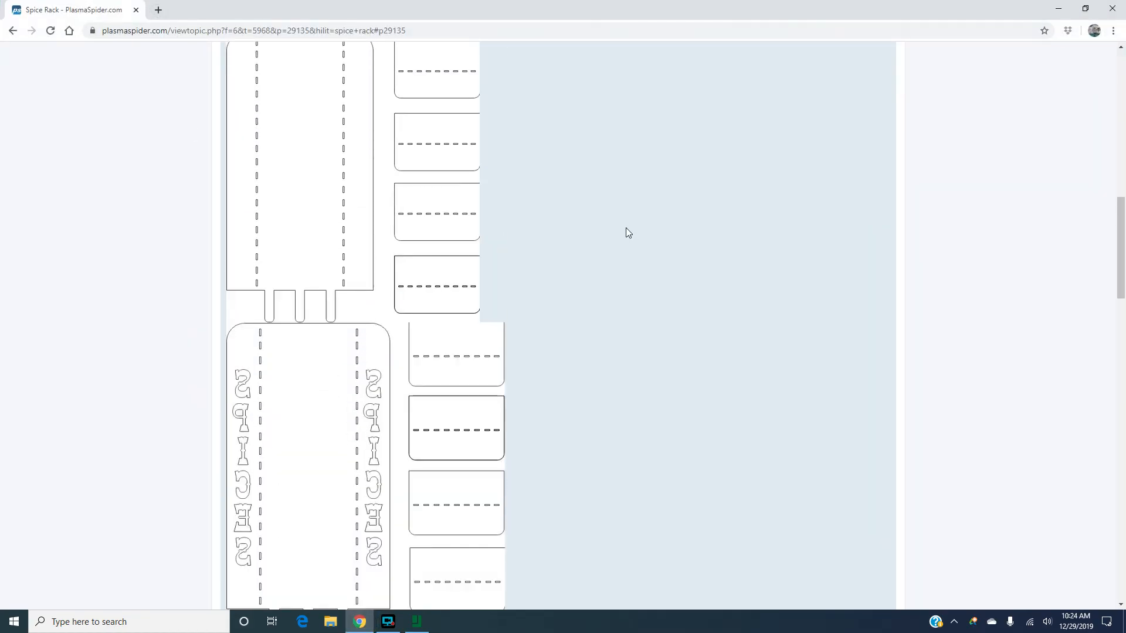
scroll(626, 228, up, 9)
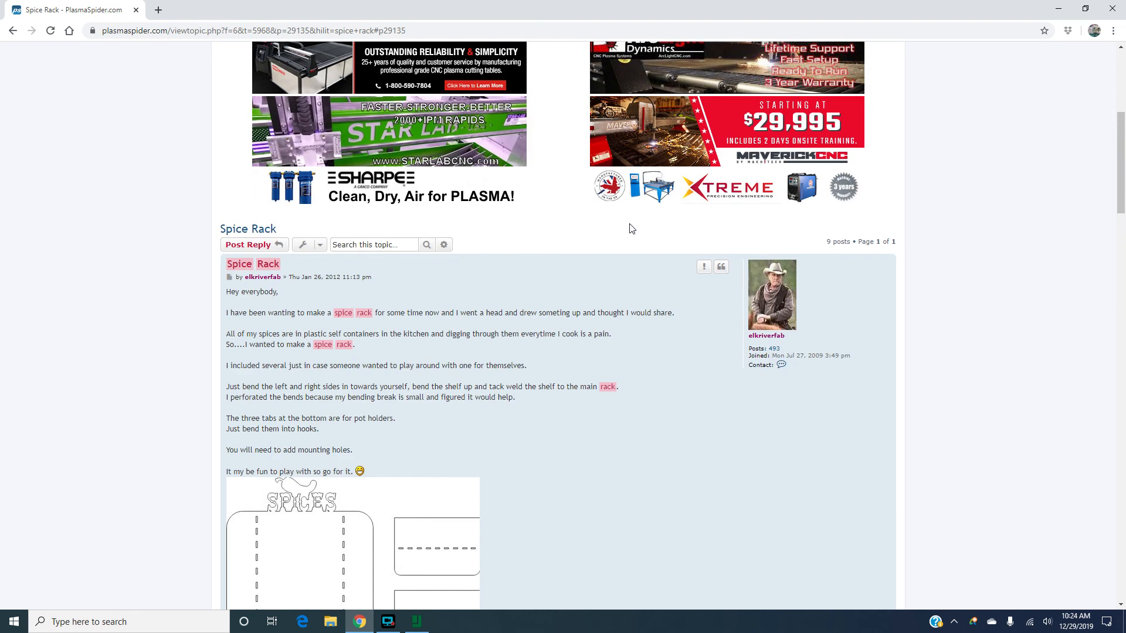
scroll(626, 337, down, 2)
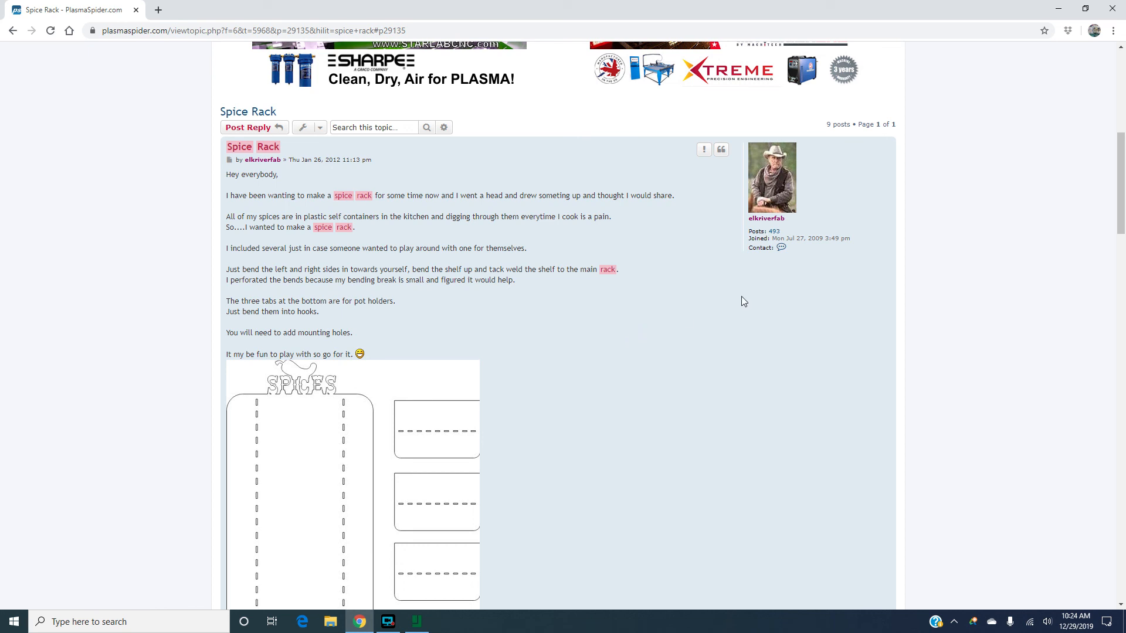
scroll(871, 305, down, 3)
scroll(850, 302, down, 9)
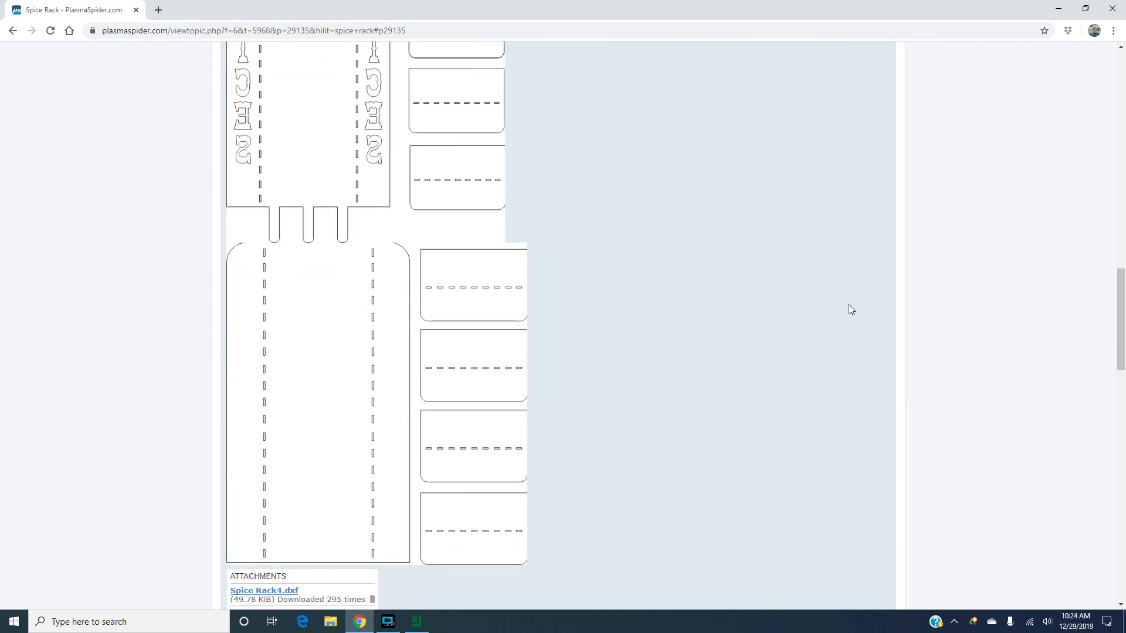
scroll(851, 309, down, 8)
scroll(845, 318, up, 12)
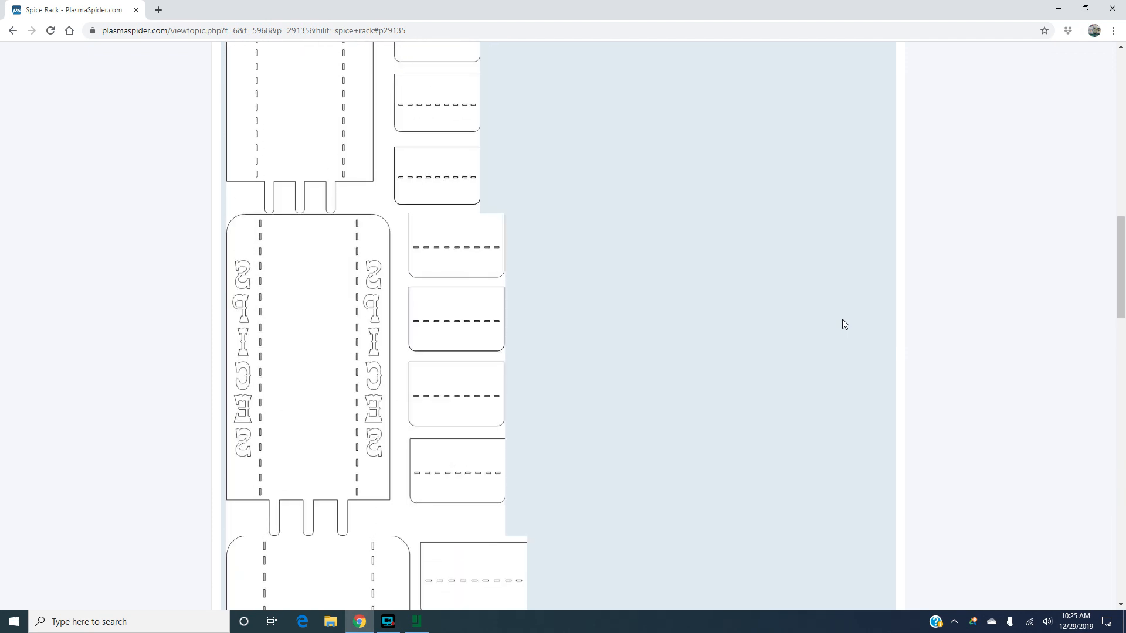
scroll(842, 324, up, 6)
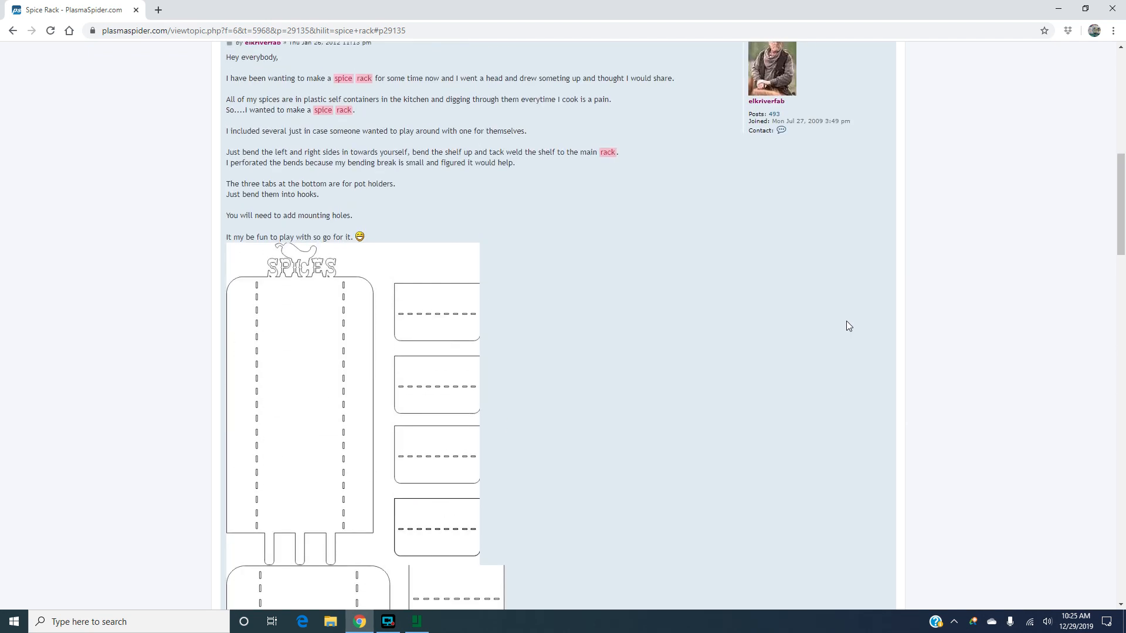
scroll(849, 326, down, 2)
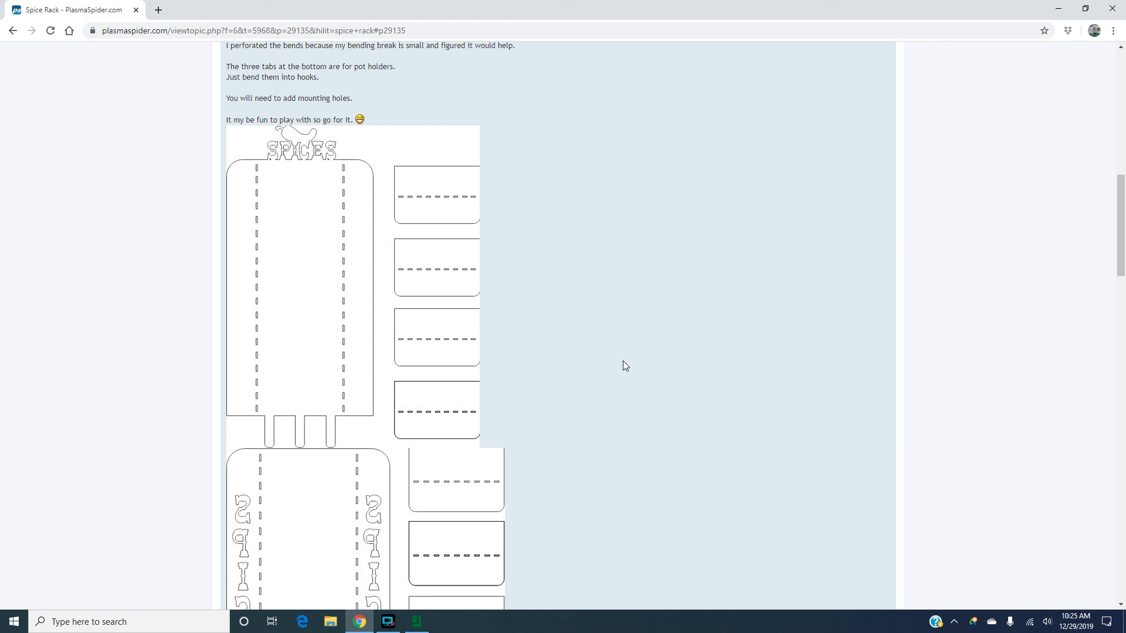
scroll(245, 178, down, 2)
scroll(245, 179, up, 1)
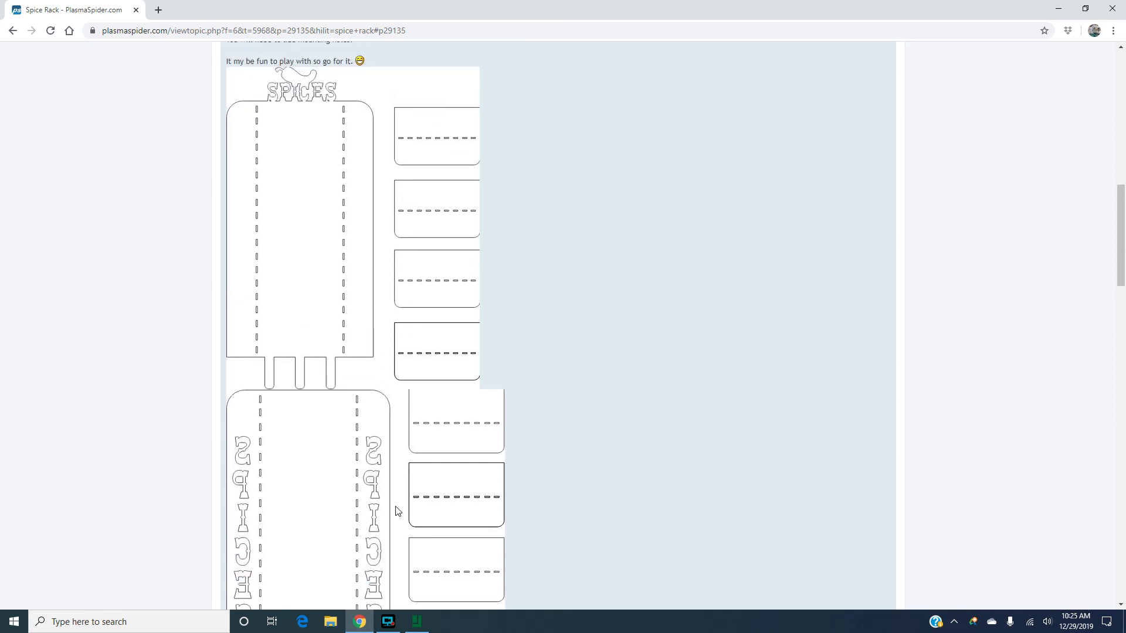
Switch to Cut2D Pro and examine the plain rack and its adjacent shelf panels in the SpiceRackProject layout
click(416, 621)
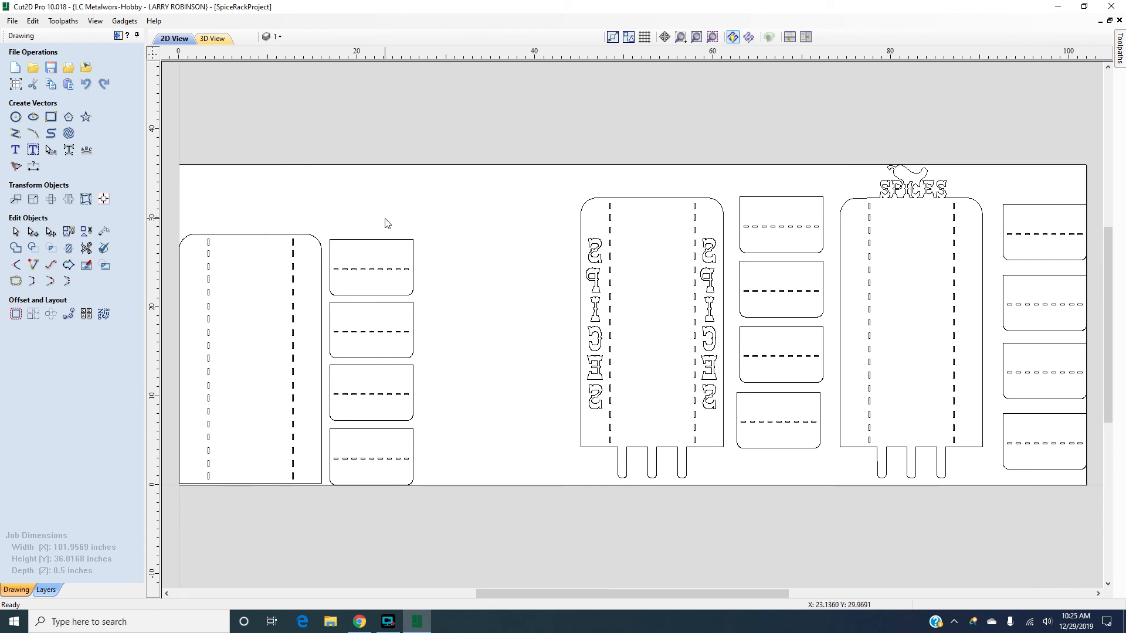
scroll(386, 223, down, 1)
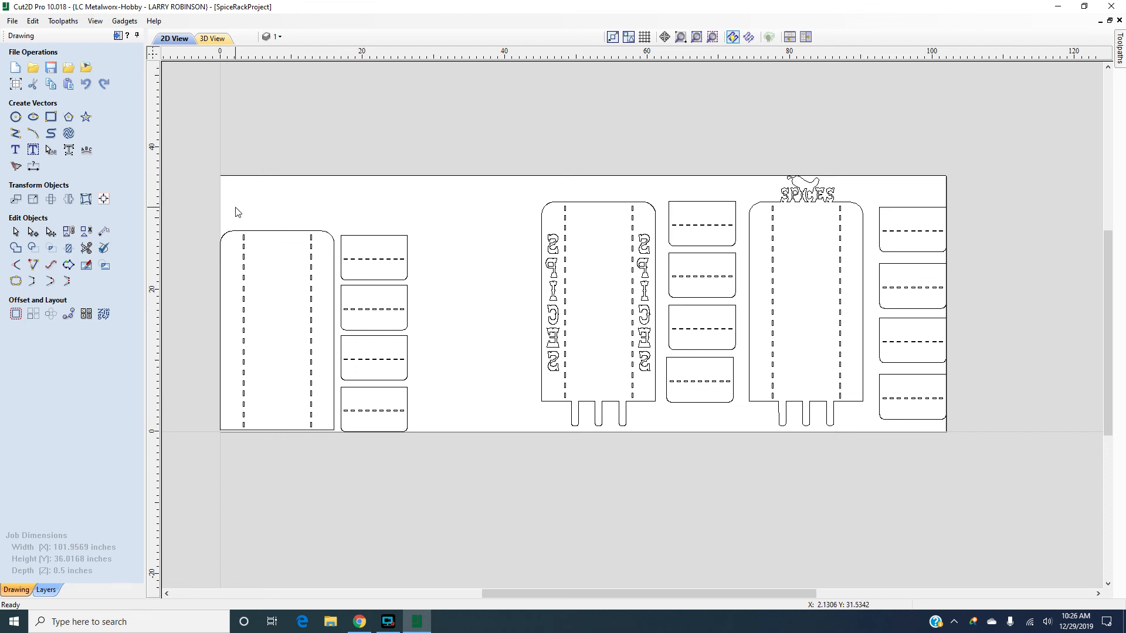
scroll(236, 211, up, 1)
scroll(236, 212, up, 2)
scroll(237, 211, down, 3)
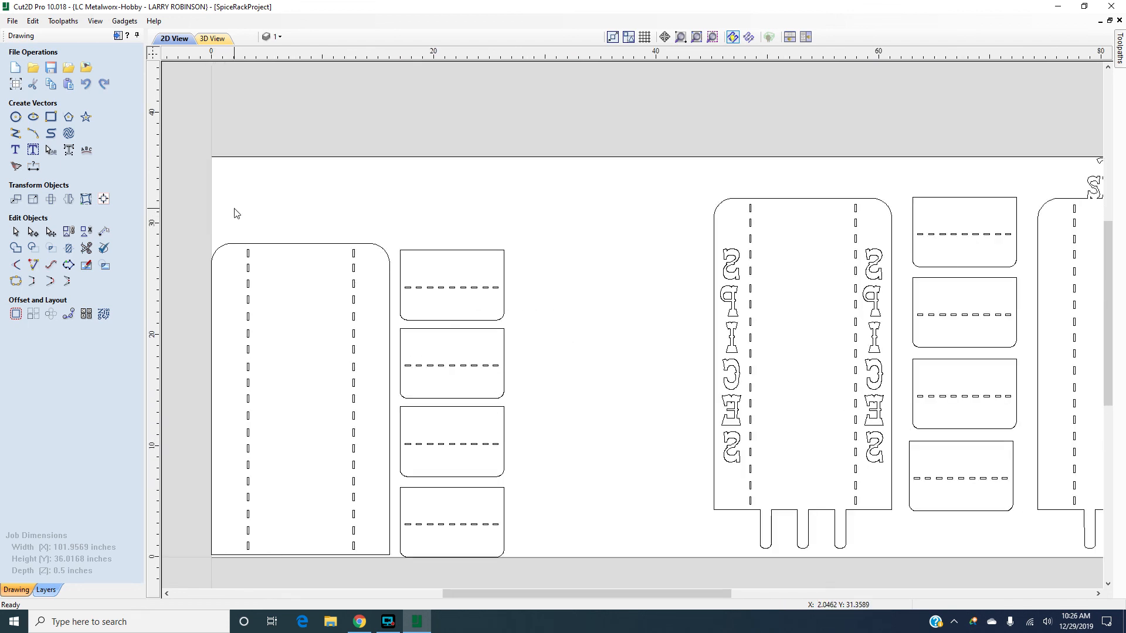
scroll(220, 213, up, 2)
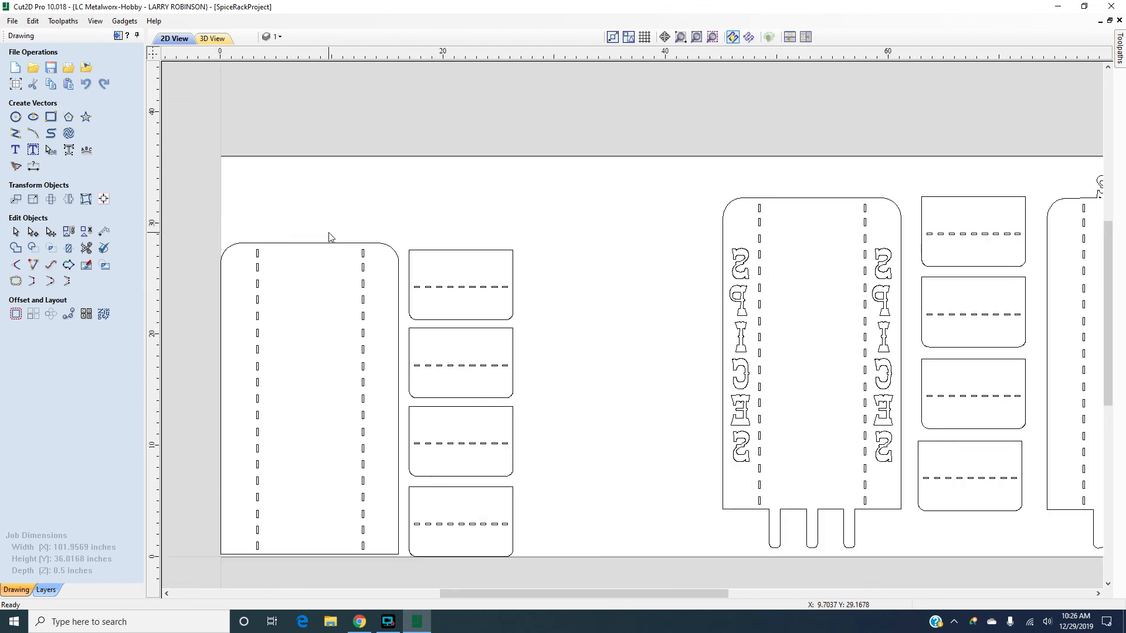
scroll(449, 260, up, 3)
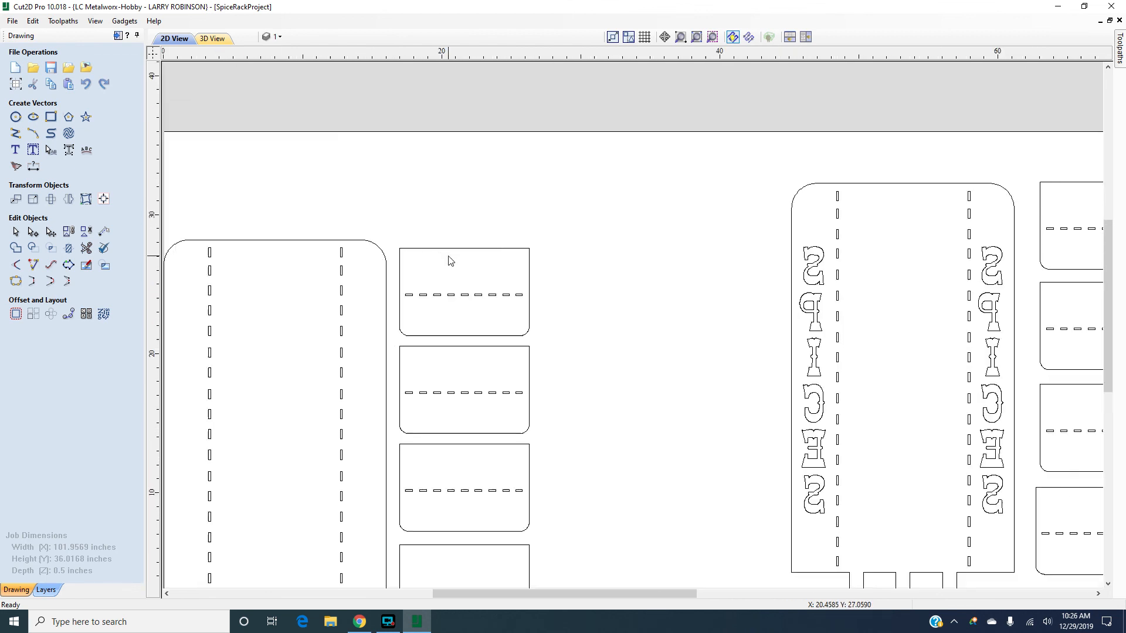
click(450, 245)
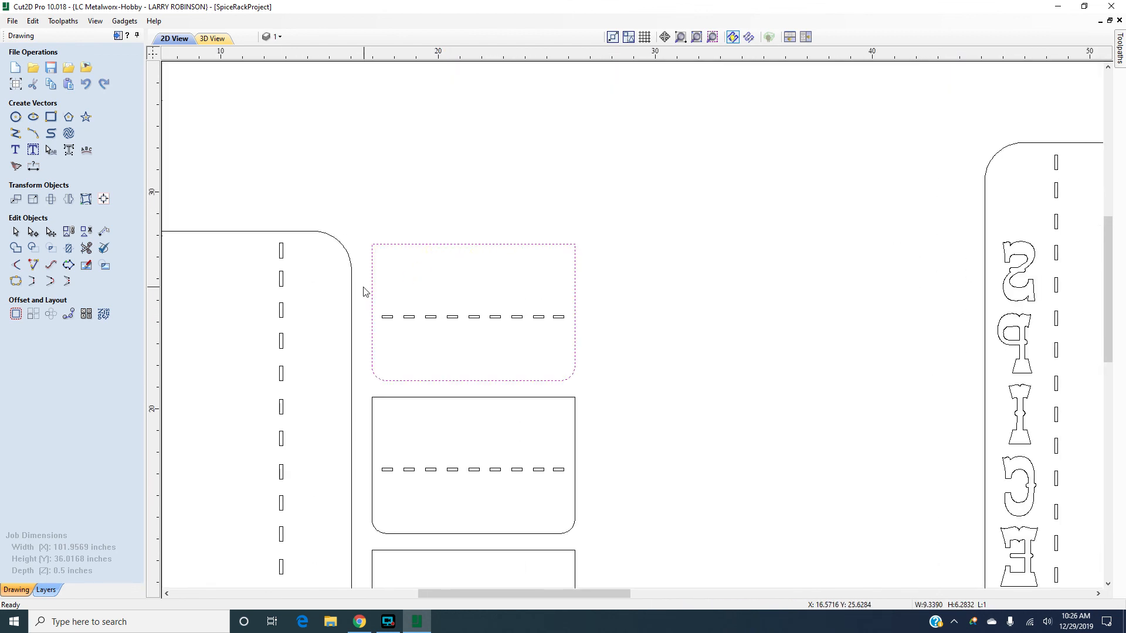
click(510, 280)
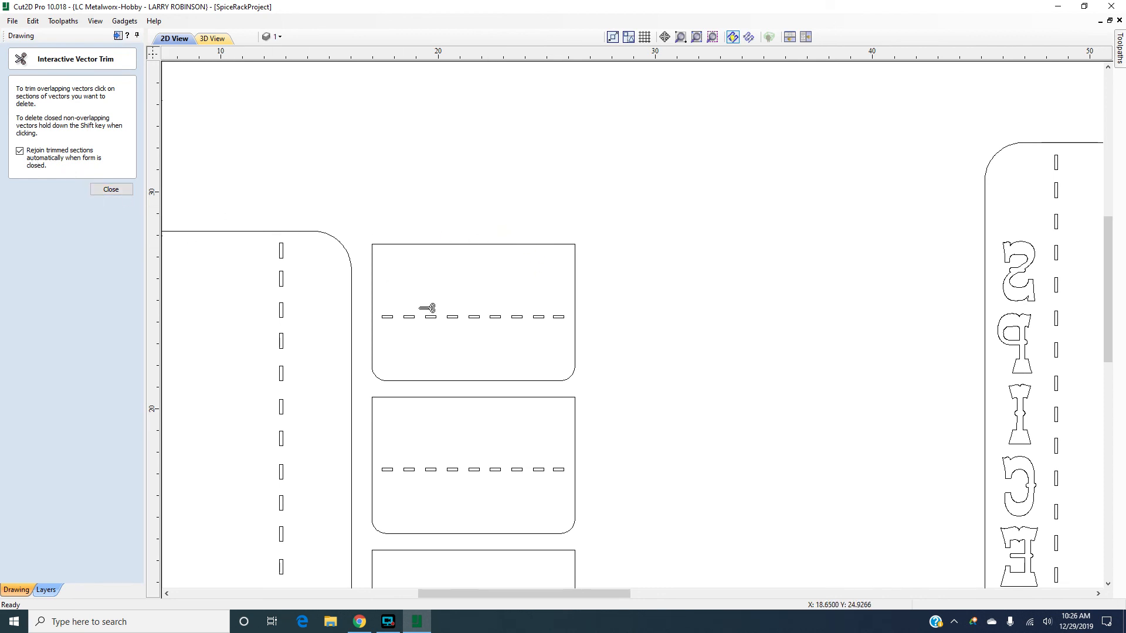
scroll(402, 314, up, 5)
scroll(392, 309, up, 3)
scroll(390, 302, down, 5)
click(115, 191)
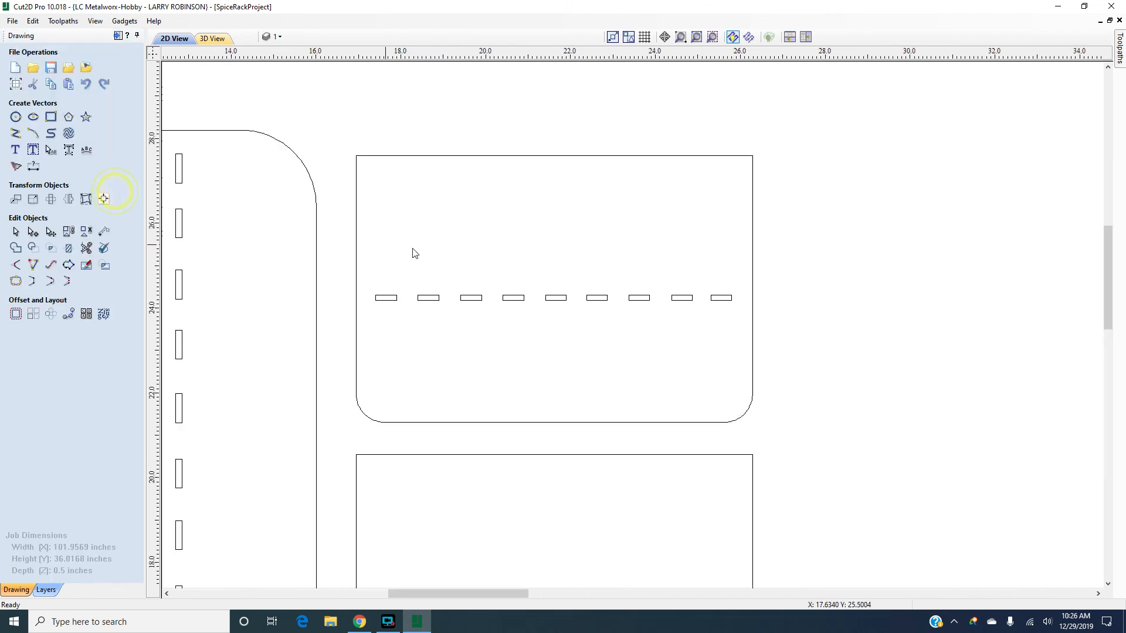
Examine the complete sheet layout, covering the plain rack, both racks with SPICES lettering, and their shelf panels
scroll(432, 259, down, 8)
scroll(785, 274, up, 3)
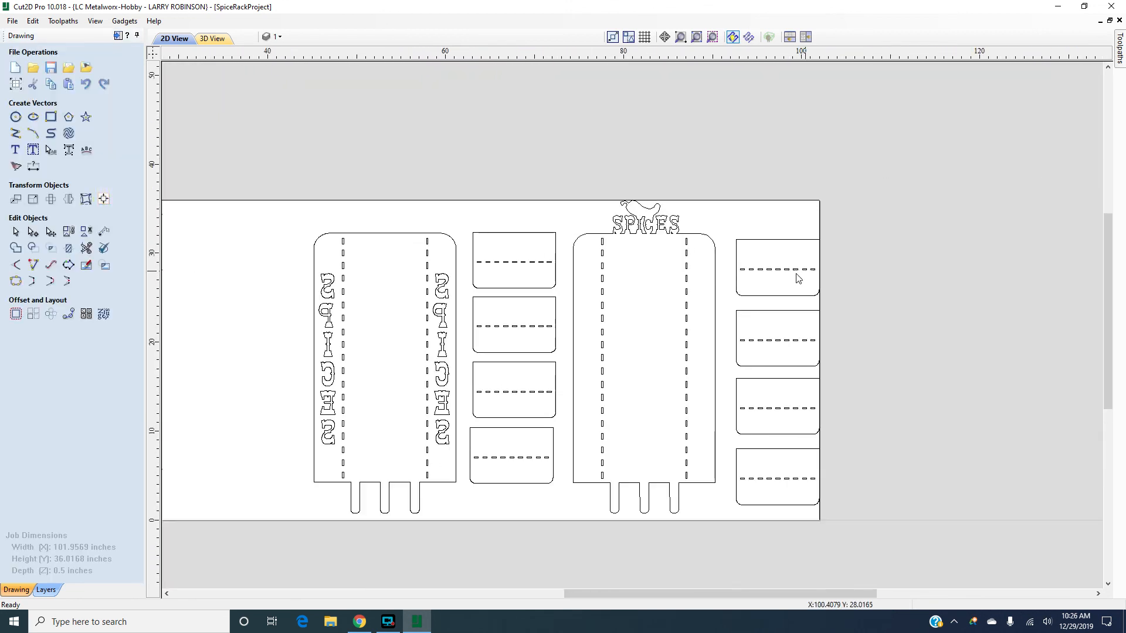
scroll(674, 276, down, 3)
scroll(341, 280, down, 2)
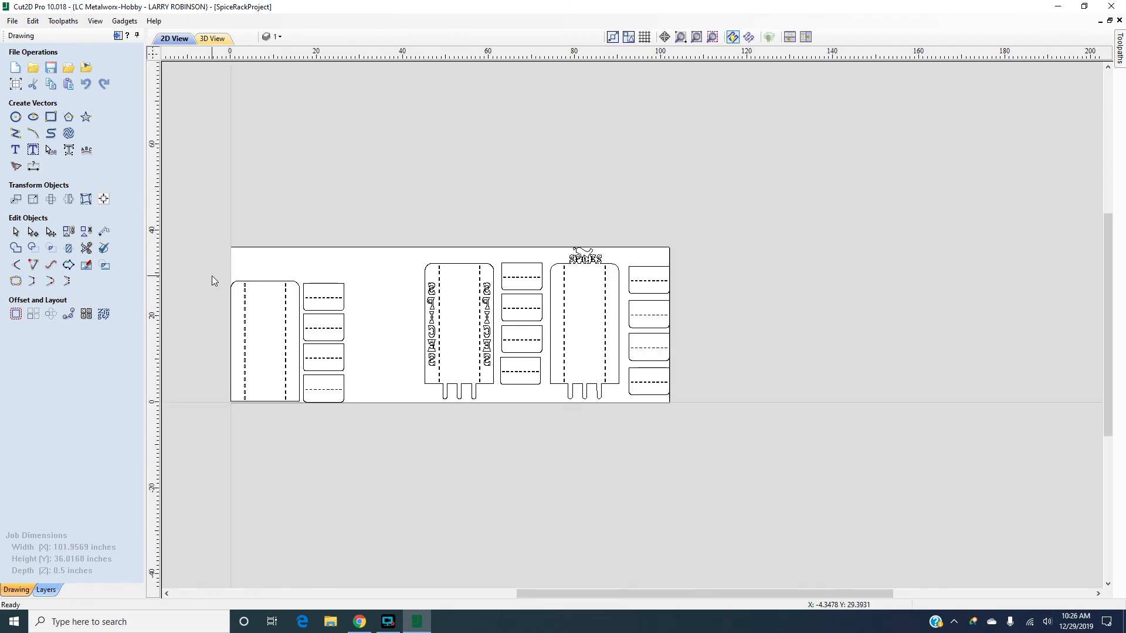
scroll(212, 275, up, 3)
scroll(796, 276, down, 2)
scroll(939, 278, up, 1)
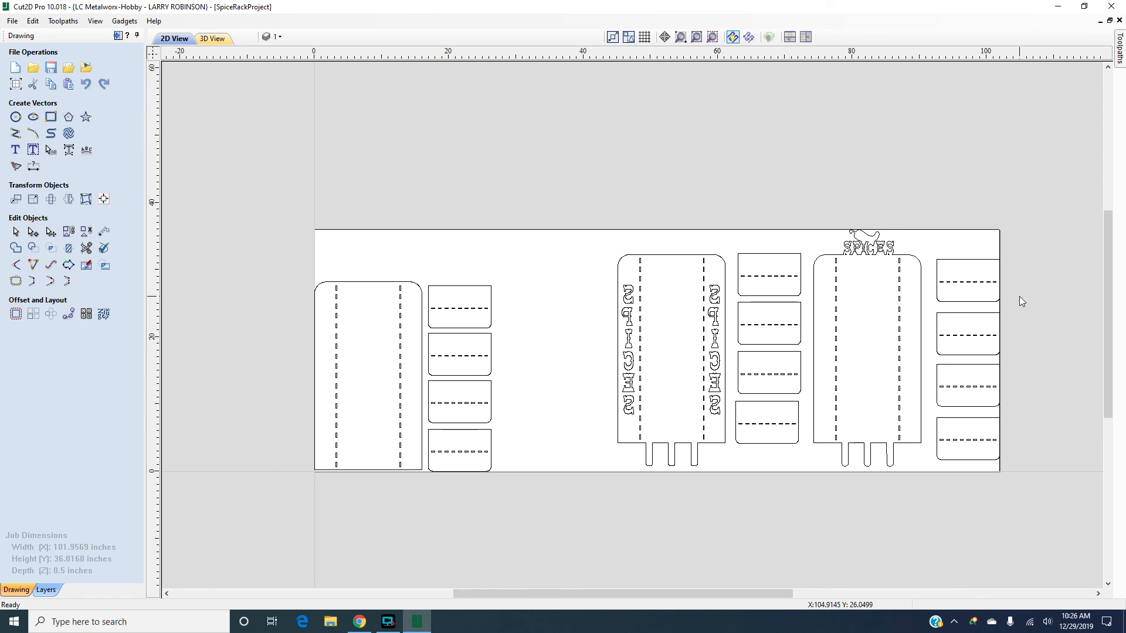
scroll(1035, 296, up, 1)
scroll(1035, 299, down, 1)
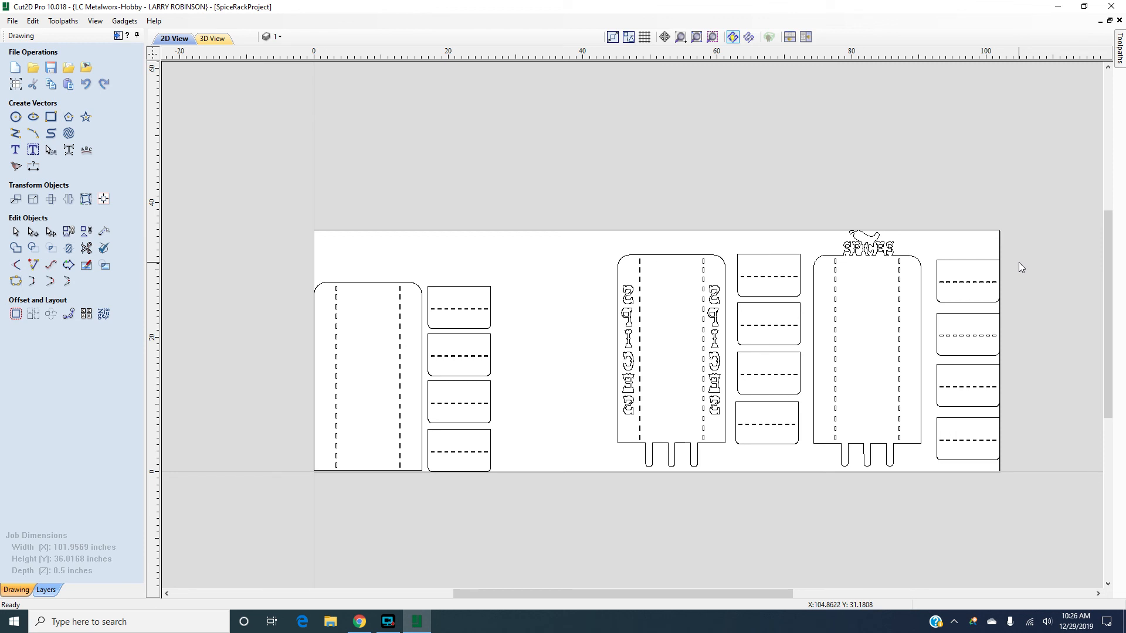
Examine the chili pepper and SPICES lettering on the top edge of the rack, including how they join its outline
scroll(871, 252, up, 3)
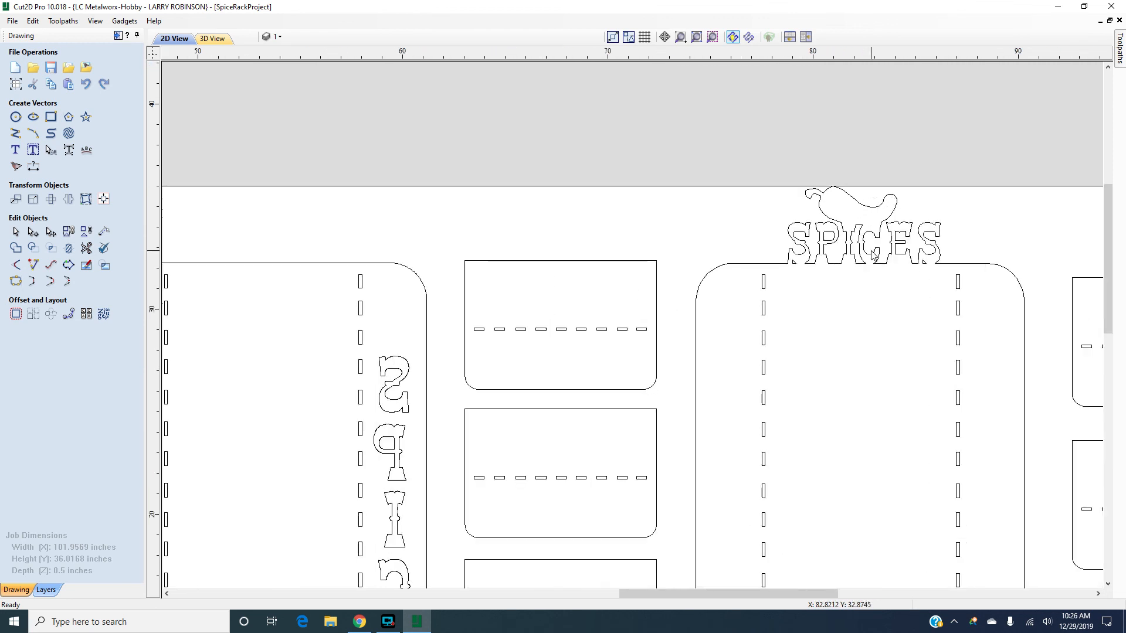
scroll(870, 252, up, 2)
scroll(867, 251, down, 1)
scroll(866, 251, down, 2)
scroll(1004, 281, up, 2)
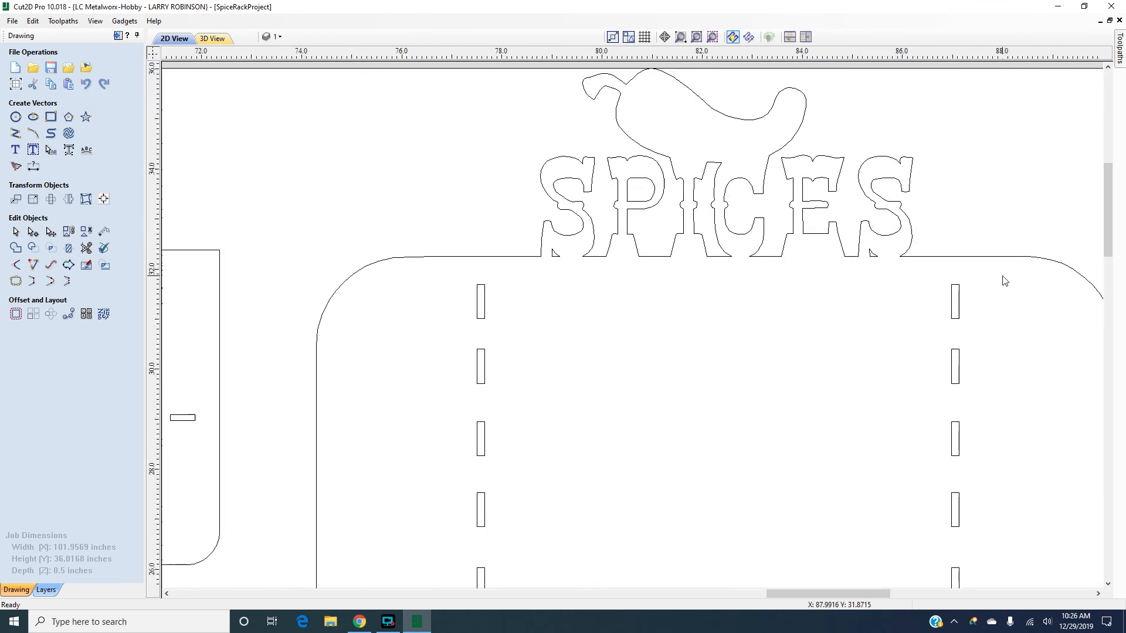
scroll(960, 213, down, 1)
scroll(878, 105, up, 1)
scroll(878, 104, down, 1)
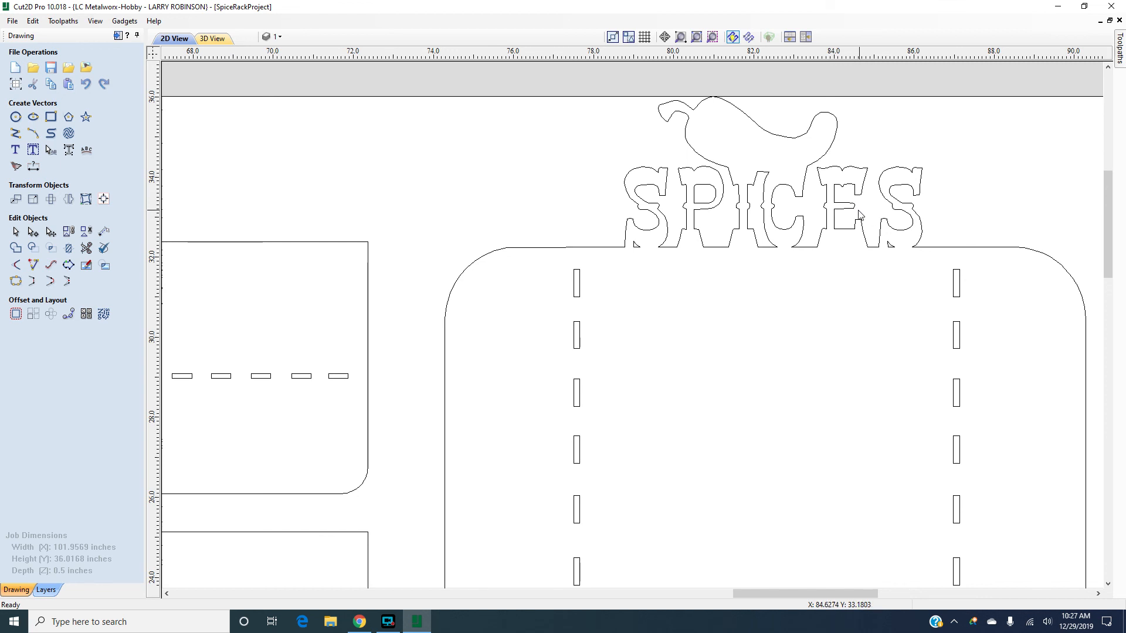
scroll(843, 95, up, 1)
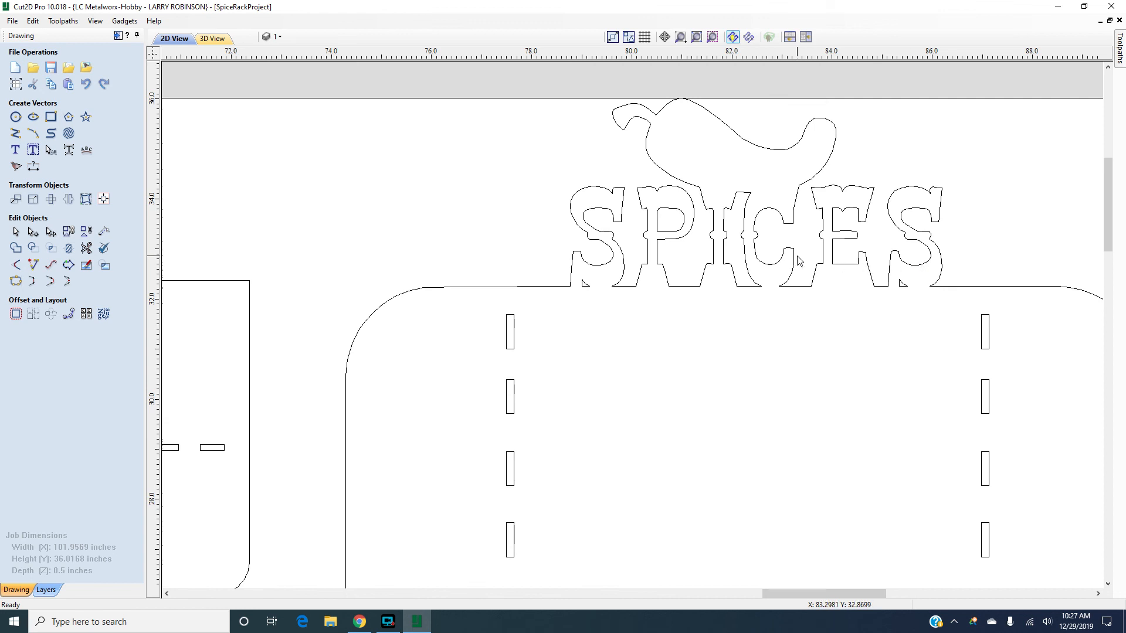
scroll(800, 253, down, 1)
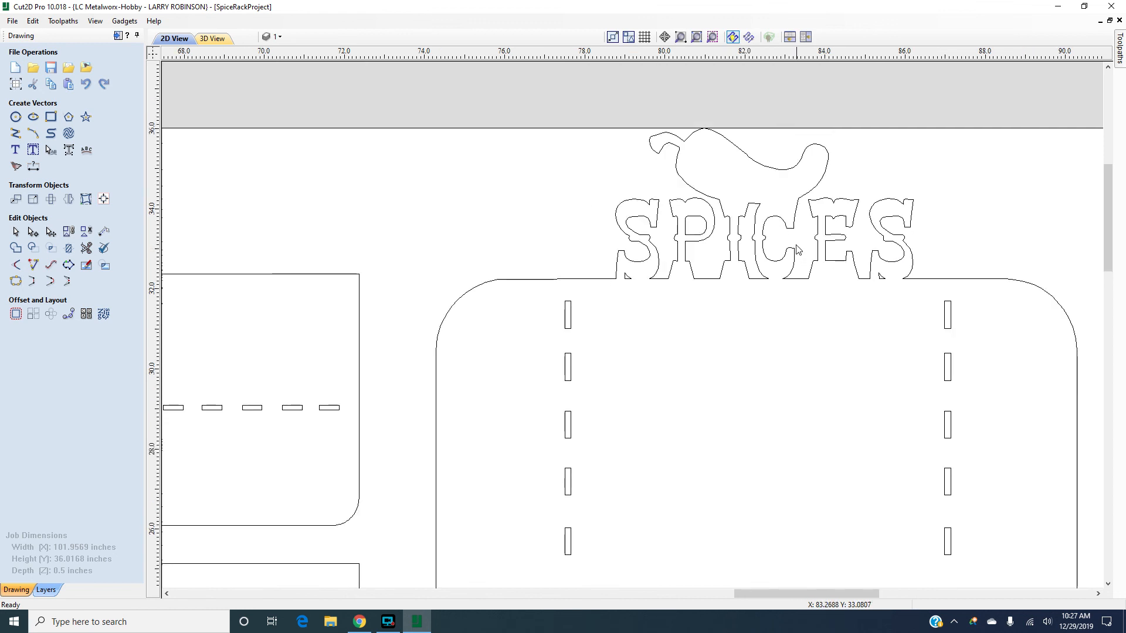
scroll(877, 134, up, 1)
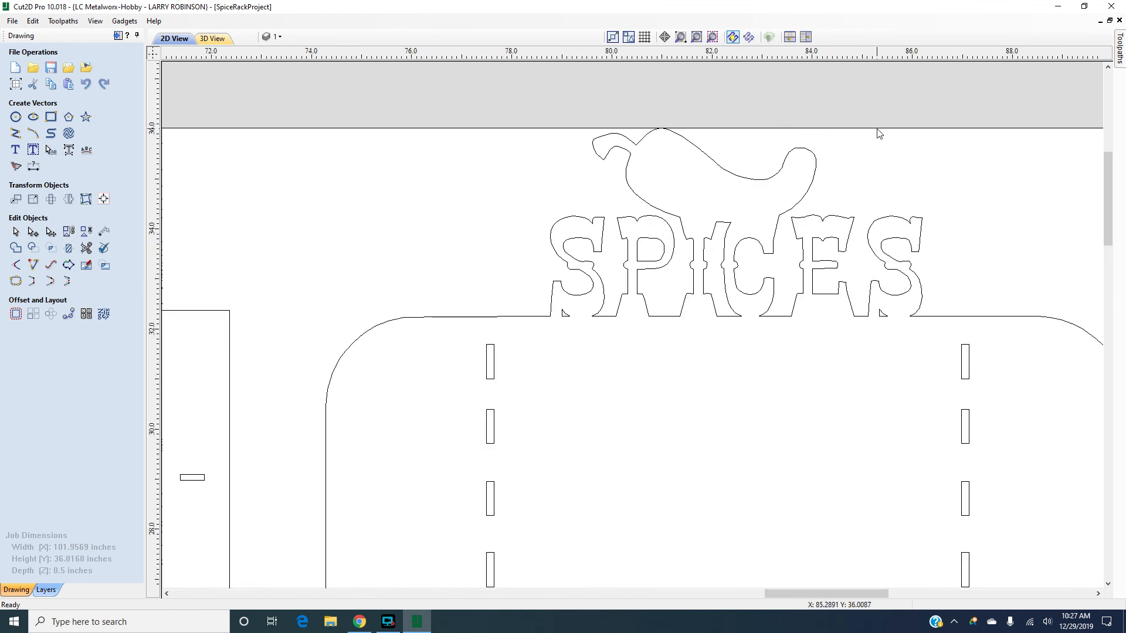